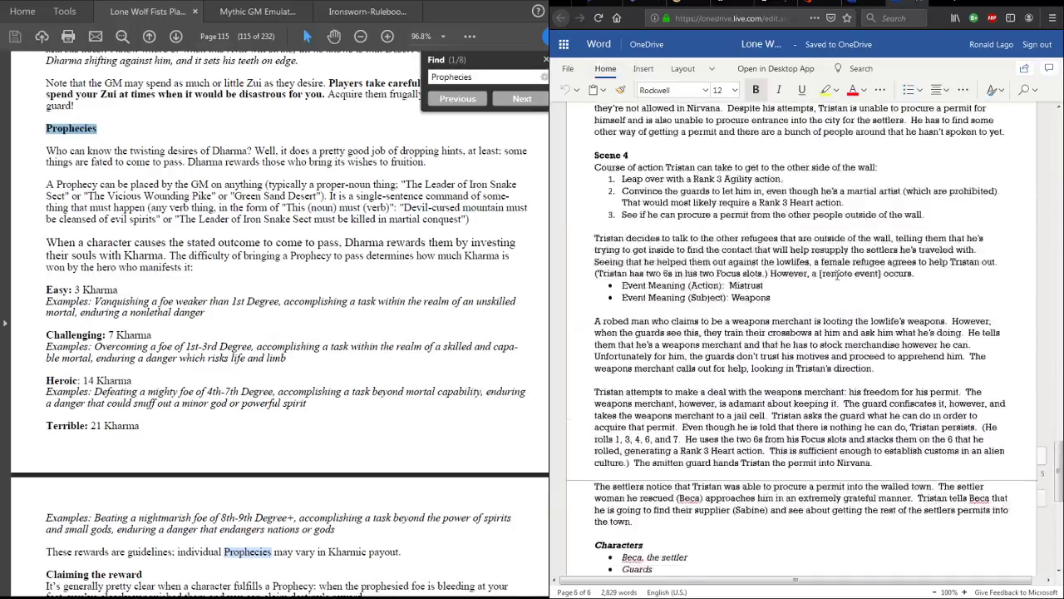
- Review the play journal from the character backstory through the Scene 4 notes and the Scene 5 heading
drag(1060, 425, 1052, 124)
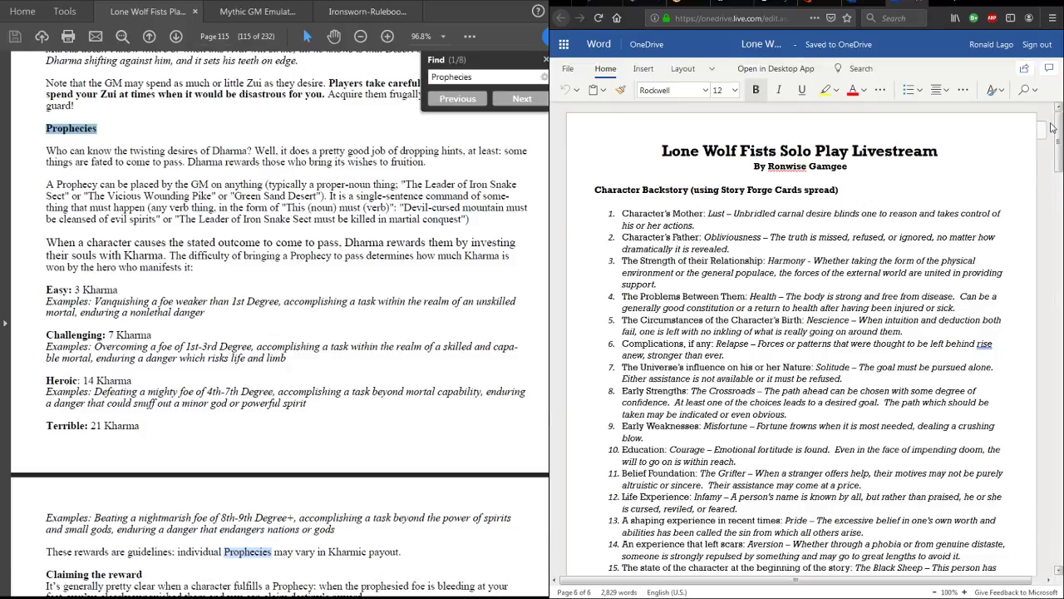
drag(1052, 127, 1045, 447)
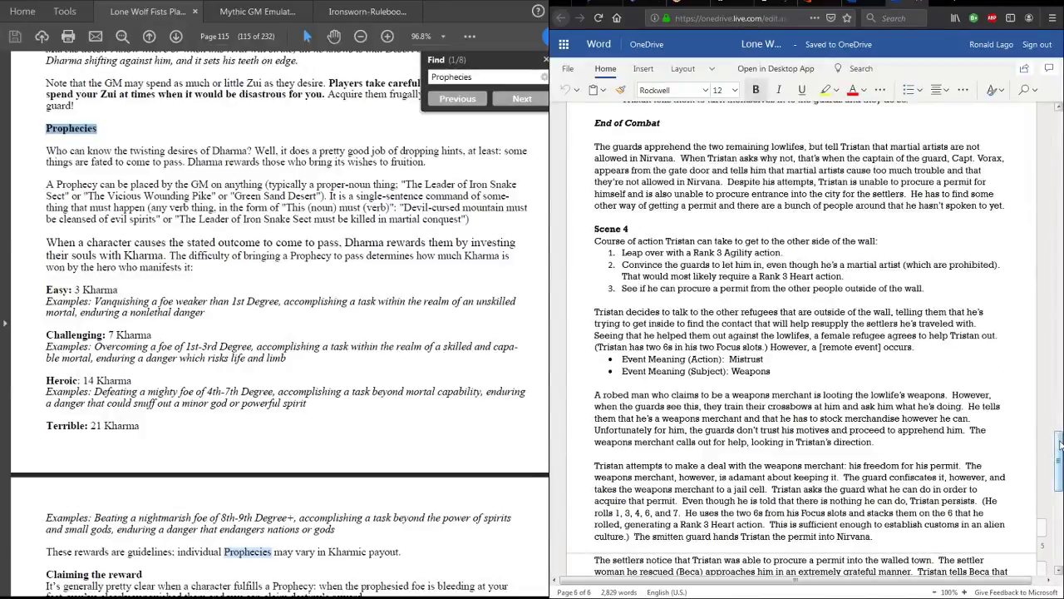
key(ctrl+End)
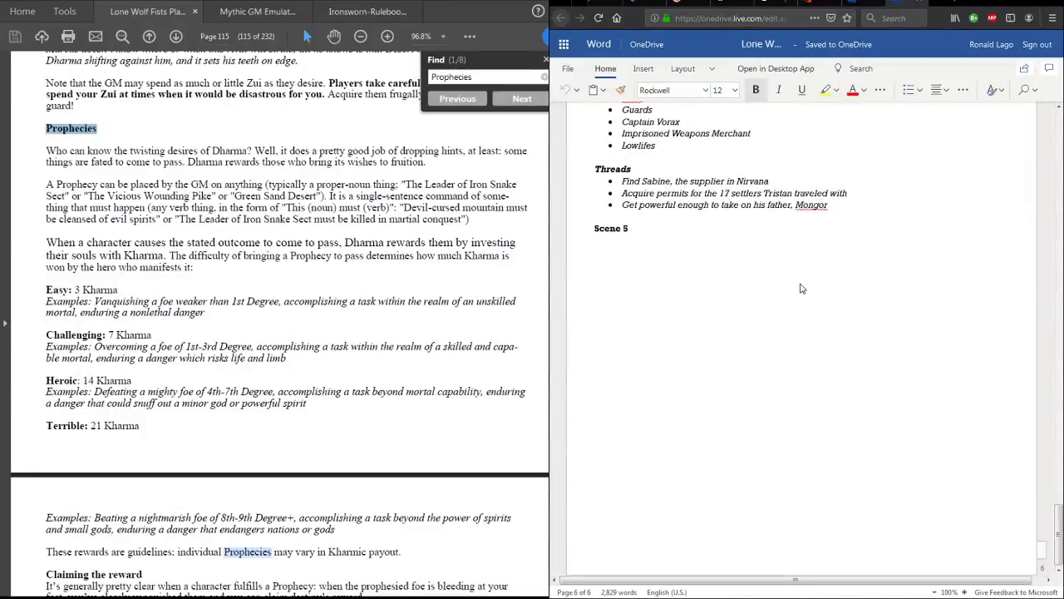
scroll(802, 289, up, 5)
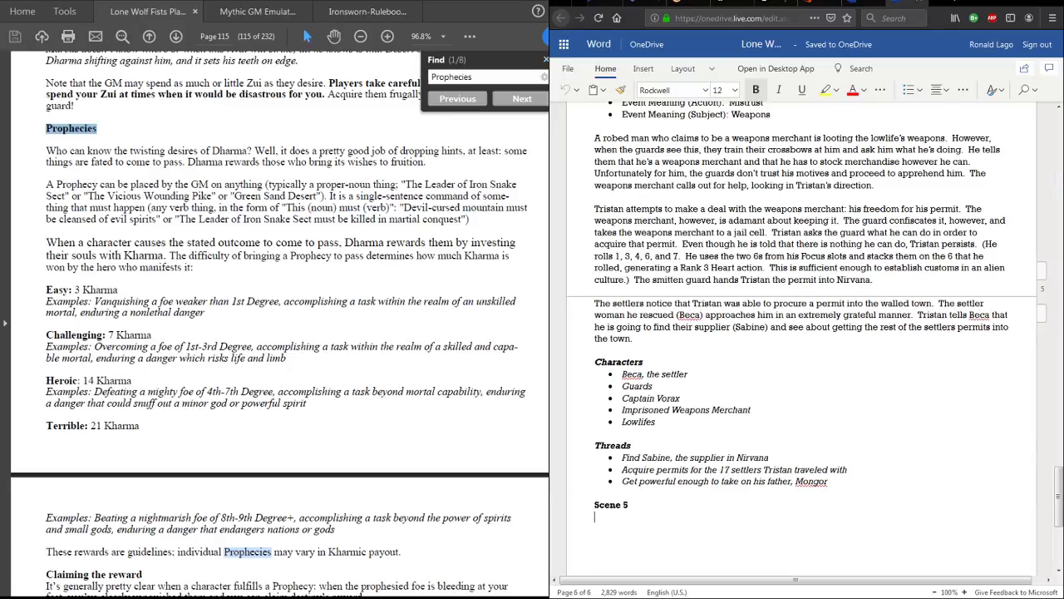
key(Return)
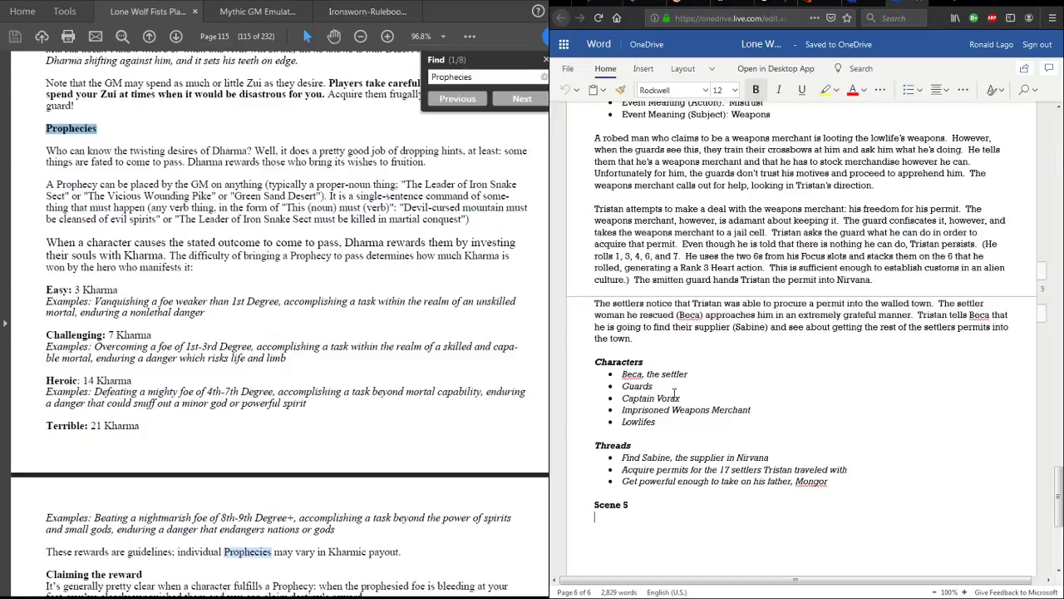
scroll(628, 522, up, 15)
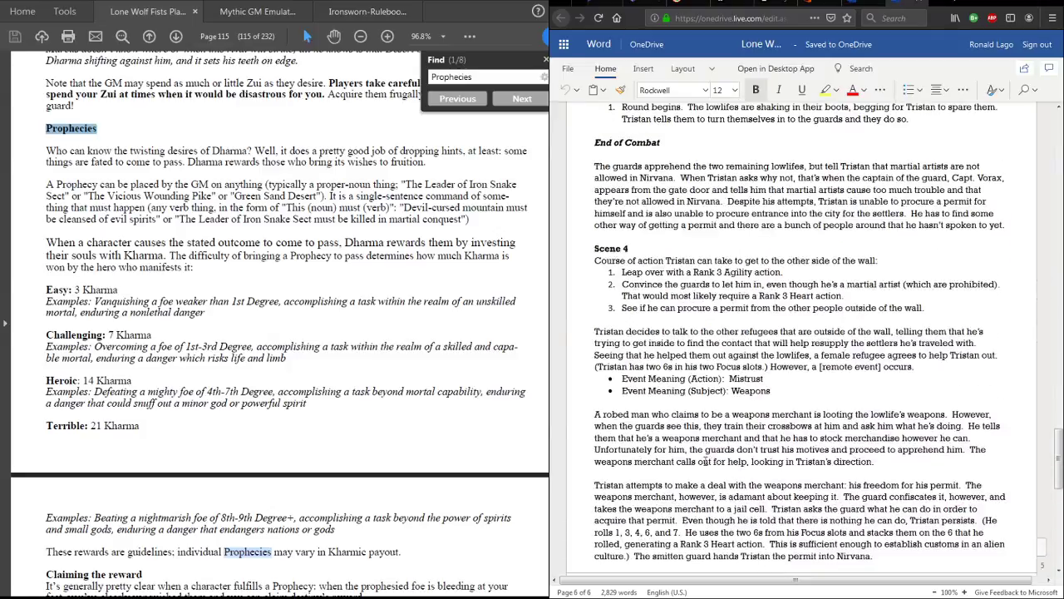
scroll(706, 460, up, 20)
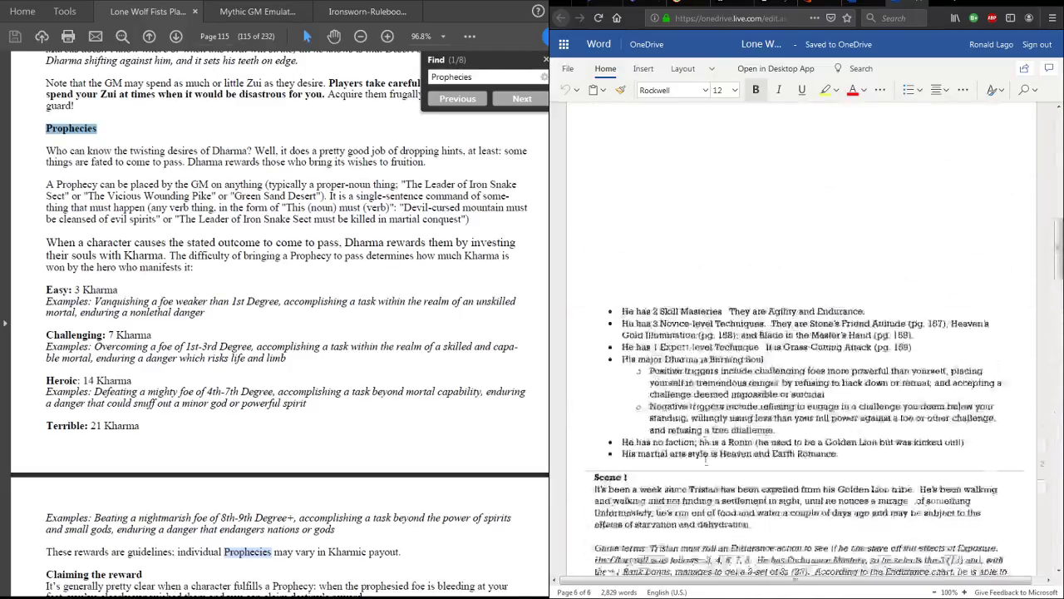
scroll(705, 461, up, 2)
scroll(699, 424, down, 12)
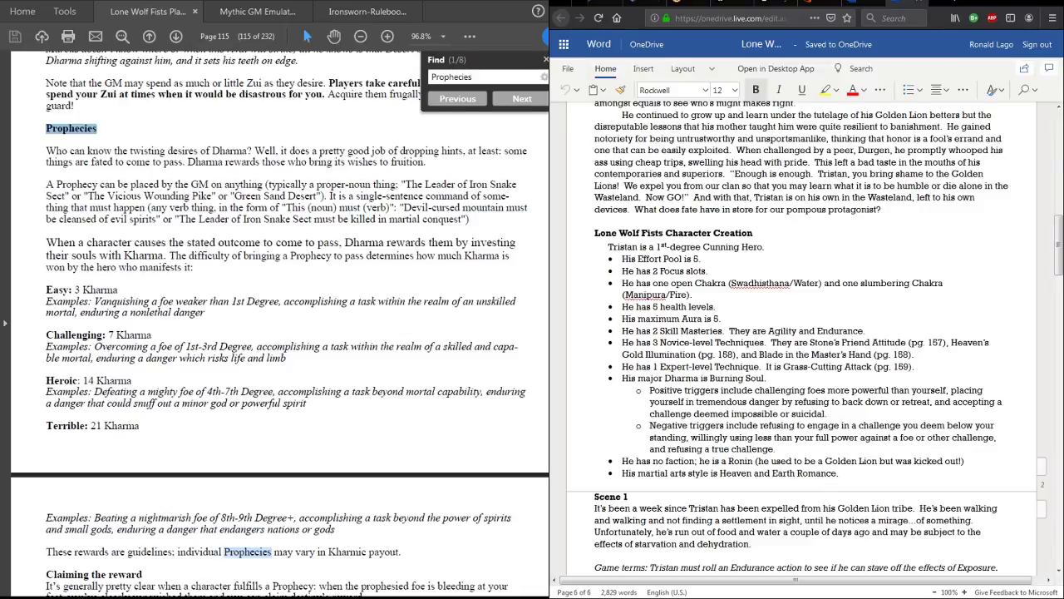
- Read the rulebook's Zui Consequences and Prophecies sections and compare them with the journal's scene notes
scroll(433, 287, up, 6)
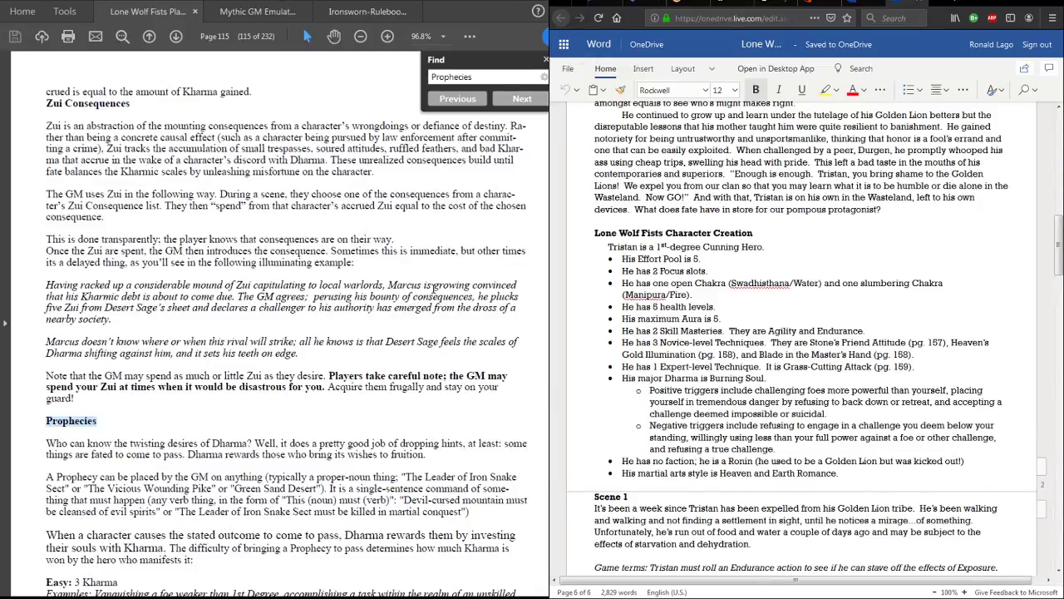
scroll(433, 287, up, 3)
scroll(434, 288, down, 8)
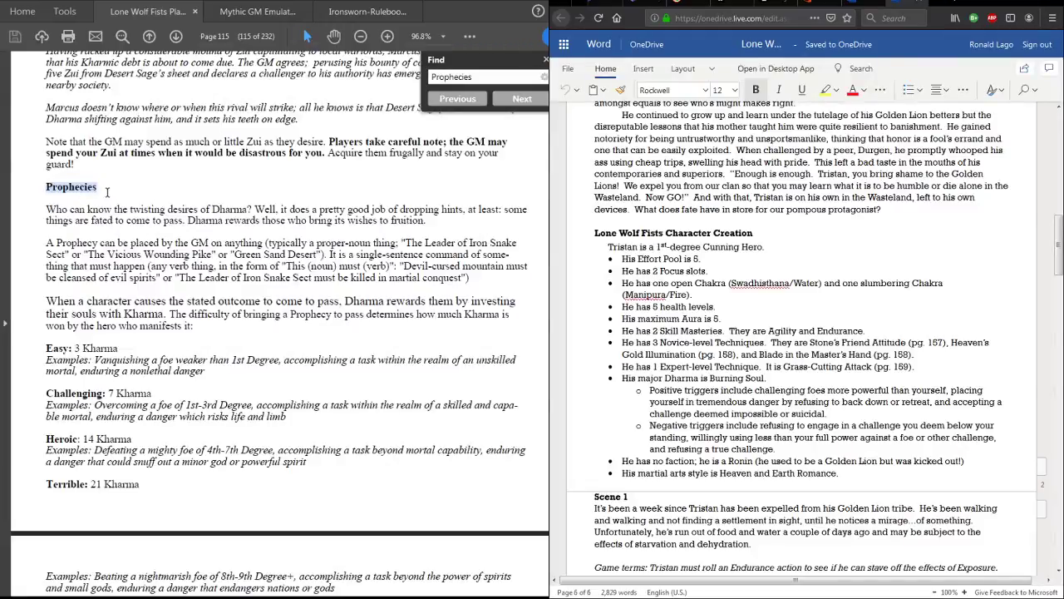
scroll(831, 504, down, 10)
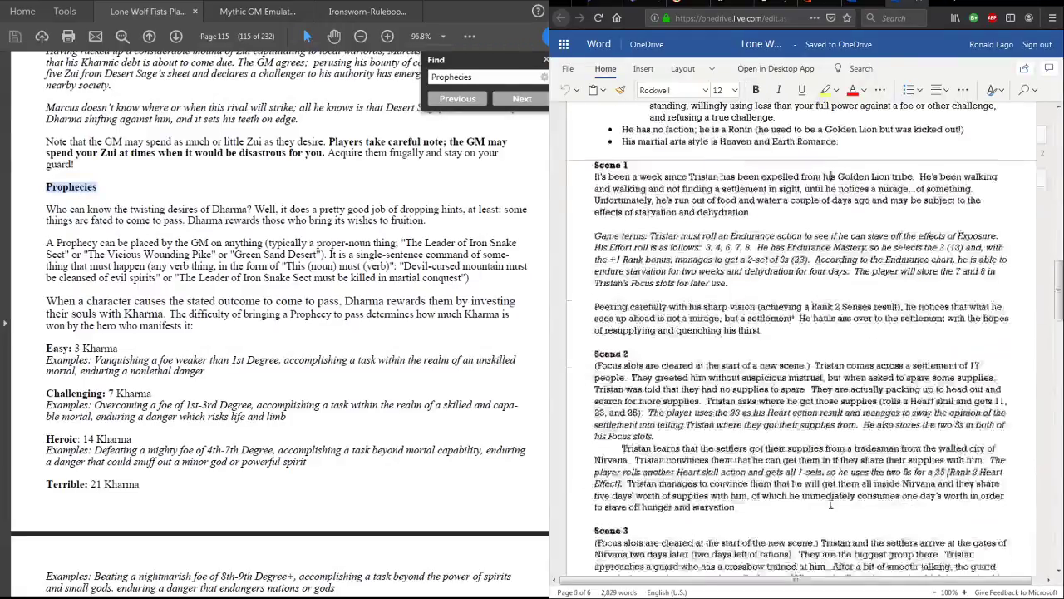
scroll(831, 504, down, 15)
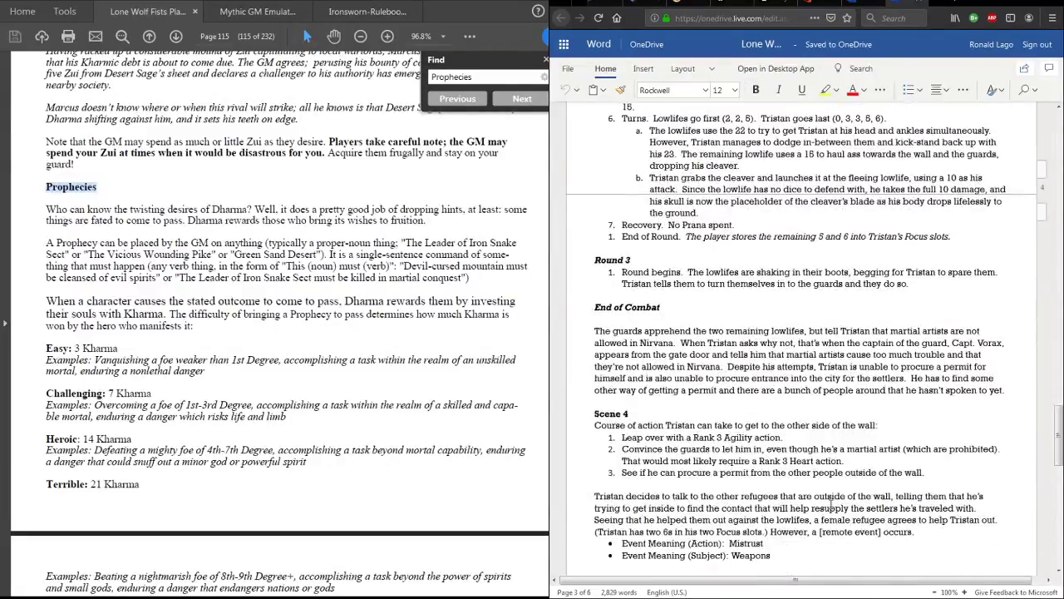
scroll(831, 504, down, 1)
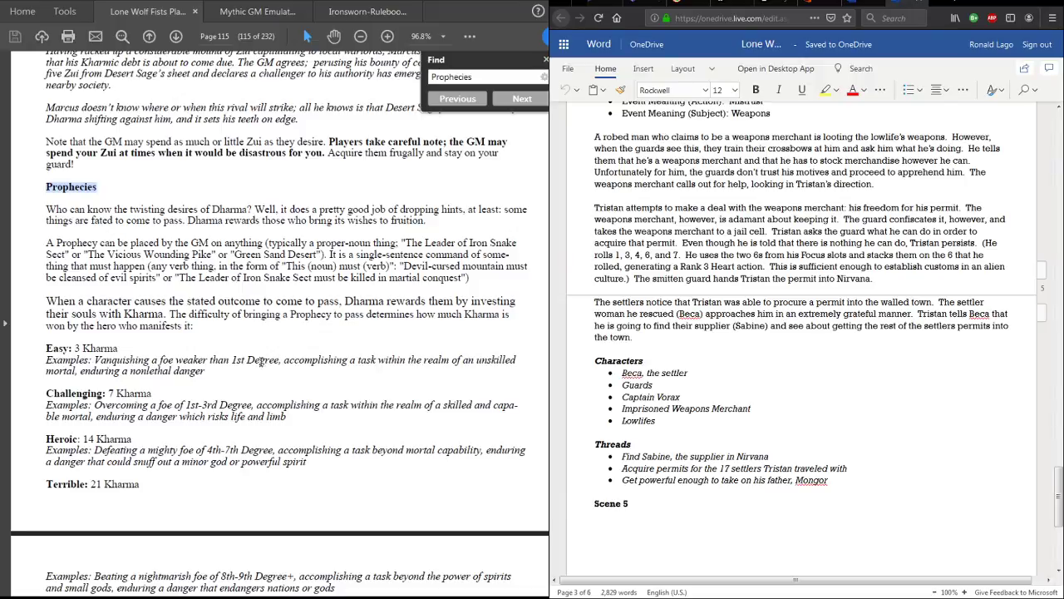
scroll(263, 363, down, 3)
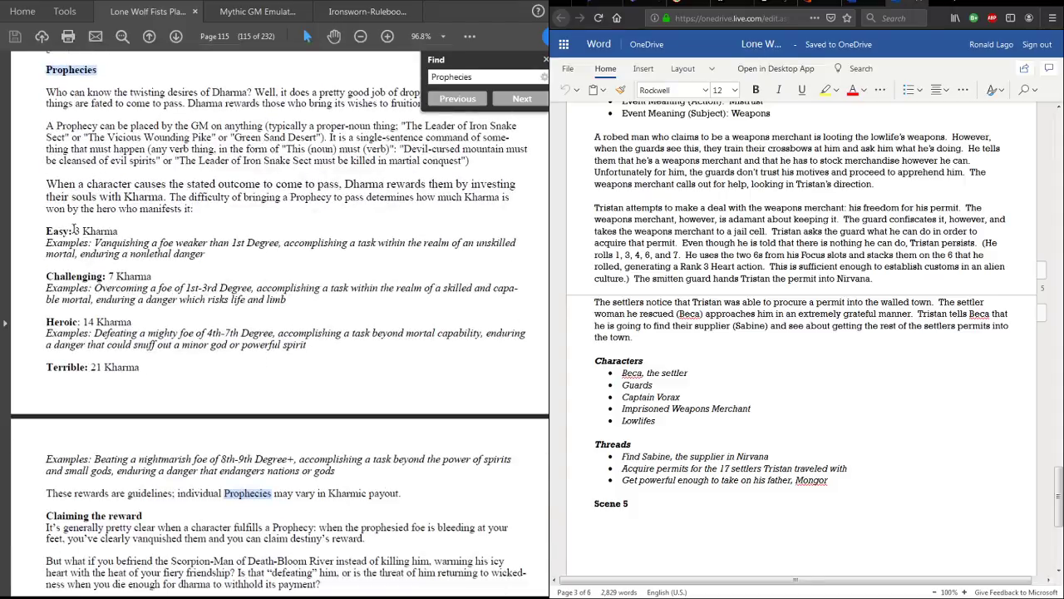
scroll(250, 303, up, 1)
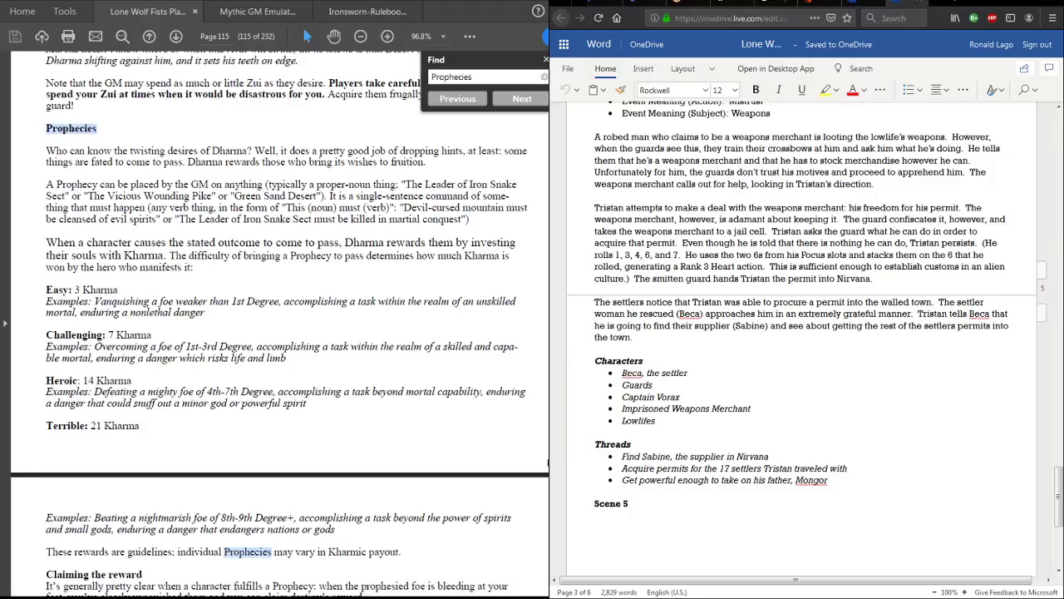
- Below the Scene 5 heading, write in non-bold text "Prophecy: The settlers of the Wasteland must"
click(625, 515)
key(Return)
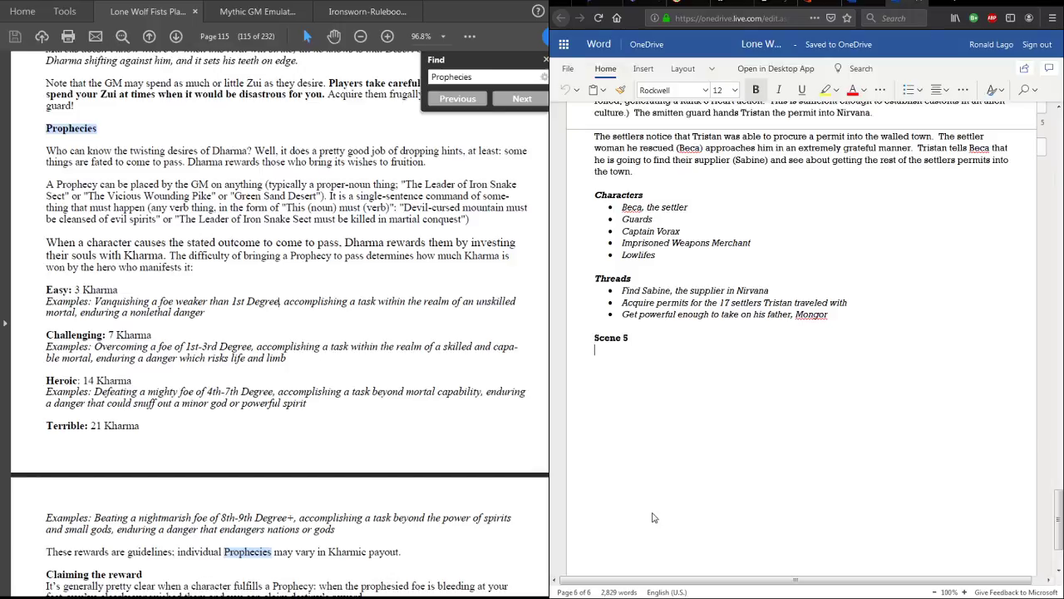
text(Pro)
key(BackSpace)
key(BackSpace)
key(BackSpace)
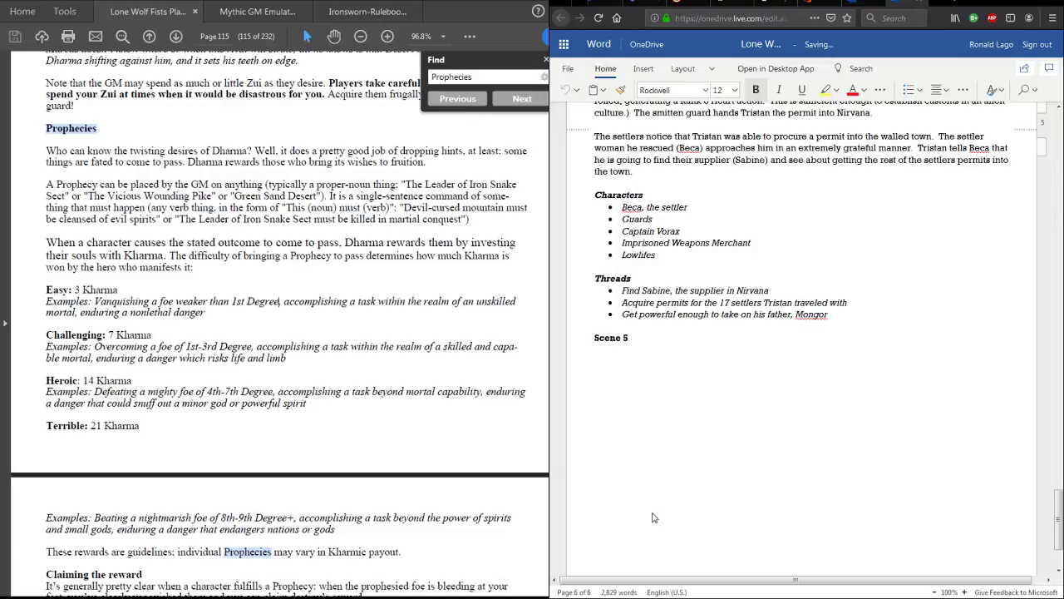
key(ctrl+b)
text(Pro)
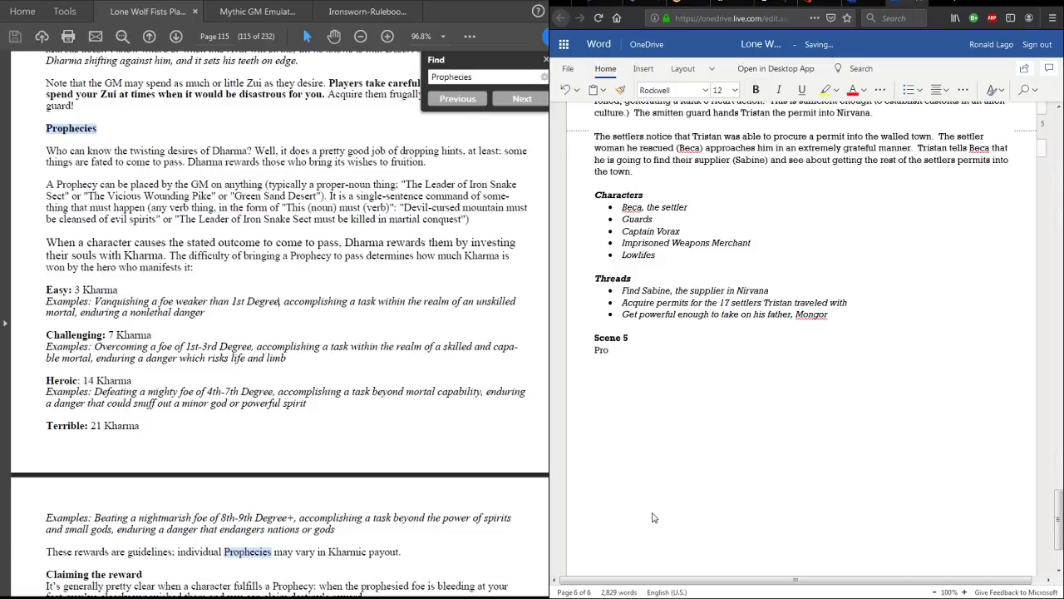
text(phecy: The settlers of the)
key(BackSpace)
key(BackSpace)
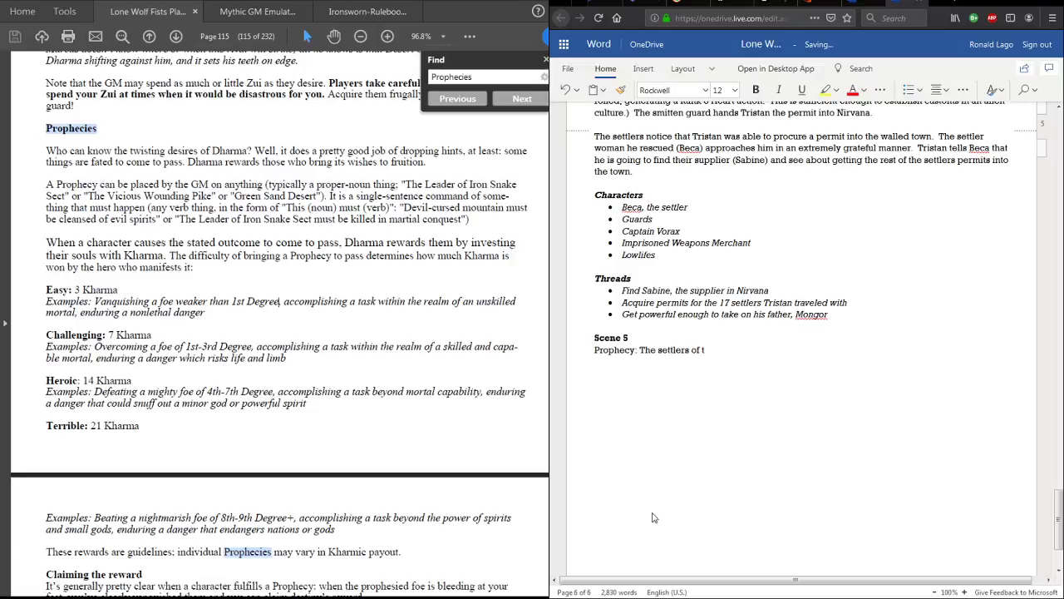
text(he Wasteland)
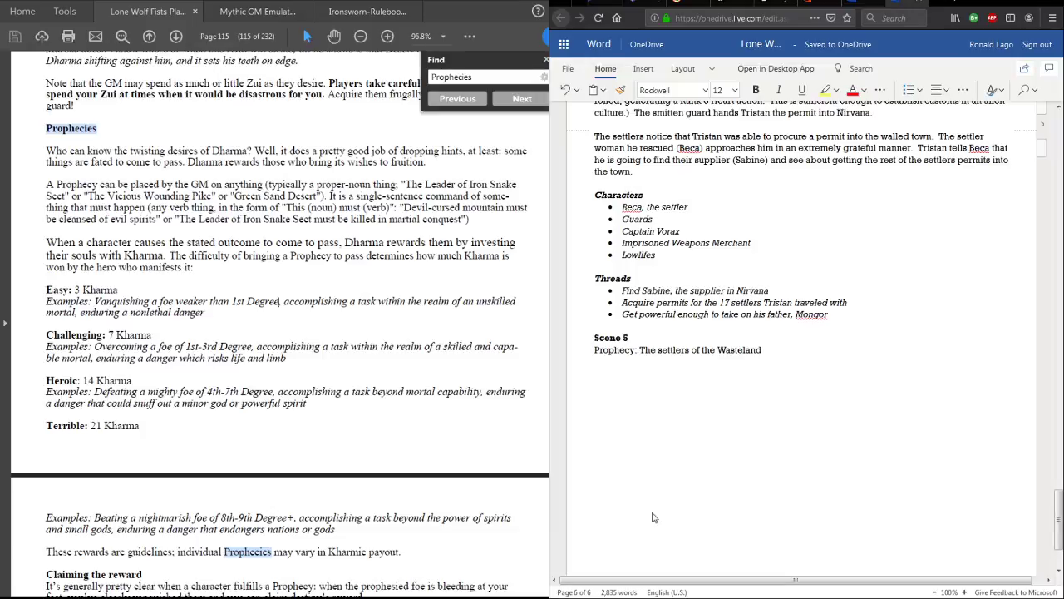
text( must)
text( find their w)
key(BackSpace)
key(BackSpace)
key(BackSpace)
key(BackSpace)
key(BackSpace)
key(BackSpace)
key(BackSpace)
key(BackSpace)
key(BackSpace)
key(BackSpace)
key(BackSpace)
key(BackSpace)
- Complete the prophecy sentence with "gain residence in the town of Nirvana."
text(gain residence)
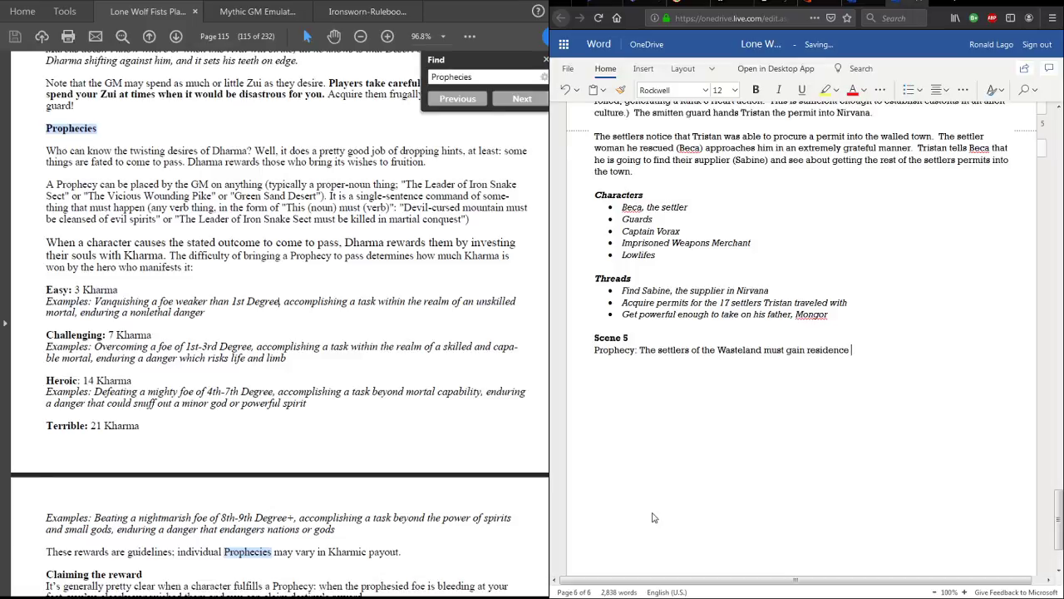
text( in the town of Nirvana.)
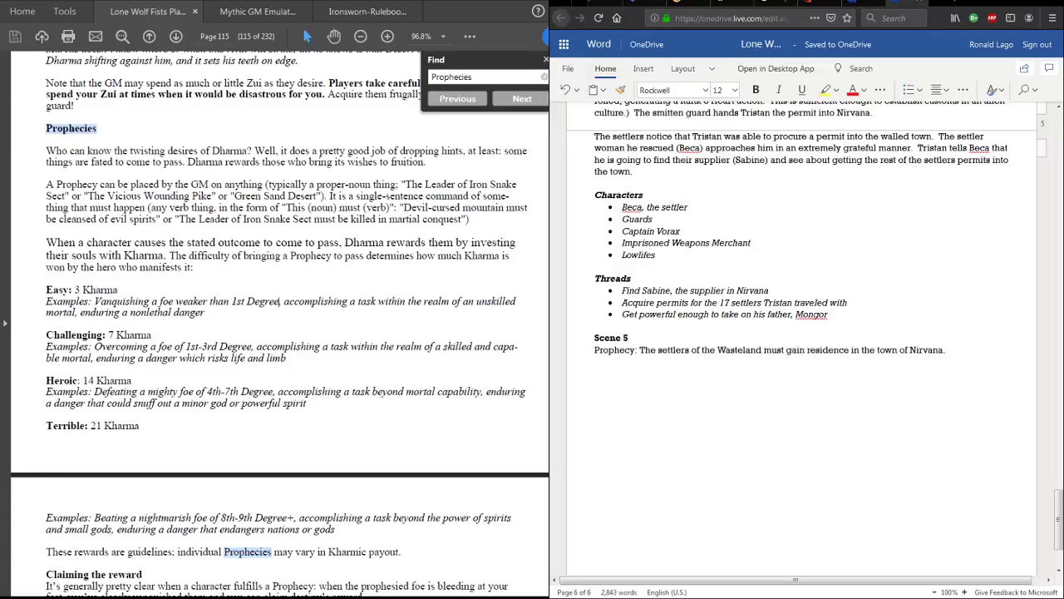
- Check the rulebook's Kharma rewards by Prophecy difficulty and place the text cursor after the journal's prophecy sentence
click(125, 290)
scroll(223, 315, down, 1)
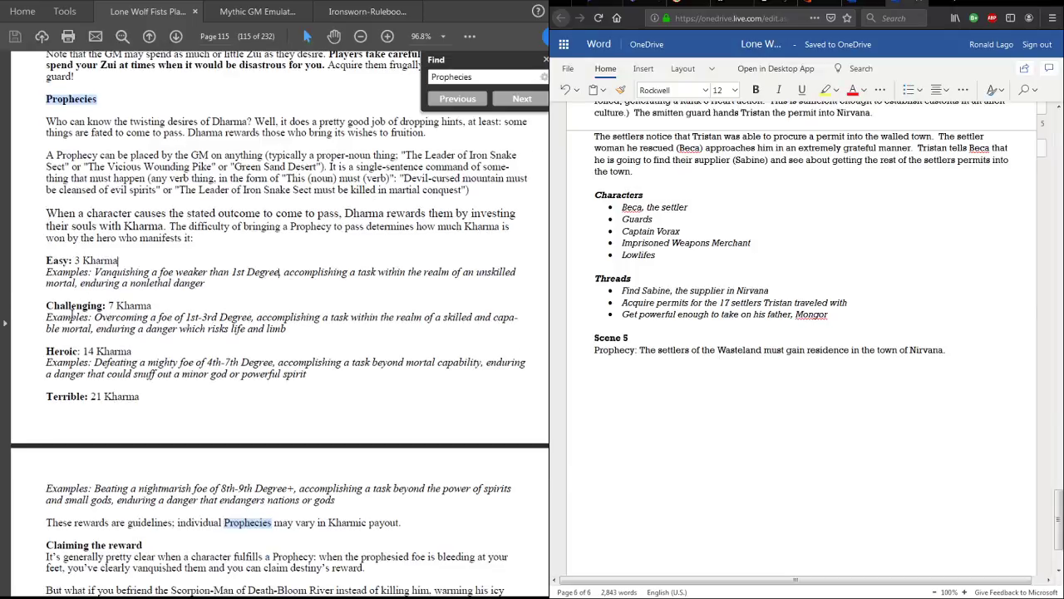
click(124, 260)
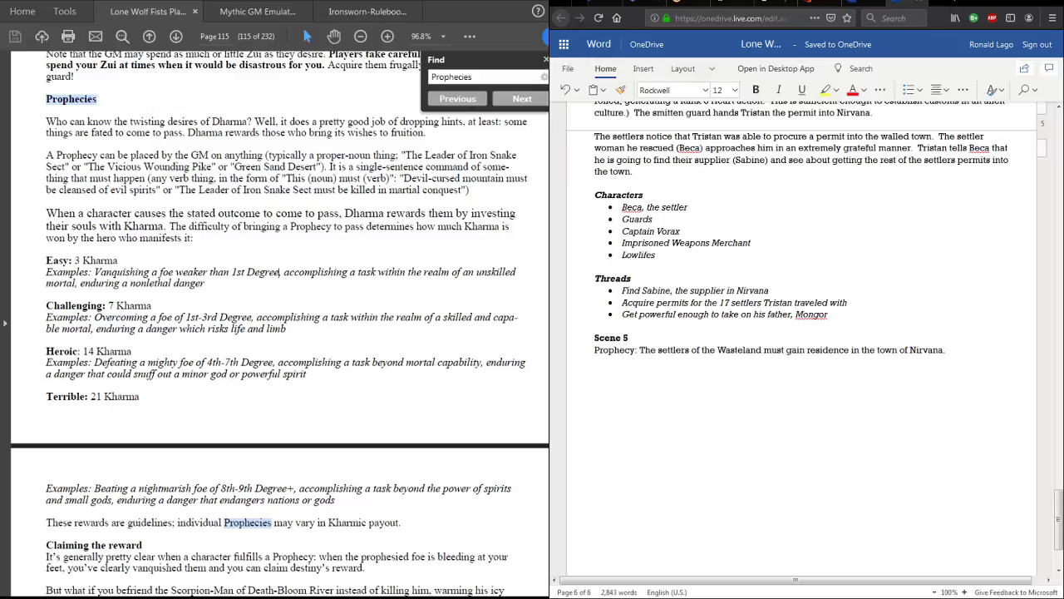
click(968, 353)
text(Difficulty:)
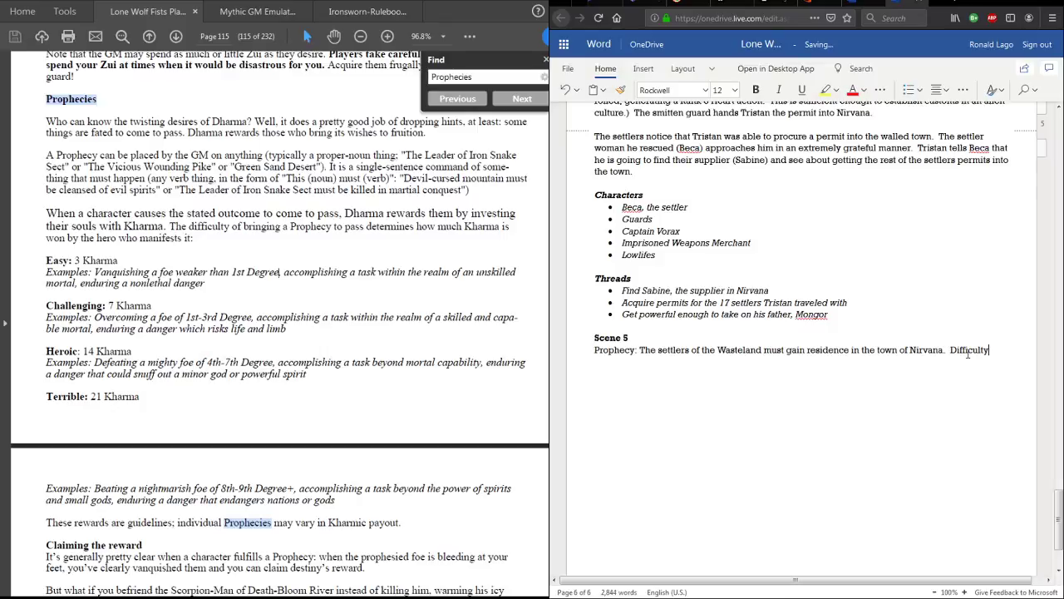
key(BackSpace)
key(BackSpace)
key(BackSpace)
key(BackSpace)
key(BackSpace)
key(BackSpace)
key(BackSpace)
key(BackSpace)
key(BackSpace)
key(BackSpace)
text(Hard)
key(BackSpace)
key(BackSpace)
key(BackSpace)
key(BackSpace)
- Add "Challenging Difficulty (worth 7 Kharma)." after the prophecy sentence
text(Challenging Difficulty ()
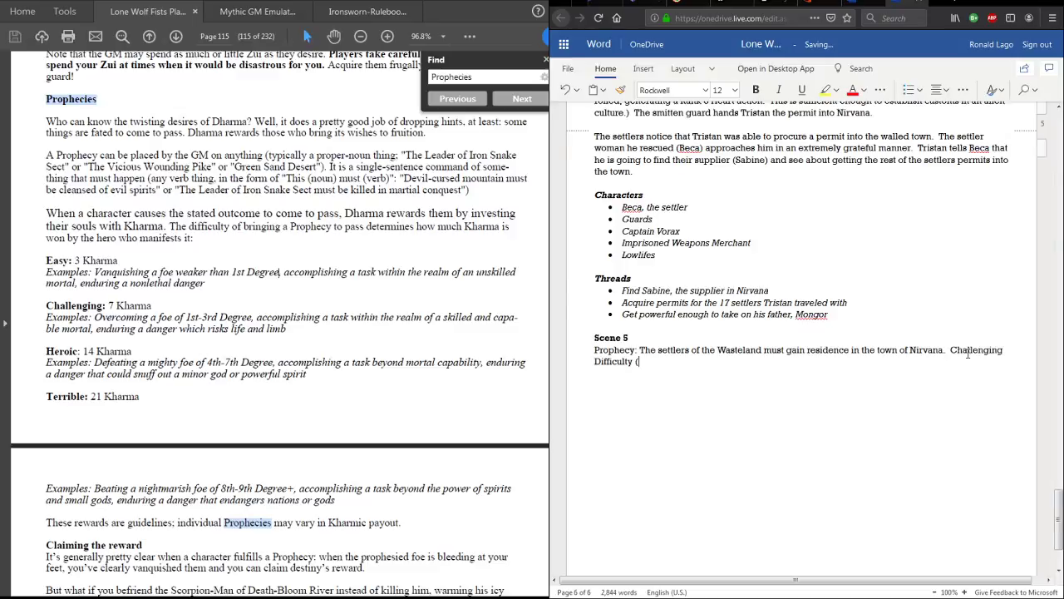
text(worth 7 Kharma).)
- Search the rulebook for "advance" and go to the Advancement list of Kharma per Degree
scroll(405, 352, down, 1)
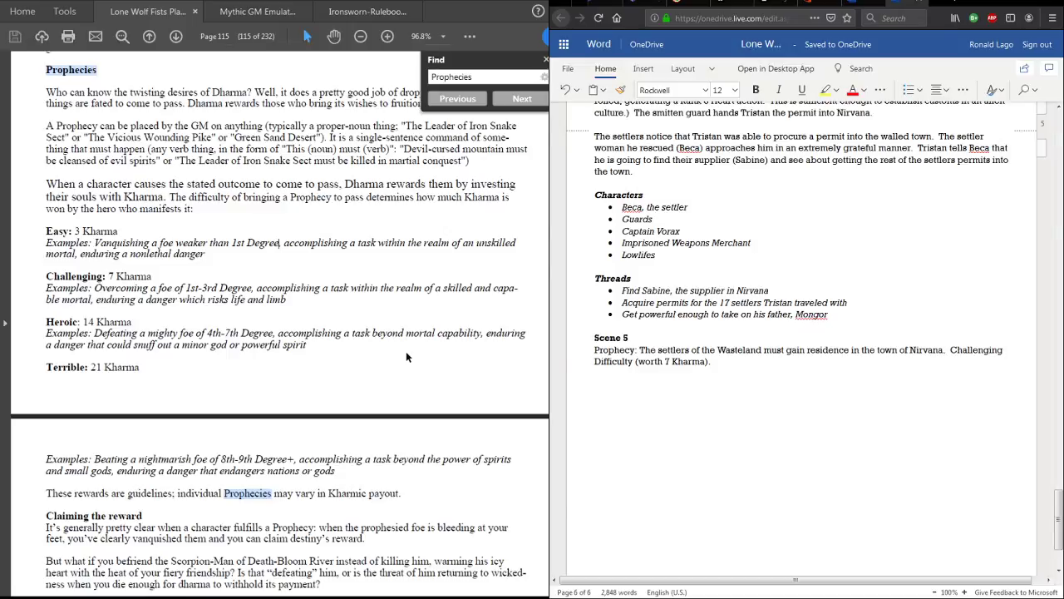
scroll(417, 360, up, 2)
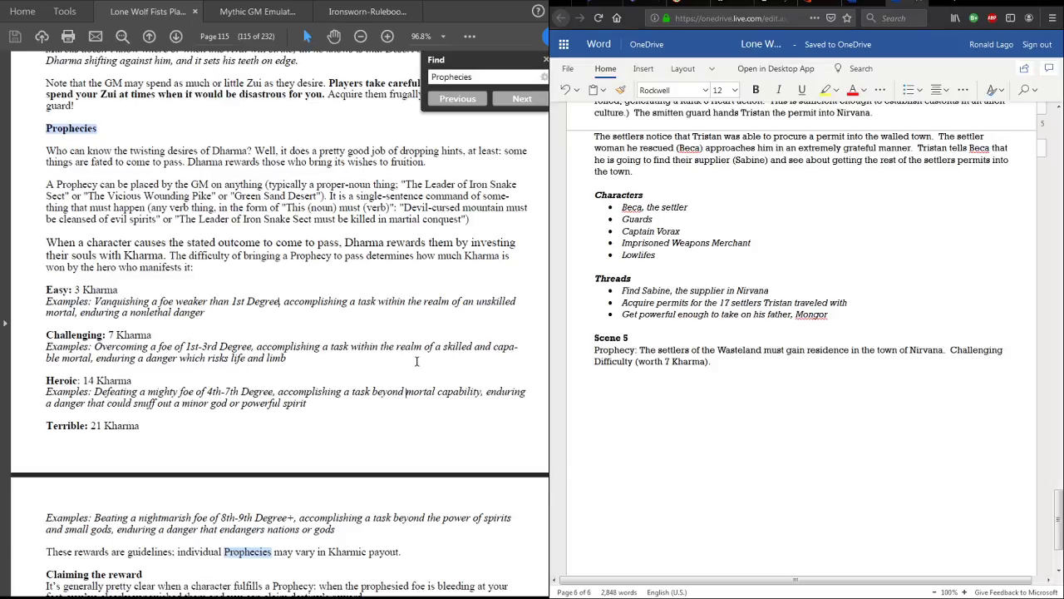
double_click(484, 79)
text(advance)
key(Return)
key(Return)
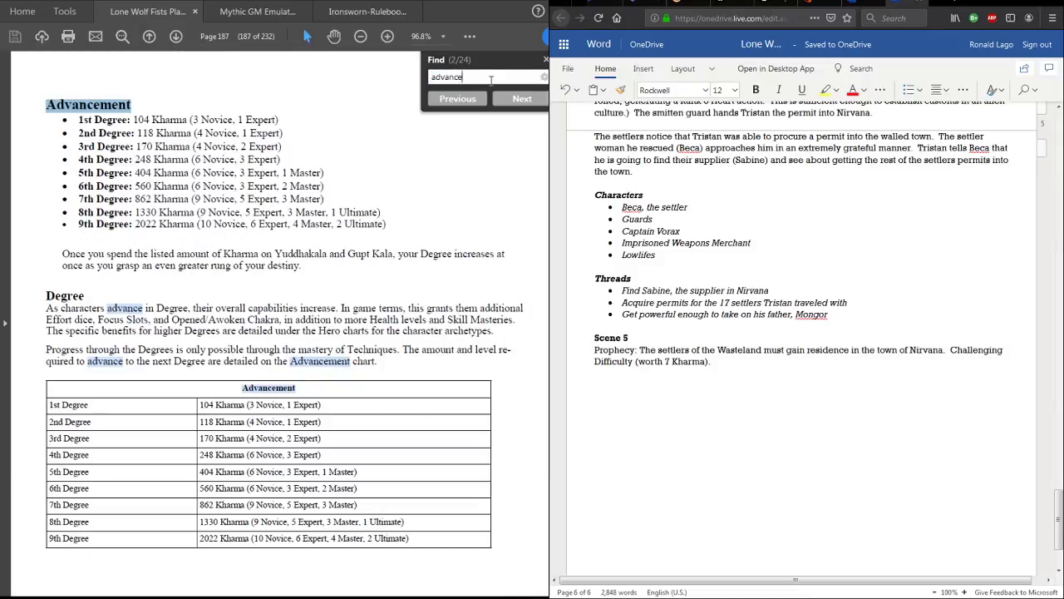
click(158, 121)
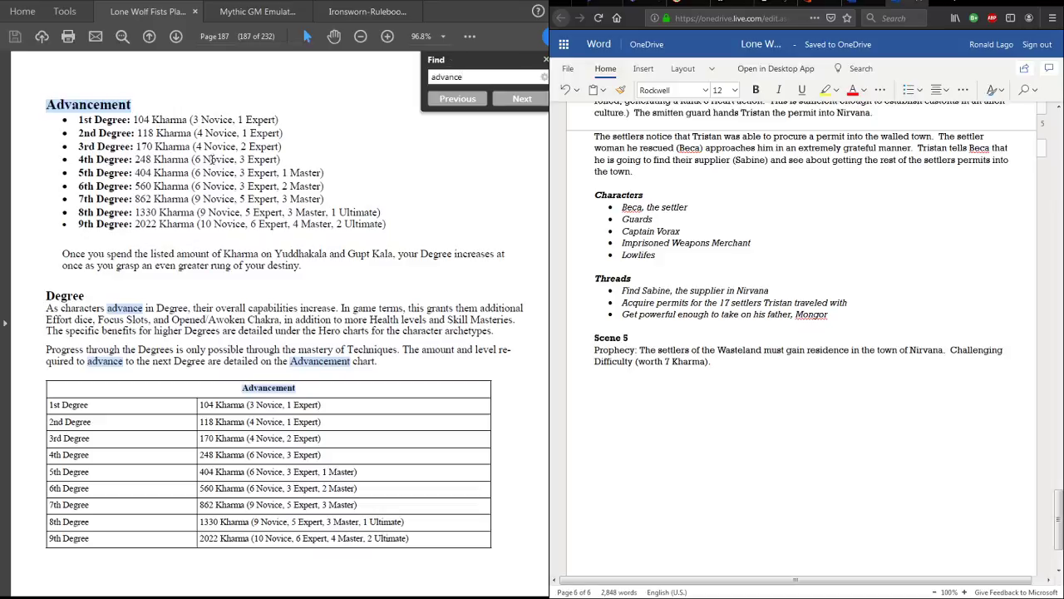
- Examine the Cost of Mastery lists and the Advancement chart for the Kharma needed to learn Techniques and gain Degrees
scroll(167, 206, up, 3)
scroll(167, 215, up, 2)
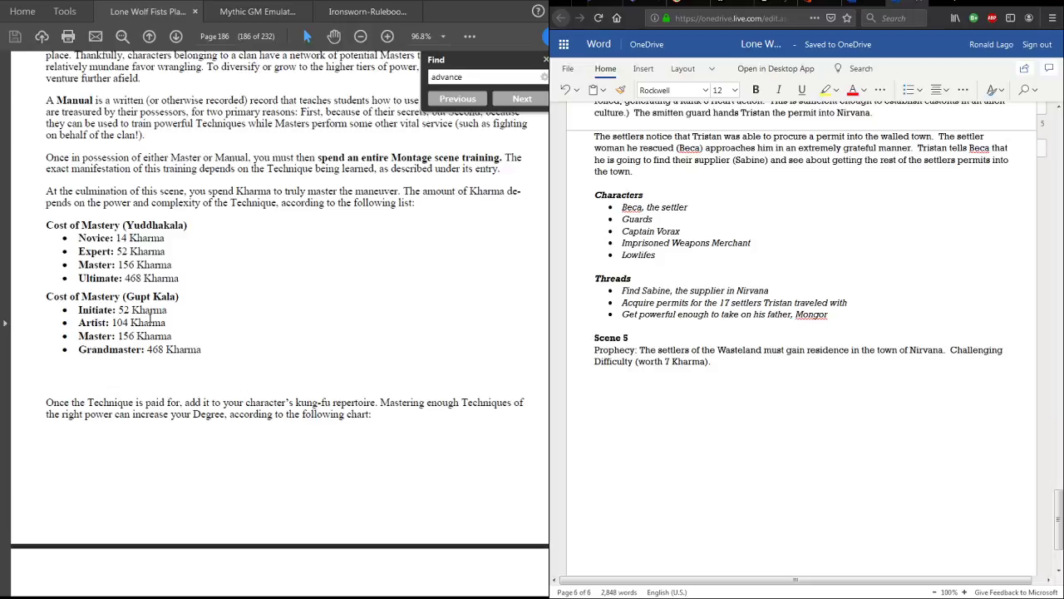
scroll(151, 316, up, 2)
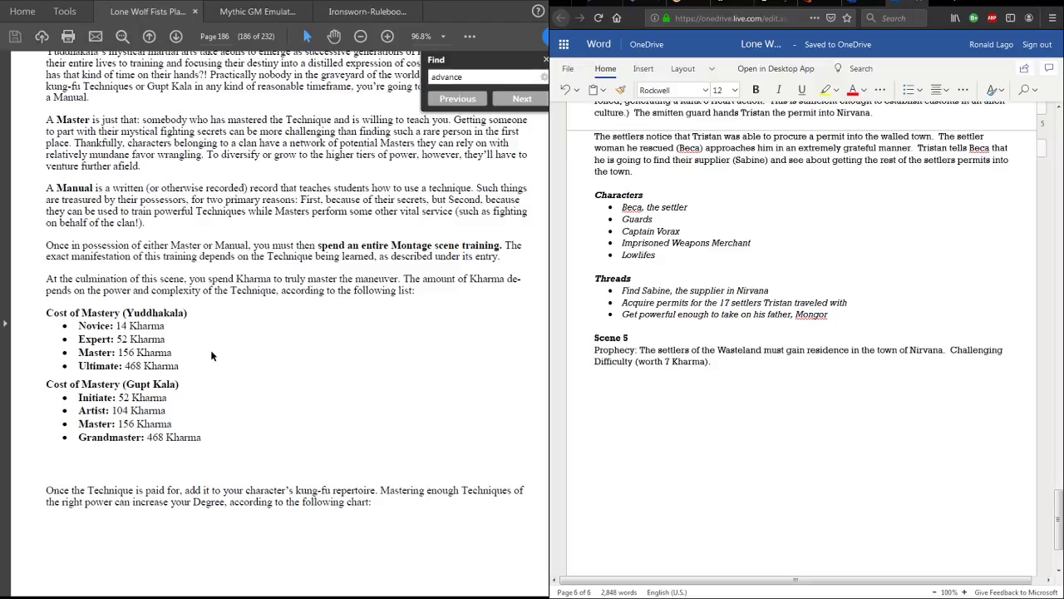
scroll(211, 356, down, 5)
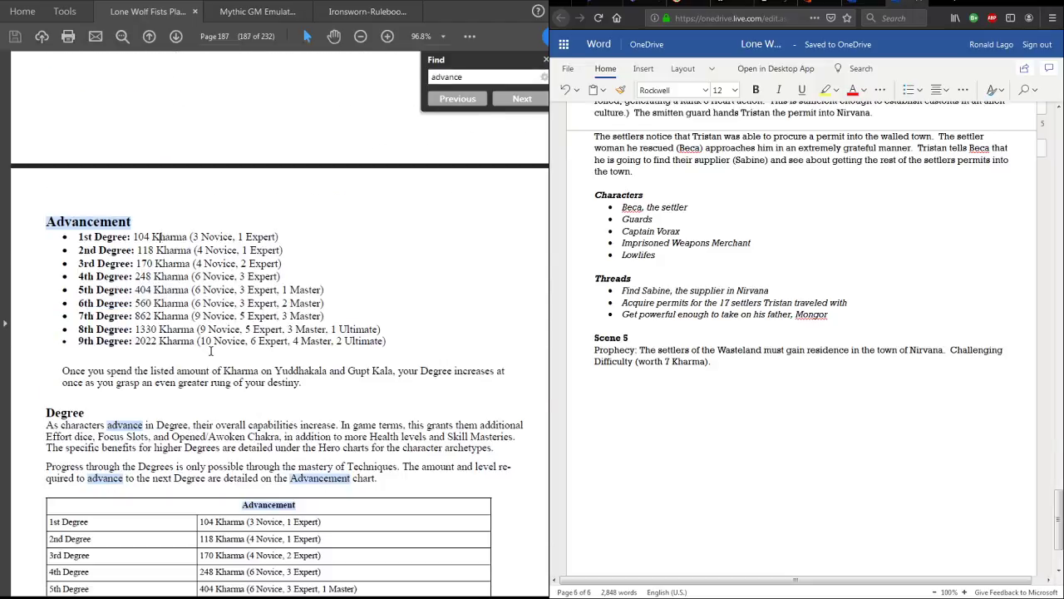
scroll(211, 351, down, 5)
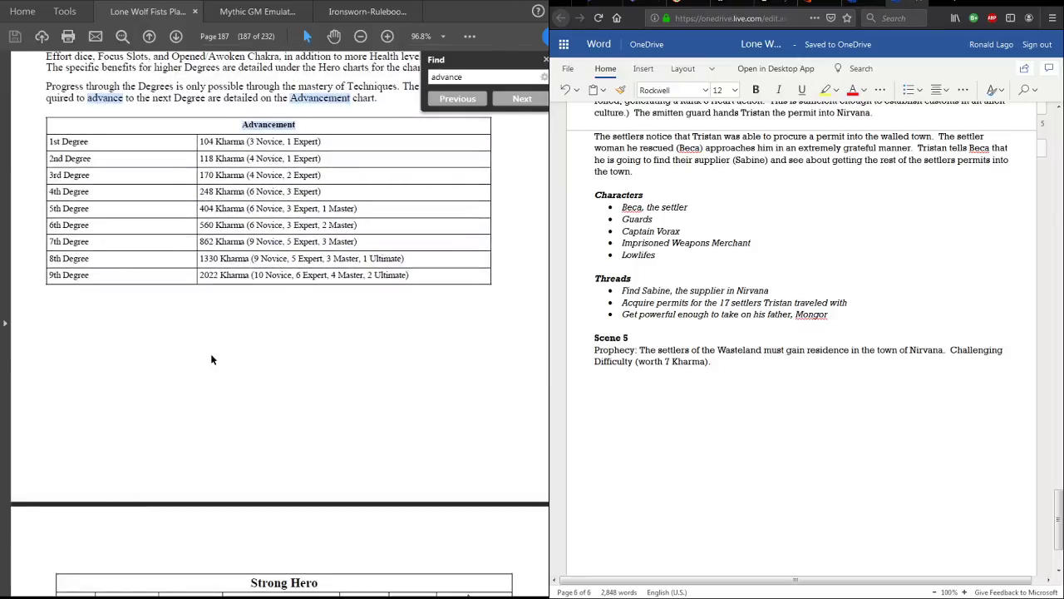
scroll(212, 360, up, 2)
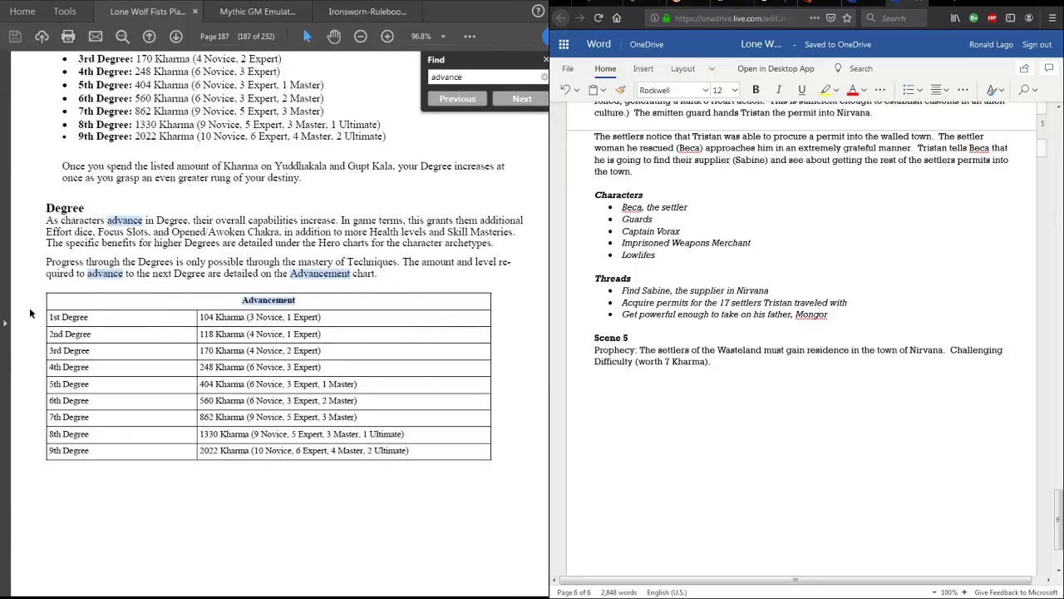
- Compare the rulebook's Cost of Mastery lists with the Advancement chart and look over the hero archetype charts that follow
scroll(137, 324, down, 1)
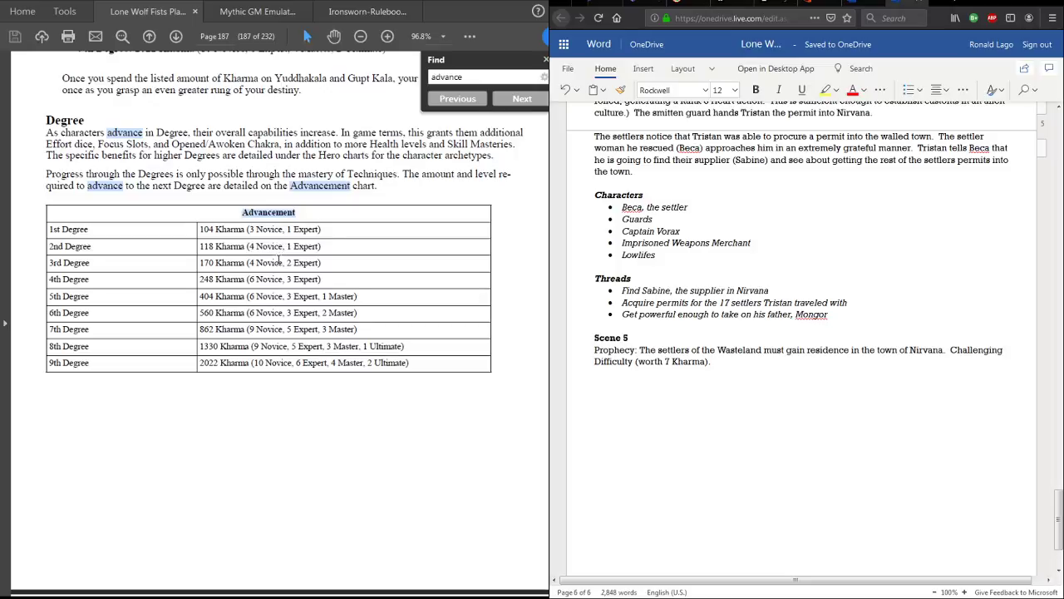
scroll(258, 249, up, 5)
scroll(113, 205, up, 5)
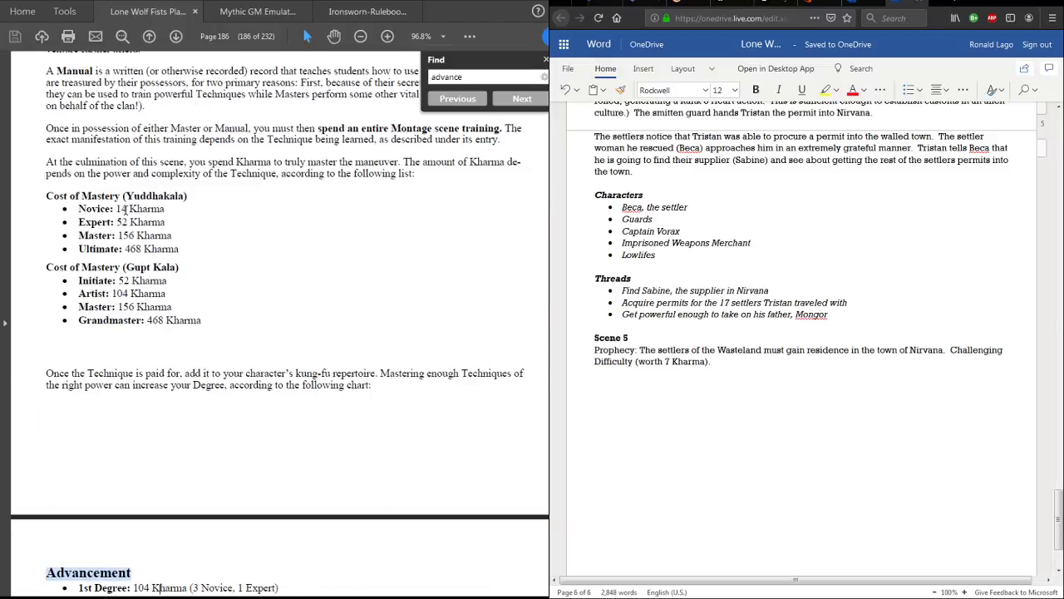
scroll(337, 356, down, 2)
scroll(339, 359, down, 5)
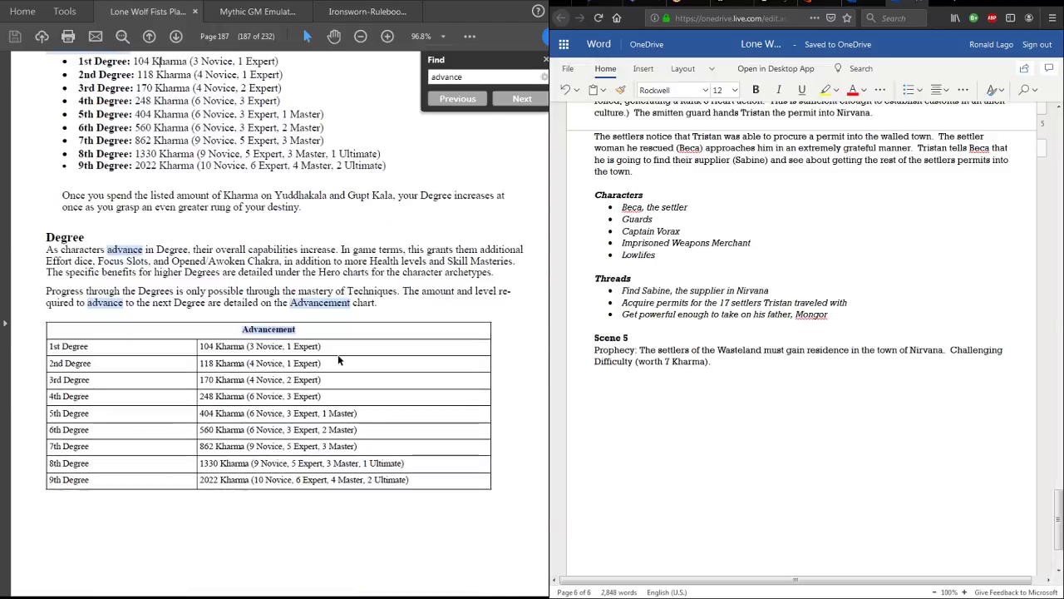
scroll(338, 356, down, 2)
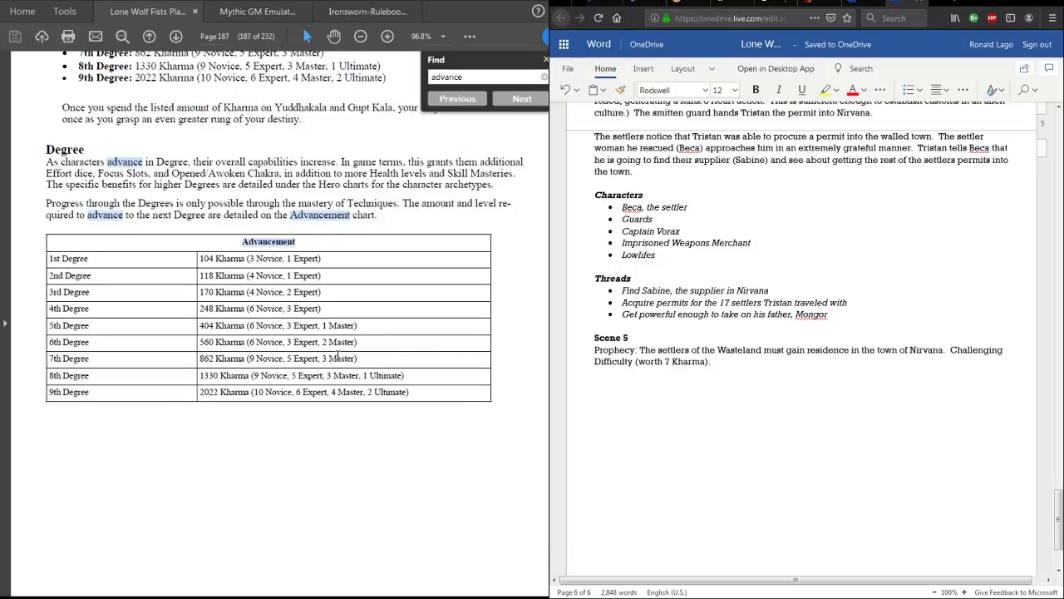
scroll(337, 356, down, 8)
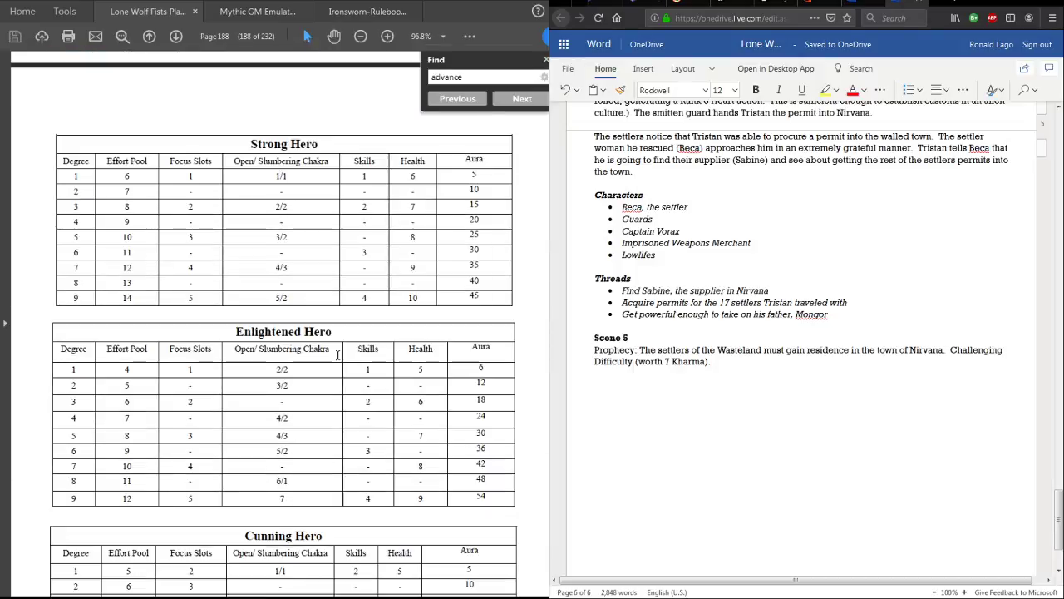
scroll(337, 356, up, 3)
scroll(339, 359, down, 3)
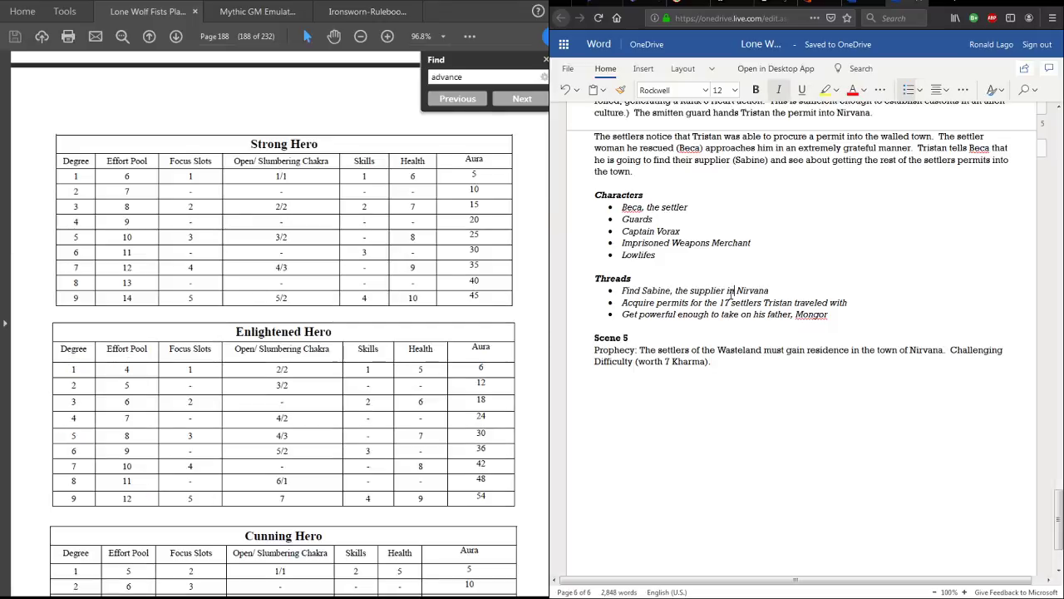
- Check Tristan's character creation stats in the journal against the rulebook's Cunning Hero chart for the benefits of higher Degrees
scroll(735, 289, up, 15)
scroll(717, 309, up, 15)
scroll(718, 310, up, 12)
scroll(718, 310, down, 12)
scroll(718, 310, up, 6)
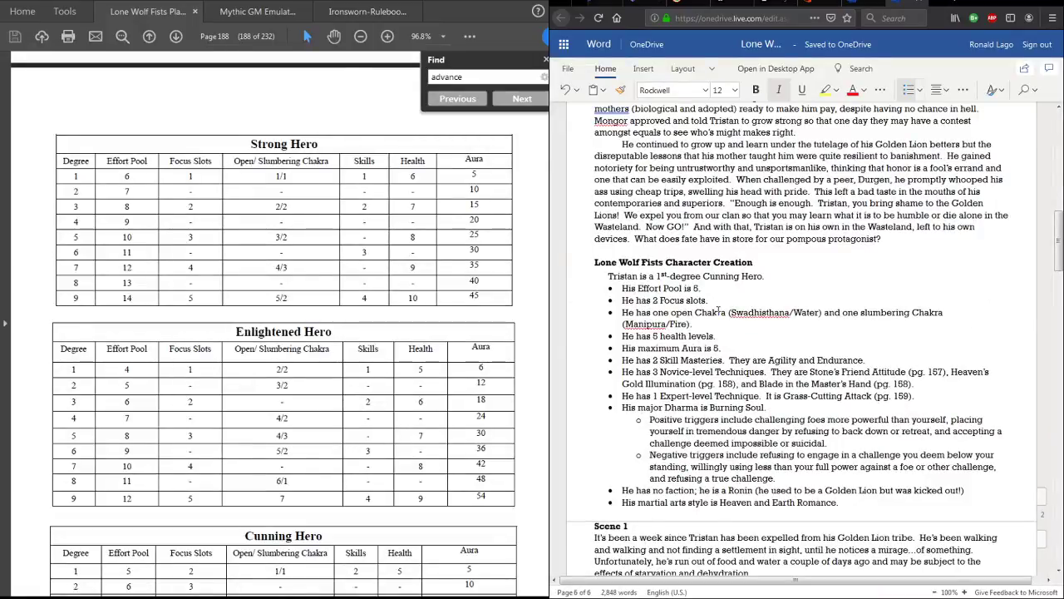
scroll(720, 307, down, 2)
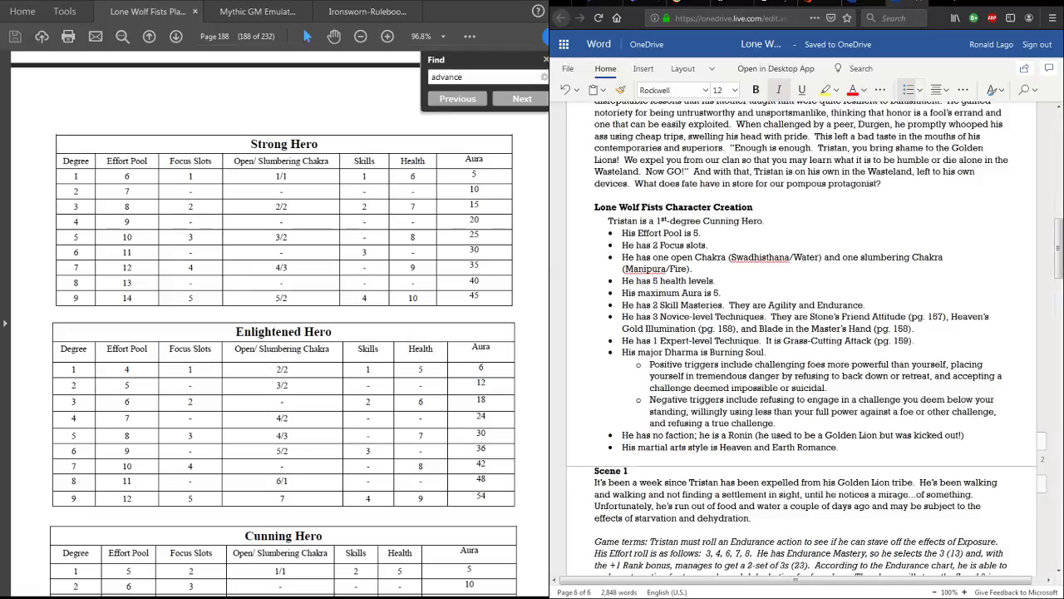
scroll(113, 353, down, 3)
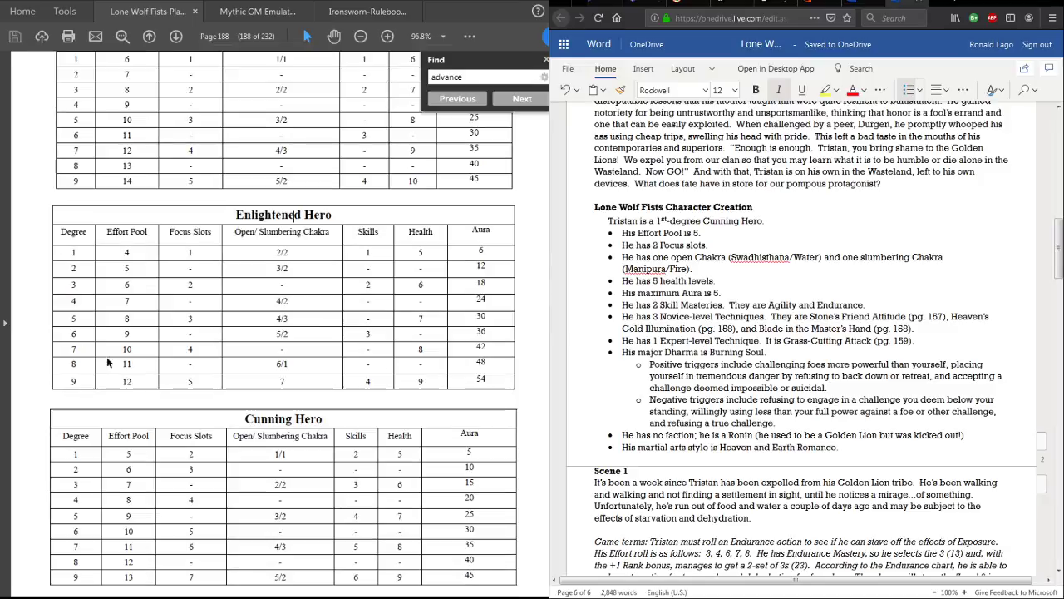
scroll(100, 440, down, 2)
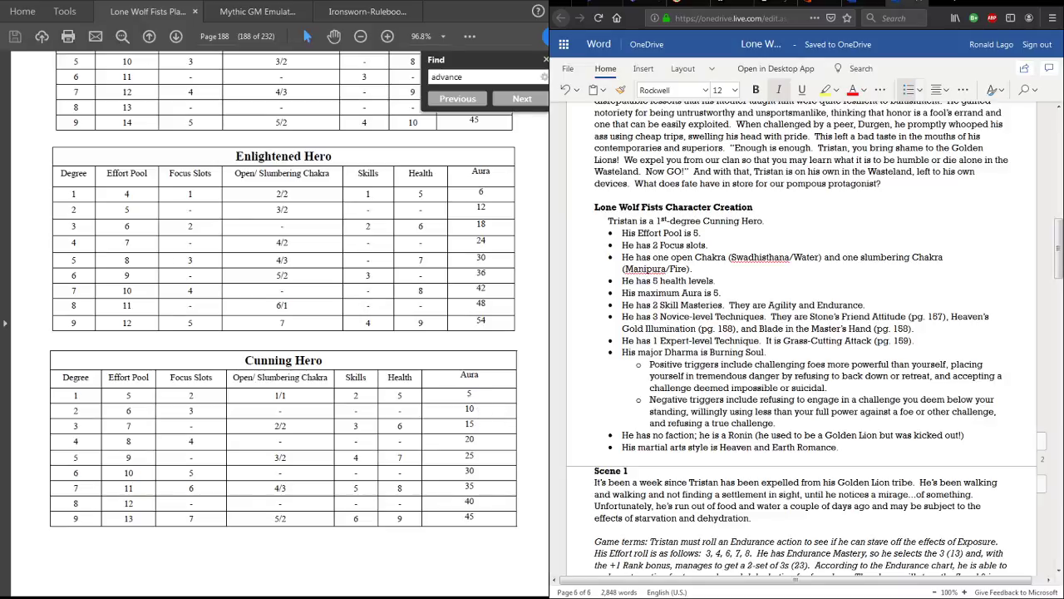
- Start a new paragraph below the Scene 5 prophecy reading "Story Forge Card draw: Adversity"
scroll(753, 385, down, 20)
scroll(751, 384, down, 10)
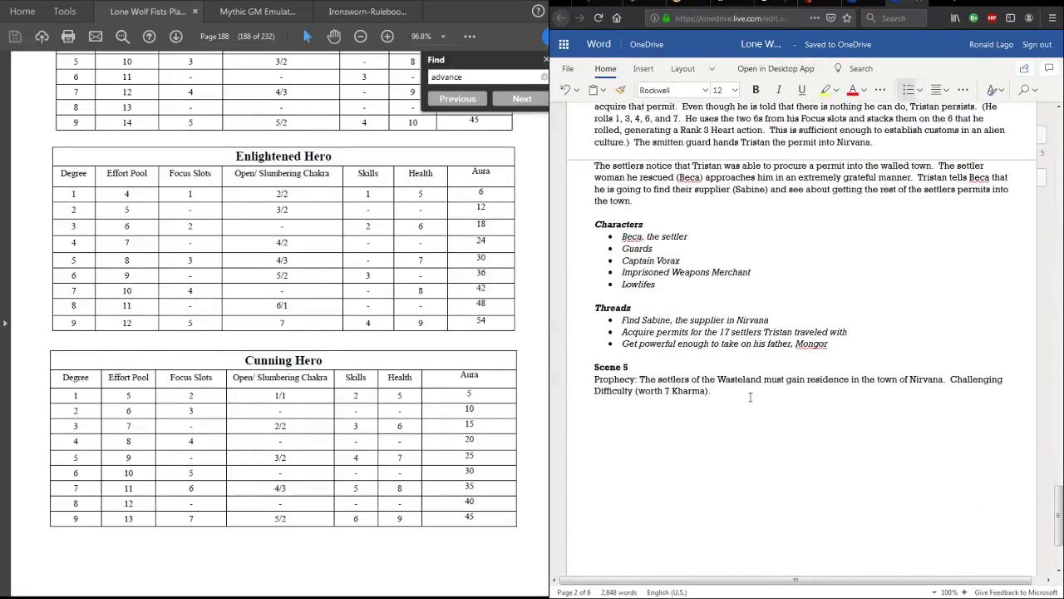
scroll(755, 267, up, 1)
scroll(754, 267, up, 2)
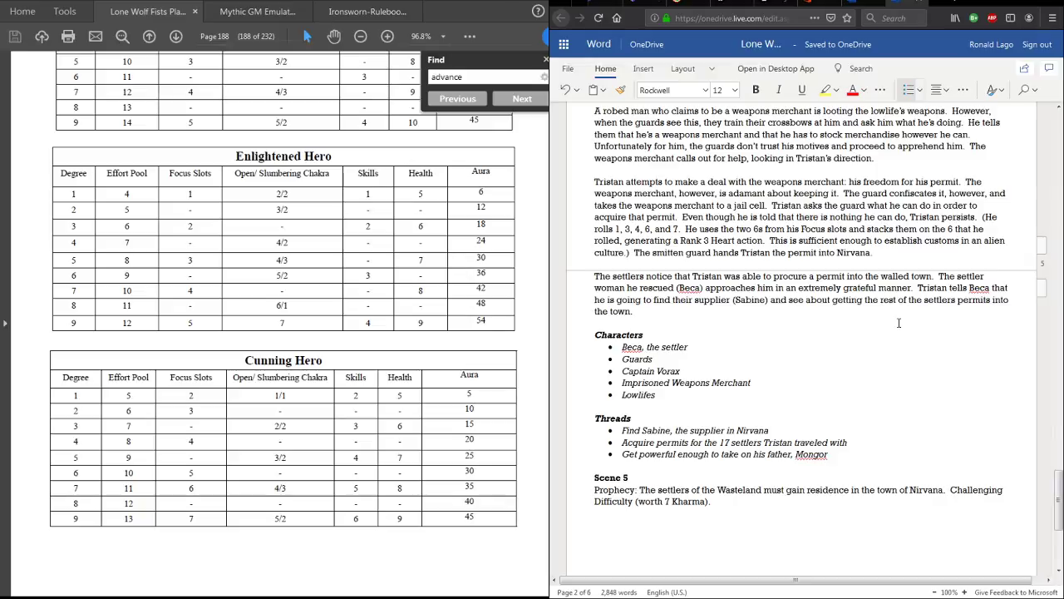
scroll(736, 503, down, 3)
scroll(736, 503, down, 1)
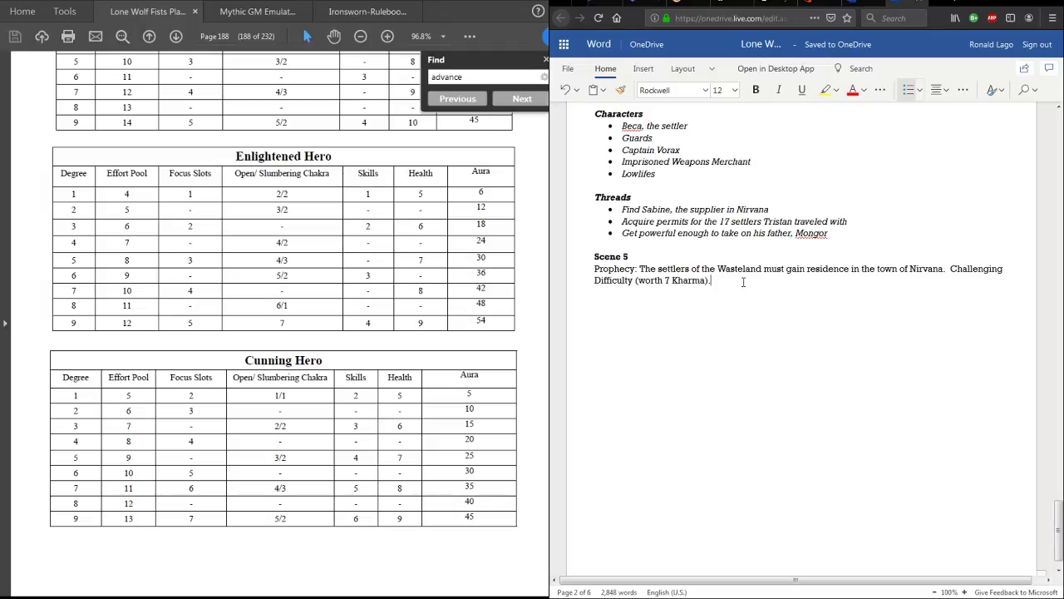
key(Return)
text(Story For)
text(ge c)
key(BackSpace)
text(Card draw: A)
key(BackSpace)
text(Adversity)
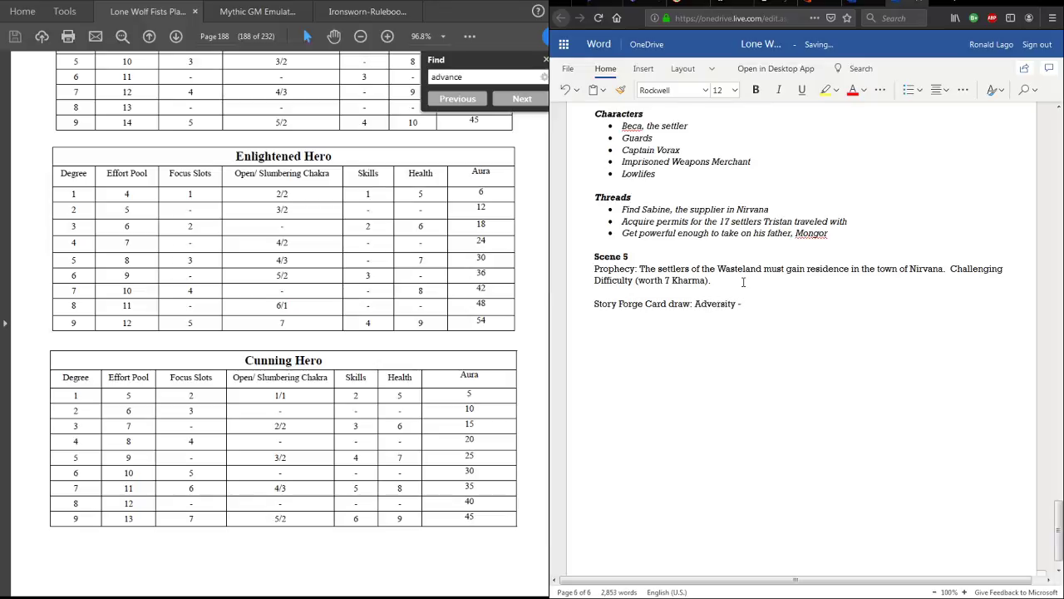
- Add the card's meaning: "Someone just can't get a break; the world or its people seem to be determined to provide nothing but resistance."
text( - Someone just can't get a break; thew)
key(BackSpace)
text(worl)
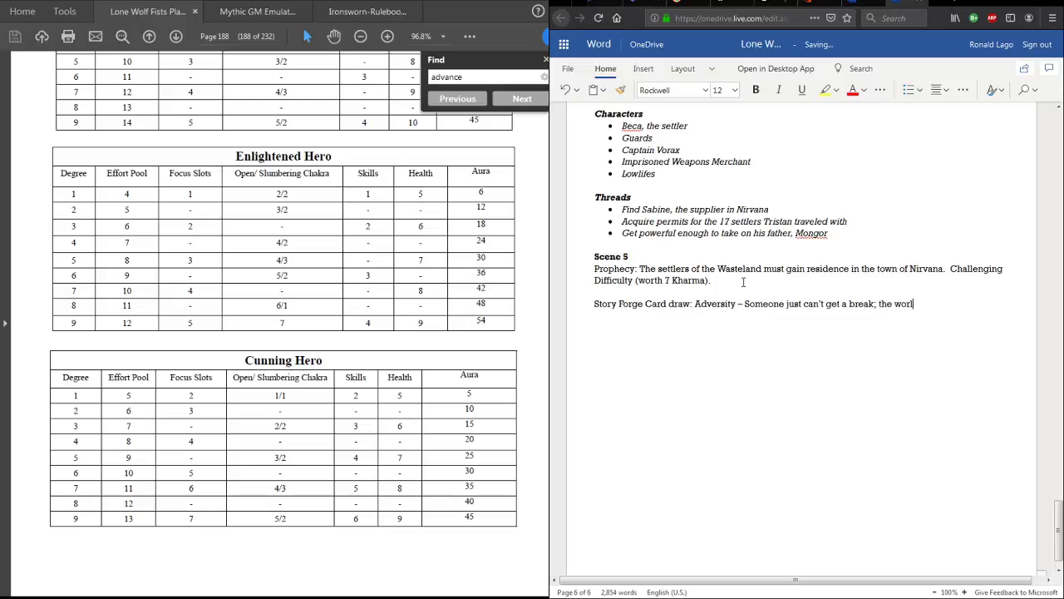
text(d or its people seem to be)
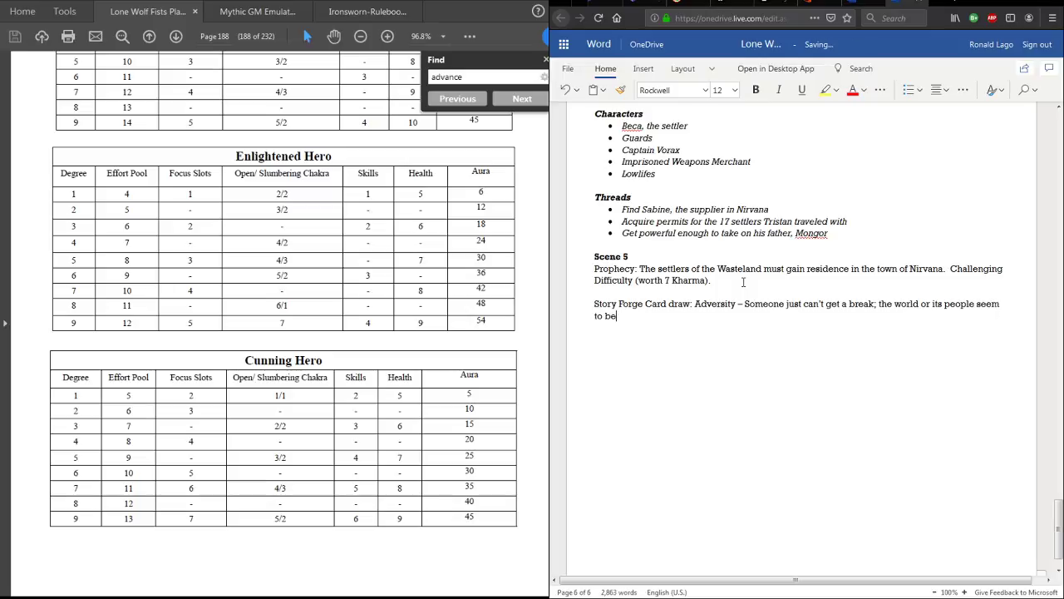
text( determined to provide nothing but resistance.)
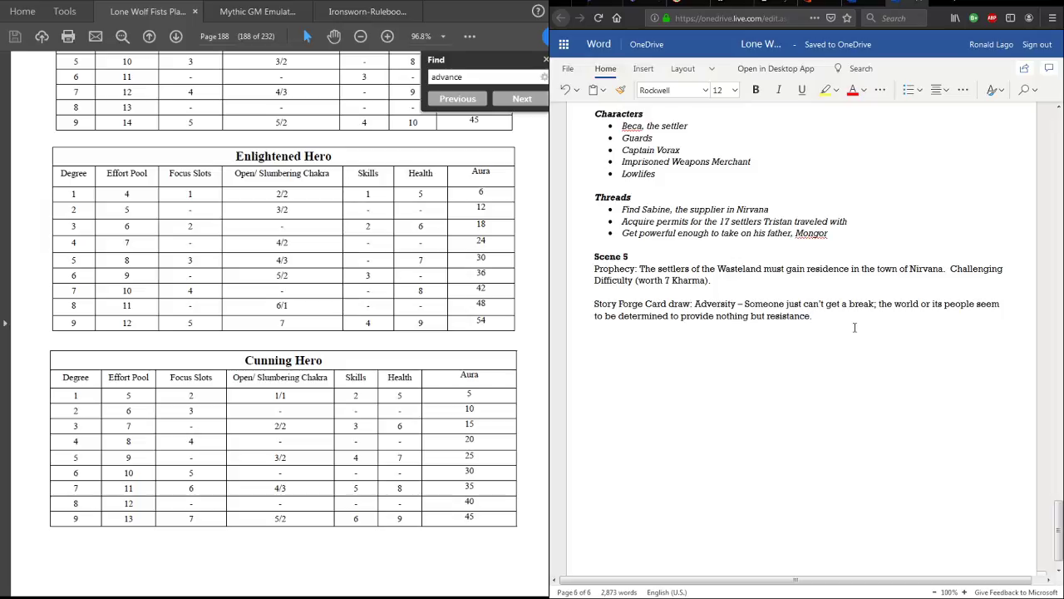
- Reread the journal's character creation notes on Tristan's Techniques, Dharma triggers and martial arts style, and the opening scenes
scroll(820, 374, up, 10)
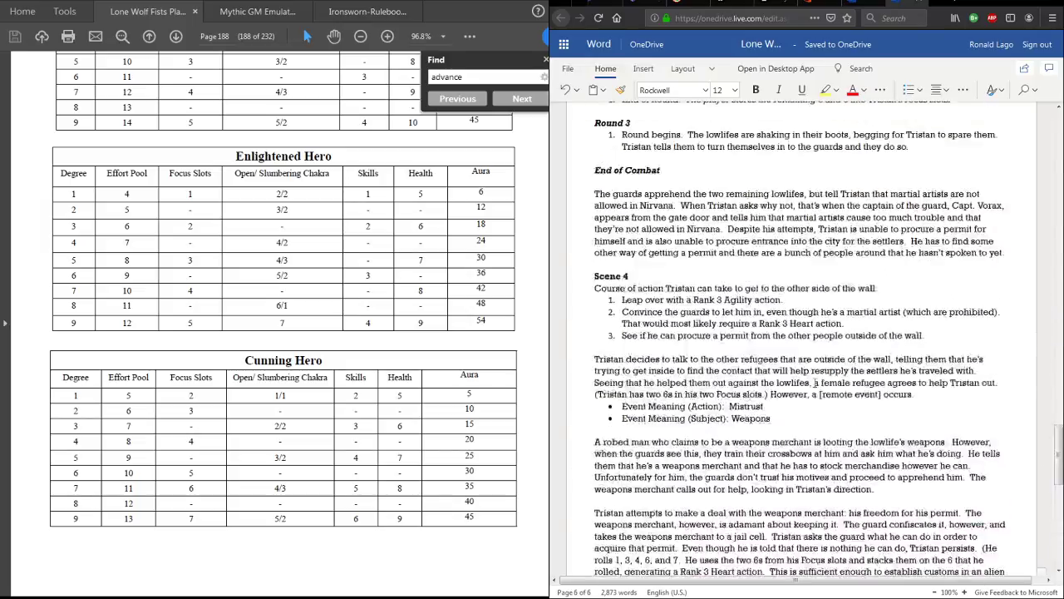
scroll(815, 383, up, 20)
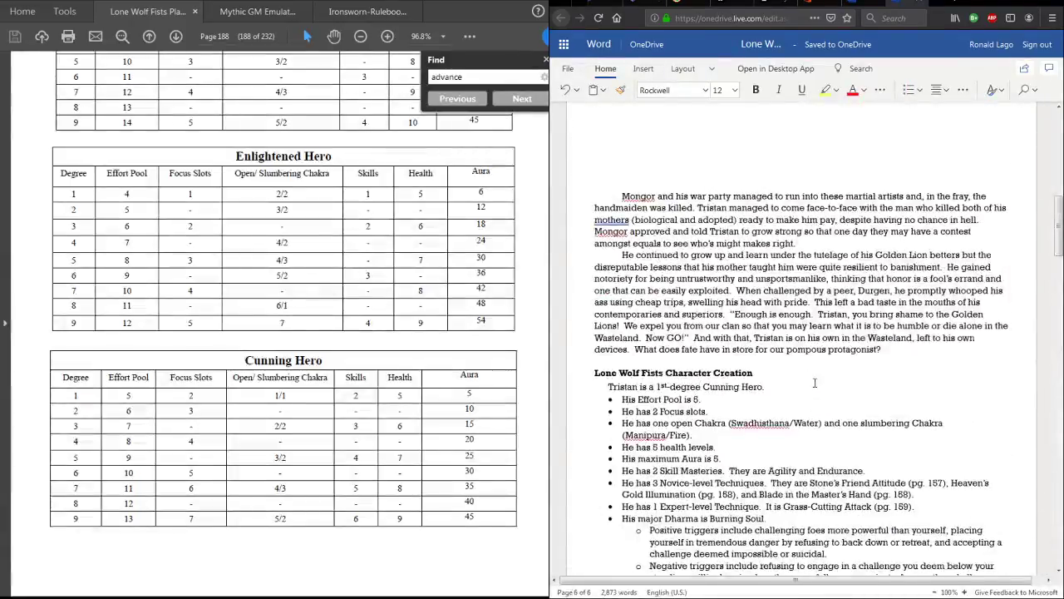
scroll(815, 383, down, 5)
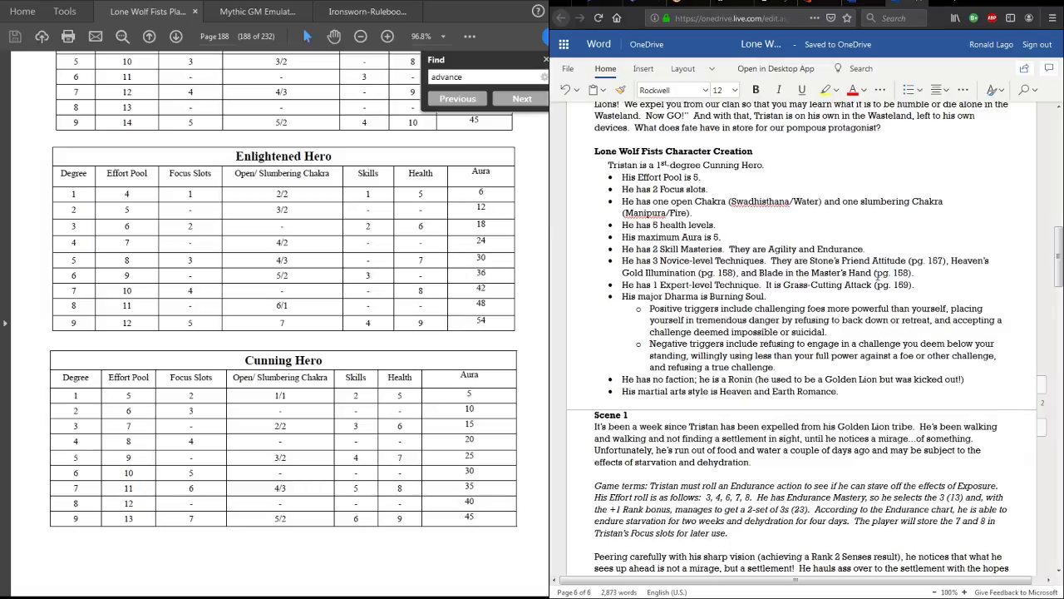
scroll(878, 275, down, 15)
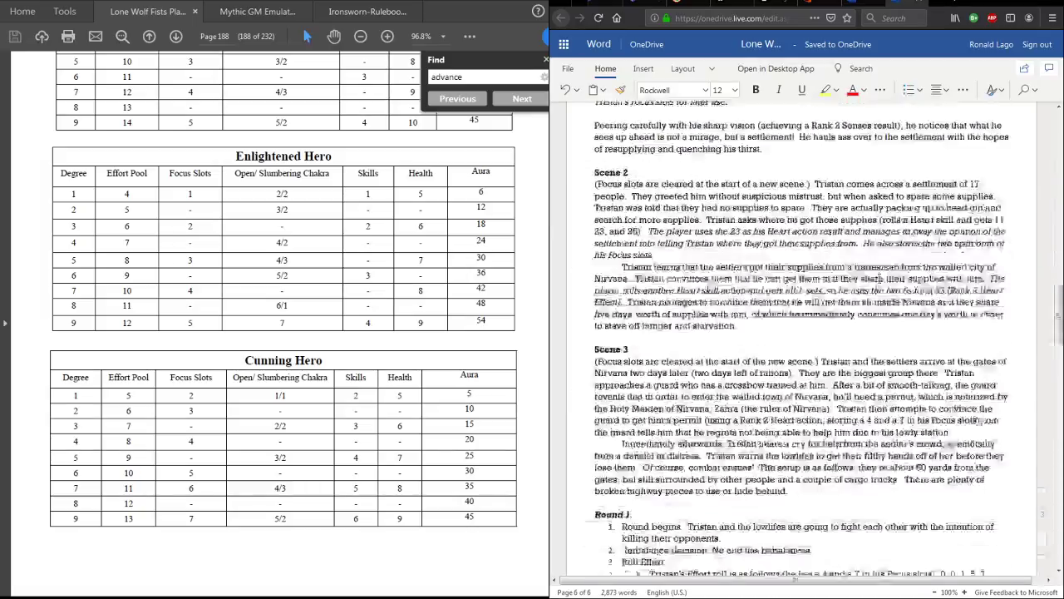
scroll(879, 280, down, 15)
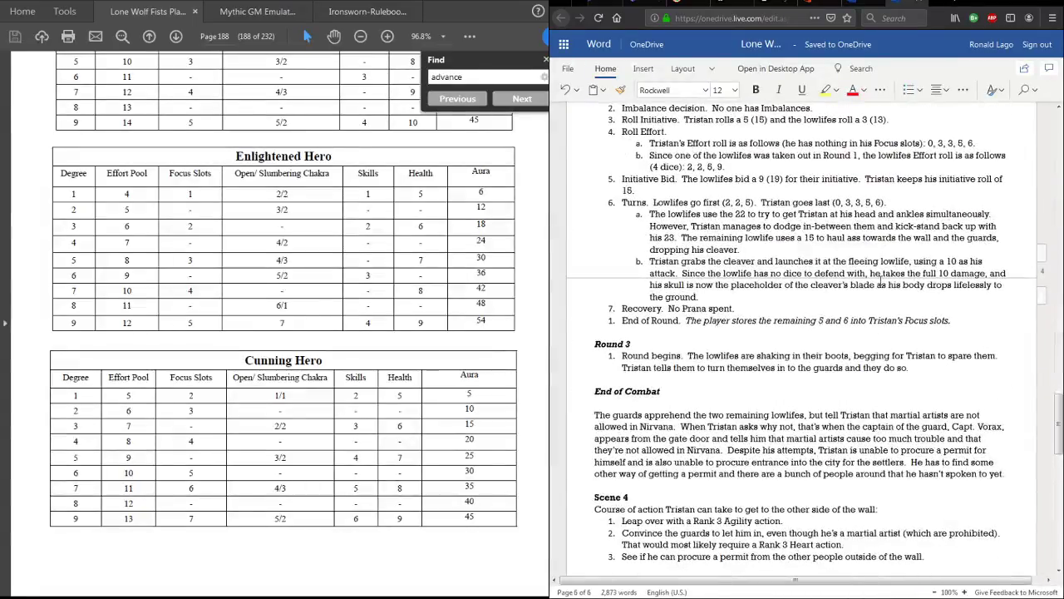
scroll(879, 280, down, 5)
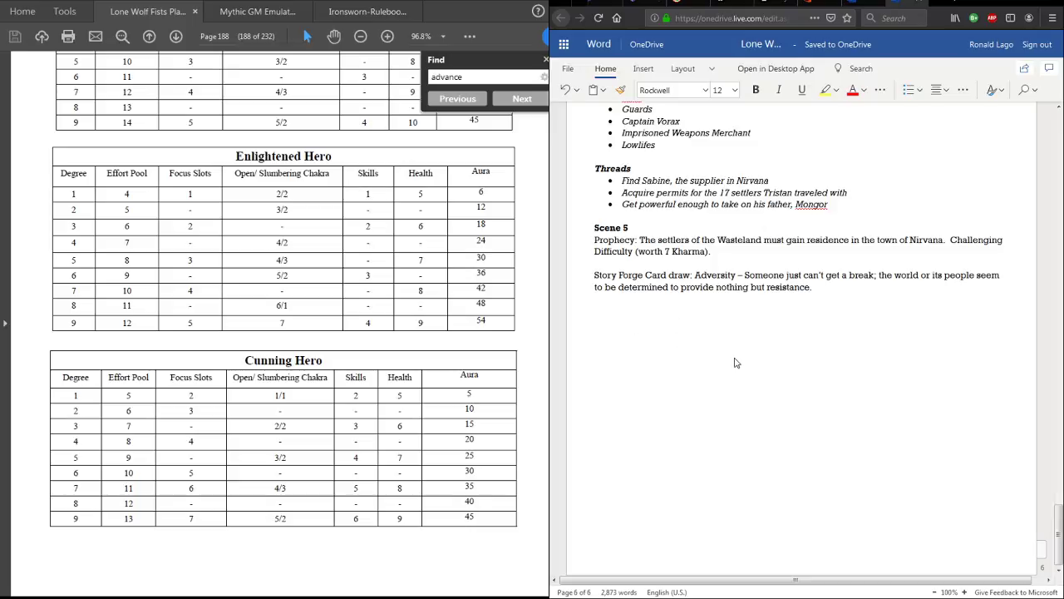
scroll(735, 363, up, 20)
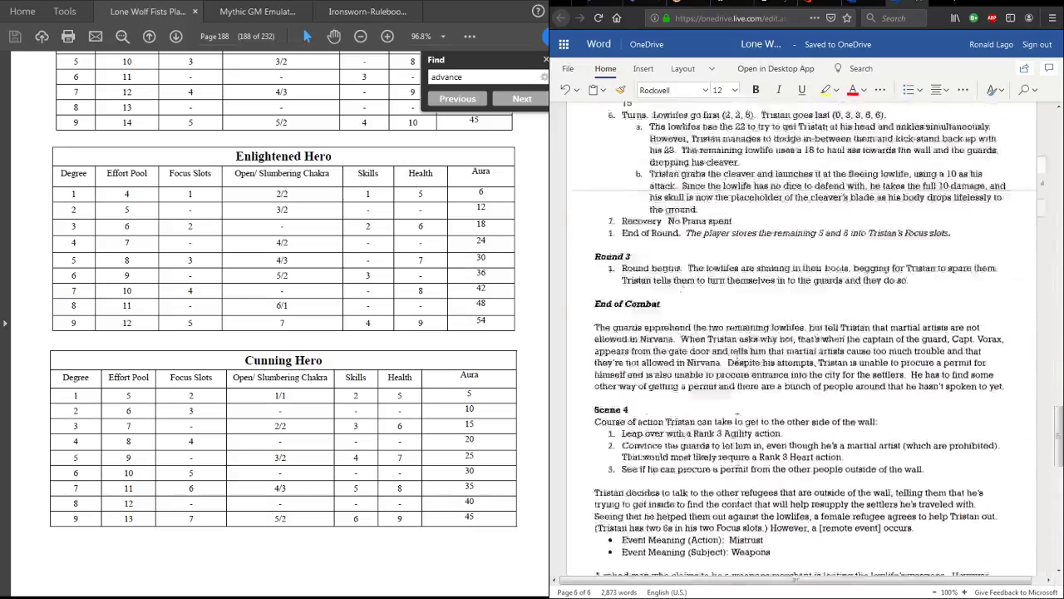
scroll(739, 358, up, 8)
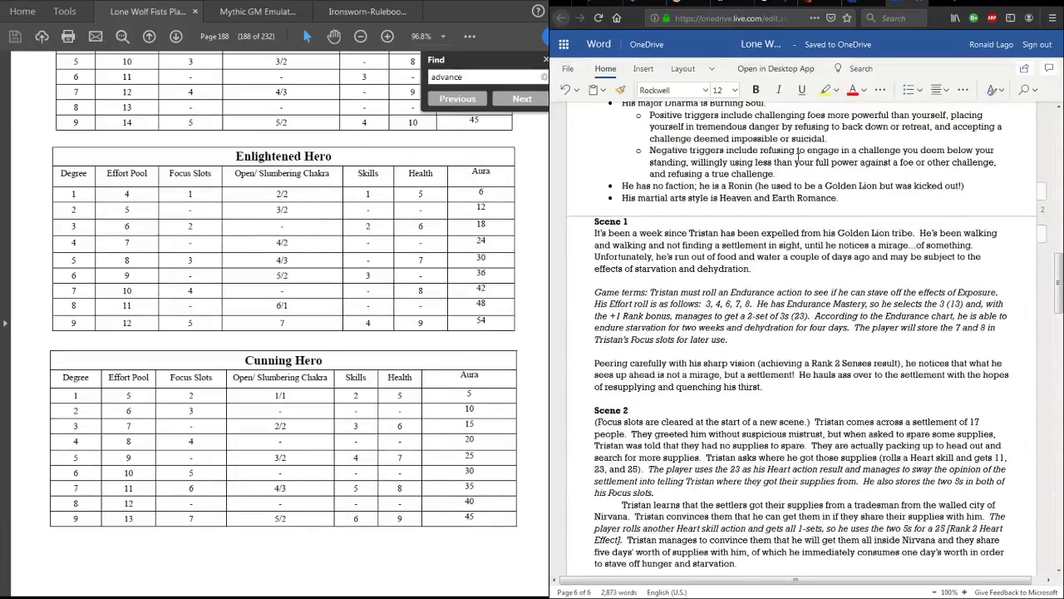
scroll(749, 151, up, 1)
scroll(749, 151, up, 1)
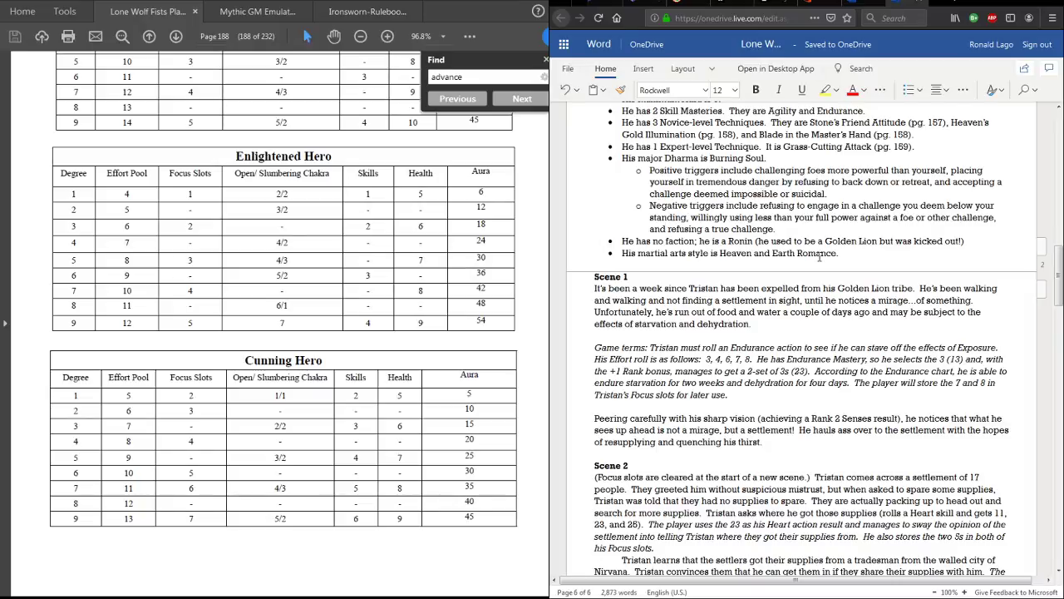
- Review the journal's Story Forge backstory list and Tristan's character traits for ideas on how the Adversity card applies to Scene 5
scroll(786, 348, down, 10)
scroll(787, 347, down, 15)
scroll(787, 348, down, 5)
scroll(826, 302, up, 10)
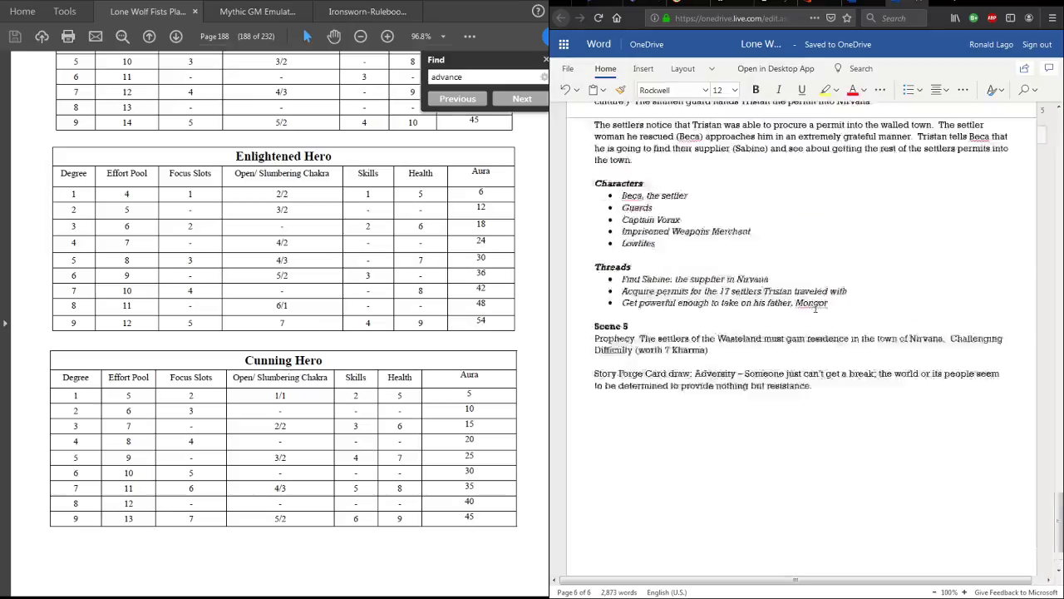
scroll(803, 339, up, 12)
scroll(802, 343, up, 10)
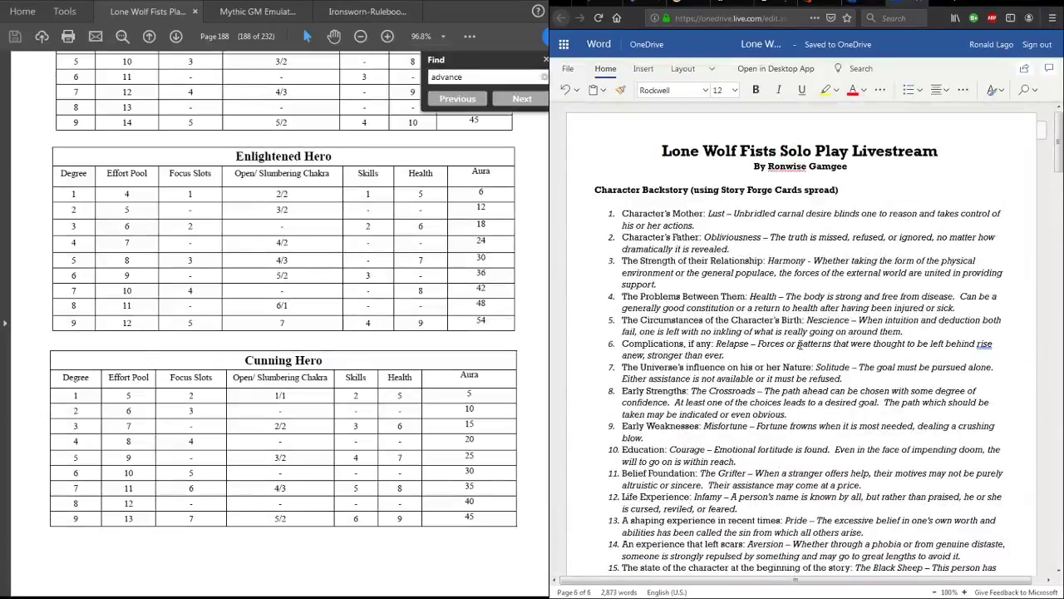
scroll(801, 344, down, 10)
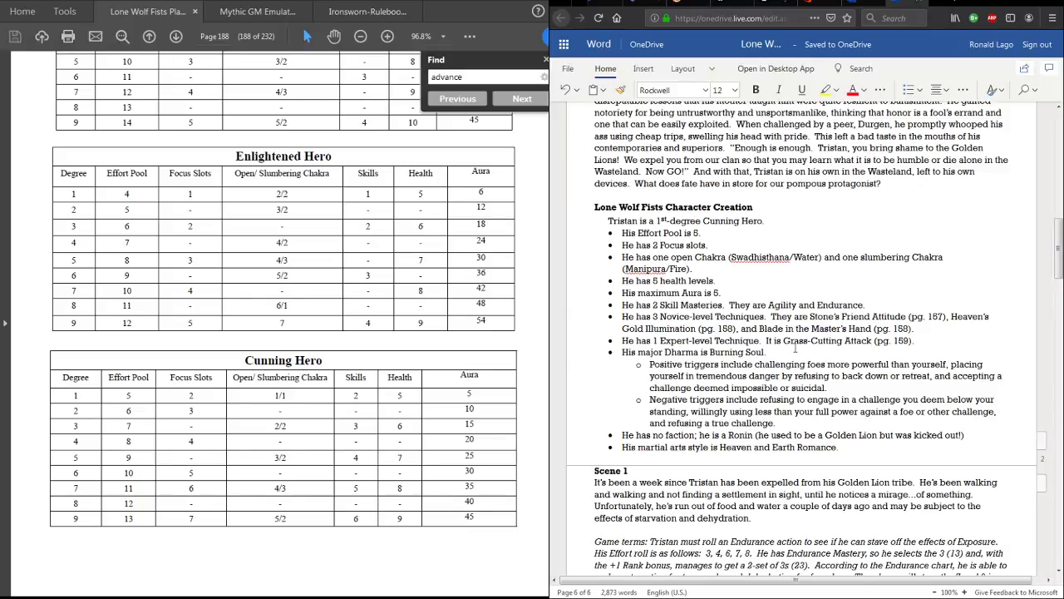
scroll(807, 348, down, 3)
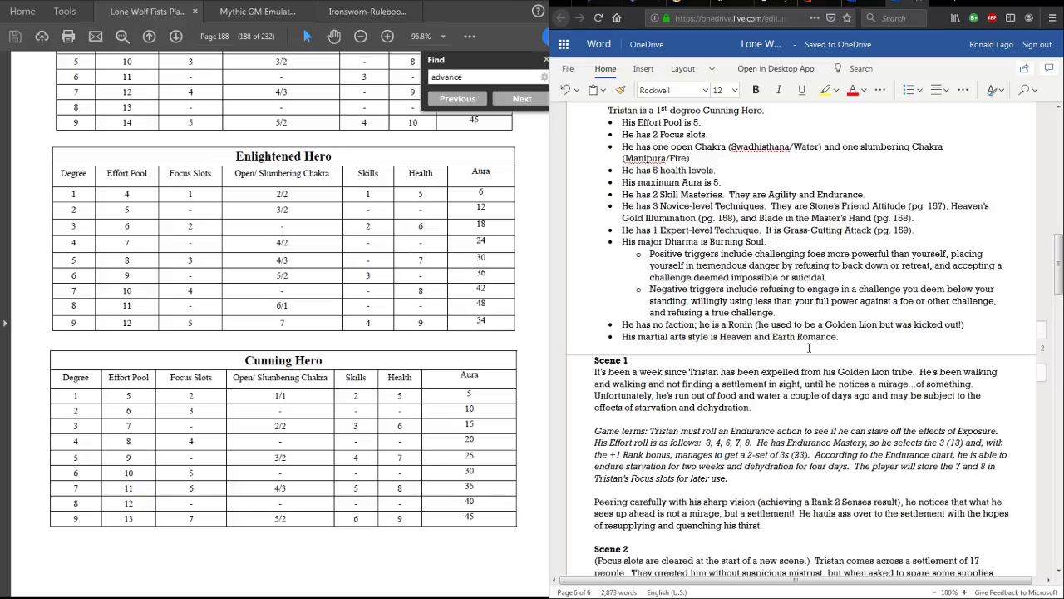
- Begin a new Scene 5 paragraph: "Seeing the guard just hand Tristan a permit that he confiscated, Cpt. Vorax set out to correct this nonsense"
scroll(808, 348, down, 10)
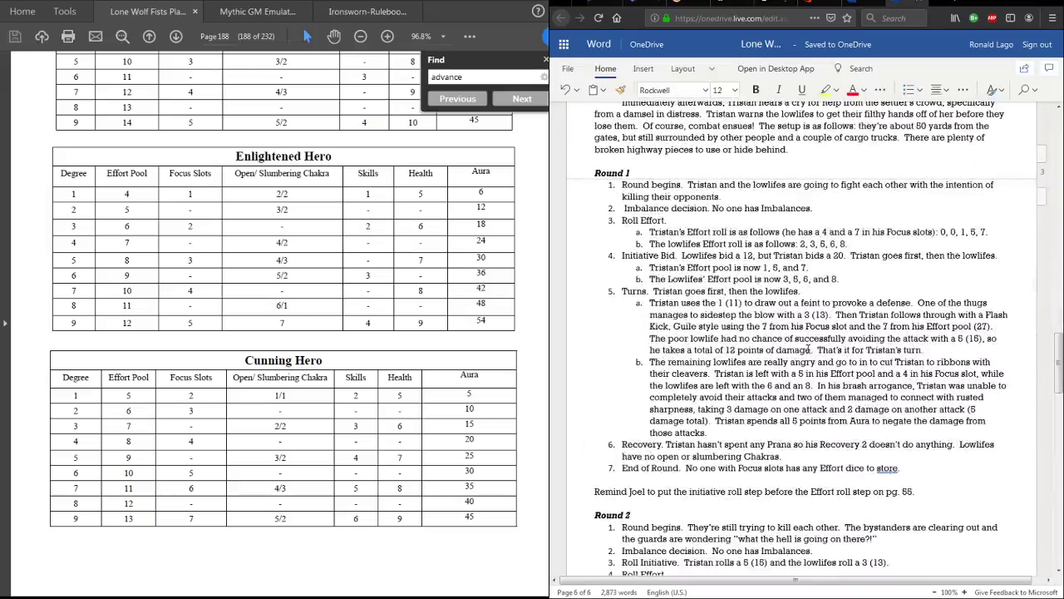
scroll(809, 349, down, 10)
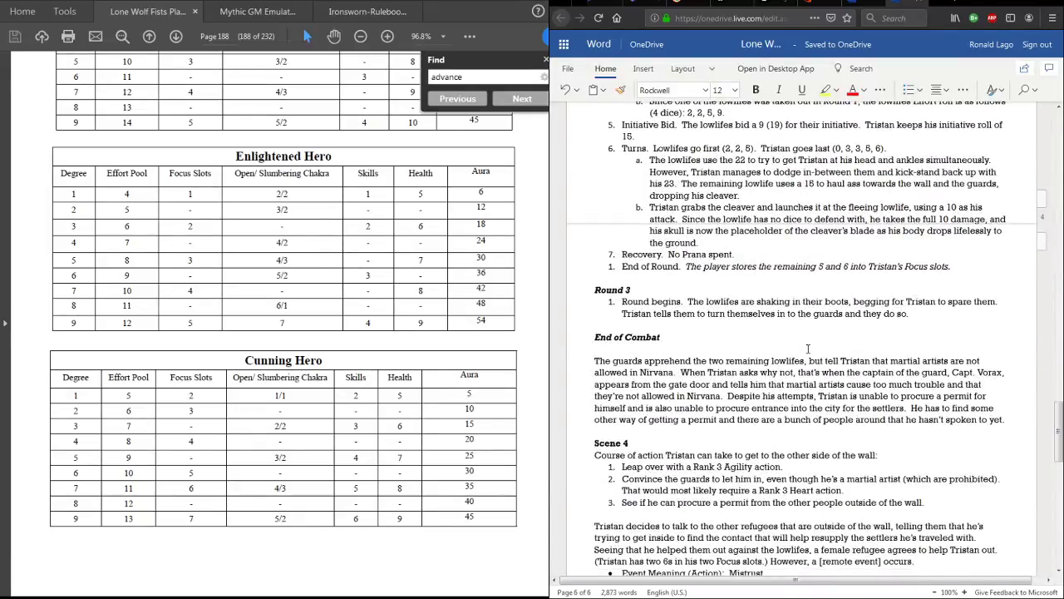
scroll(808, 349, down, 15)
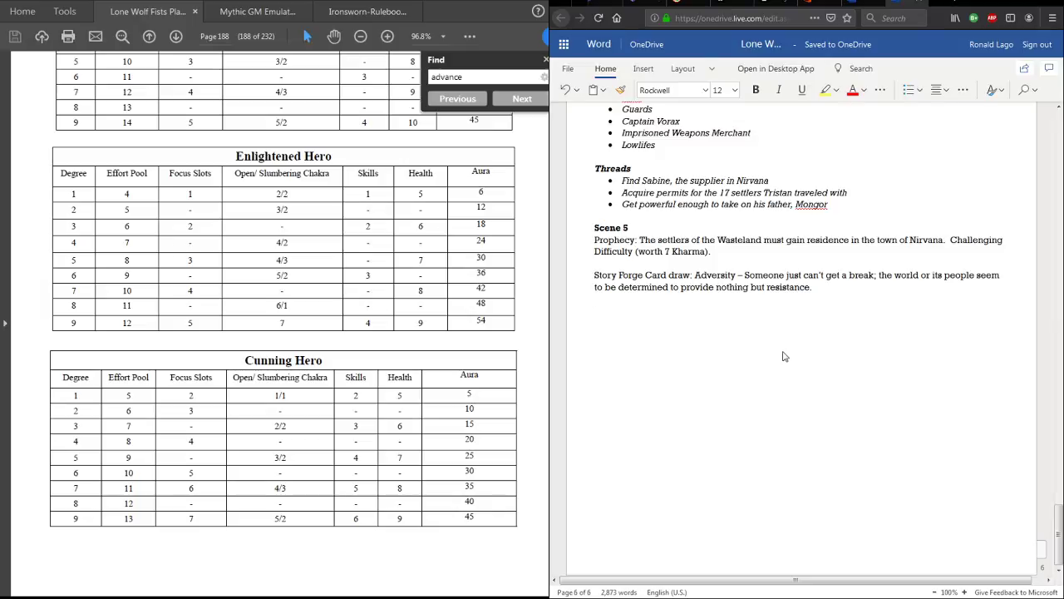
key(Return)
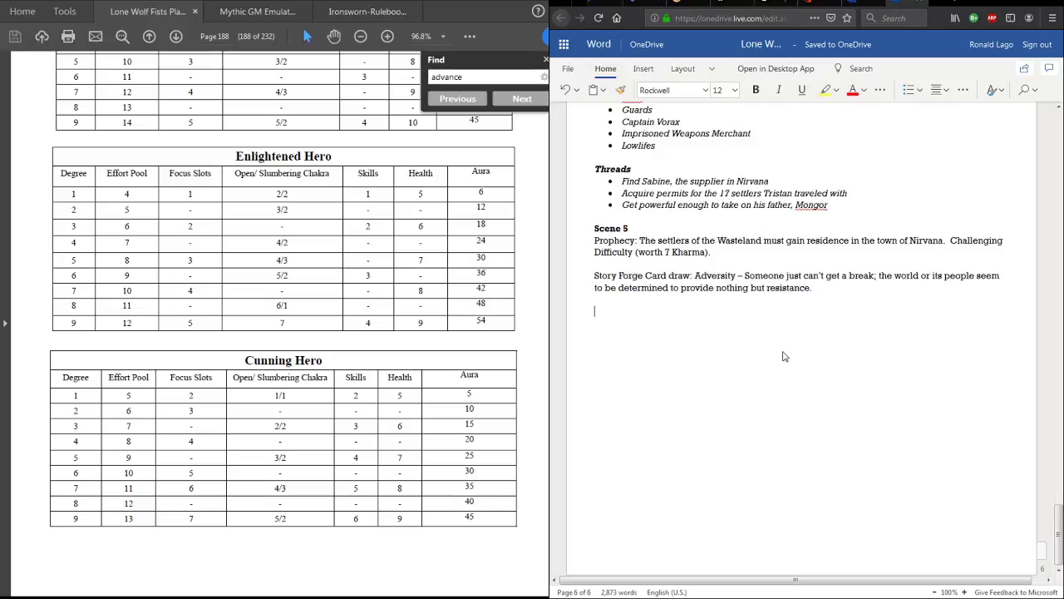
text(Seeing t)
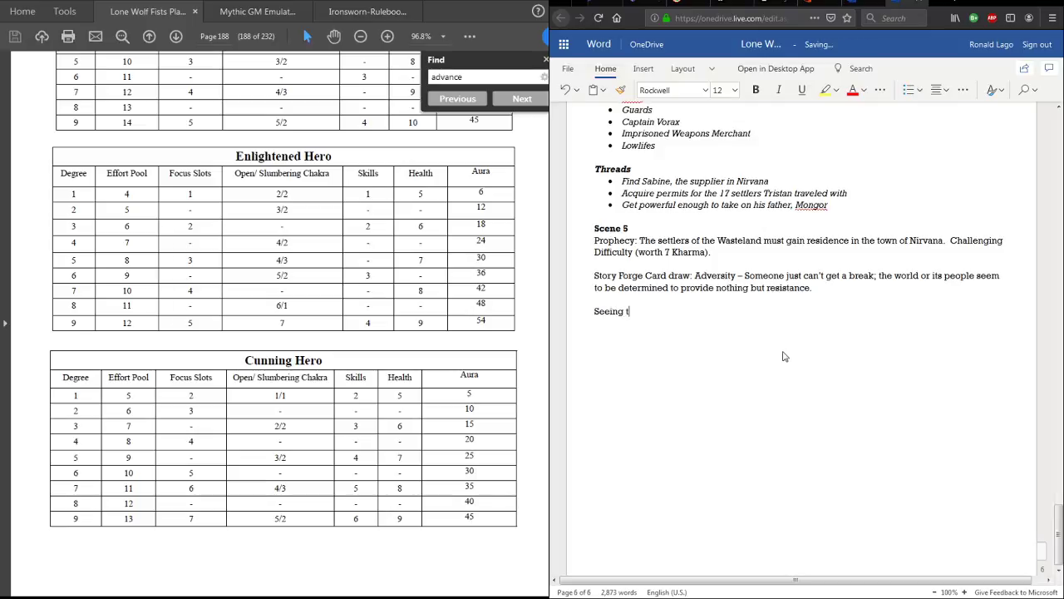
text(he guard)
text( just hand Tr)
text(istan a )
text(per)
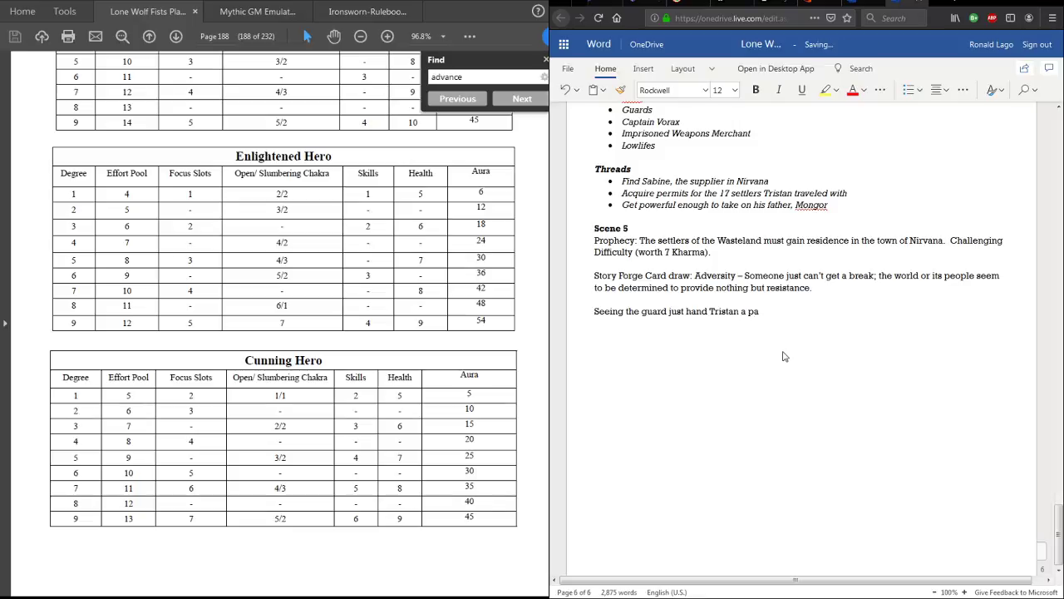
text(mit that he conf)
text(iscated, )
text(Cp)
key(BackSpace)
text(pt. Vorax s)
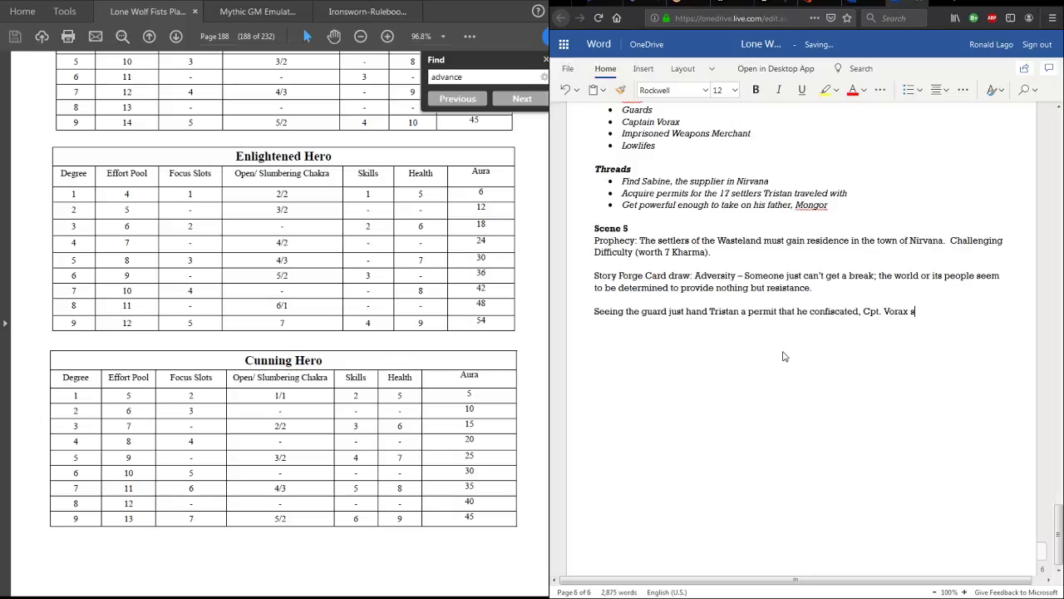
text(et out to correct this nonsense)
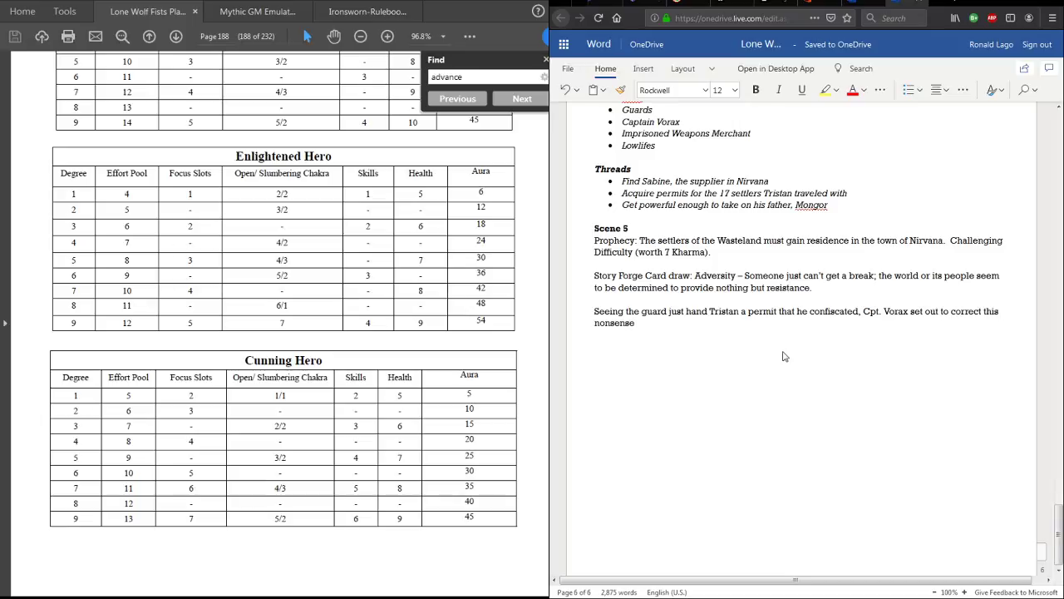
- Finish the paragraph's opening sentence with "and arrests our protagonist."
text( an)
text(d )
text(is arr)
key(BackSpace)
key(BackSpace)
key(BackSpace)
key(BackSpace)
key(BackSpace)
key(BackSpace)
text(arrests our protagonist.)
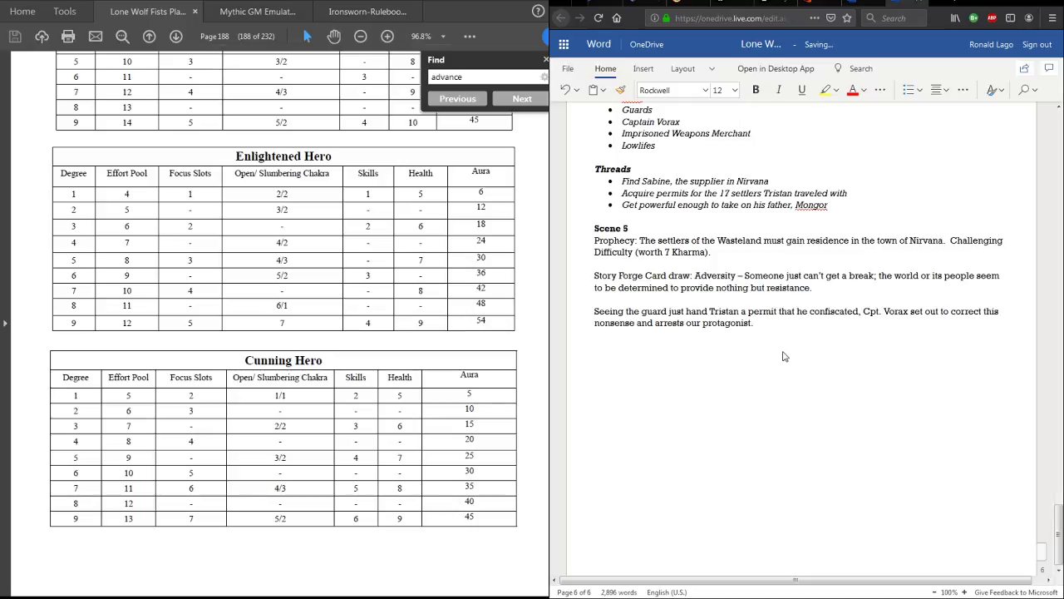
- Reword the end of the opening sentence to read "and attempts to arrest our protagonist."
key(Left)
key(Left)
key(Left)
key(Left)
key(Left)
key(Left)
key(Left)
key(Left)
key(Left)
key(Left)
key(Left)
key(Left)
key(Left)
key(Left)
key(Left)
key(Left)
key(Left)
key(Left)
key(Left)
key(Left)
text(ttempts to arrests)
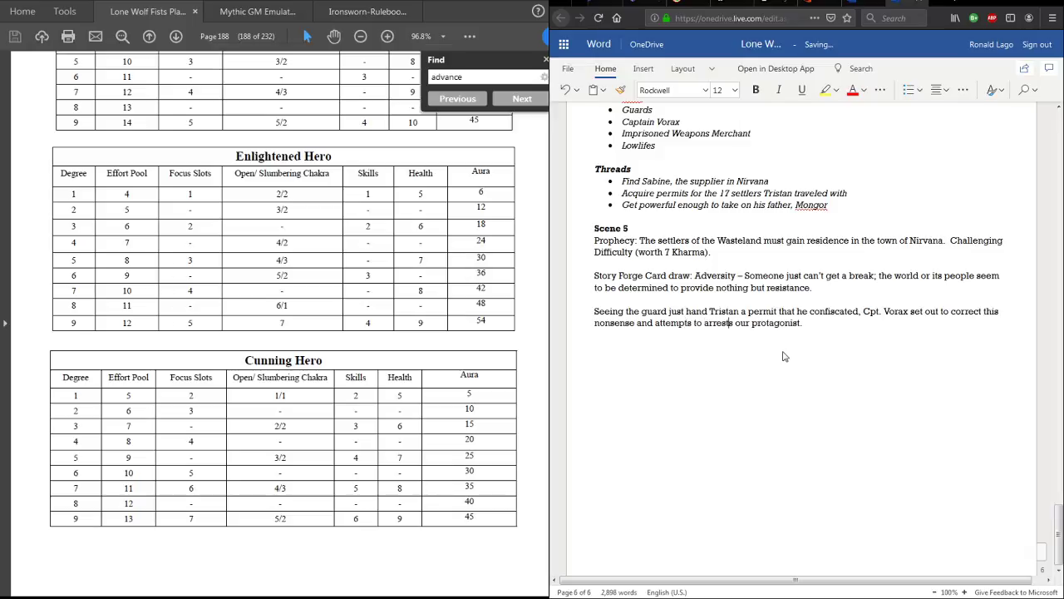
key(Delete)
- Continue the paragraph: "Tristan considers that he can just flee or decimate these guards, but that would go against his major Dharma, so he asks the"
key(End)
text(Tristan conside)
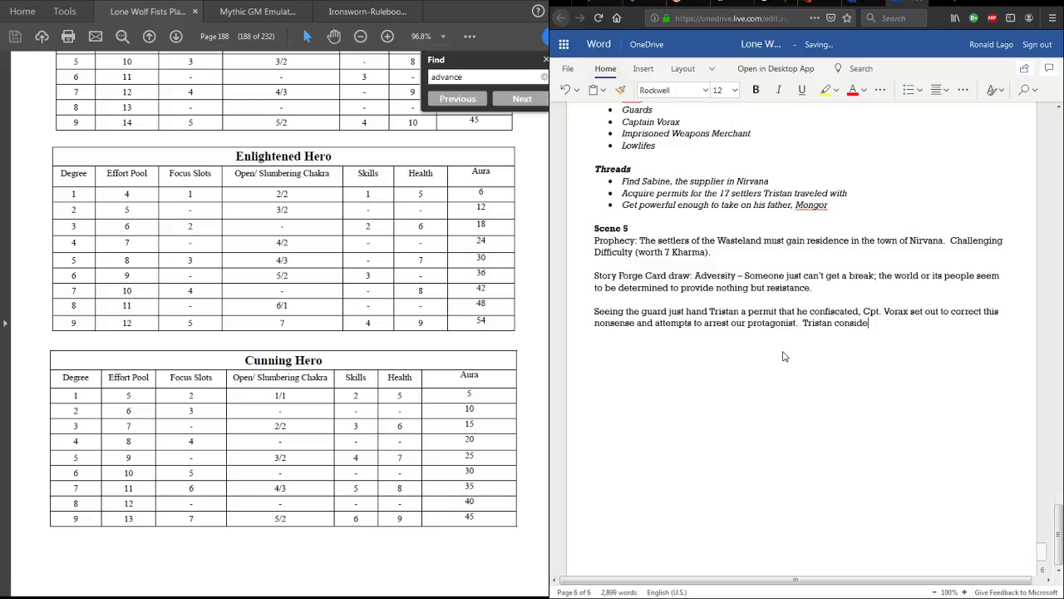
text(rs that he can just )
text(feel)
key(BackSpace)
key(BackSpace)
text(lee or)
text( decimate )
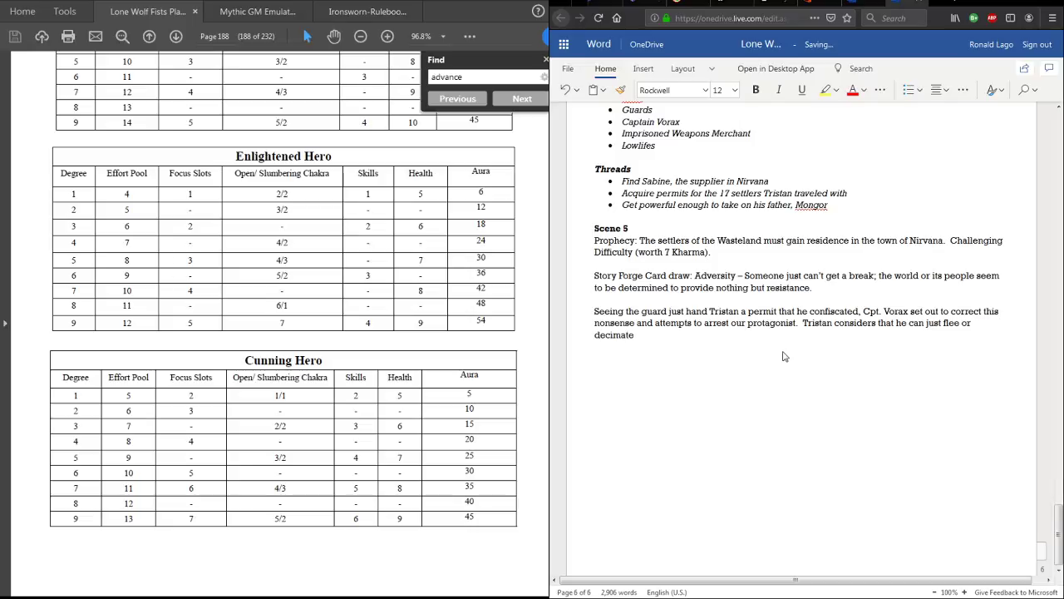
text(these guards, but that would go against his )
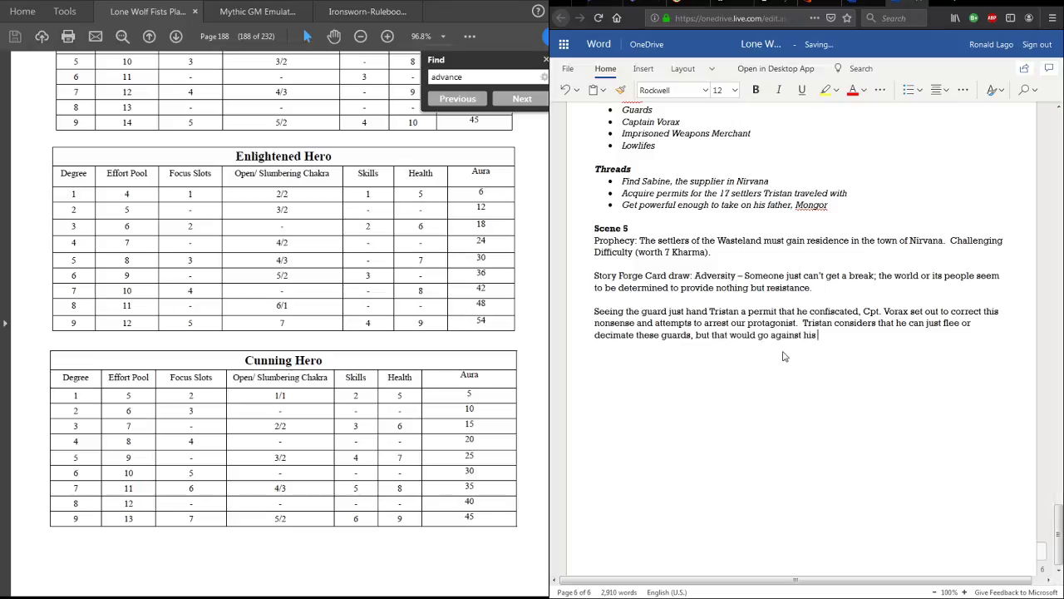
text(major Dharma, so he asks the c)
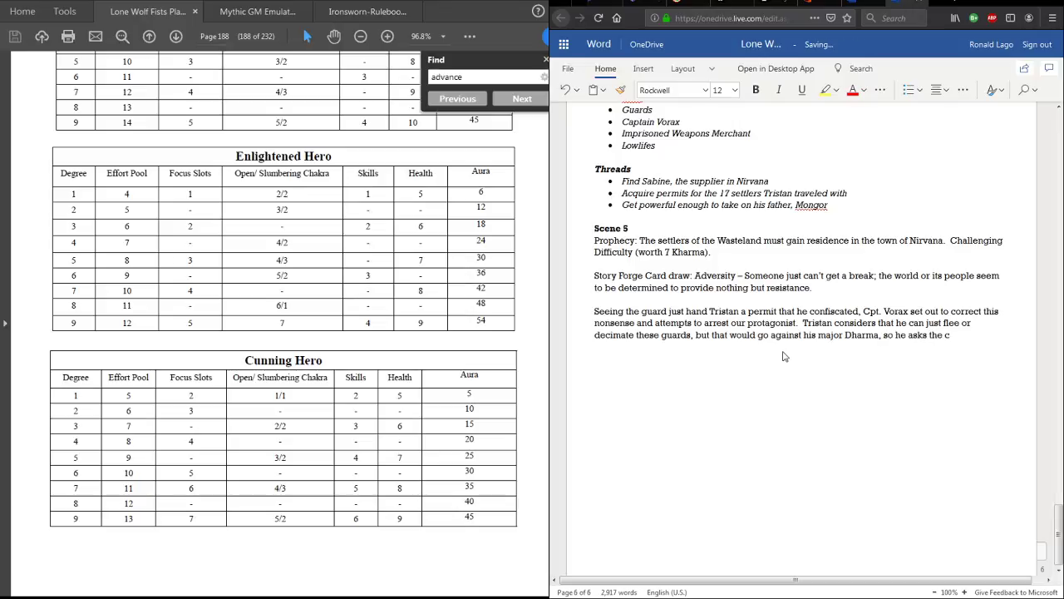
- Complete the sentence about Tristan's question with "captain what the conditions of his incarceration are."
text(aptain what the cond)
text(itions of his )
text(incarceration)
text( are.  The ca)
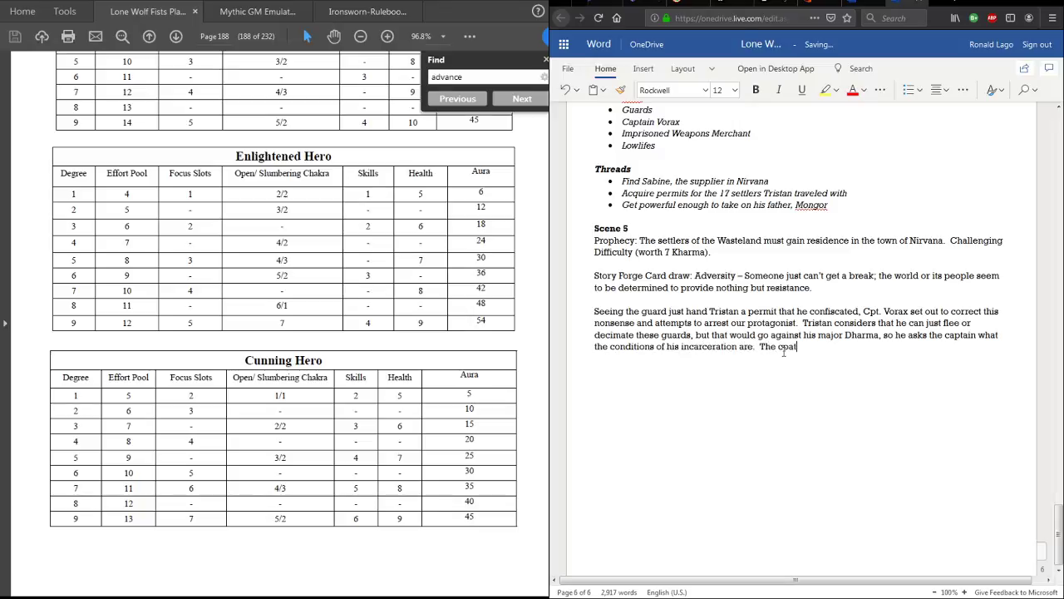
- Add the reply: "The captain informs him that if he wants passage into Nirvana, he must earn it by fighting in the Hippodrome."
text(ptain informs him that)
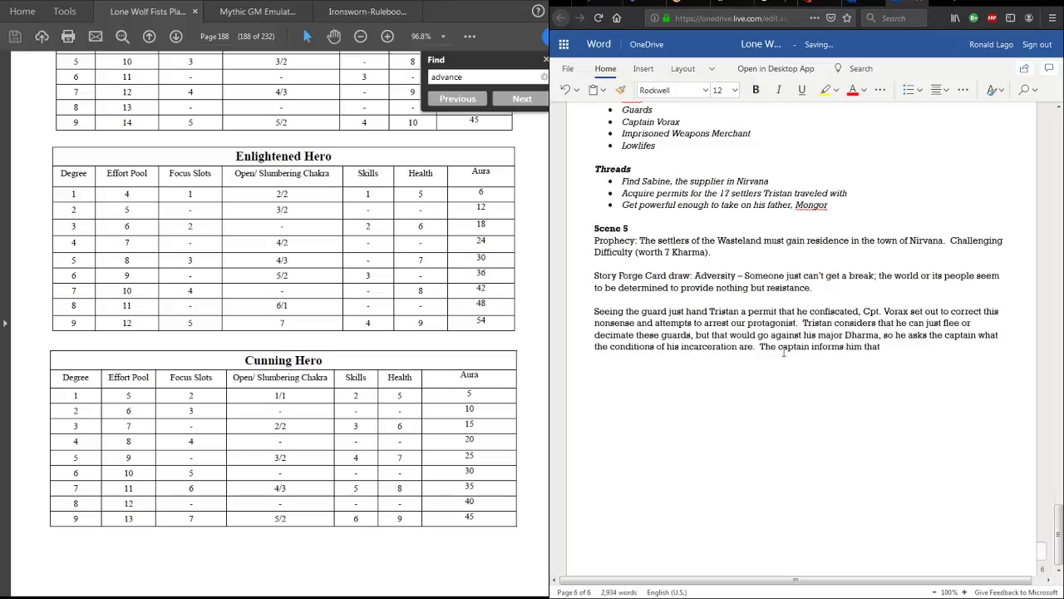
text( if he wants passage into )
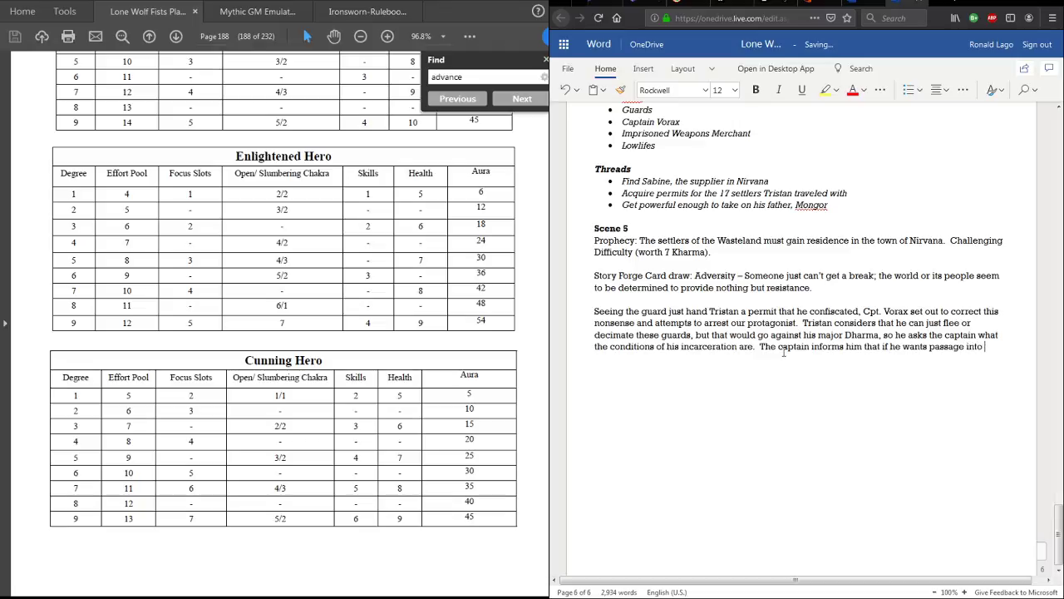
text(Nirvana, he must earn it by fi)
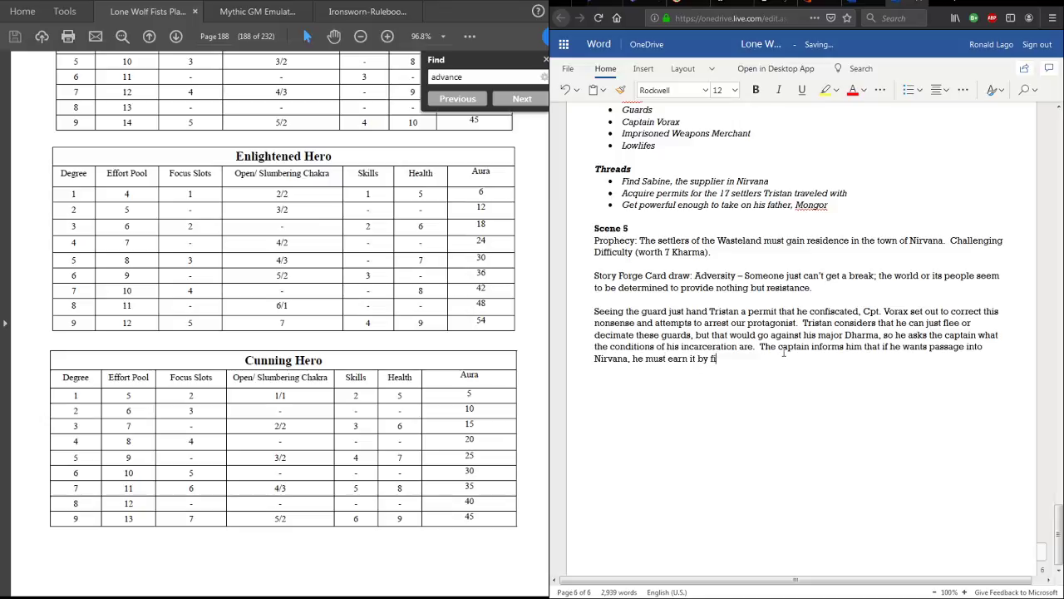
text(ghting in the Hippodrome)
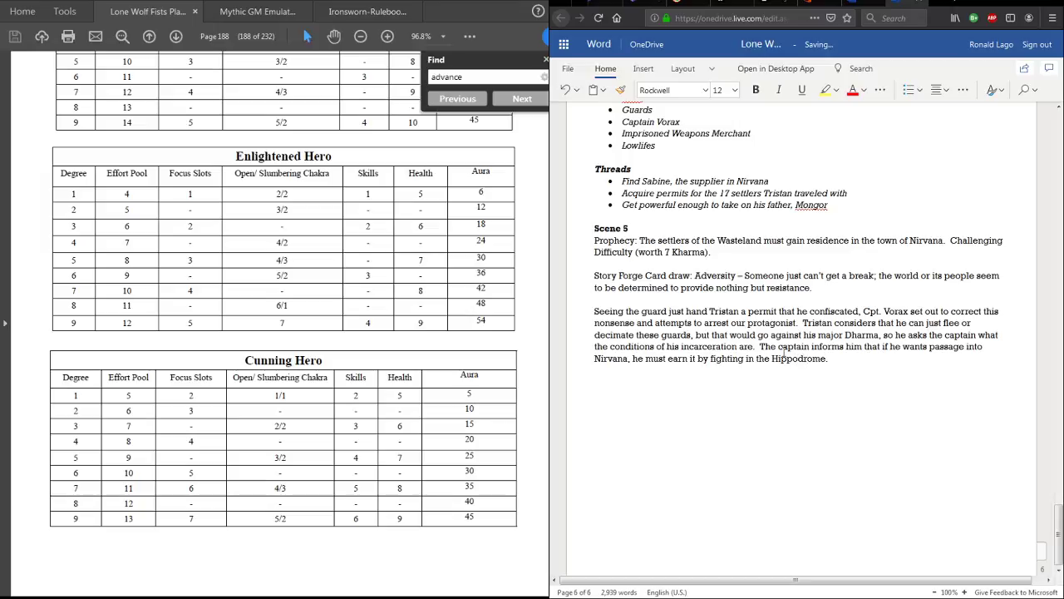
- End the paragraph with "Lighting up with anticipation and glee, Tristan voluntarily submits himself to imprisonment for the promise of challenging mighty foes!"
text(.  Lighting up with anticipation and glee,)
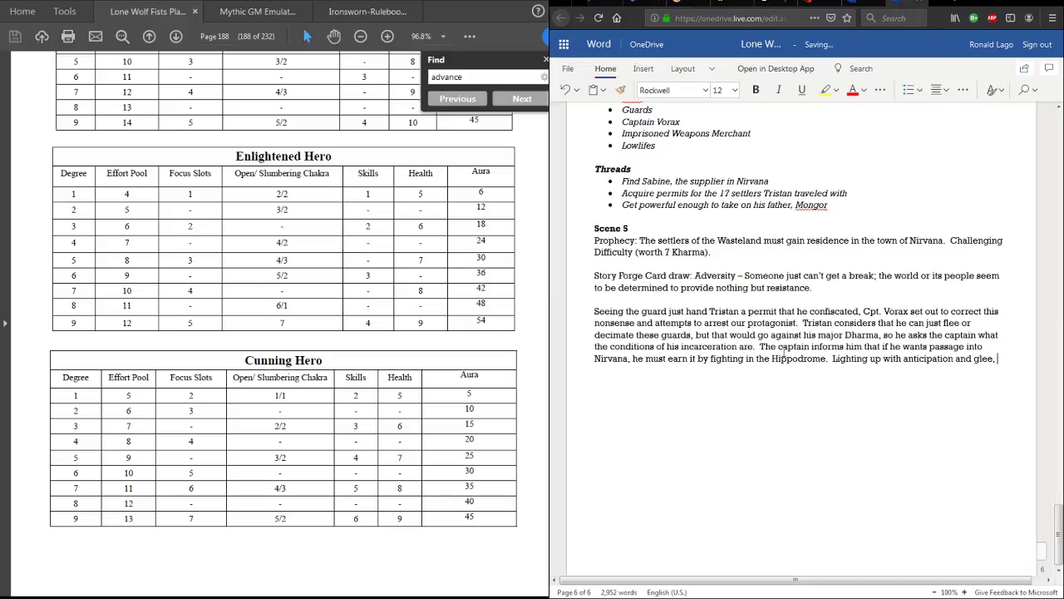
text( Tristan voluntarily sumbits hi)
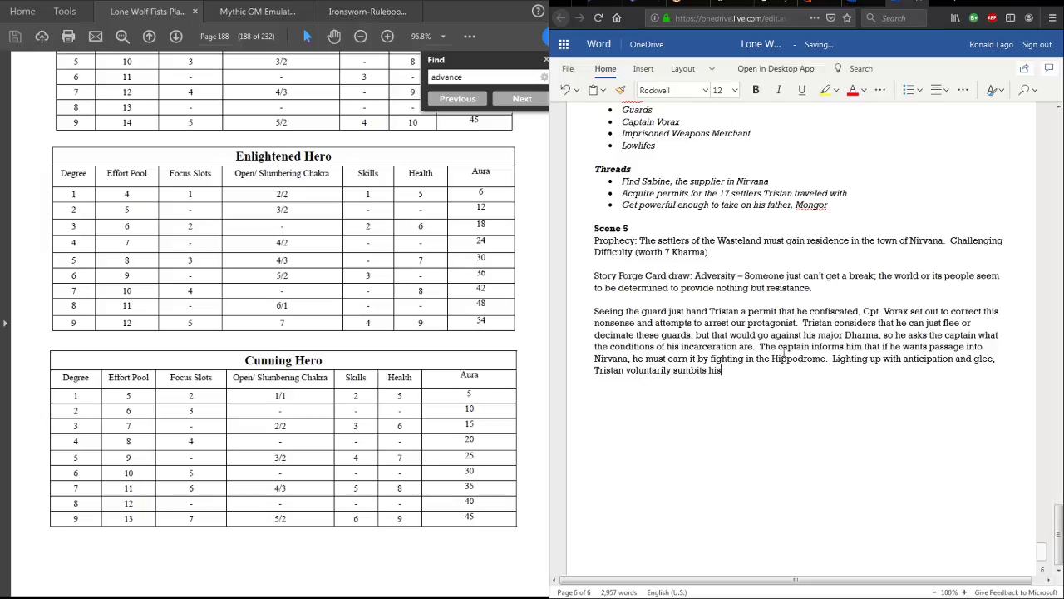
text(mself to incar)
key(BackSpace)
key(BackSpace)
key(BackSpace)
key(BackSpace)
text(mprison)
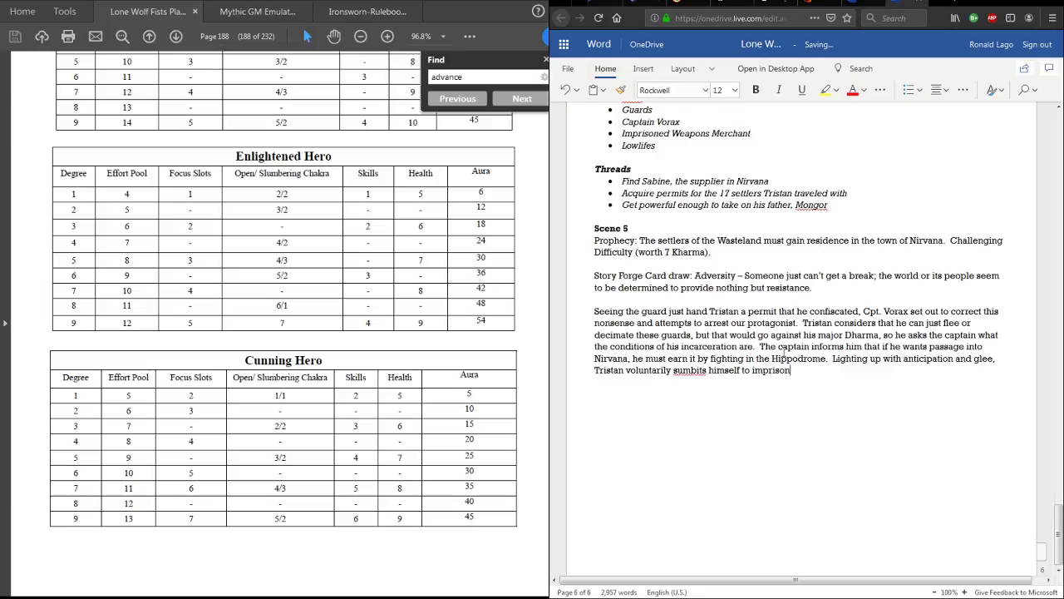
right_click(685, 371)
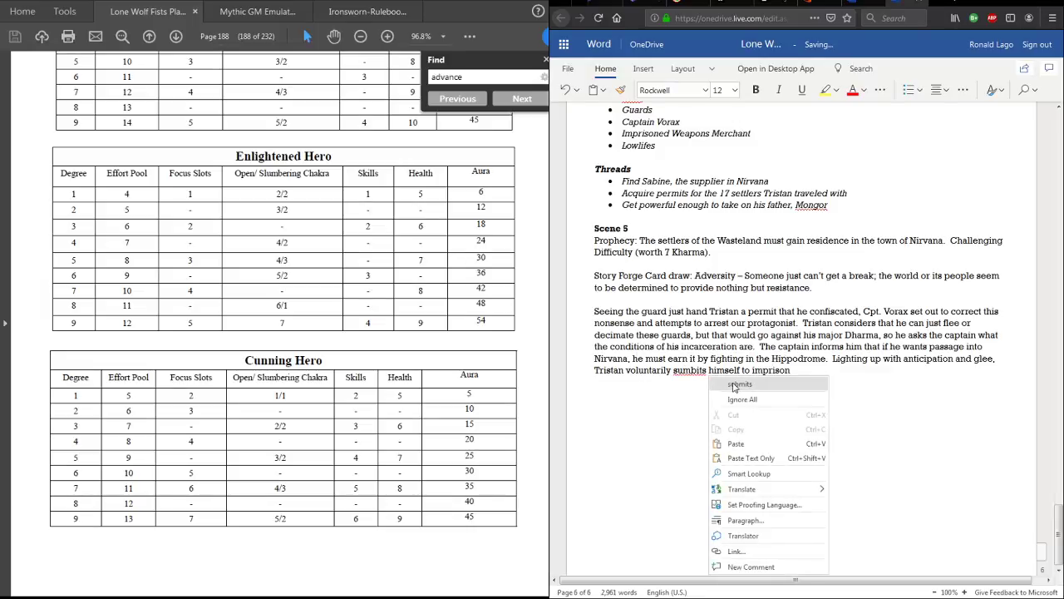
click(739, 384)
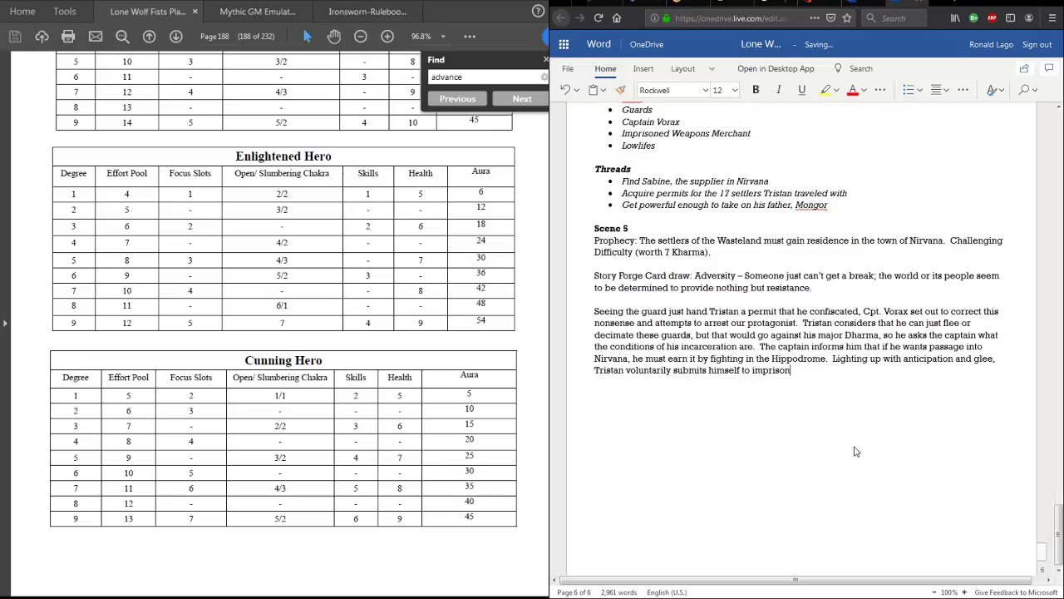
text(ment for the promise of c)
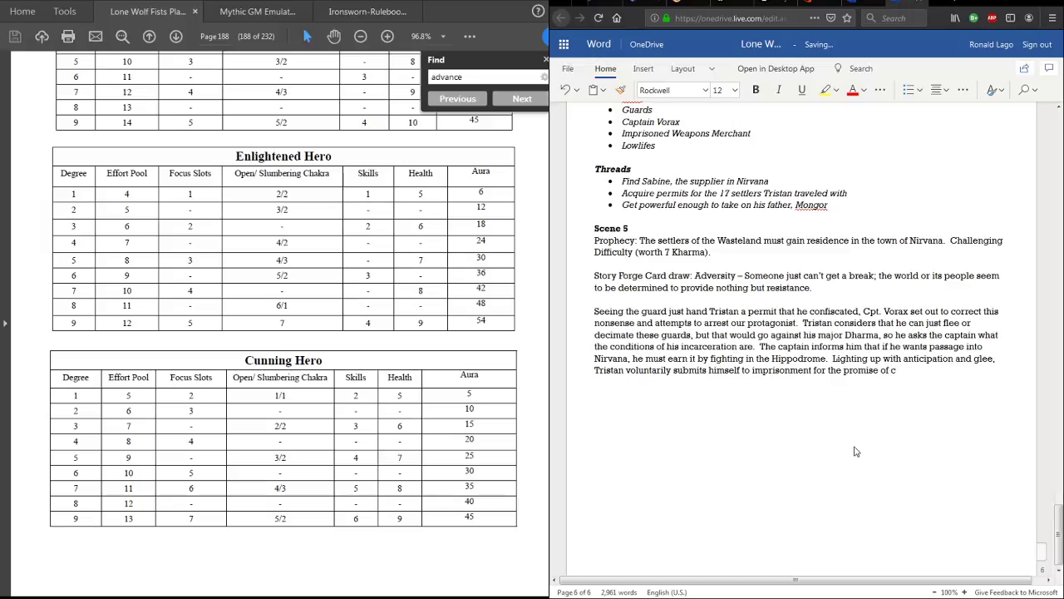
text(hallenging mighty foes!)
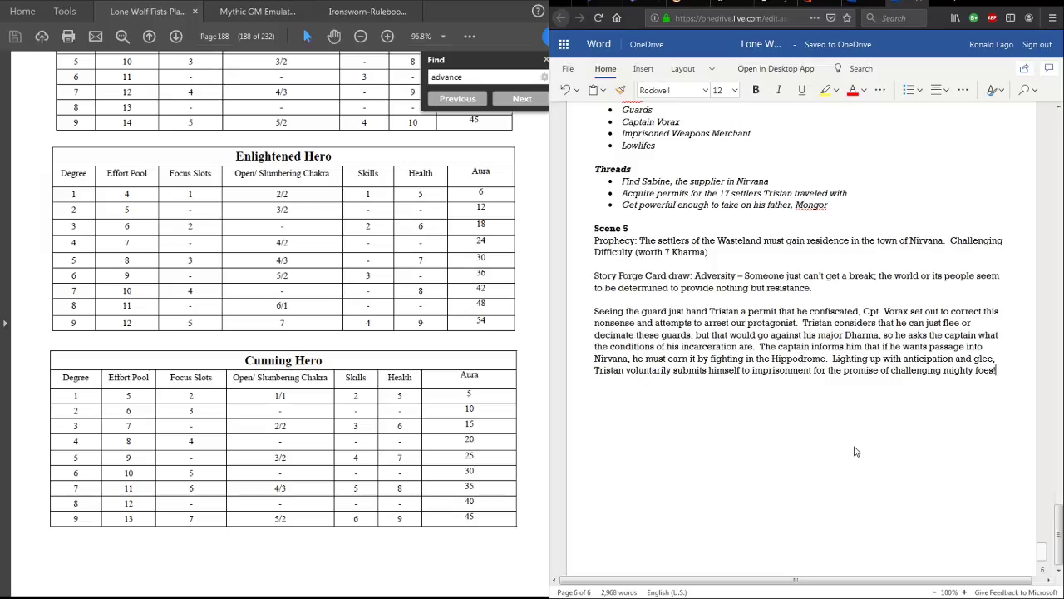
- Copy the Characters and Threads lists from above Scene 5 and paste them below the new narrative paragraph
key(Return)
key(ctrl+b)
scroll(823, 395, up, 3)
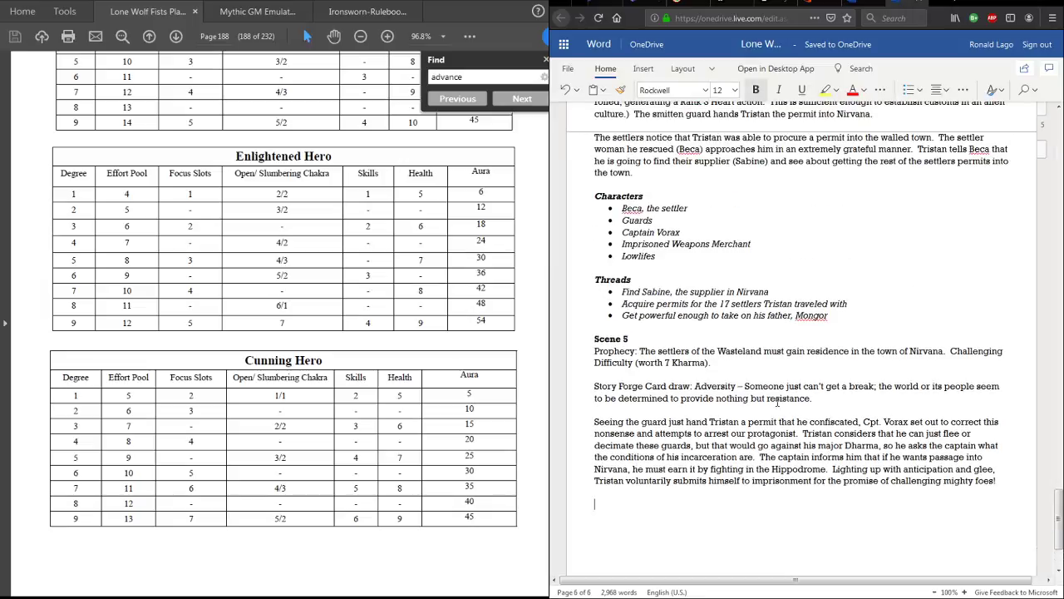
scroll(780, 405, down, 3)
scroll(780, 404, up, 4)
click(595, 251)
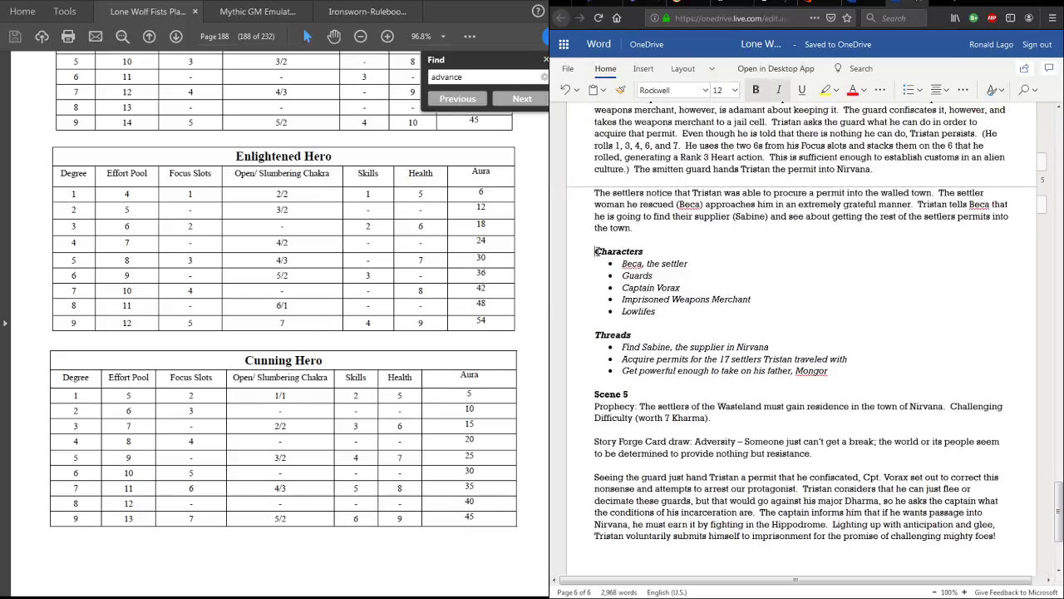
drag(595, 251, 829, 375)
key(ctrl+c)
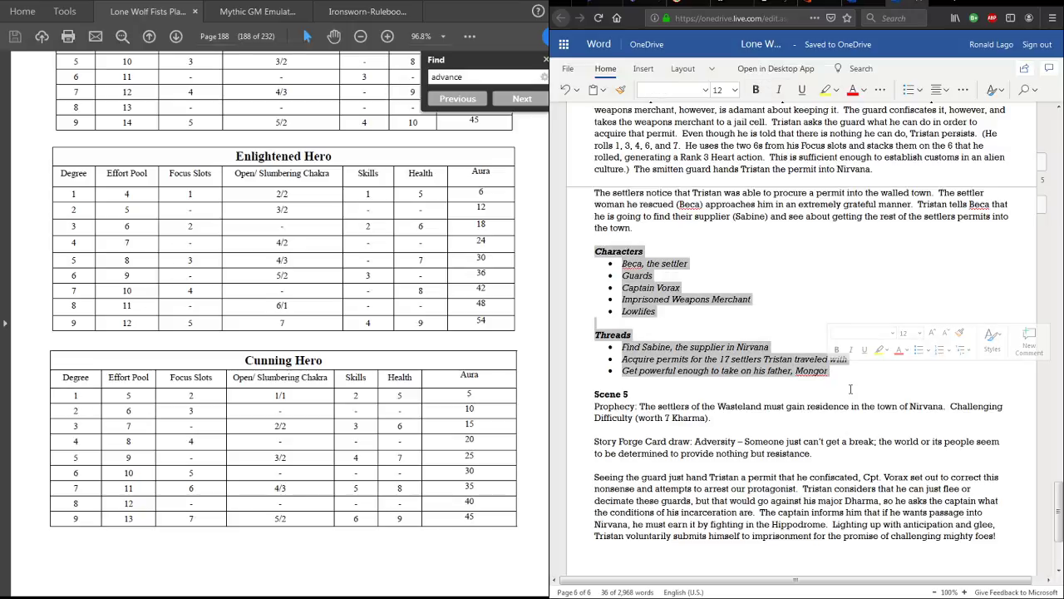
scroll(835, 389, down, 3)
click(640, 404)
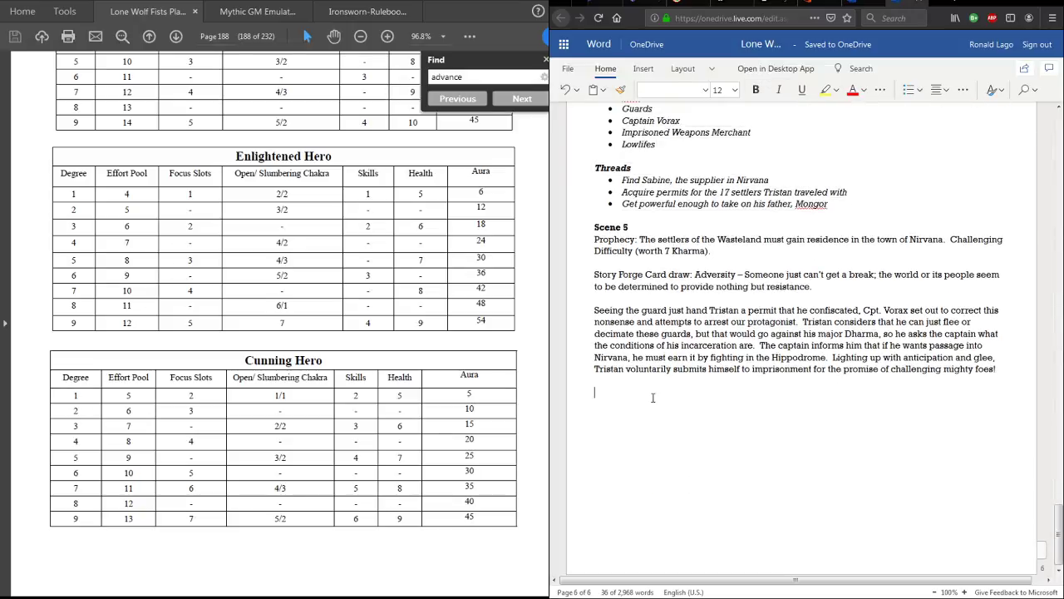
key(ctrl+v)
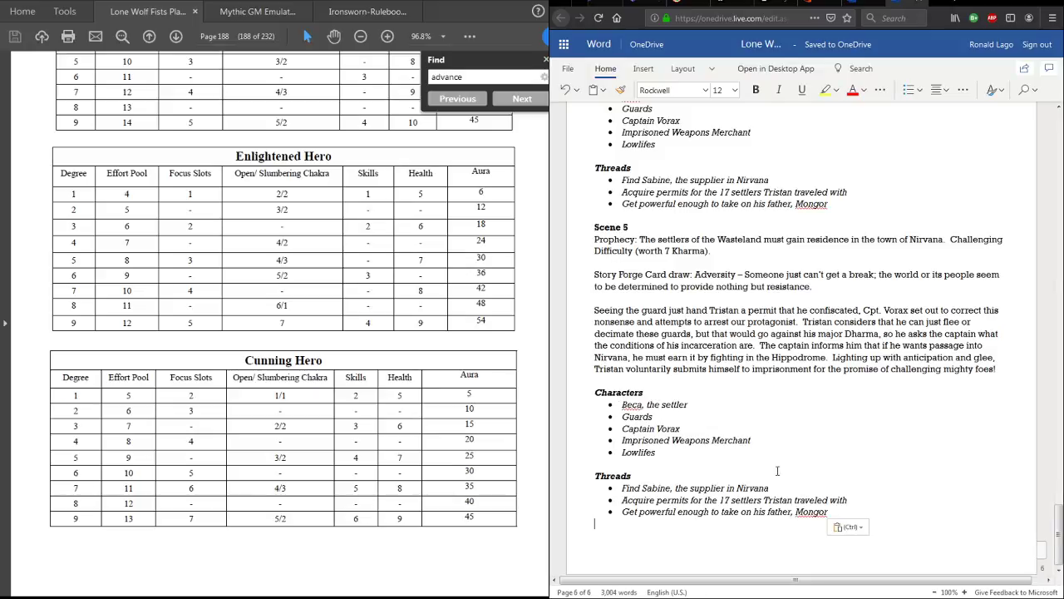
- Add a bullet to the end of the copied Threads list: "Emerge victorious in the Hippodrome to be free from incarceration and EARN a permit"
click(832, 512)
key(Return)
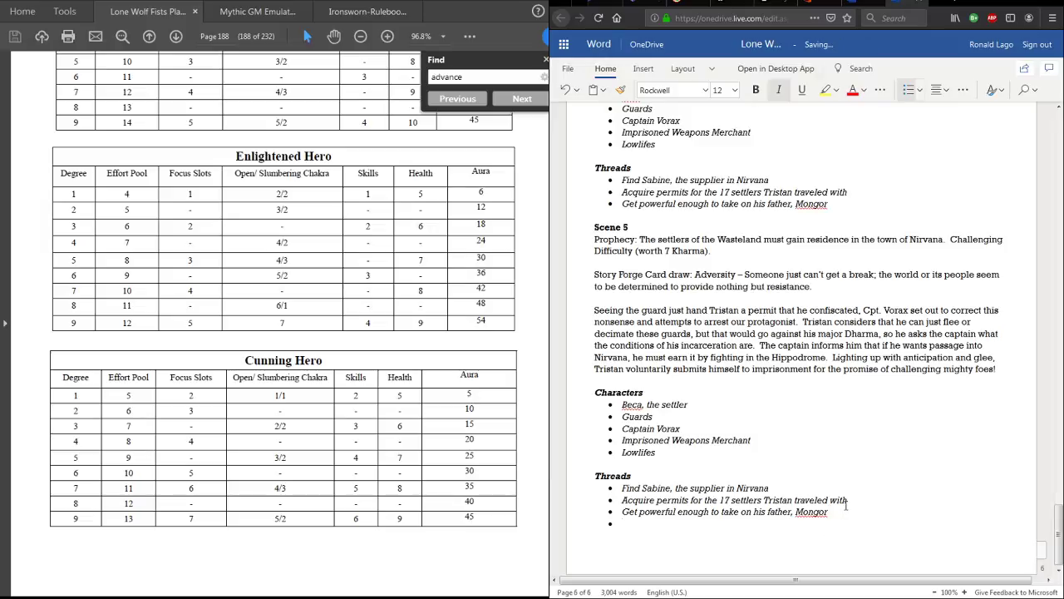
text(Emerge victorious in the Hipp)
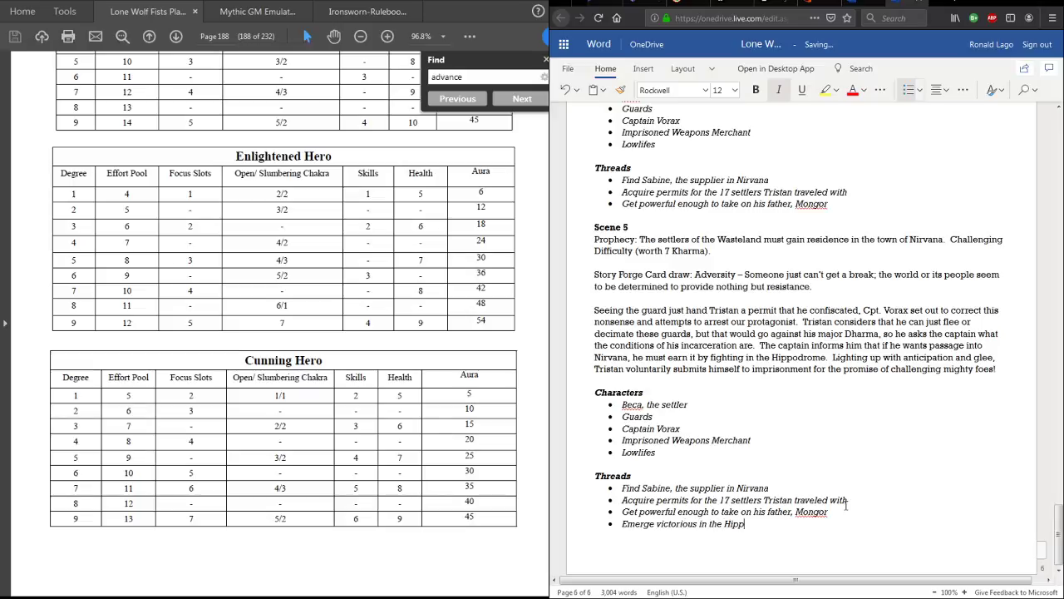
text(odr)
key(BackSpace)
key(BackSpace)
text(odrome to be free from incarceration and EARN)
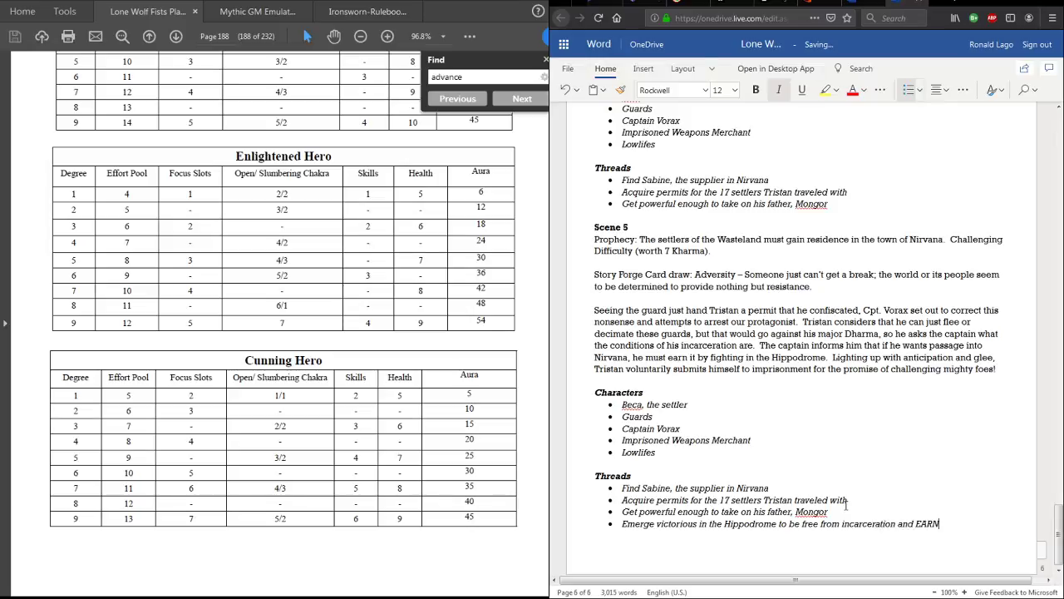
text( a permit)
key(Return)
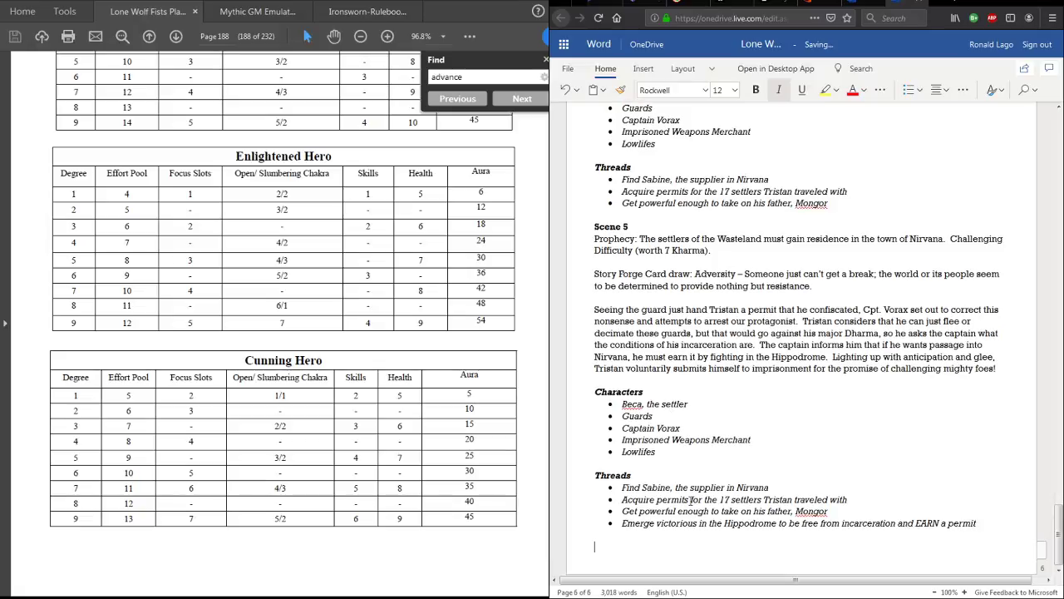
- Add a bold "Scene 6" heading below the Threads list and begin the line under it with "Prophecy:" in regular weight
key(ctrl+b)
text(Scene)
key(BackSpace)
key(BackSpace)
key(BackSpace)
key(BackSpace)
key(BackSpace)
text(Scene 6)
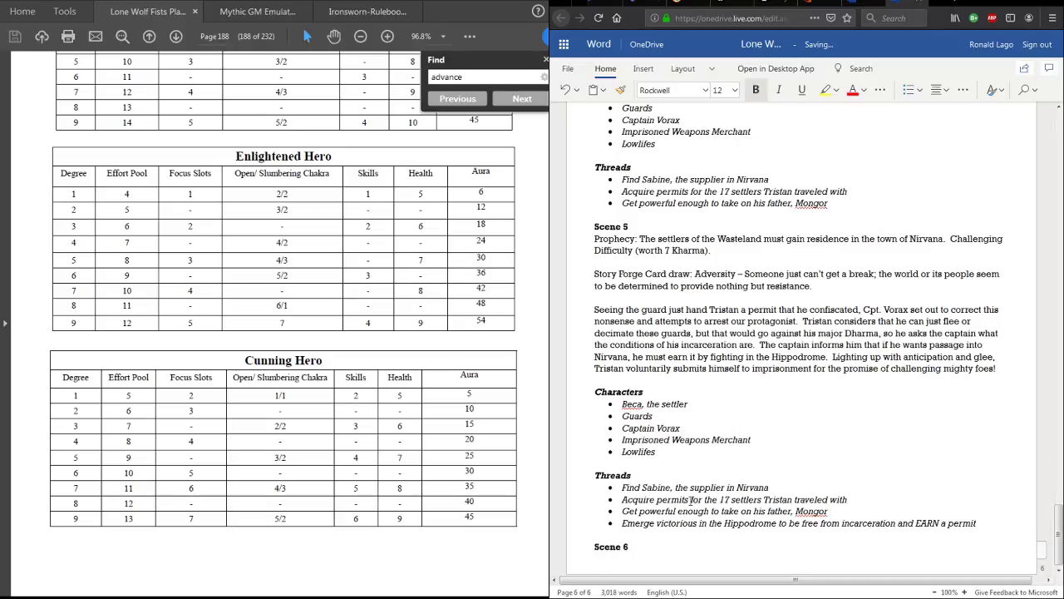
key(Return)
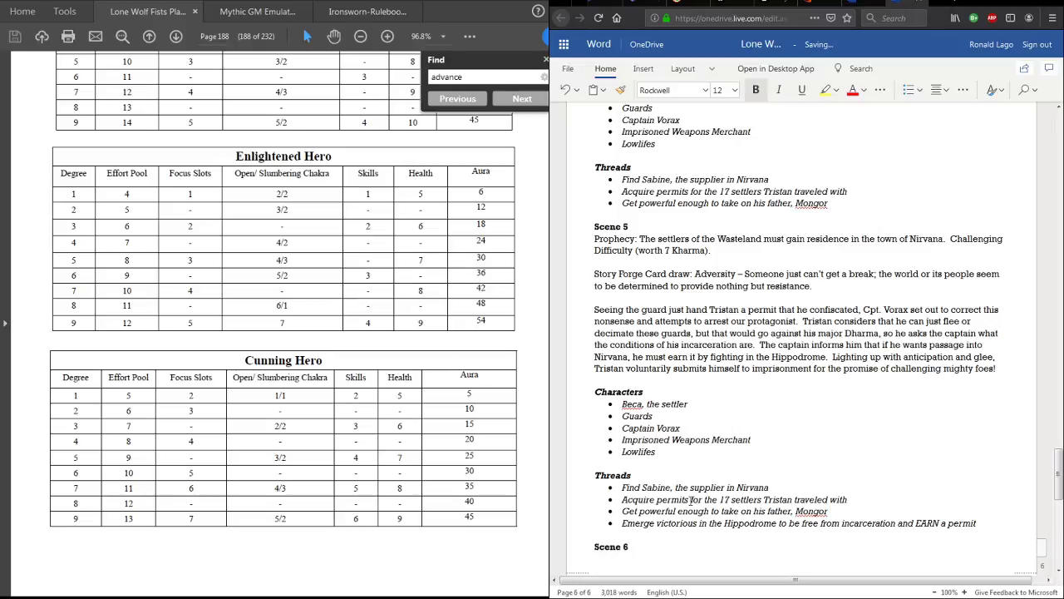
key(ctrl+b)
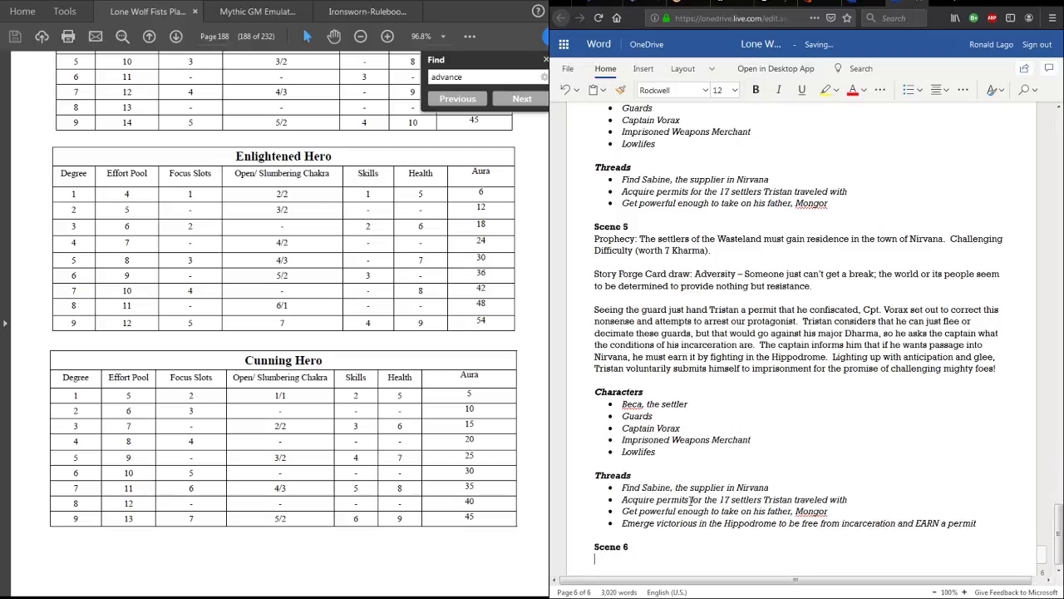
text(Prophecy:)
- Copy Scene 5's full prophecy text into a new bullet below the Hippodrome thread and italicize it
click(982, 525)
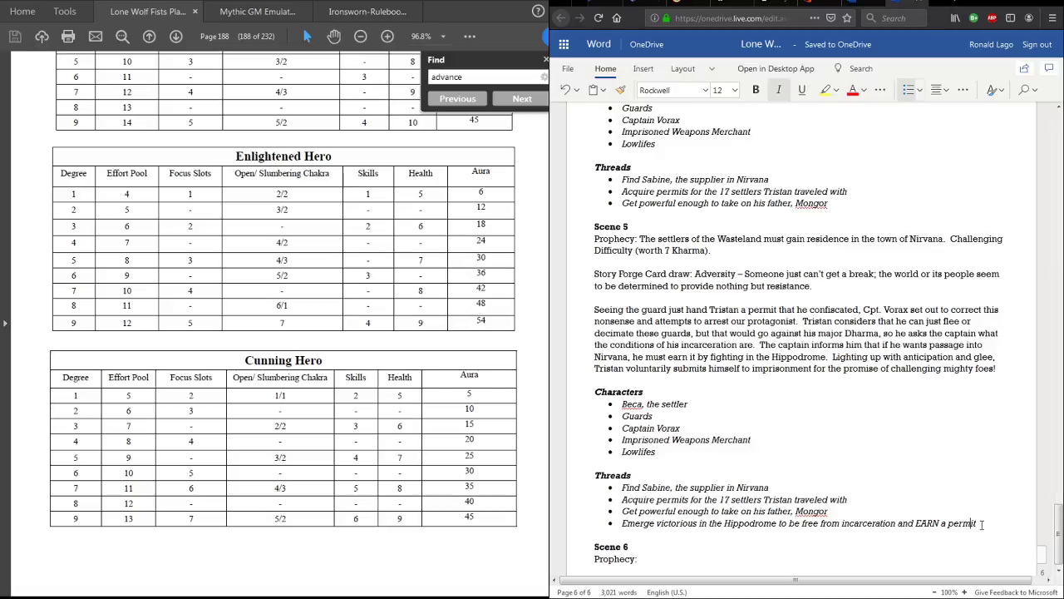
key(Return)
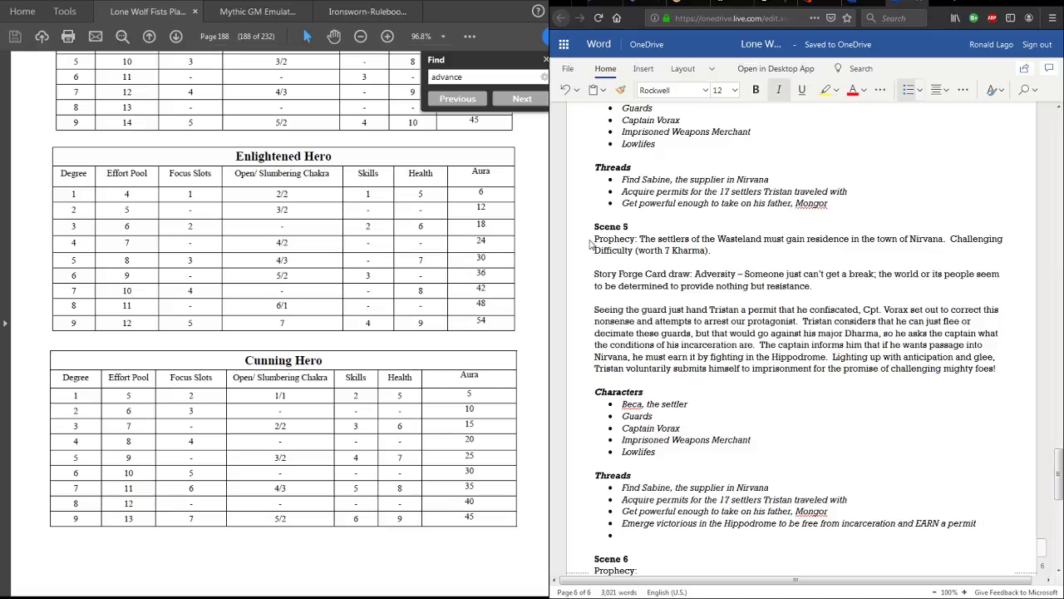
drag(595, 238, 711, 251)
key(ctrl+c)
click(647, 535)
key(ctrl+v)
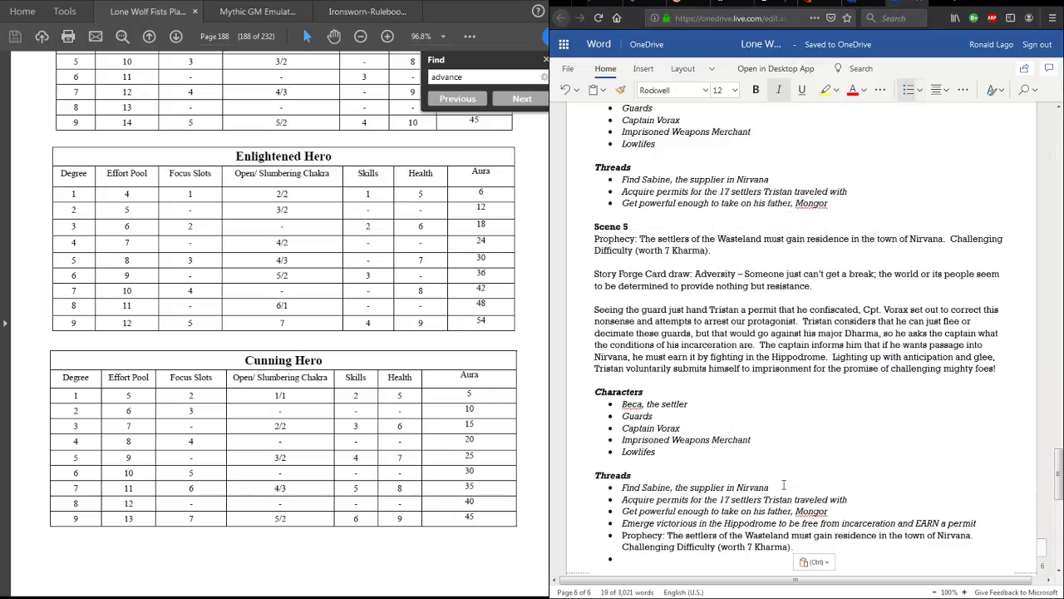
drag(622, 536, 818, 542)
key(ctrl+i)
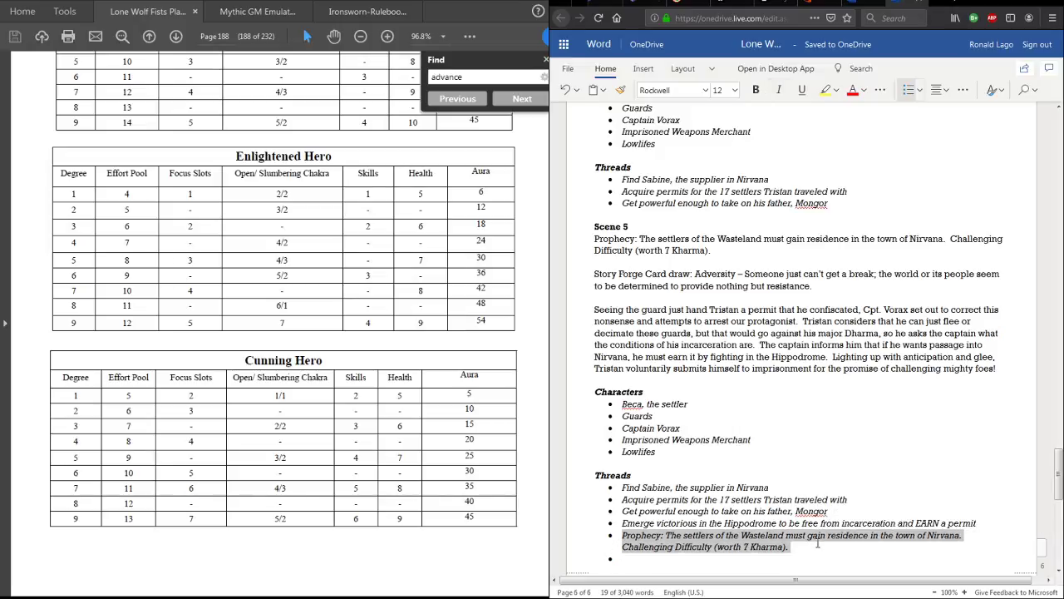
- Append "(worth 3 Kharma)" to the Find Sabine thread above Scene 6
click(773, 487)
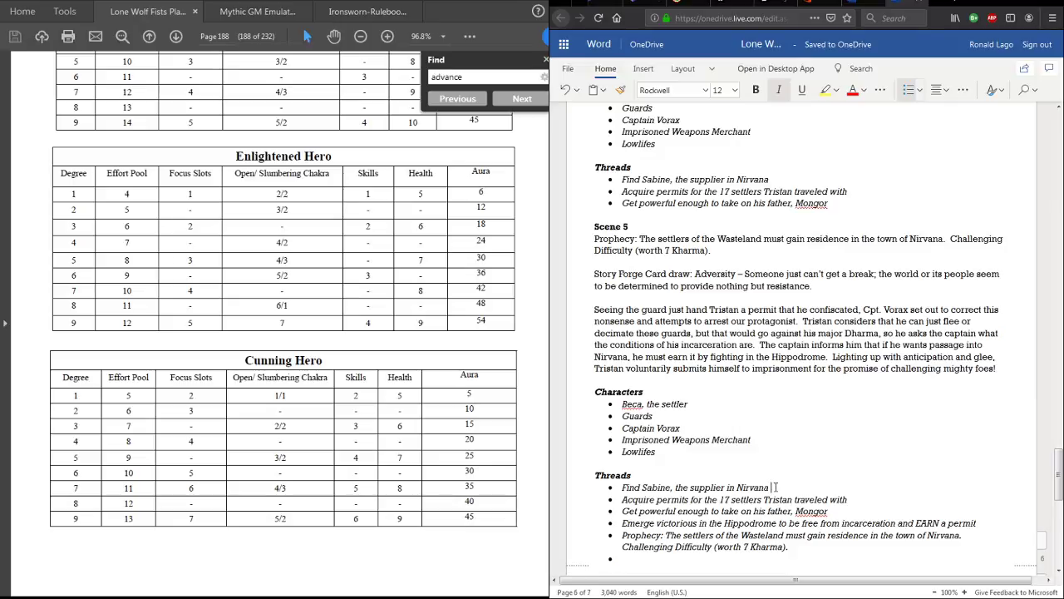
text((worth 3 Karma))
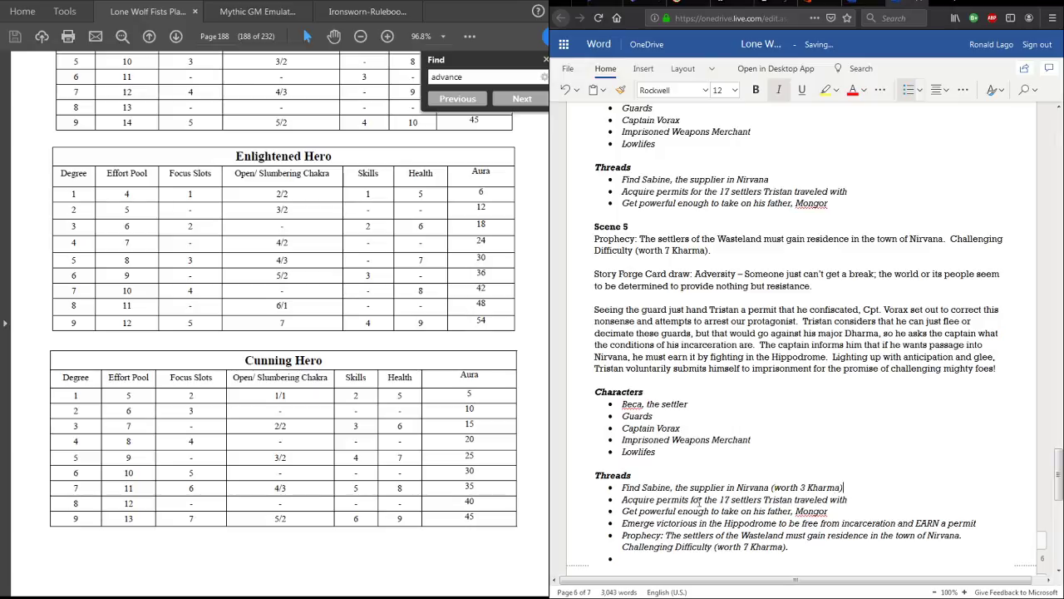
click(838, 512)
- Search the rulebook for "prophecies" and examine the Kharma rewards for each difficulty level
click(485, 77)
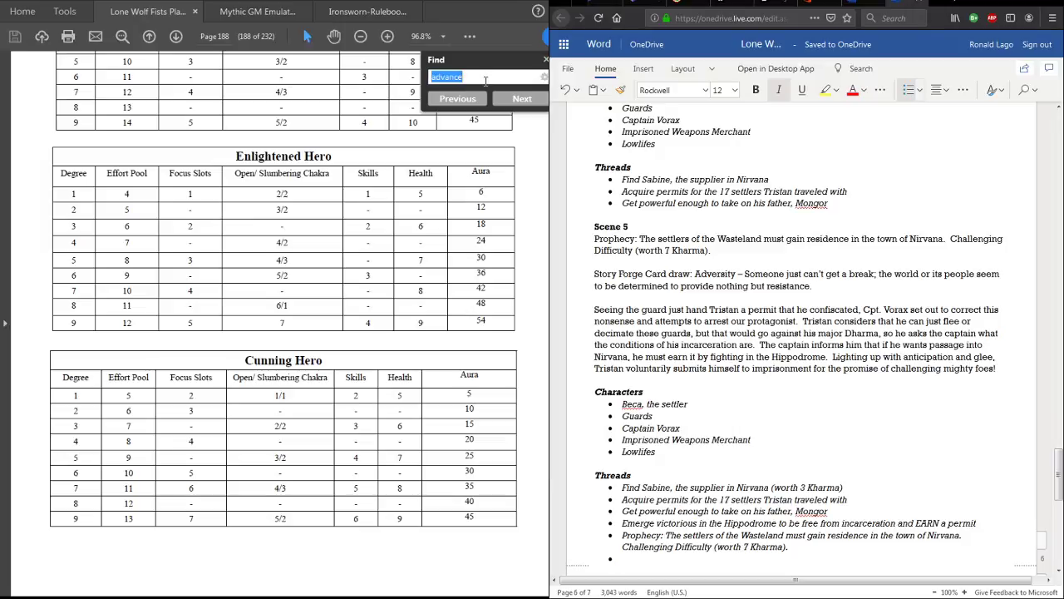
text(prophecies)
key(Return)
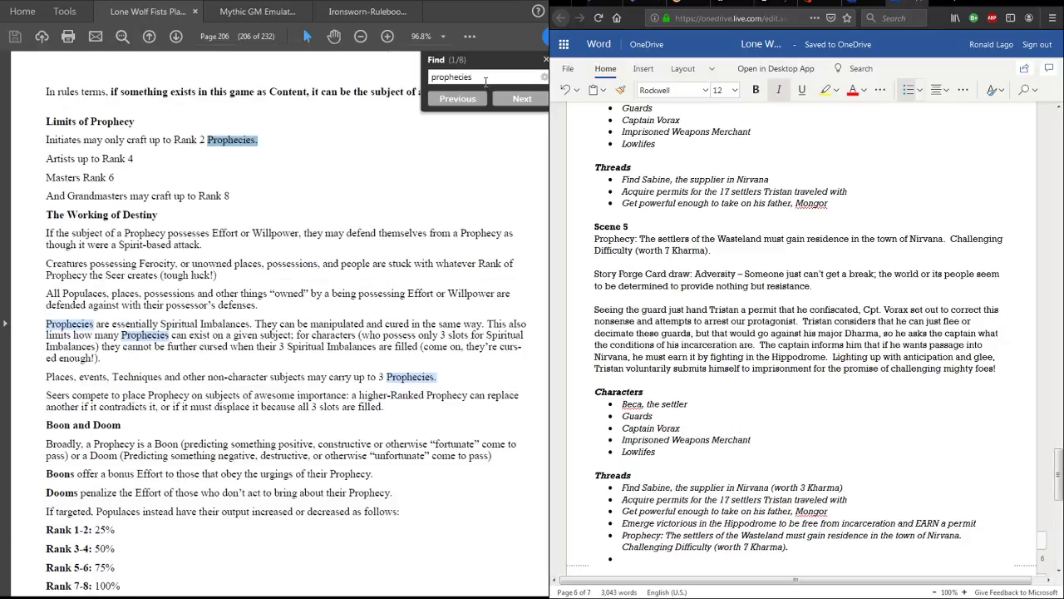
key(Return)
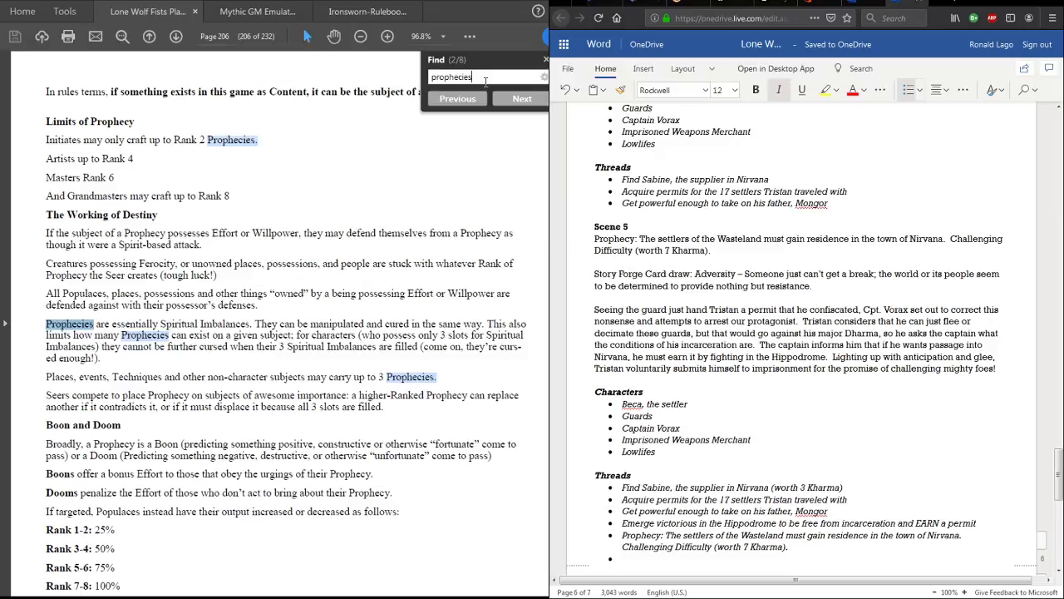
key(Return)
key(Return)
key(Return)
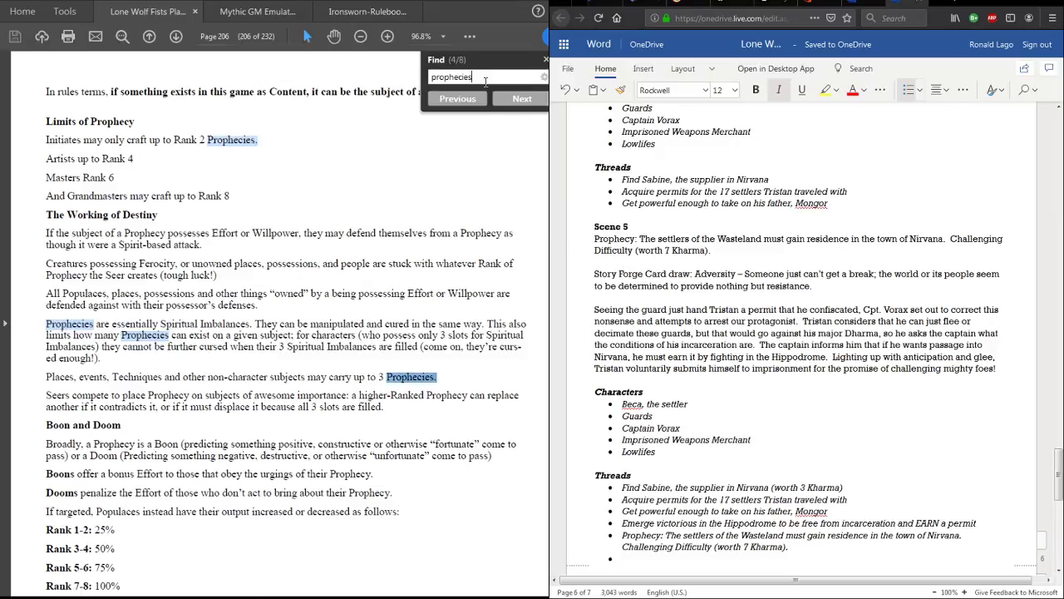
key(Return)
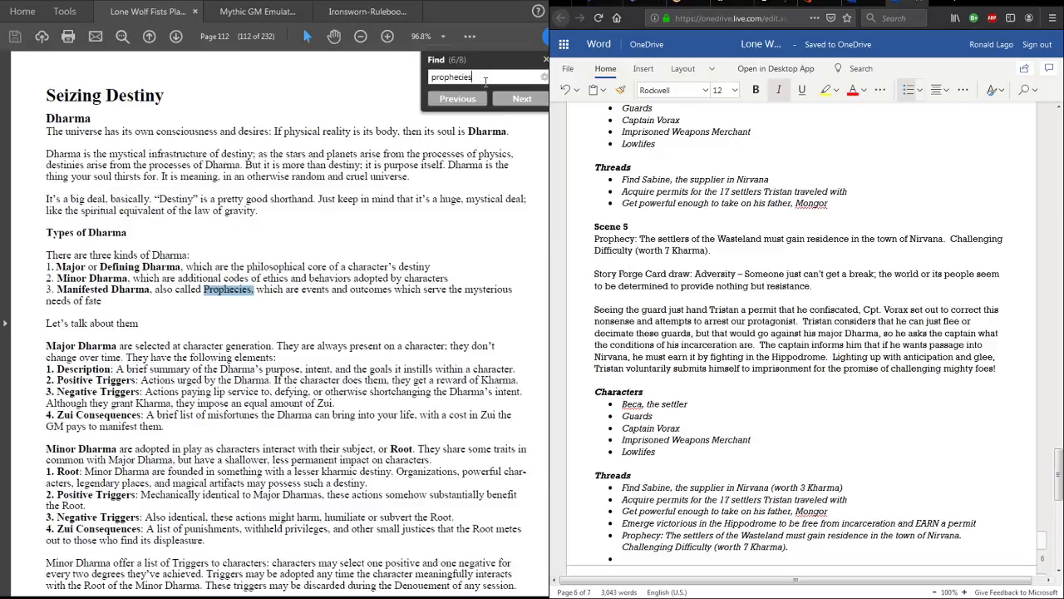
key(Return)
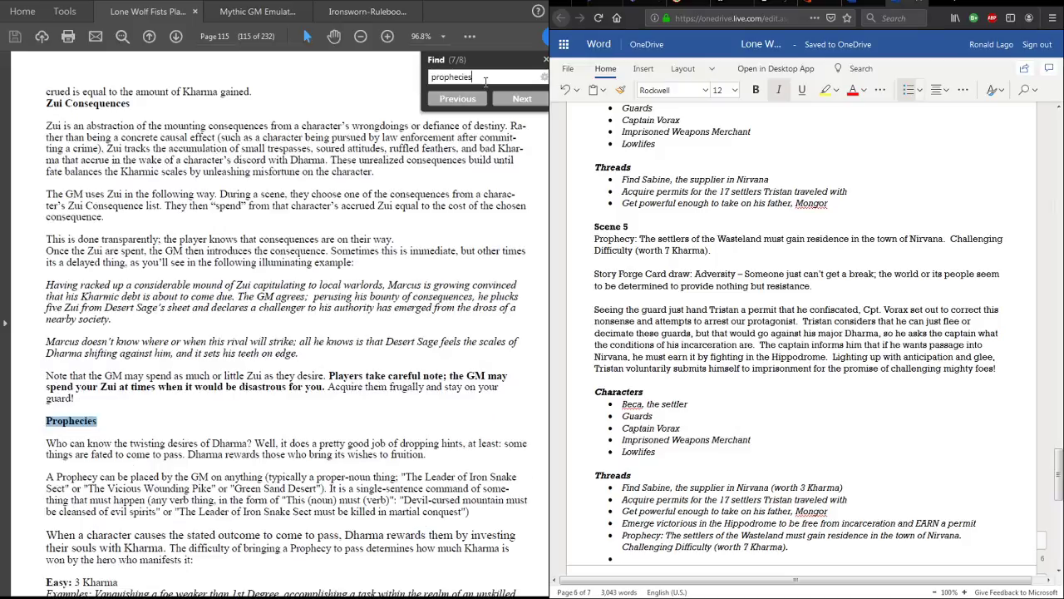
scroll(228, 399, down, 4)
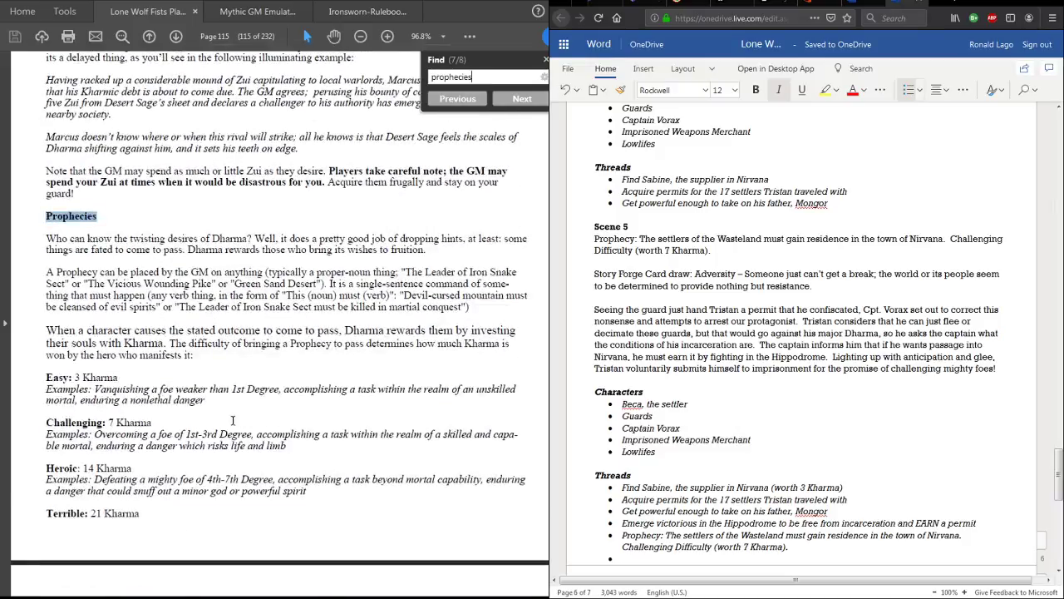
scroll(233, 422, down, 2)
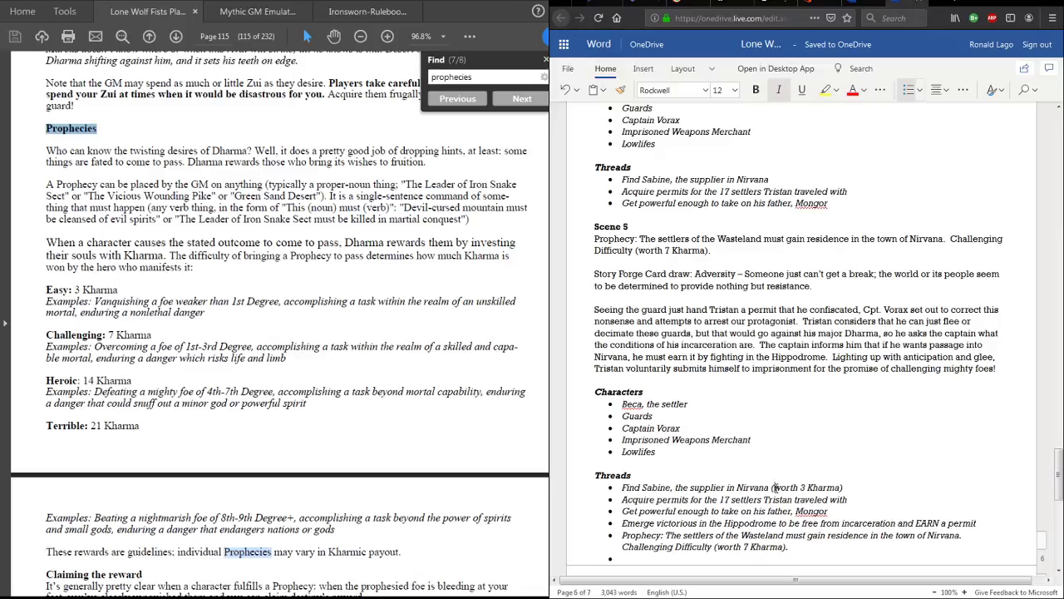
- Reword the ending of the Find Sabine thread to ". Easy Difficulty (worth 3 Kharma)"
text(Easy Difficulty)
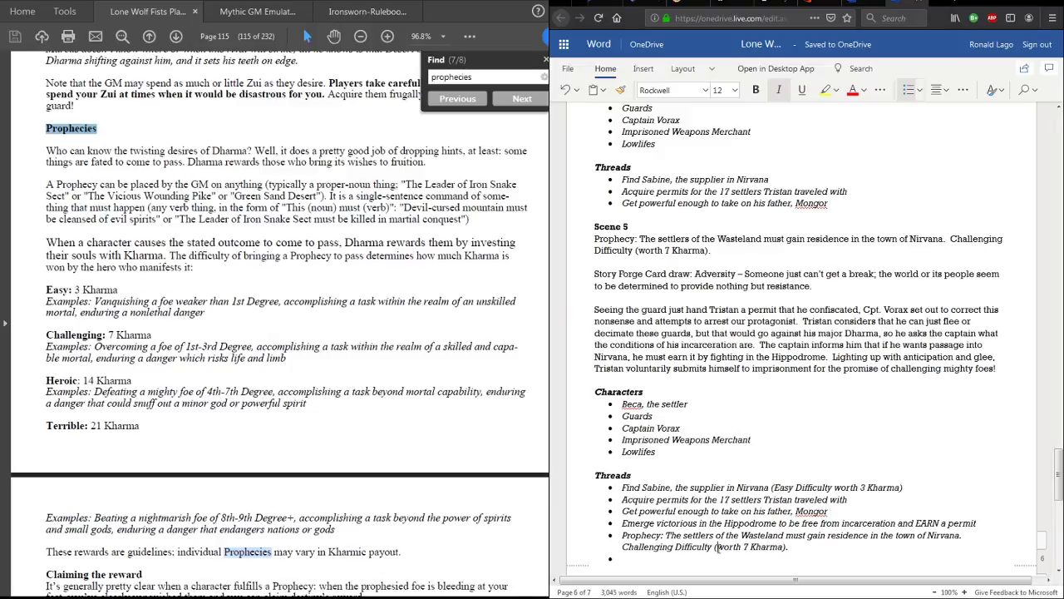
click(769, 486)
key(Delete)
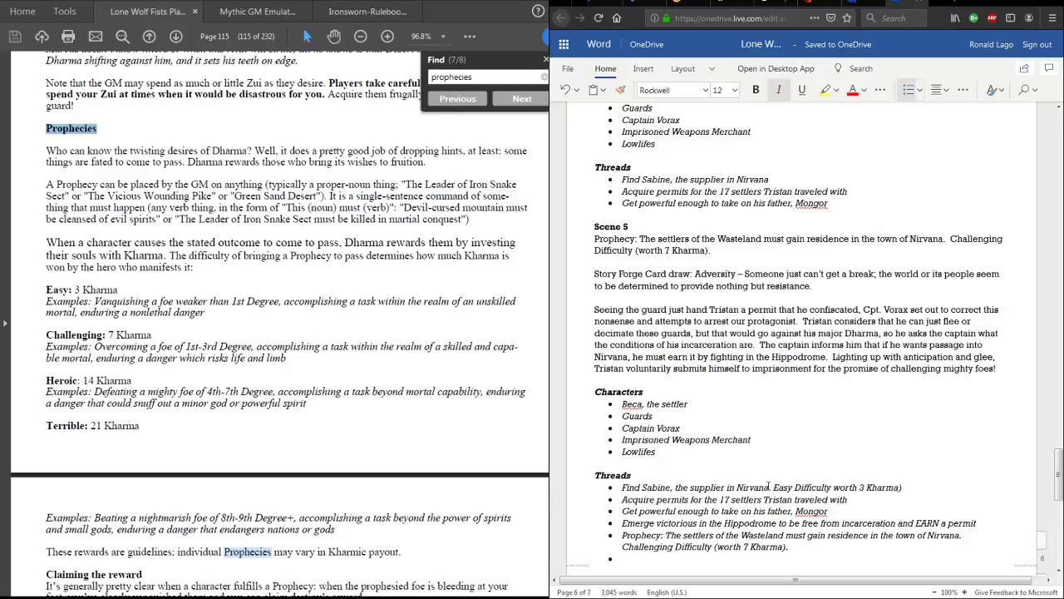
text(( )
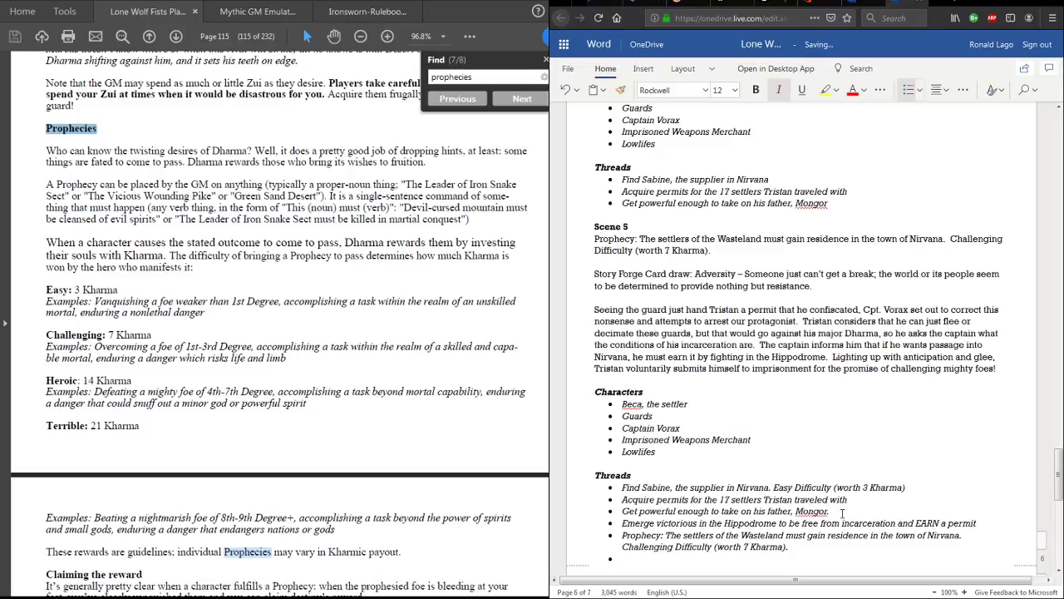
- Append "Heroic or Terrible Difficulty (worth 14 or 21 Kharma)" to the thread about taking on Mongor
text( Heroic D)
text( Terrible Difficul)
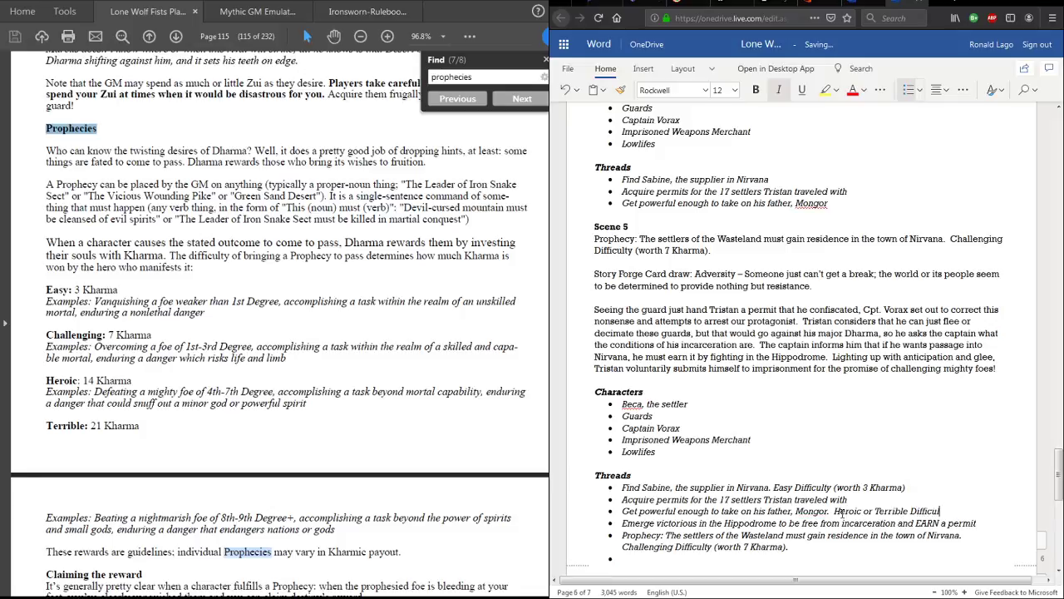
text(ty (worth 14 or 21 Kharma))
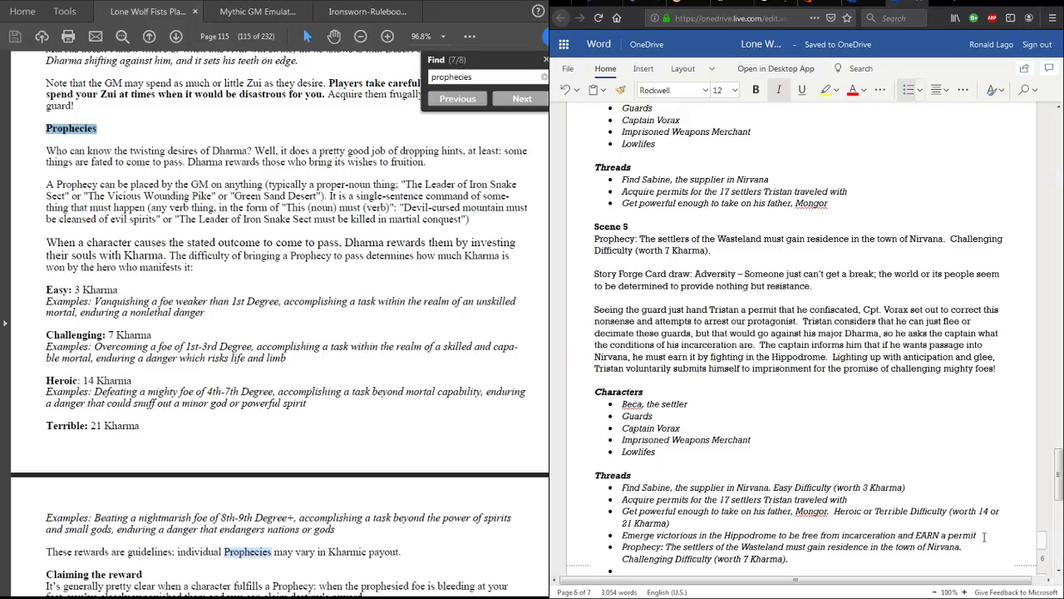
- End the Hippodrome thread with a period and append "Challenging Difficulty (worth 7 Kharma)"
click(987, 536)
text(.)
text(Challenging Di)
key(BackSpace)
key(BackSpace)
text(Difficulty)
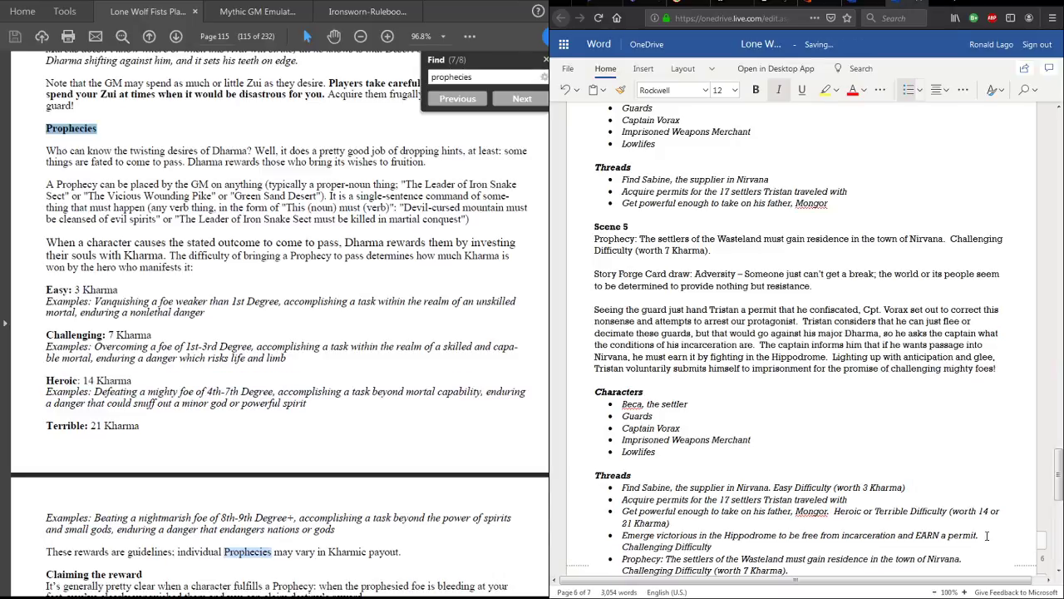
text( (worth )
text(7 Hkarma)
key(BackSpace)
key(BackSpace)
key(BackSpace)
key(BackSpace)
key(BackSpace)
key(BackSpace)
text(Kharma))
- Copy the Hippodrome thread with its difficulty and Kharma value to the Prophecy line of Scene 6
scroll(969, 529, down, 4)
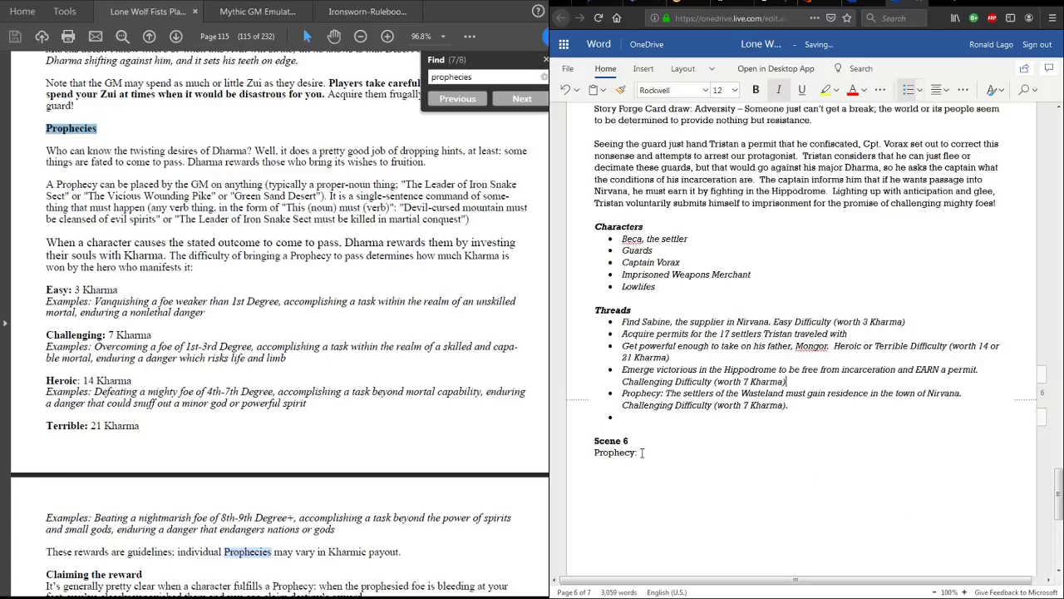
click(636, 453)
text(:)
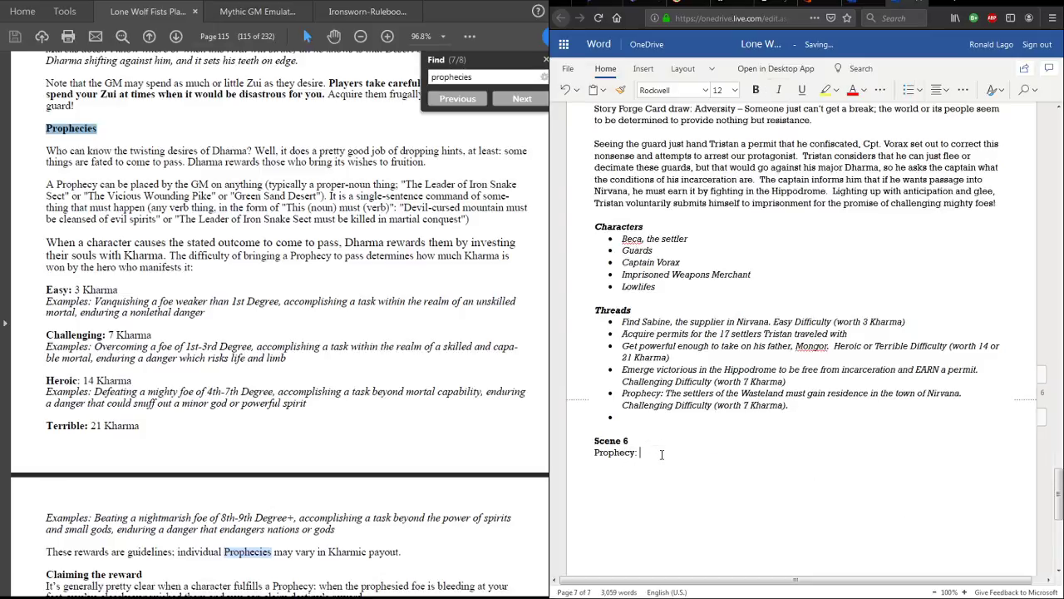
drag(622, 370, 790, 383)
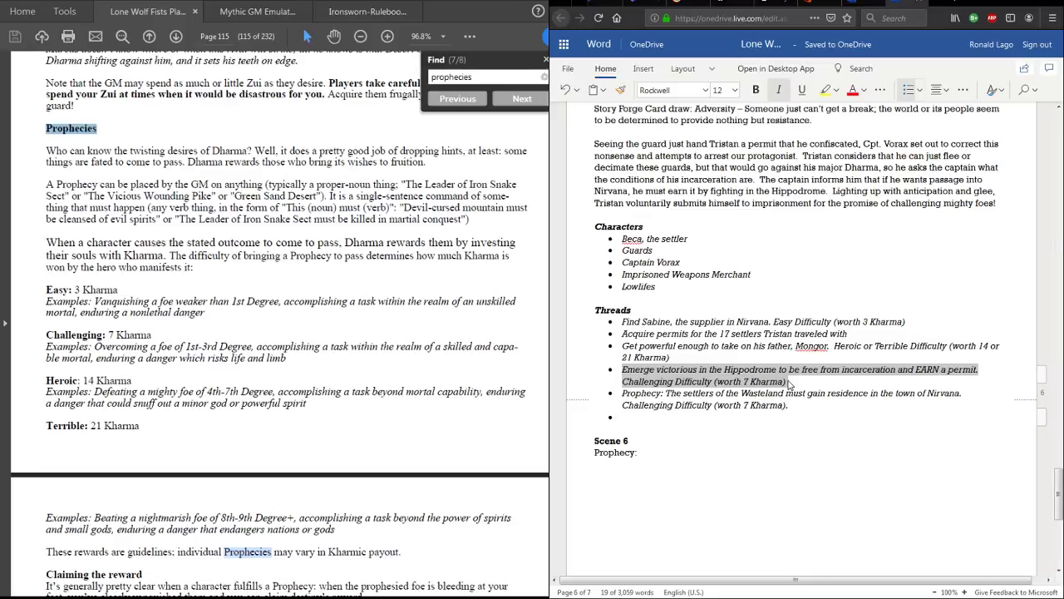
key(ctrl+c)
click(657, 455)
key(ctrl+v)
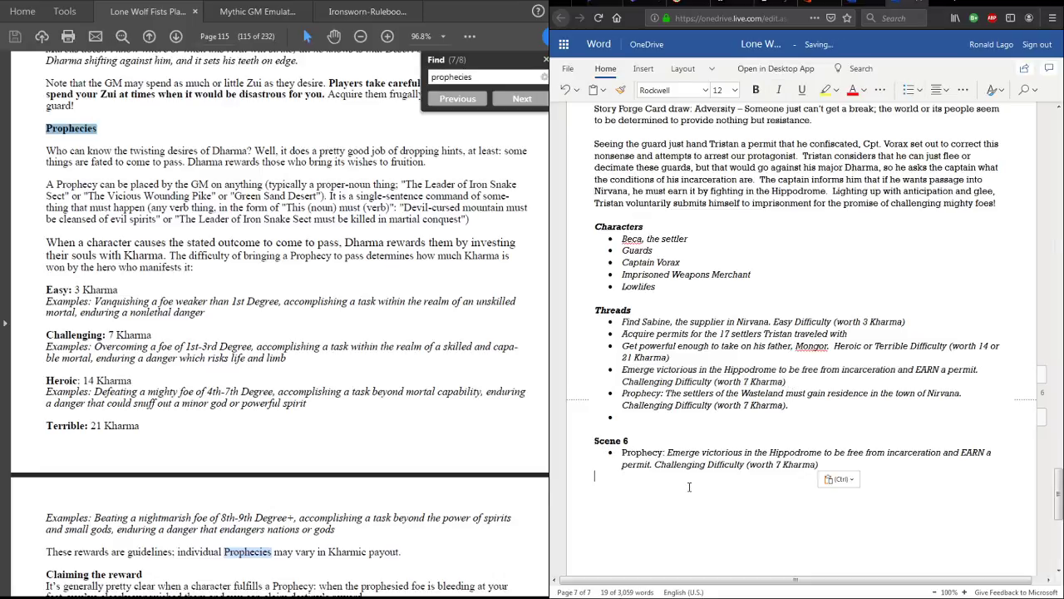
- Remove the bullet and indent from Scene 6's Prophecy line and clear the italics from its copied text
click(623, 454)
key(BackSpace)
key(BackSpace)
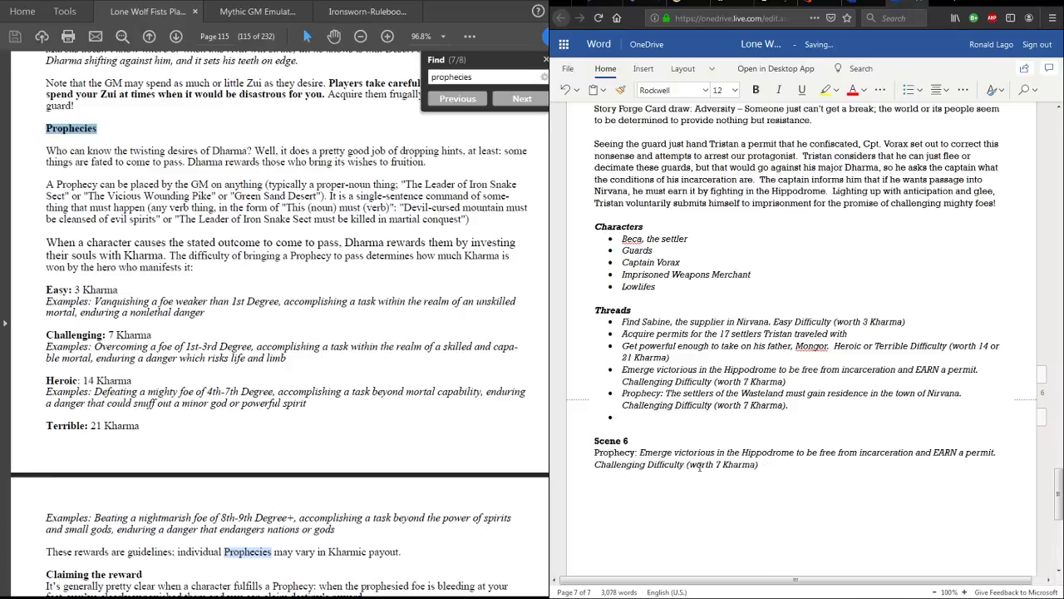
drag(640, 452, 759, 467)
key(ctrl+i)
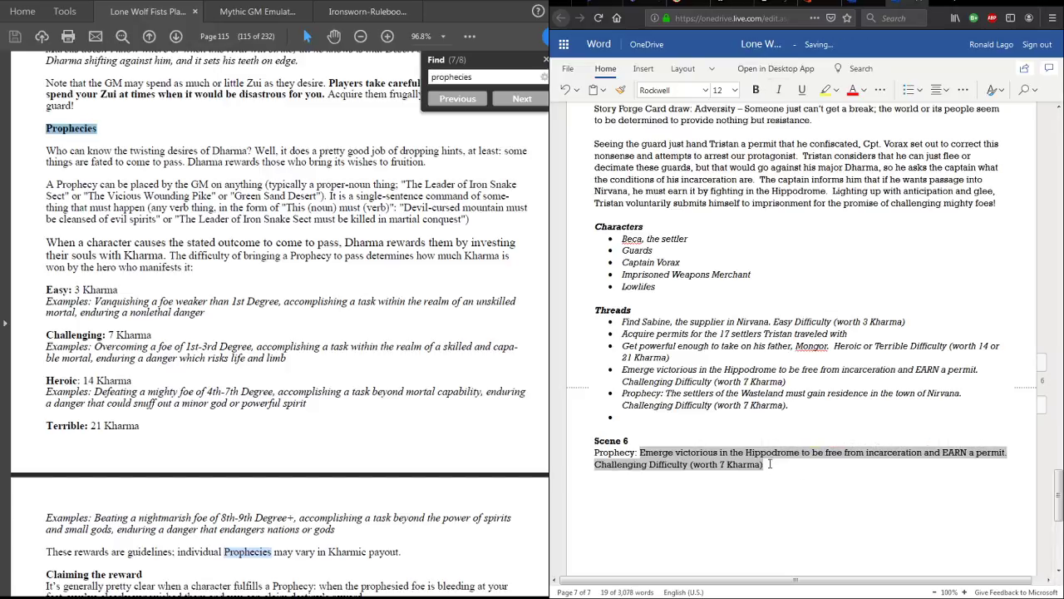
click(795, 472)
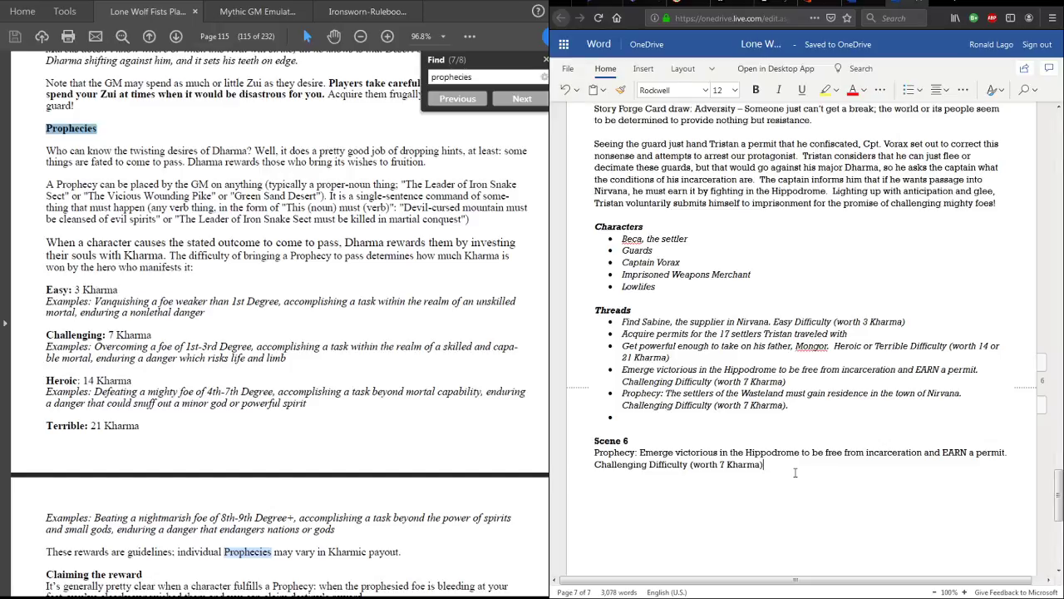
- Add below Scene 6's prophecy "Story Forge Card draw: Relapse – Forces or patterns that were thought to be left behind rise anew, stronger than ever."
key(Return)
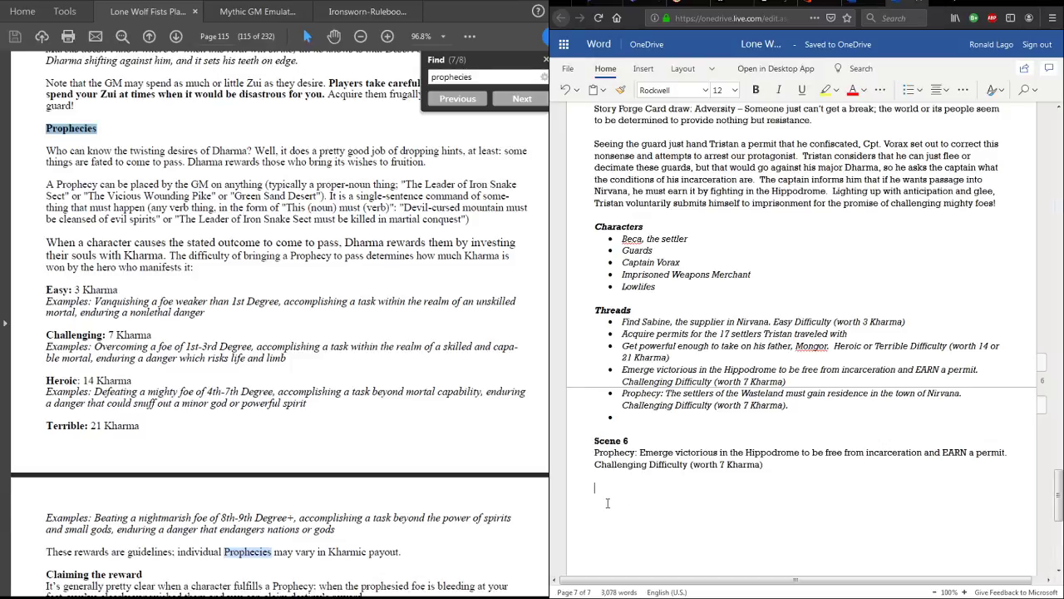
scroll(746, 427, up, 3)
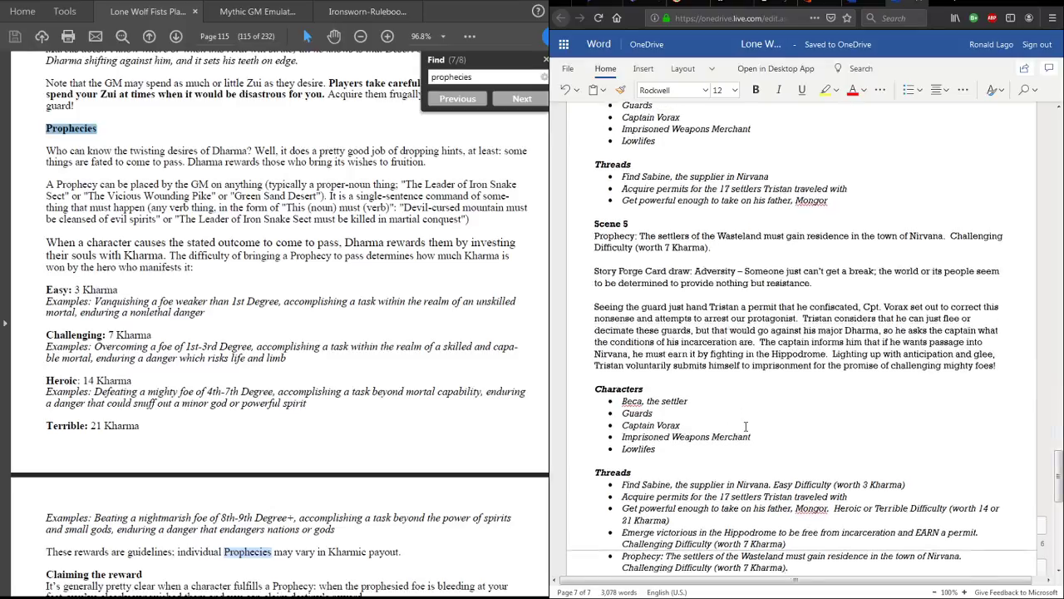
scroll(746, 427, down, 3)
text(Story Forge Card dra)
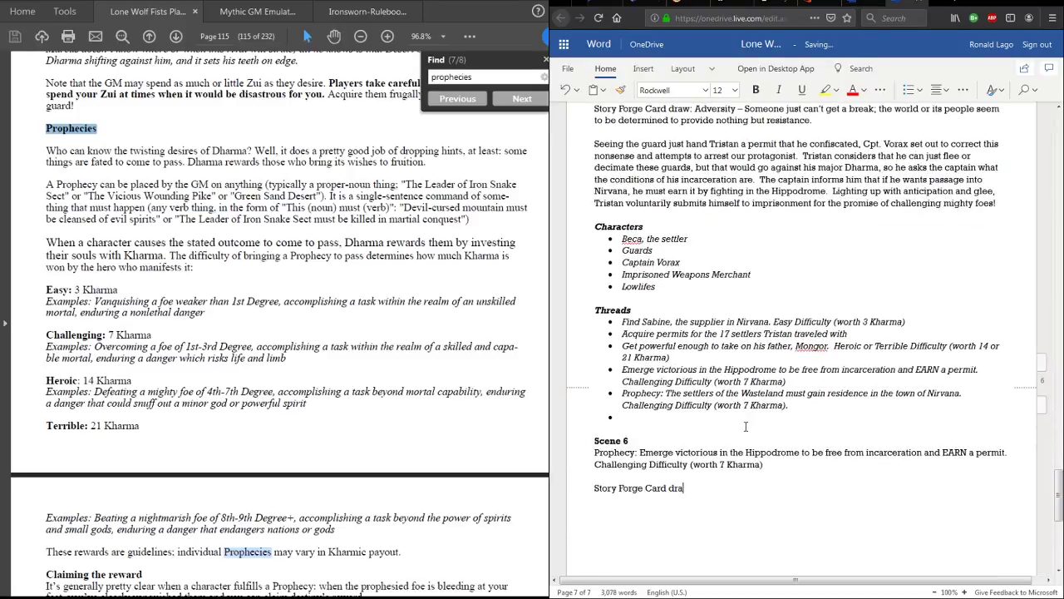
text(w  Relapse - )
text(Forces or)
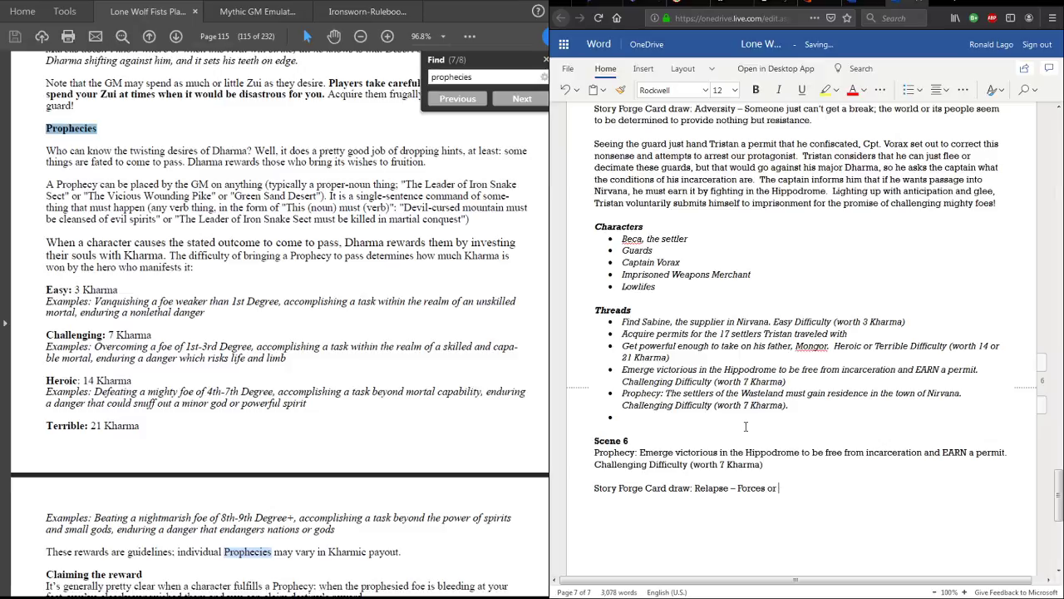
text( patterns that wre)
key(BackSpace)
key(BackSpace)
key(BackSpace)
text(ere thought to be left behi)
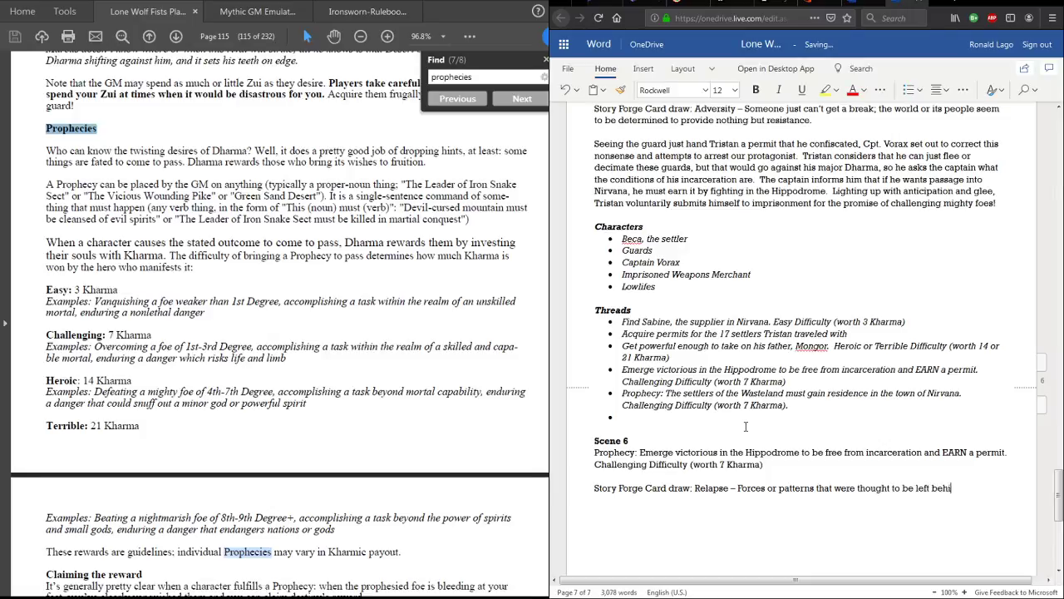
text(nd rise anew, stronger than ever.)
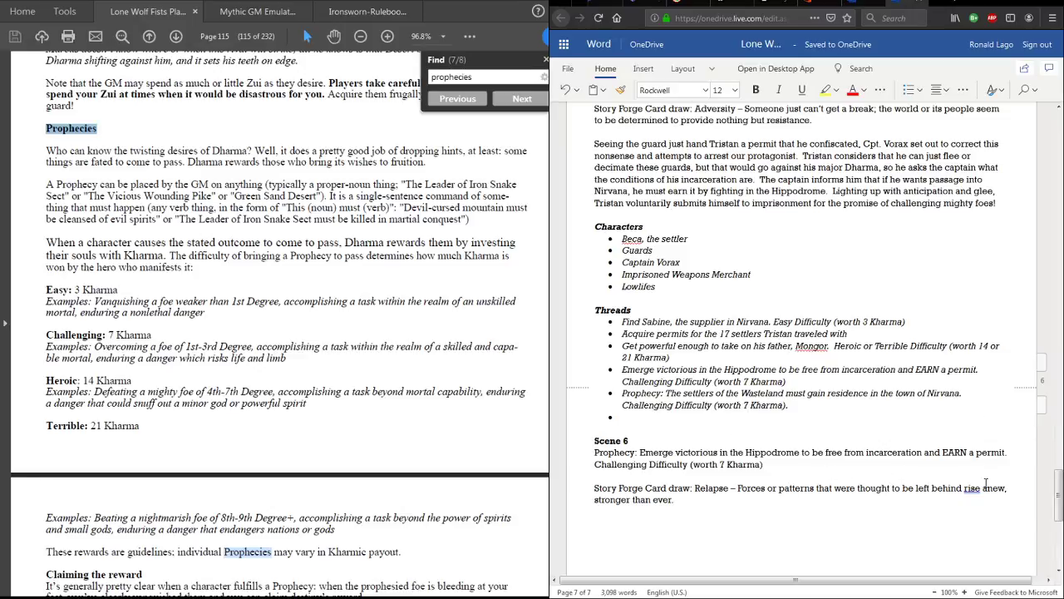
- Search the Lone Wolf Fists rulebook for "Agility Effect" and step through the matches to review the Agility rules
drag(1056, 497, 1049, 523)
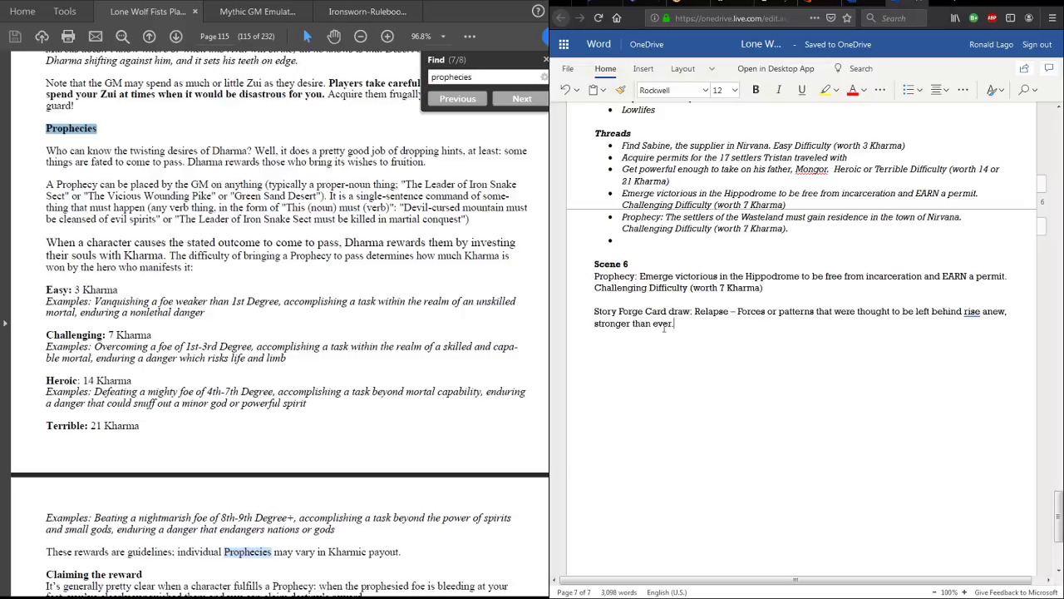
click(474, 77)
text(Agility Effect)
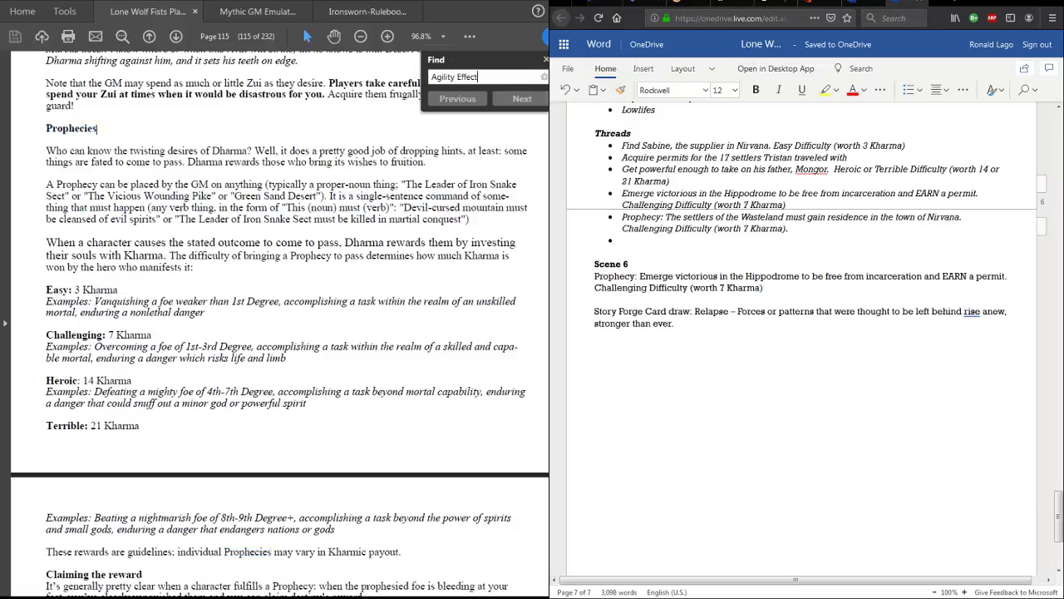
key(Return)
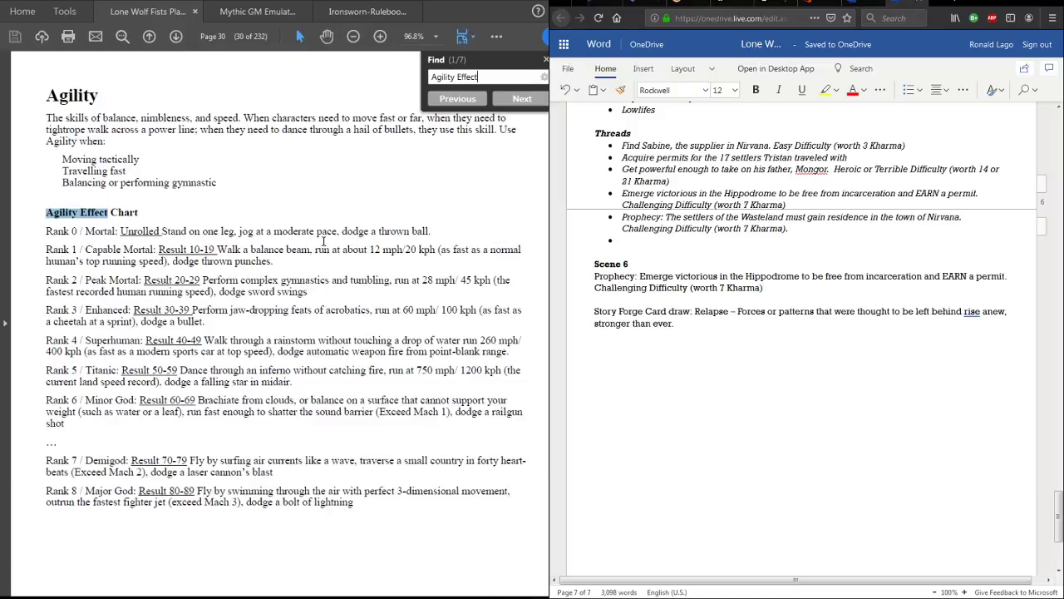
key(Return)
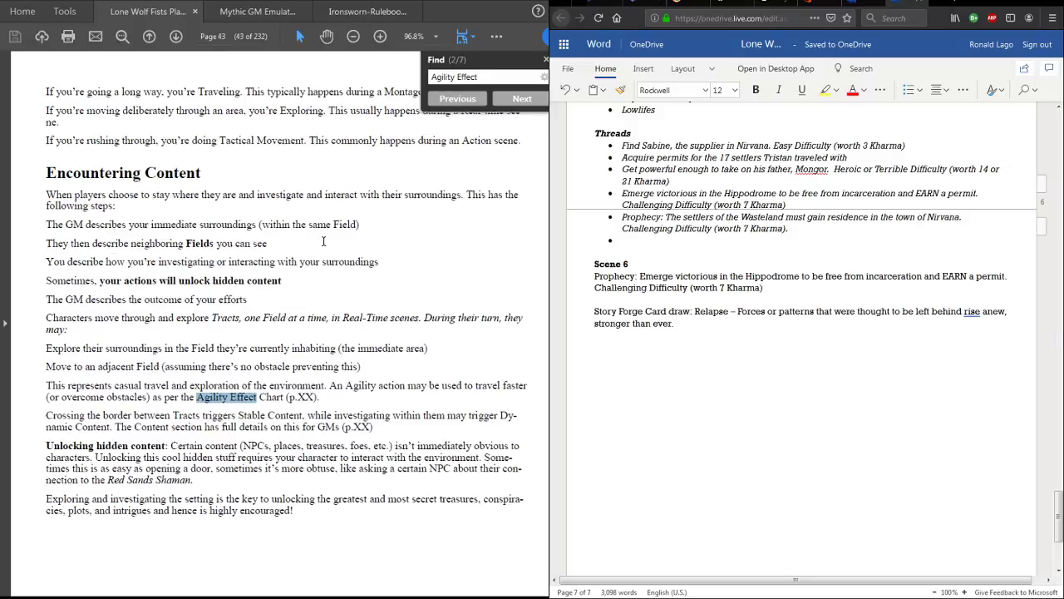
key(Return)
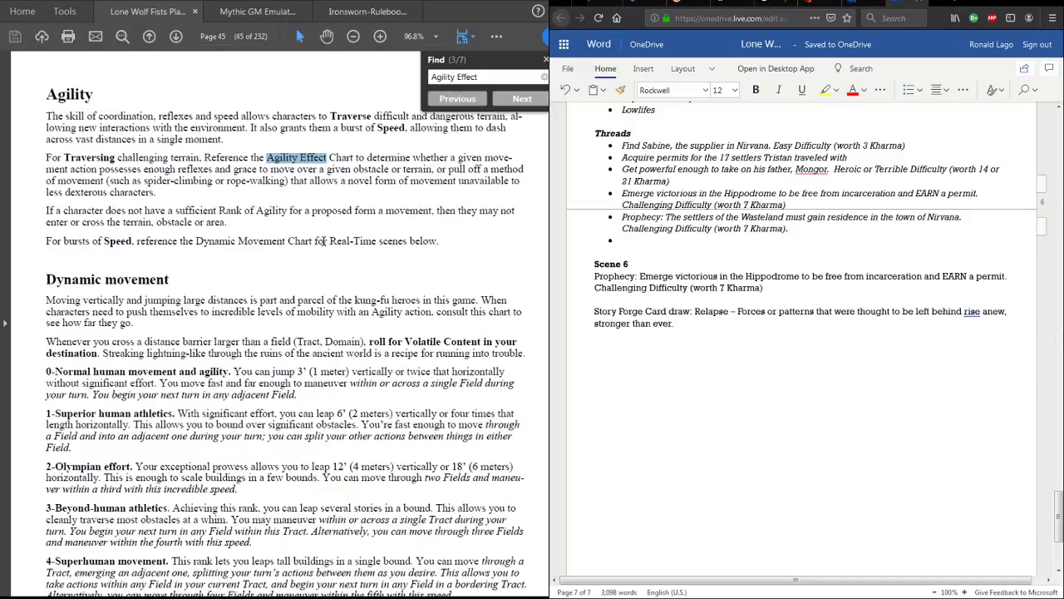
key(Return)
key(Return)
key(Return)
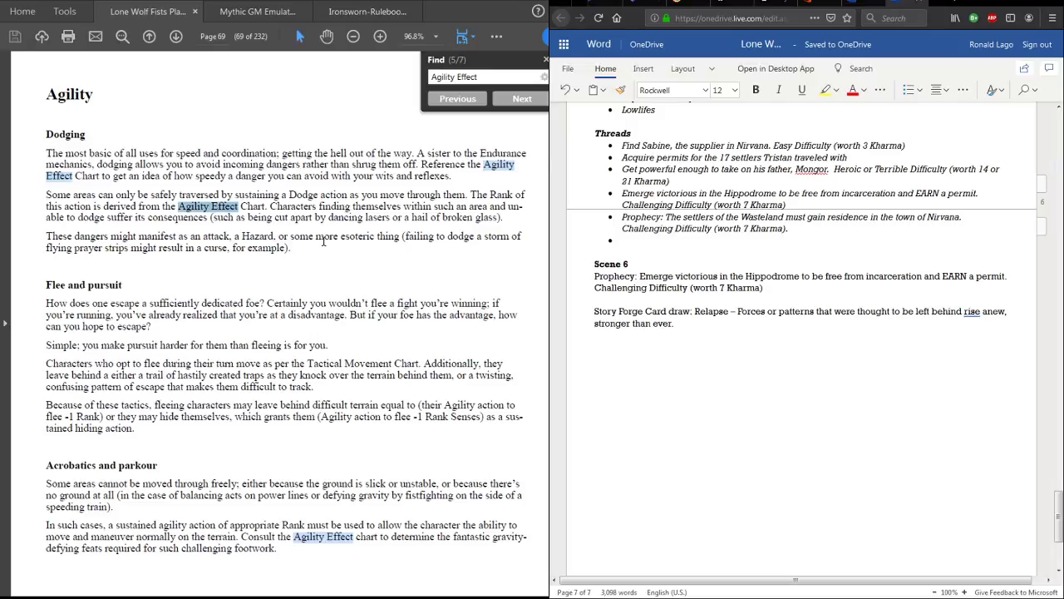
key(Return)
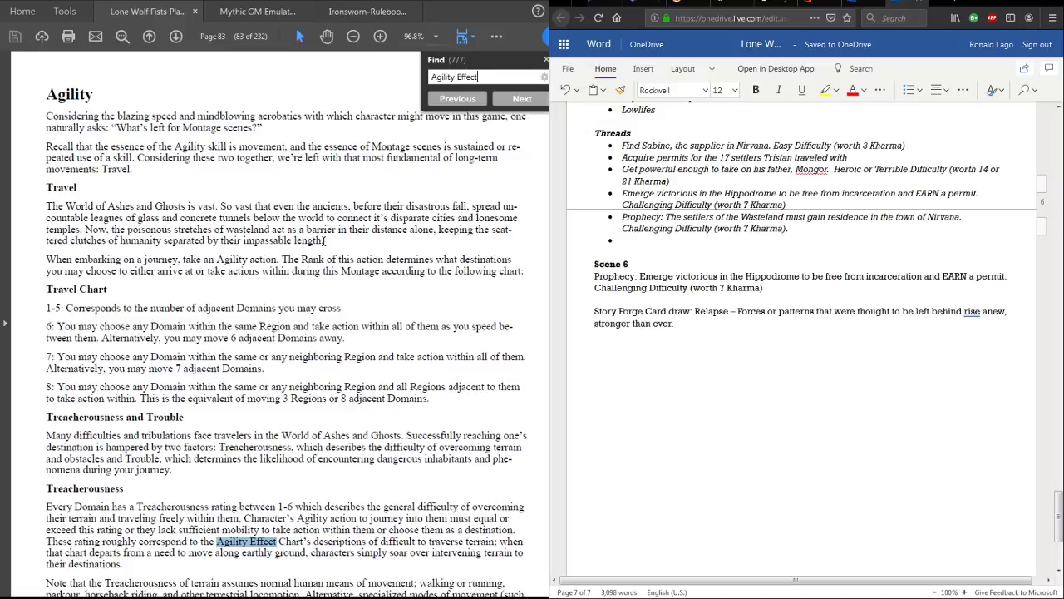
scroll(324, 240, down, 20)
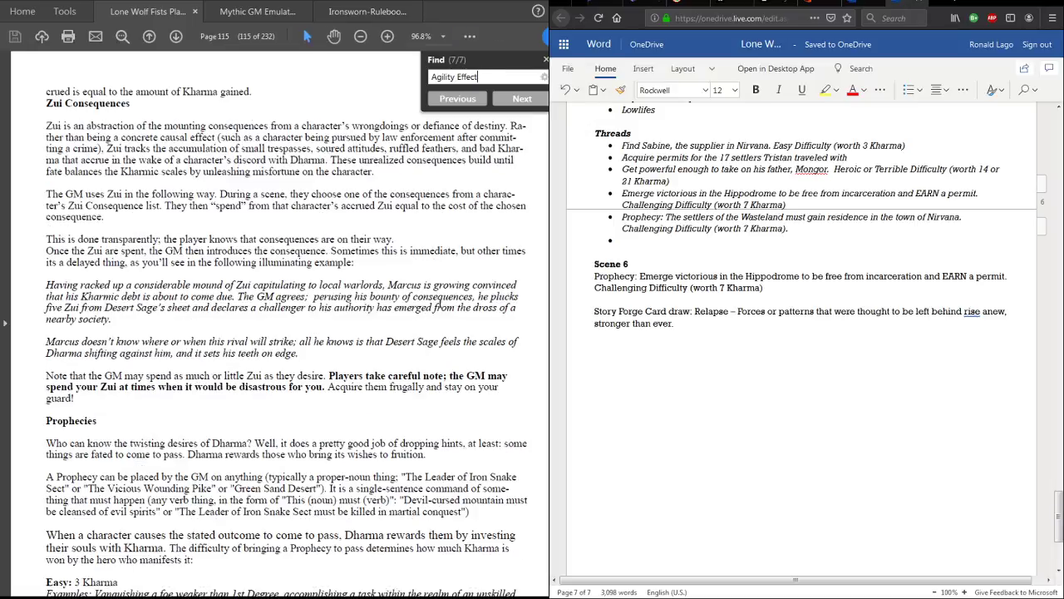
- Search the rulebook for "Senses Effect" to read the Senses Effect Chart
click(450, 77)
double_click(450, 77)
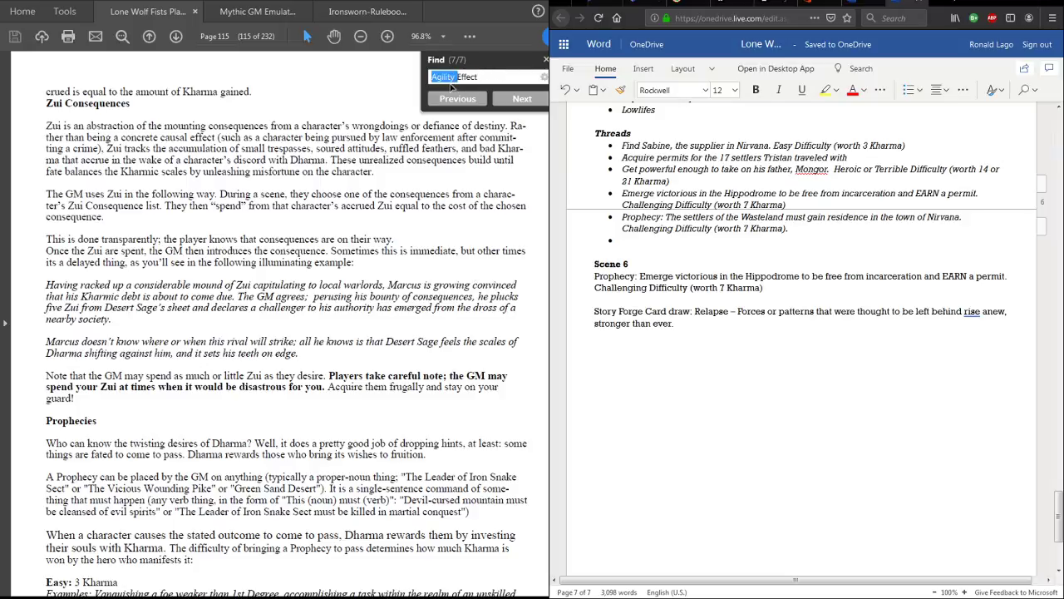
text(Senses)
key(Return)
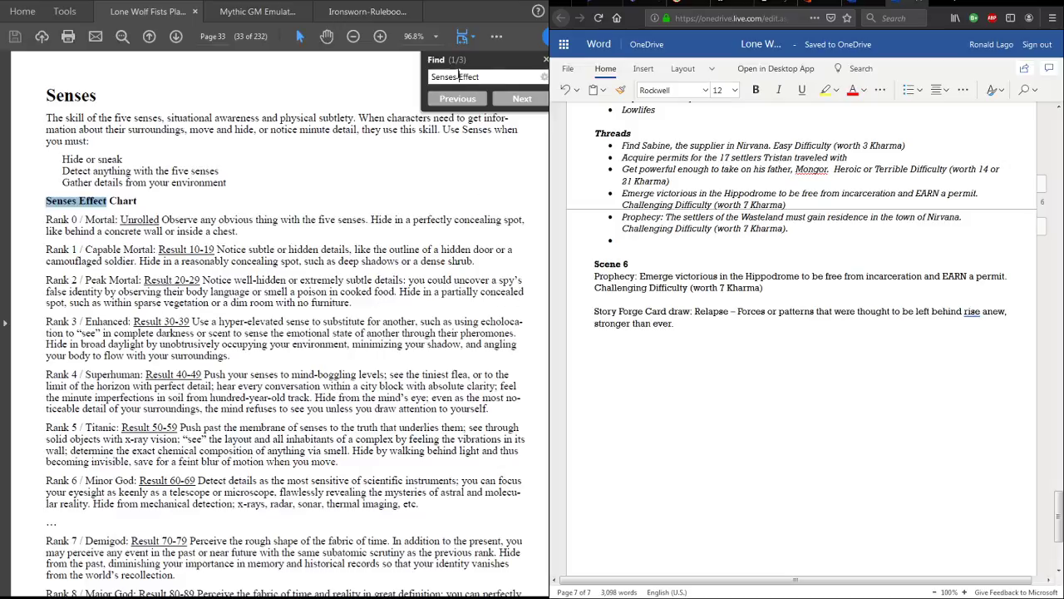
- Search the rulebook for "Agility Effect" again, checking the dynamic movement, dodging and travel rules and returning to the Agility Effect Chart
drag(456, 76, 397, 86)
text(Agility)
click(516, 104)
click(516, 105)
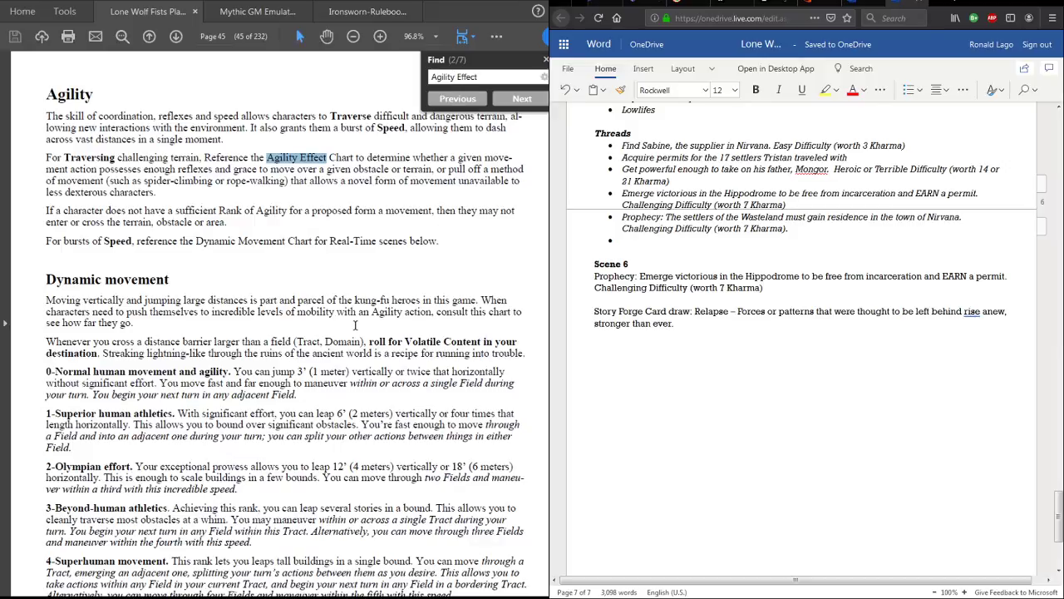
scroll(356, 326, down, 2)
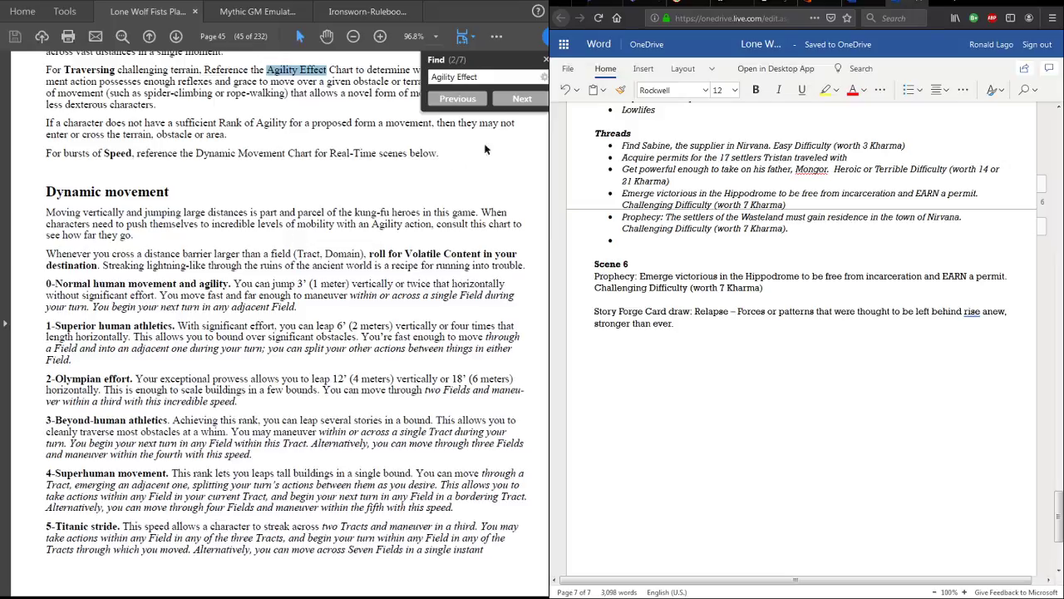
click(519, 101)
click(522, 99)
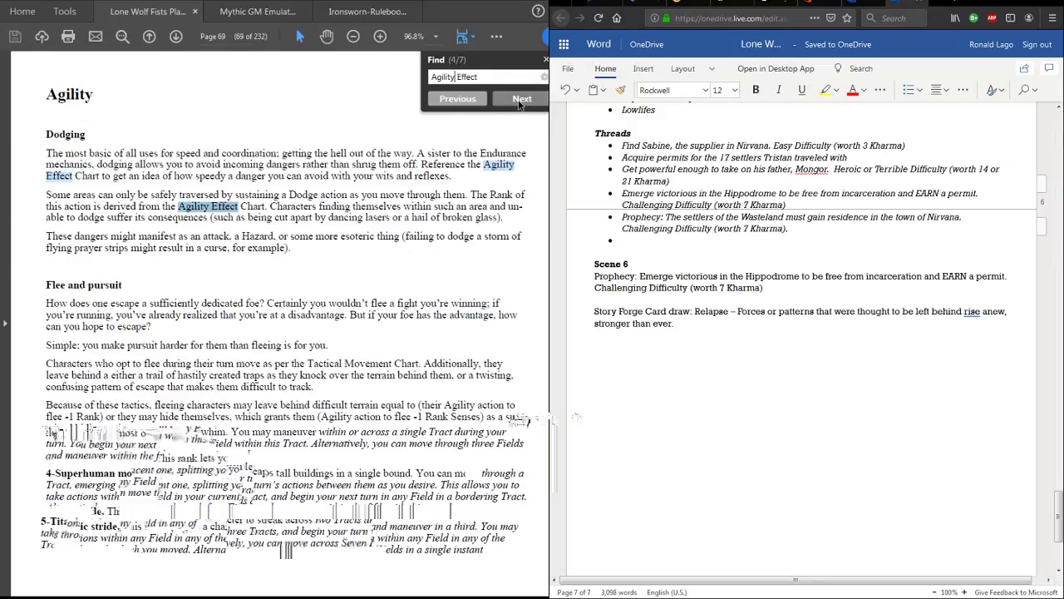
click(522, 99)
click(522, 99)
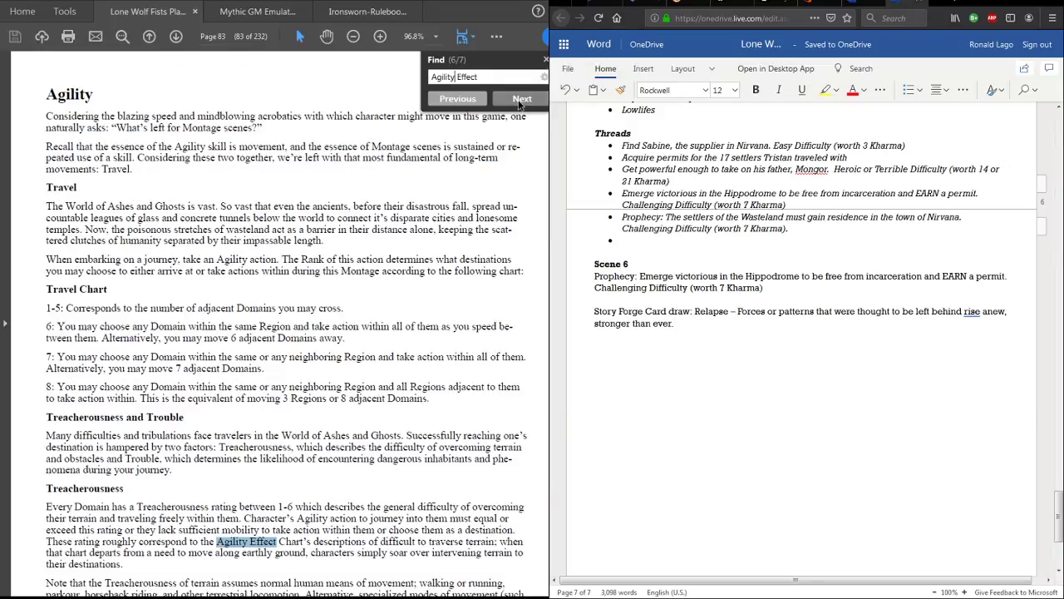
click(522, 99)
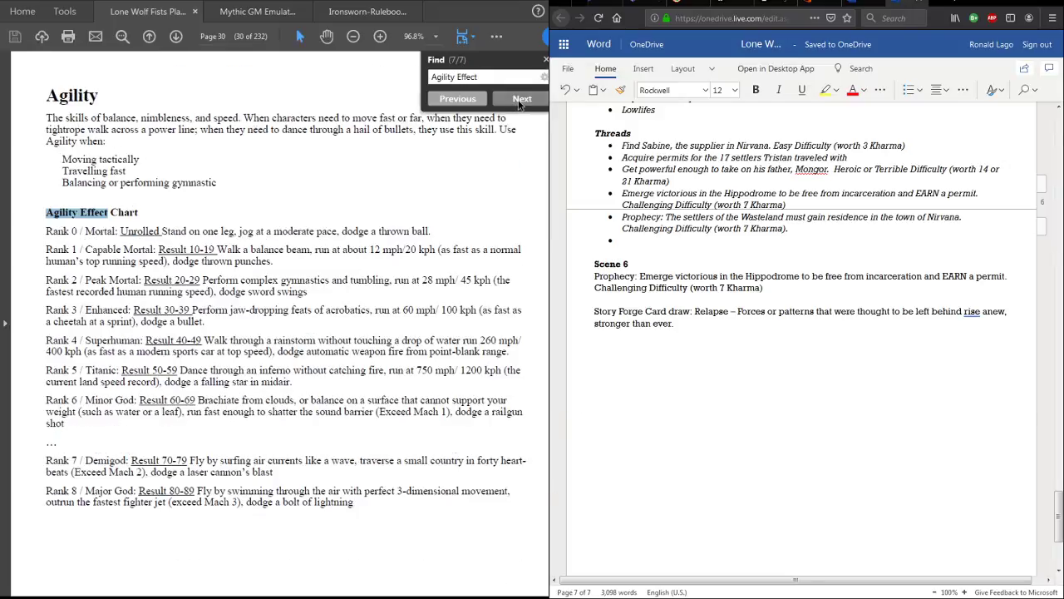
- Bring the rulebook back to the Senses Effect Chart by searching for "Senses Effect"
double_click(449, 76)
text(Senses)
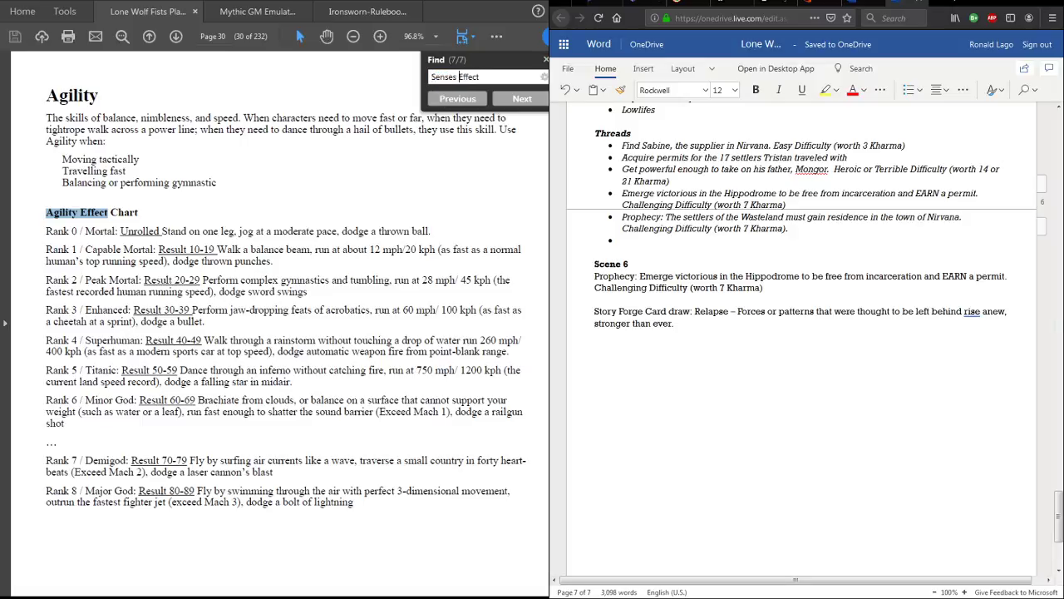
click(522, 100)
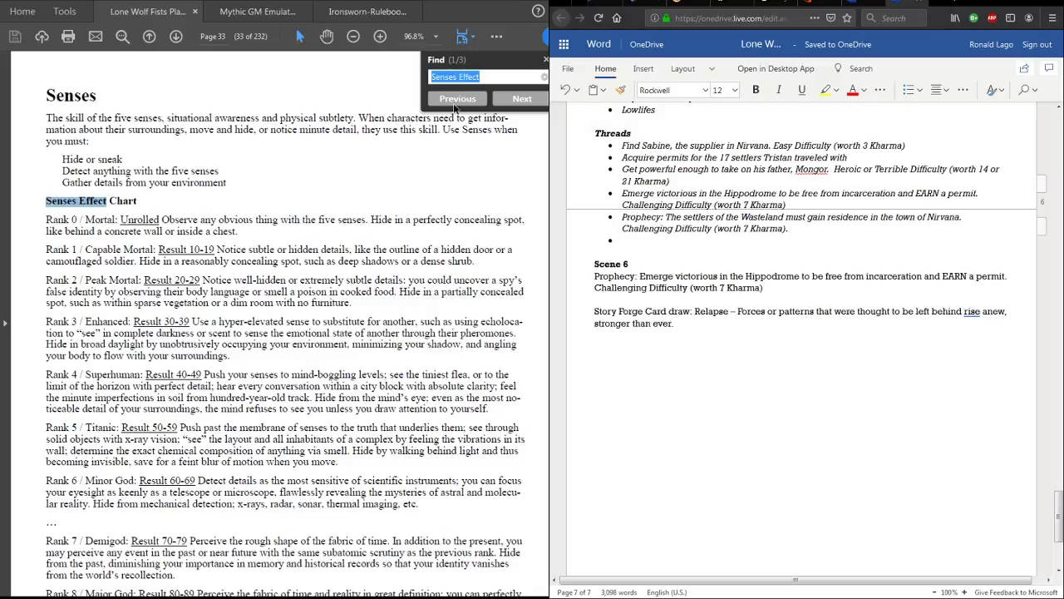
- Search the rulebook for "Intellect Effect" and go through the matches to the Intellect Effect Chart
double_click(445, 77)
text(Intellect)
key(Return)
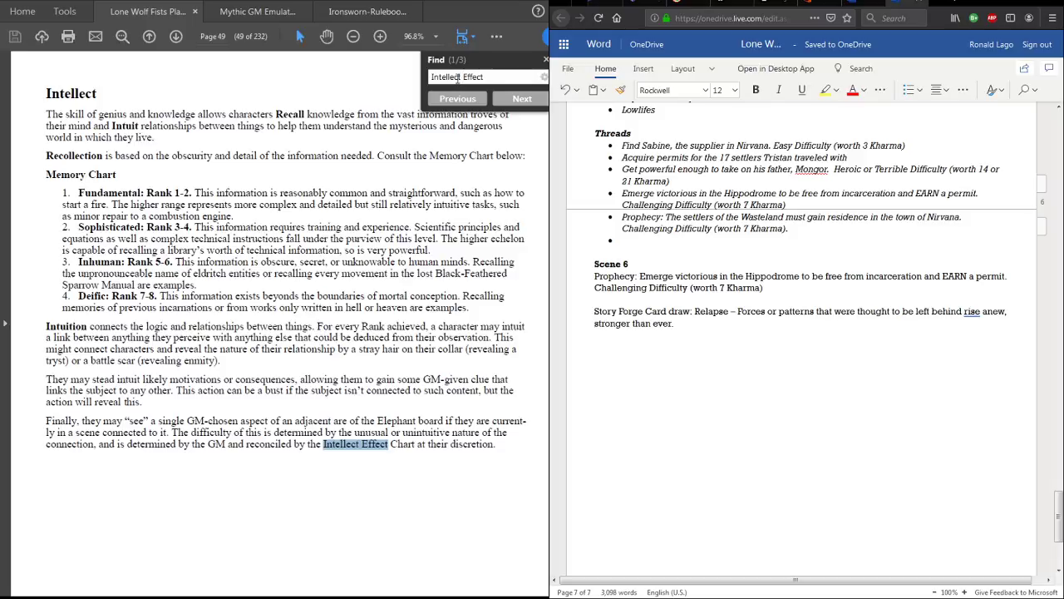
key(Return)
key(Return)
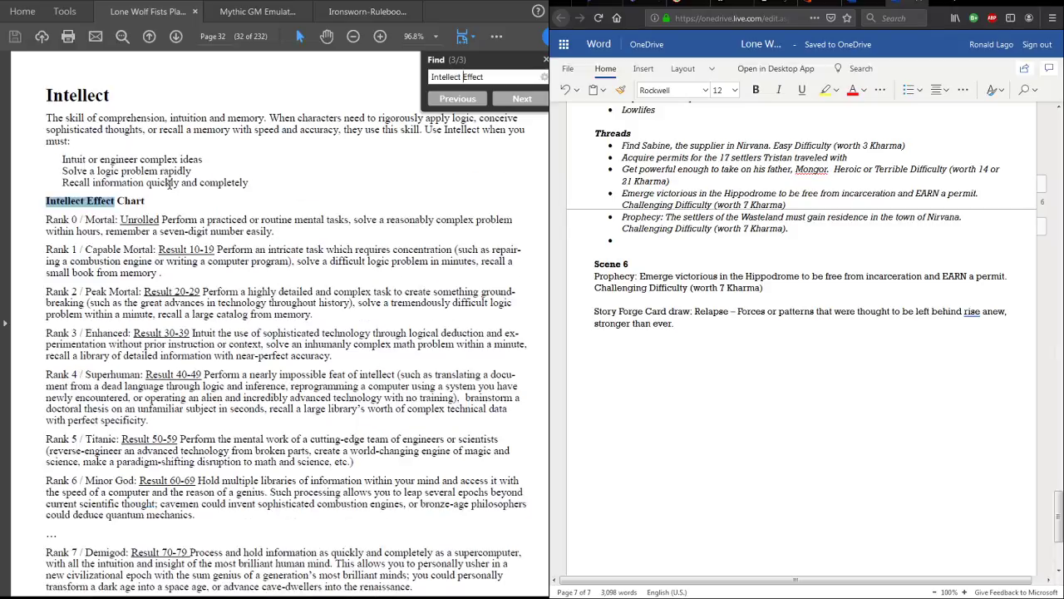
- Return to the Senses Effect Chart by searching the rulebook for "Senses Effect"
double_click(445, 78)
text(Senses)
key(Return)
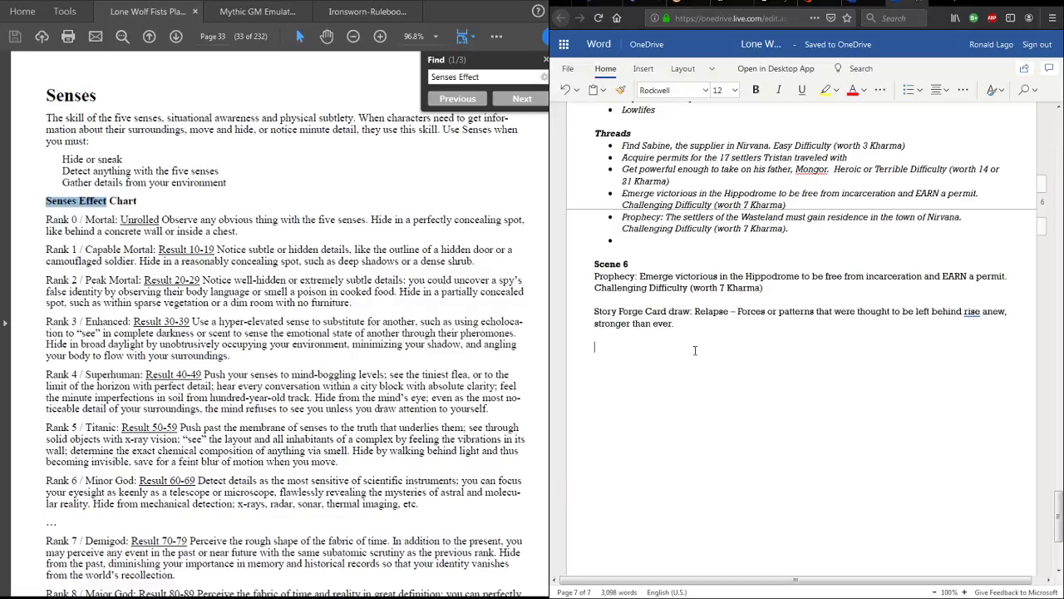
- Start the Scene 6 narrative below the card draw with "Tristan swipes the key off of the guard completely unnoticed and pockets the key."
click(696, 350)
text(Tr)
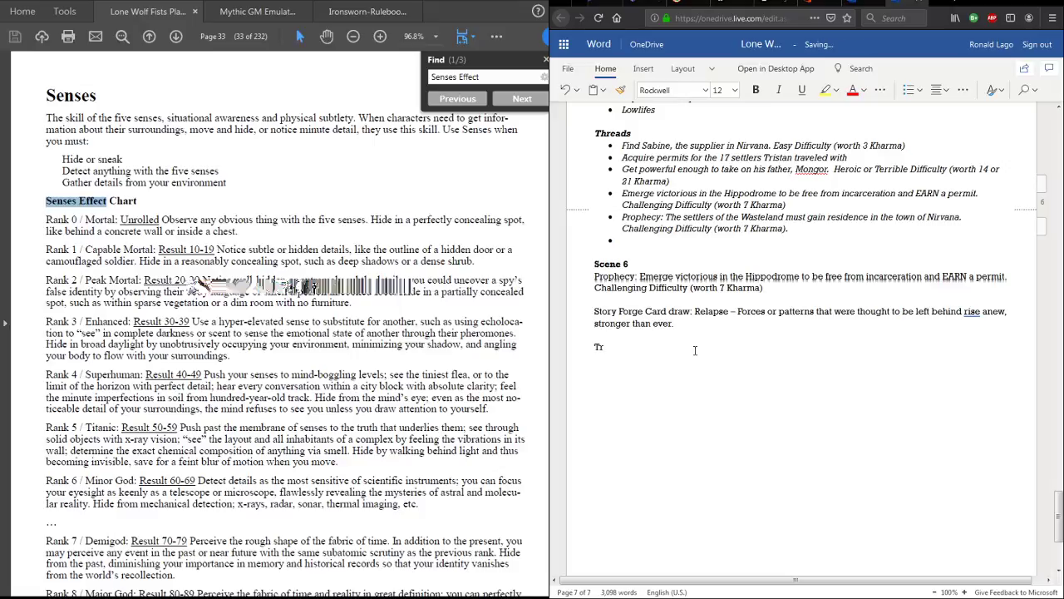
text(istan sw)
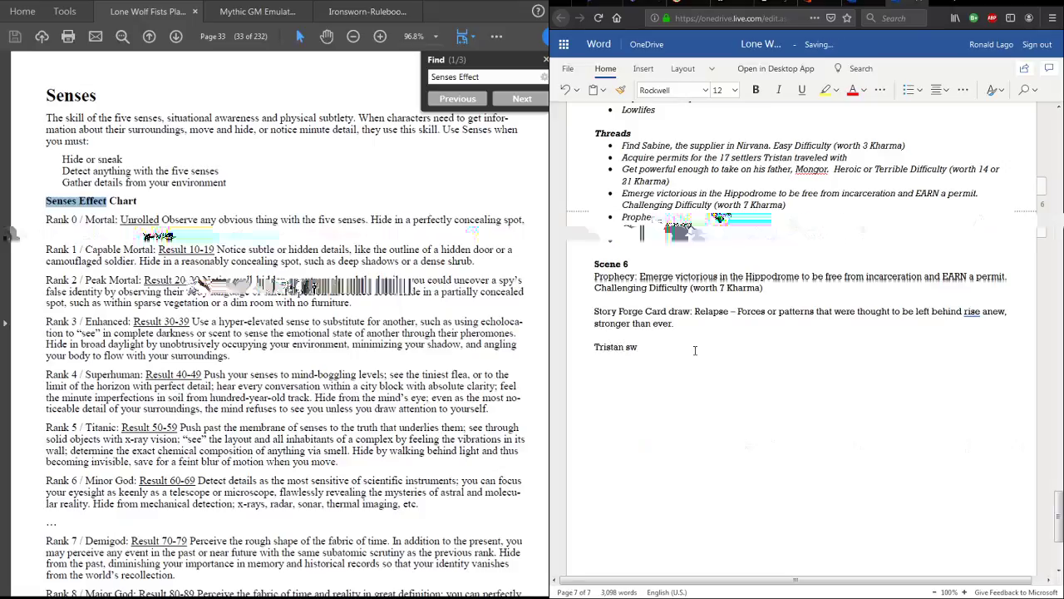
text(ipes the key of)
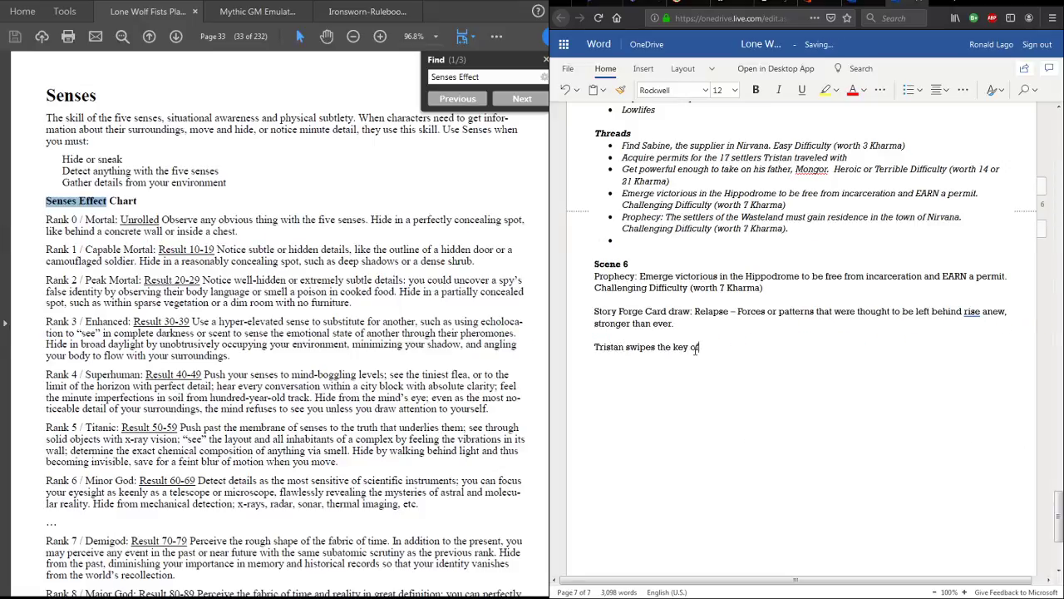
text(f of the guard completely un)
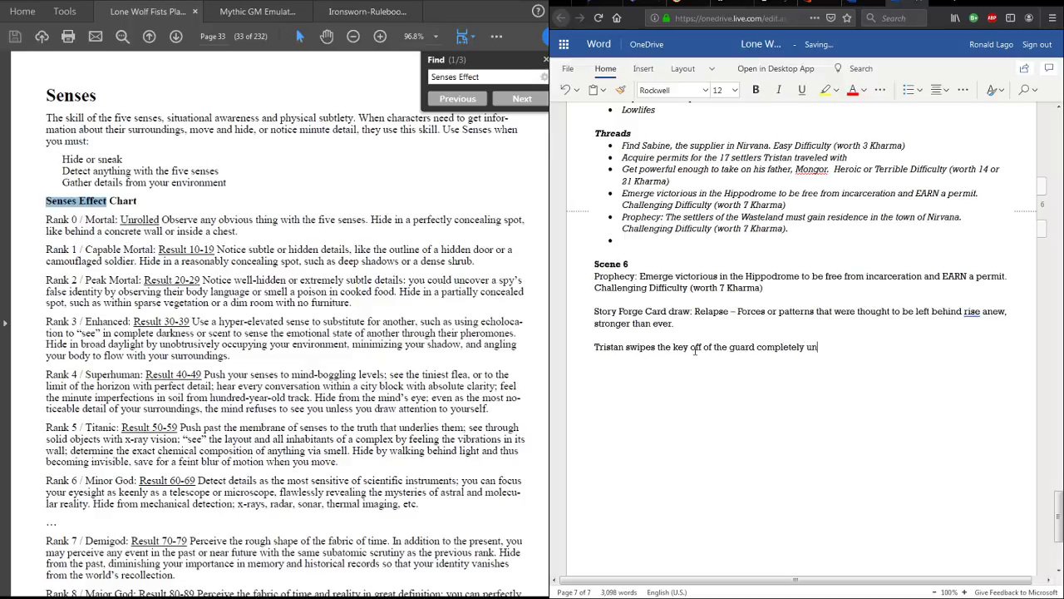
text(noticed and pocket)
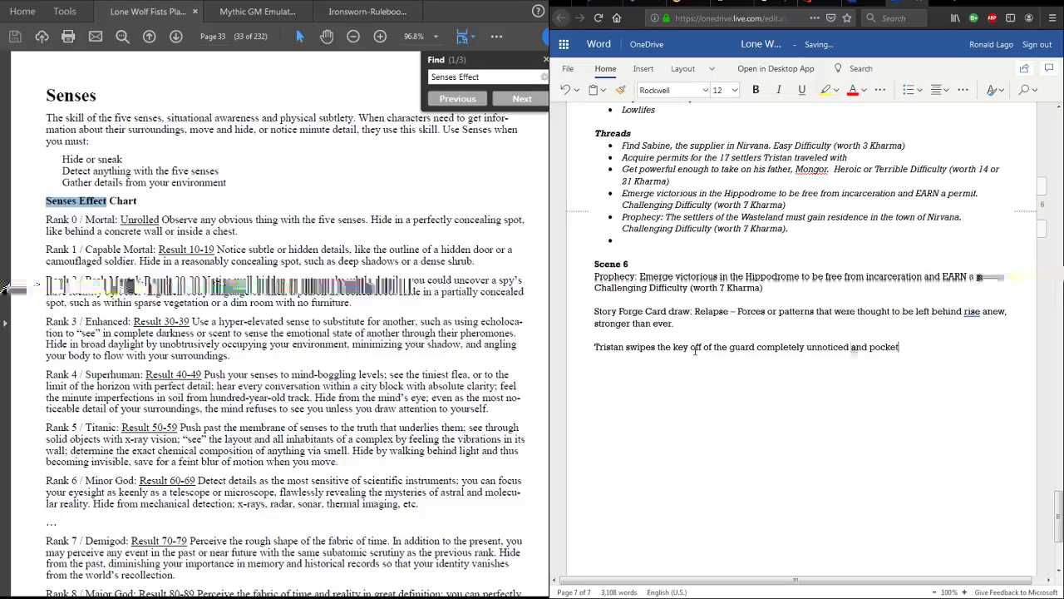
text(s the key.)
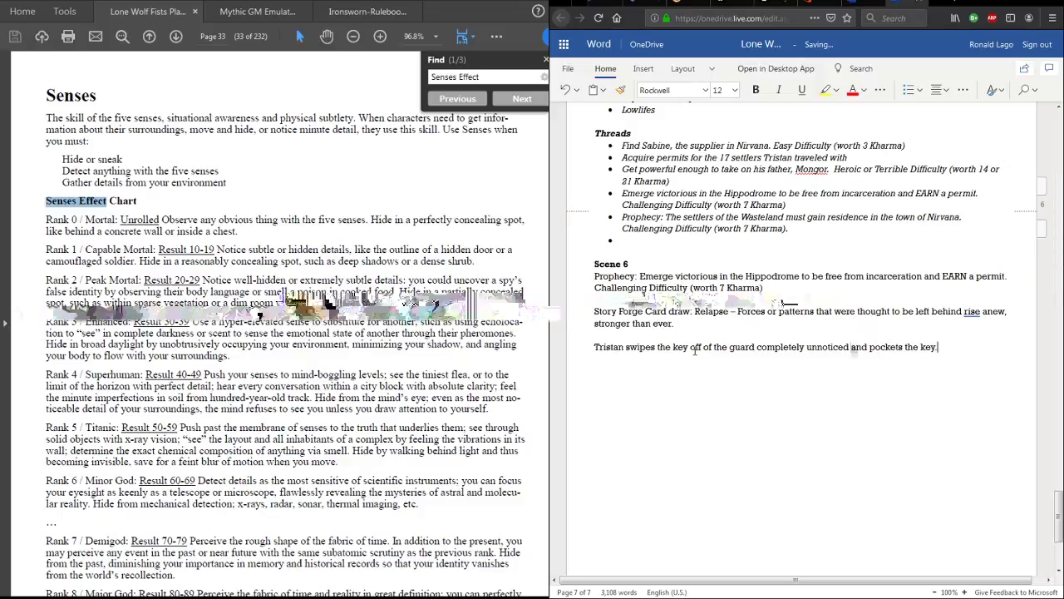
text(  He is the)
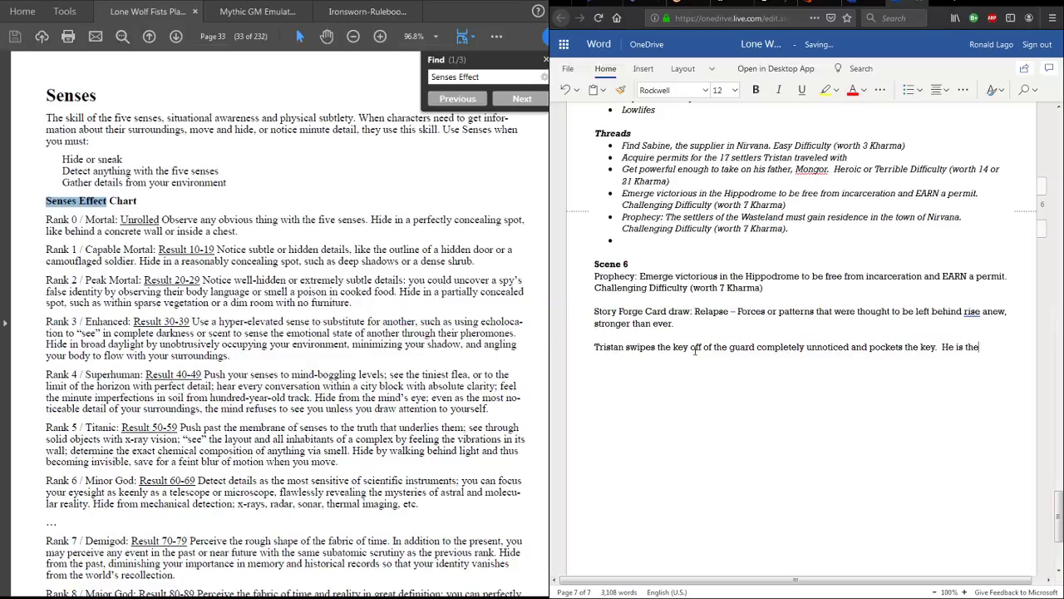
key(BackSpace)
key(BackSpace)
key(BackSpace)
key(BackSpace)
key(BackSpace)
key(BackSpace)
key(BackSpace)
key(BackSpace)
key(BackSpace)
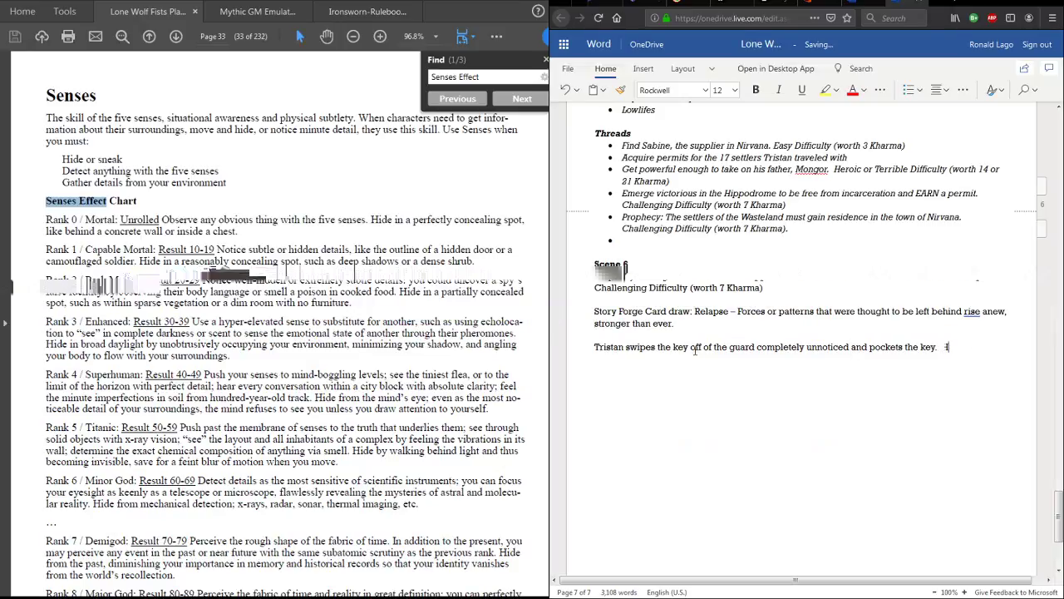
- Continue the Scene 6 narrative with "After some time passes, he is then escorted into the Hippodrome."
text(After some)
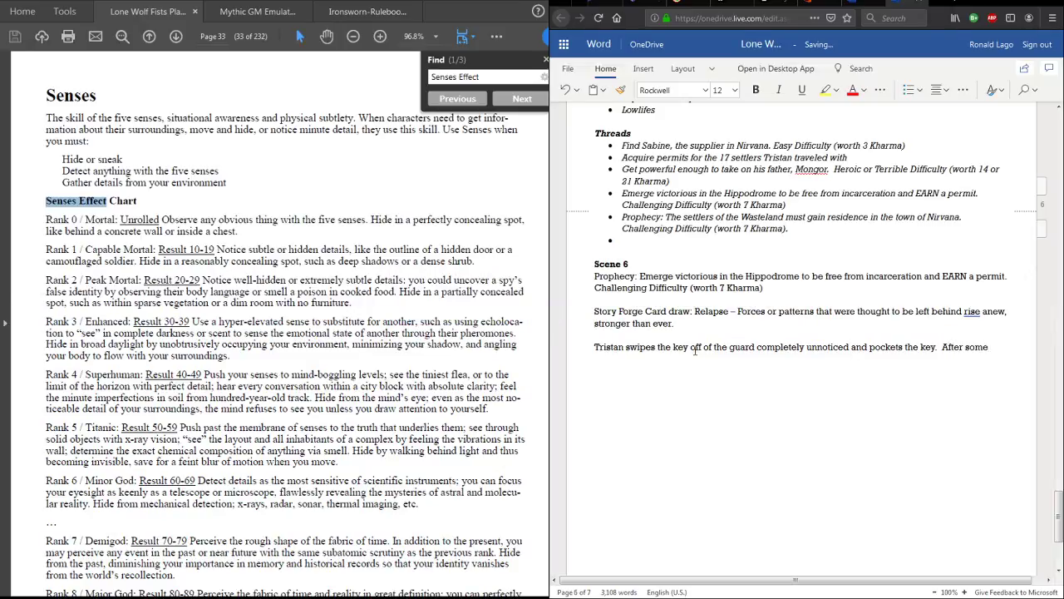
text( time passes, he)
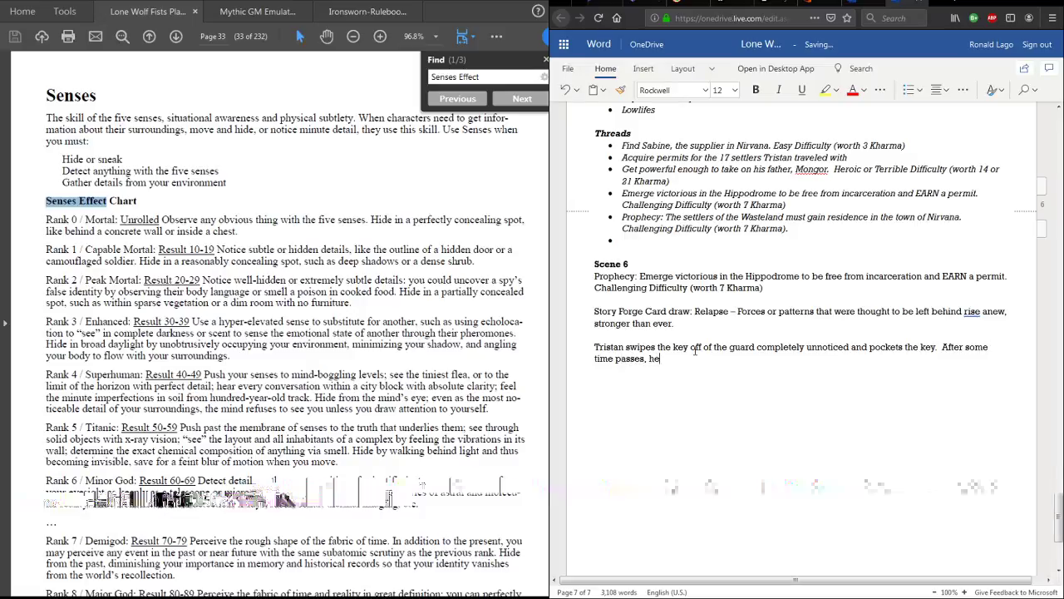
text( is then escorted into the Hippo)
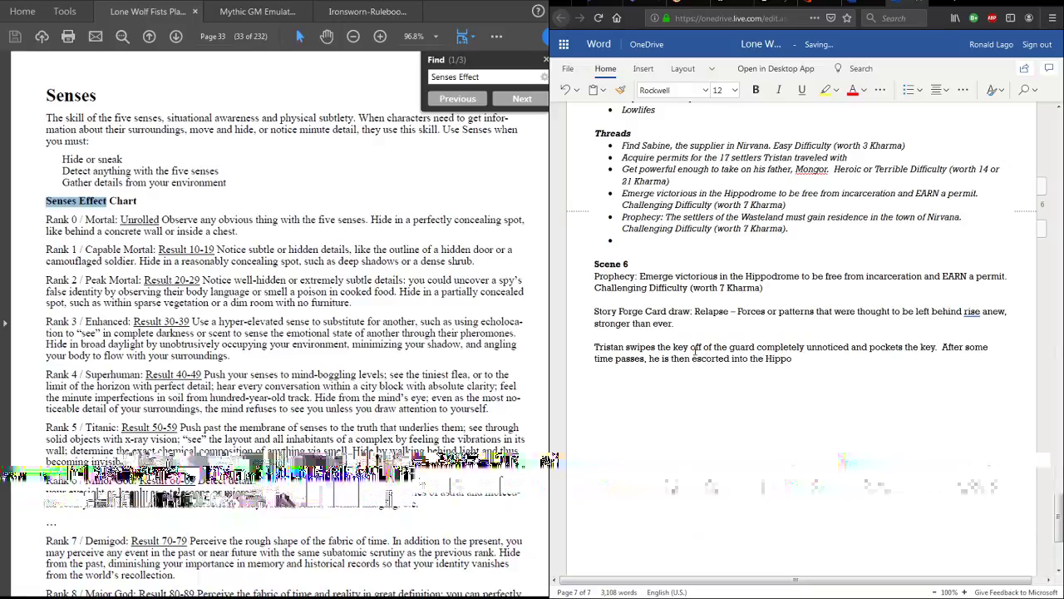
text(drome.)
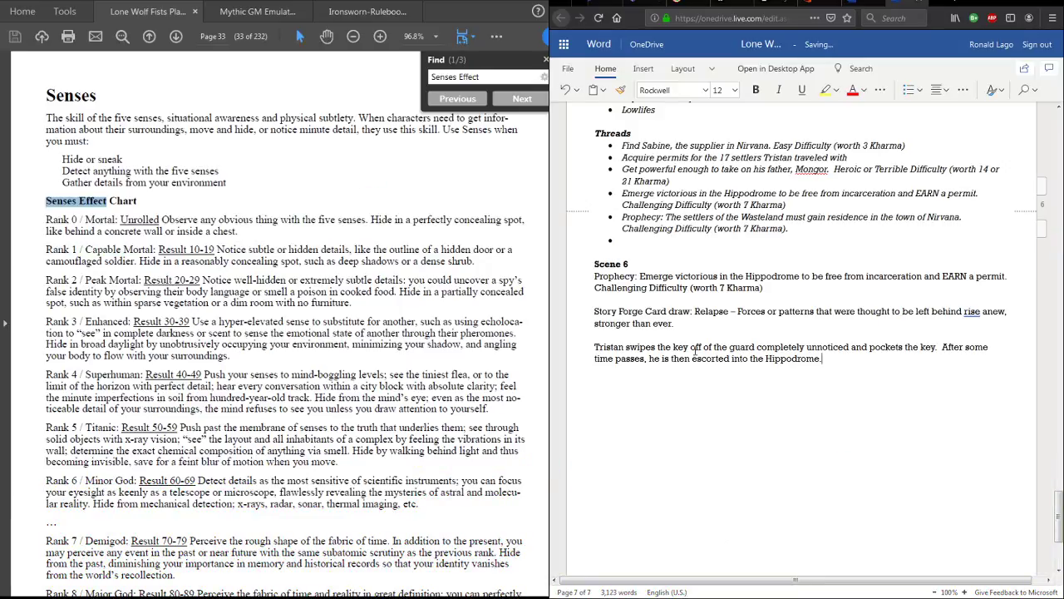
- Add the parenthetical note "(He recovers his spent Aura and is now at 5 Aura.)" after the Hippodrome sentence
text(()
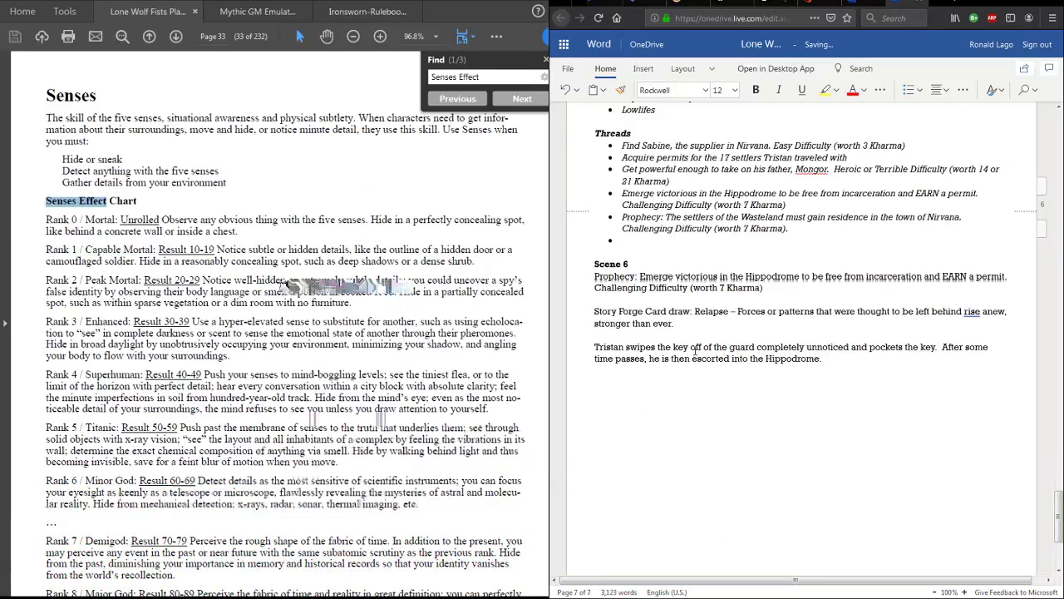
text(He )
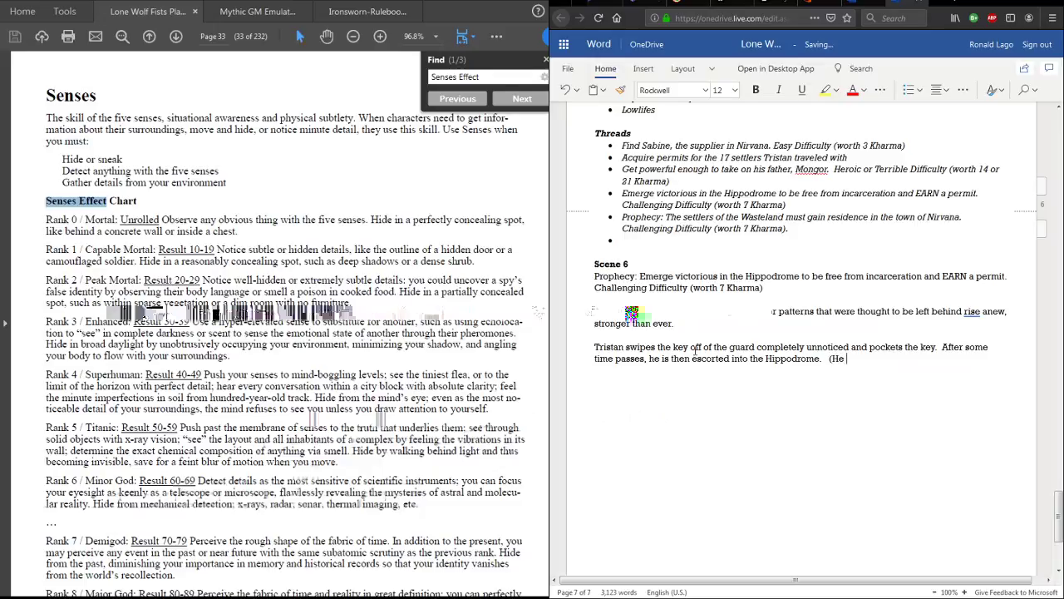
text(recovers h)
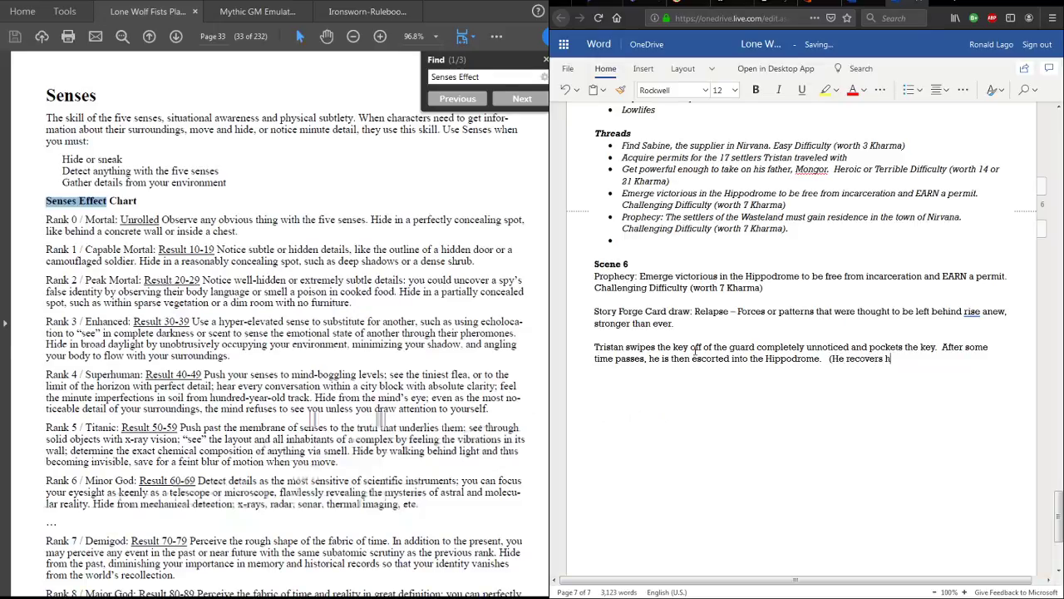
text(is spent)
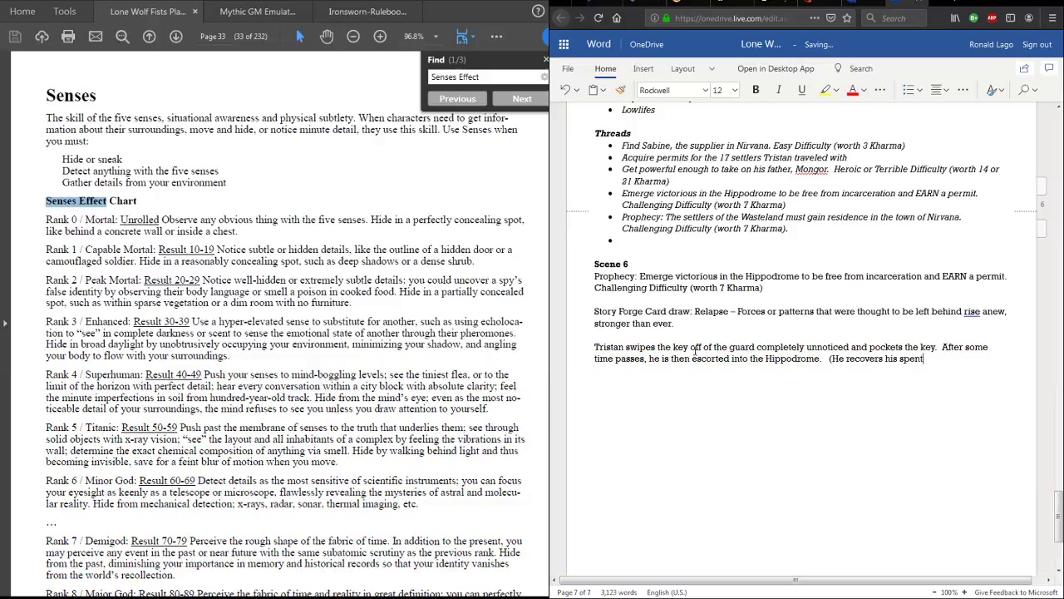
text( Arr, and is now at)
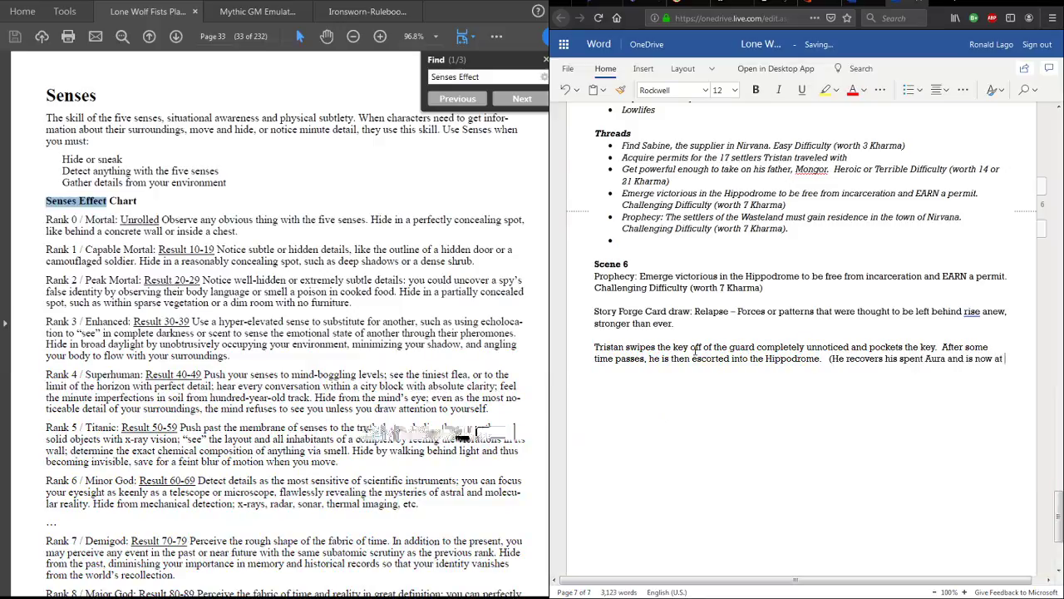
text( 5 Aura).)
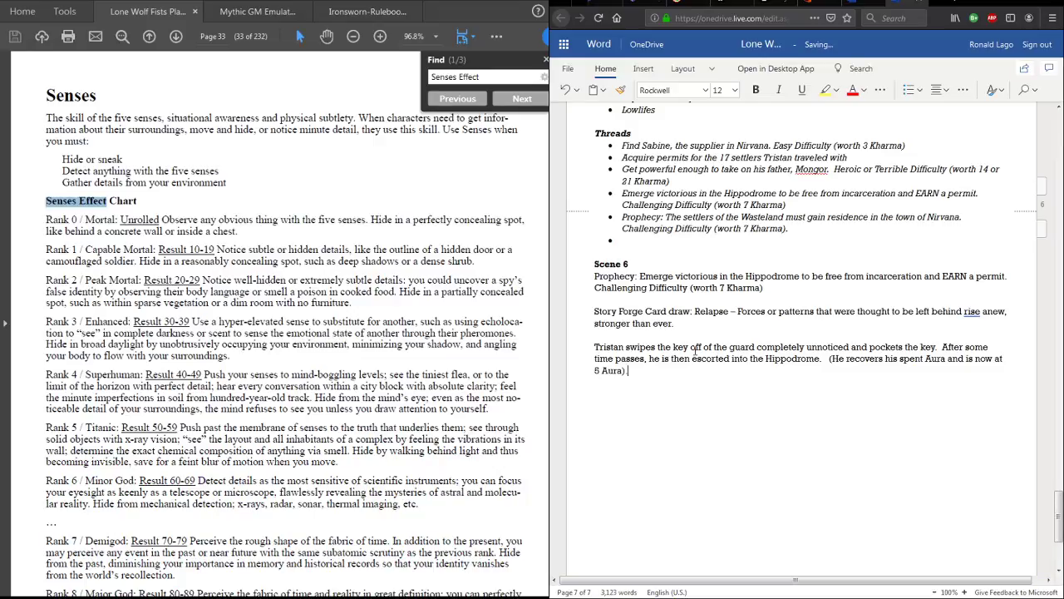
key(BackSpace)
key(BackSpace)
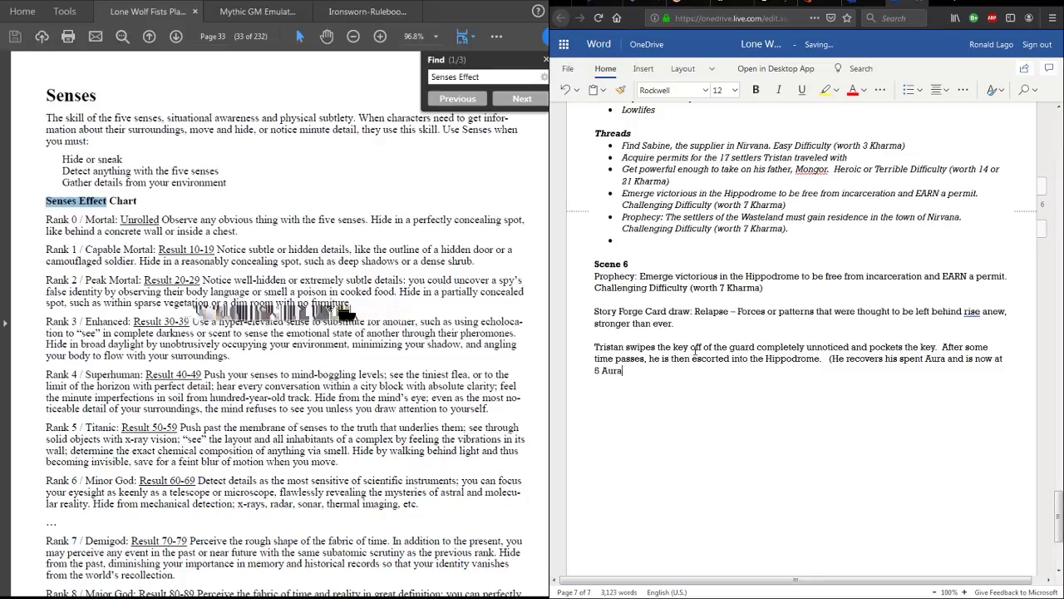
key(Return)
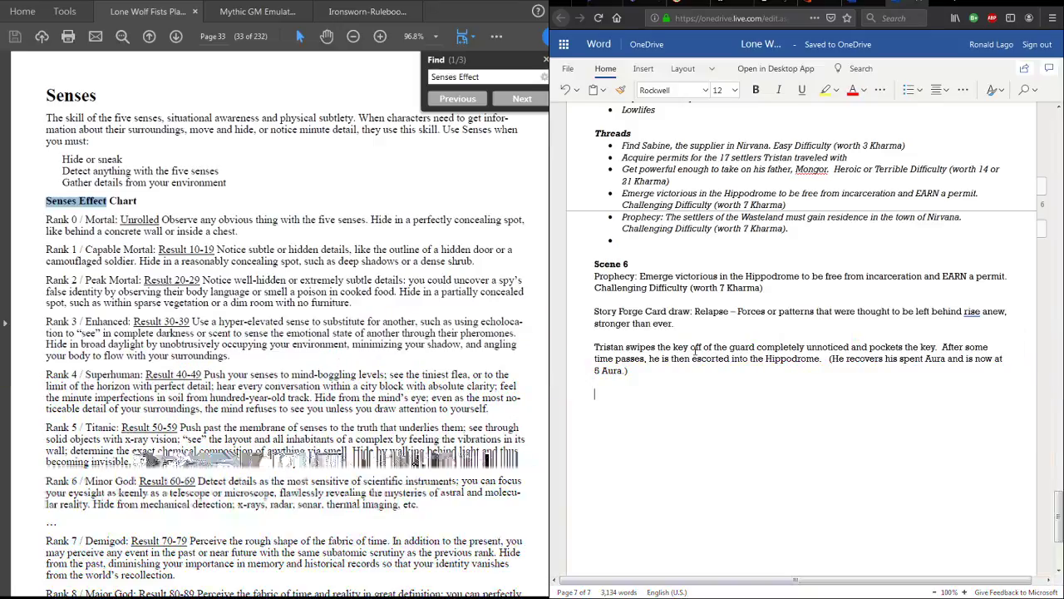
key(Return)
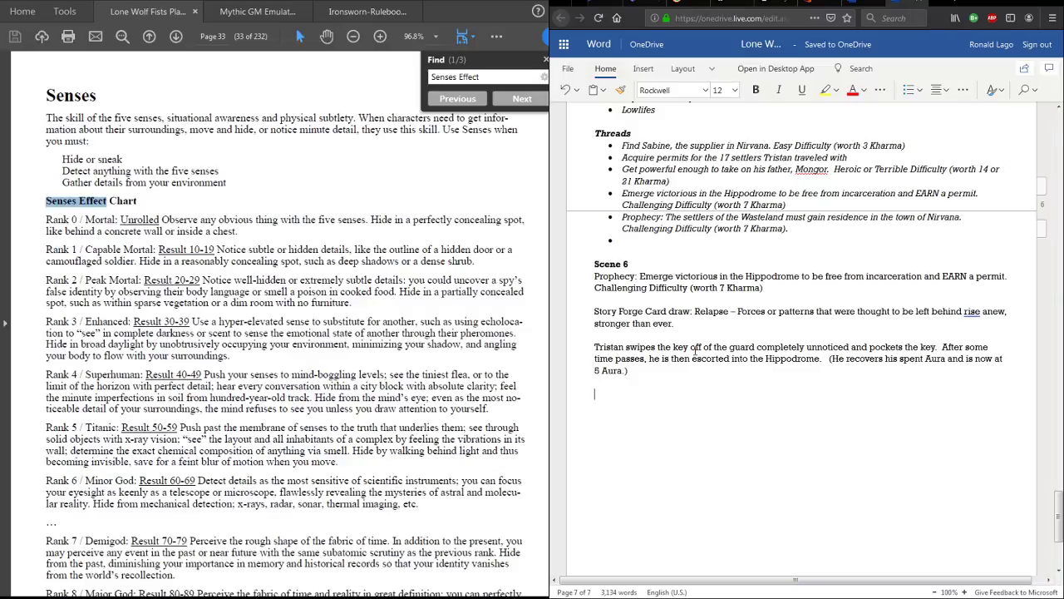
- Continue the same paragraph with "Upon entering the Hippodrome, the announcer announces an eight-man free-for-all."
key(Return)
key(Return)
key(BackSpace)
text(Up)
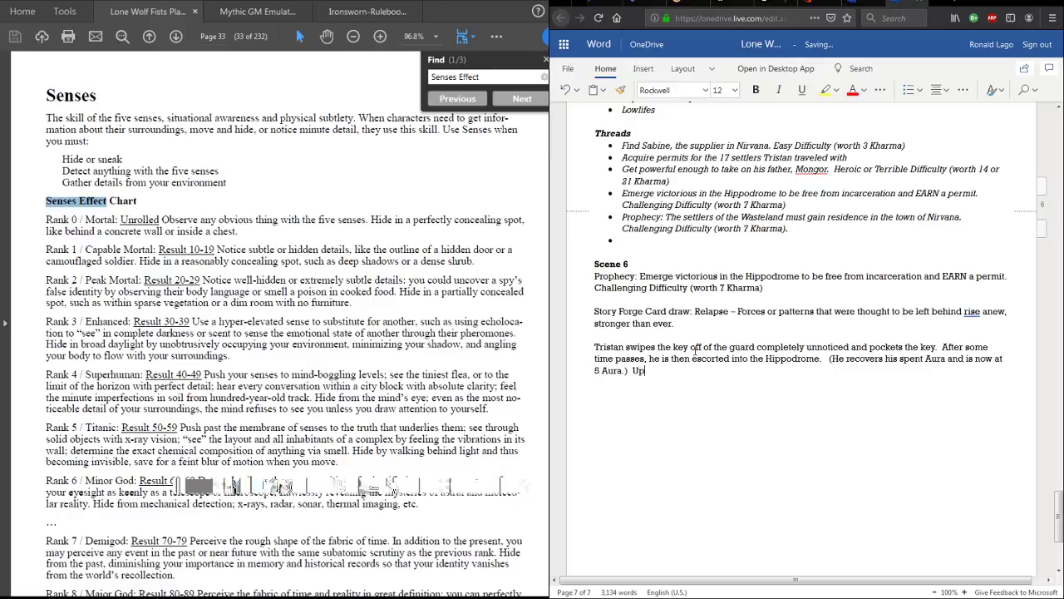
text(on entering the )
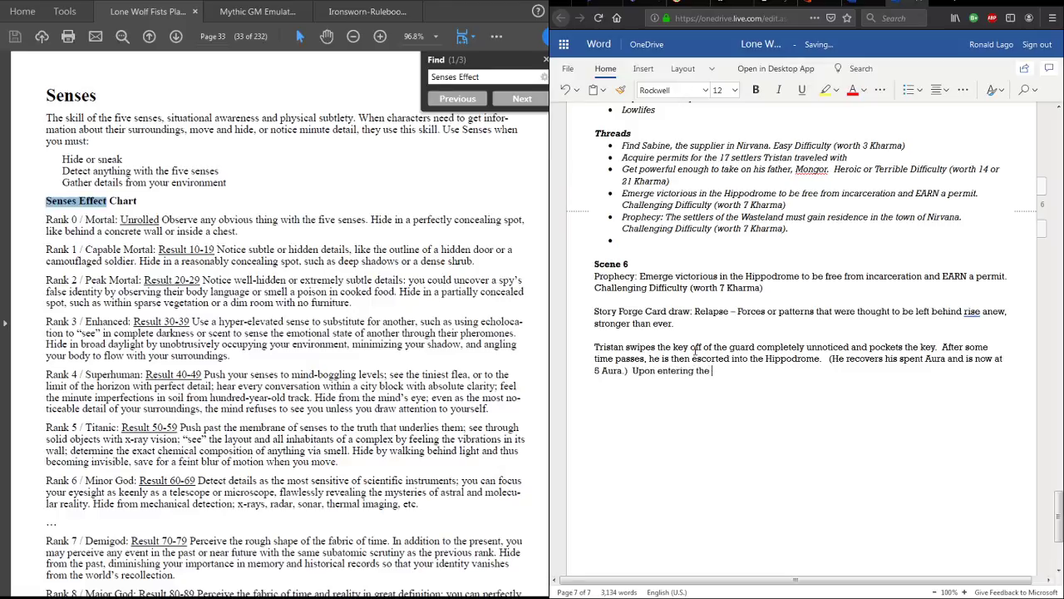
text(Hippodro)
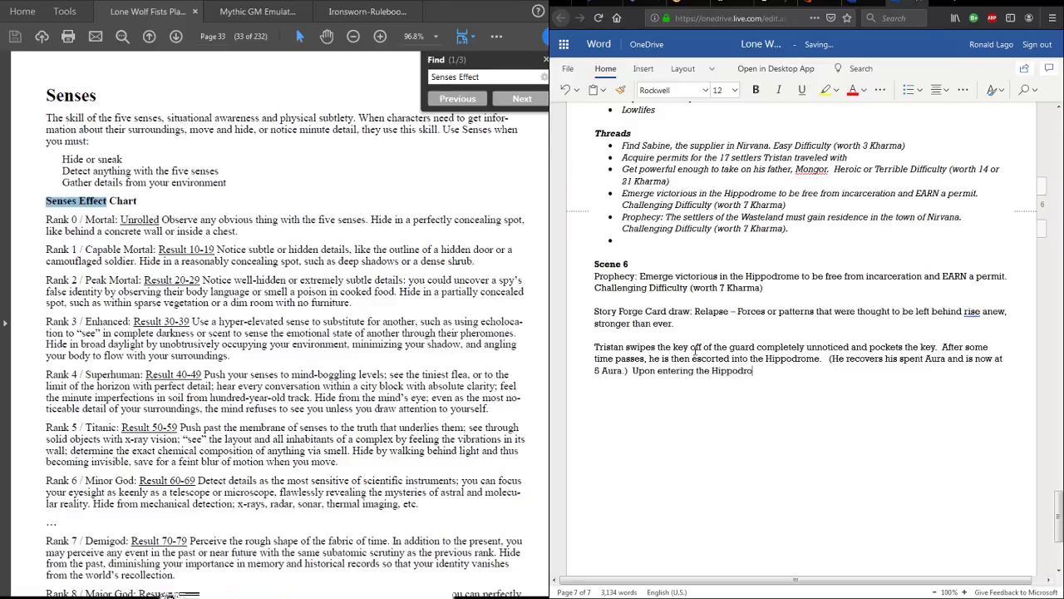
text(me, the announcer)
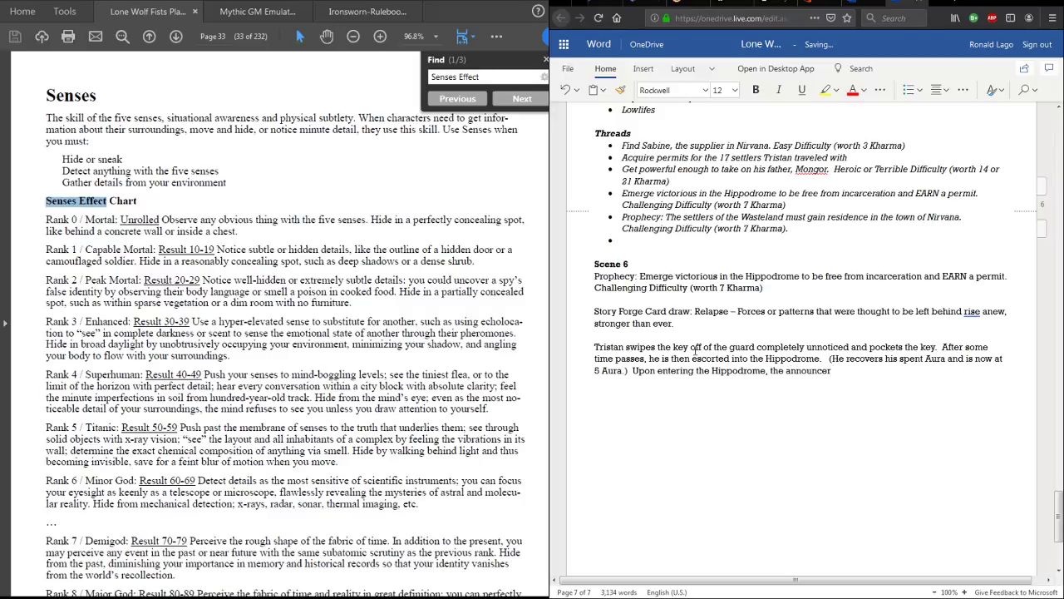
text( announces)
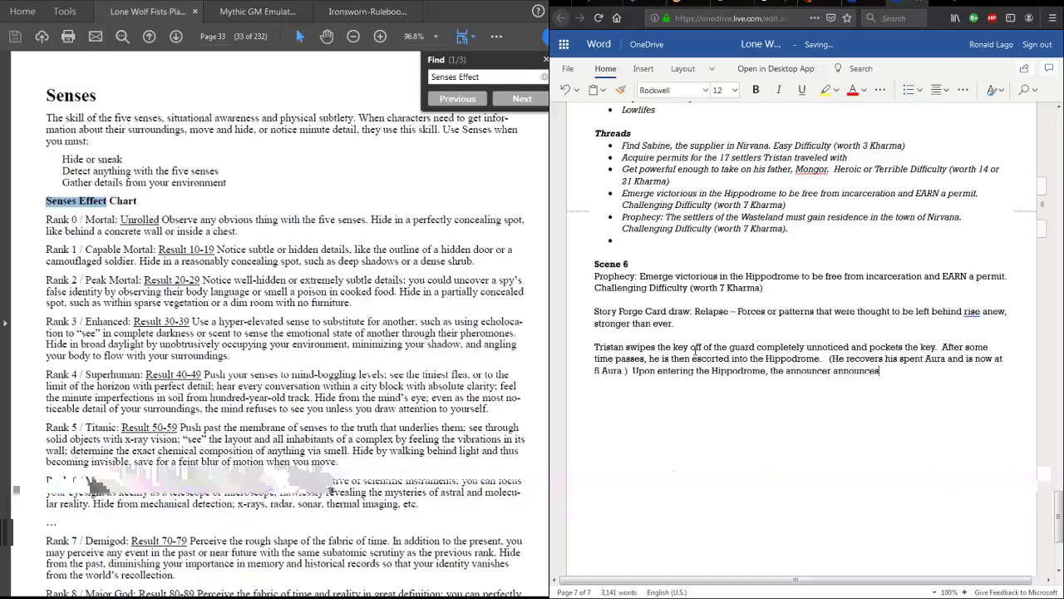
text( an ei)
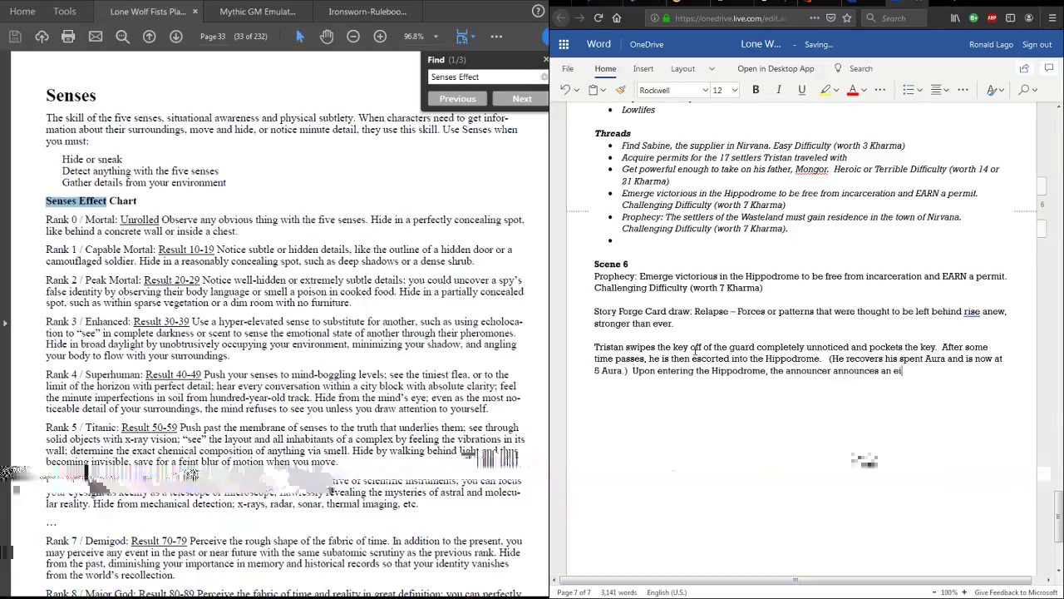
text(ght-man f)
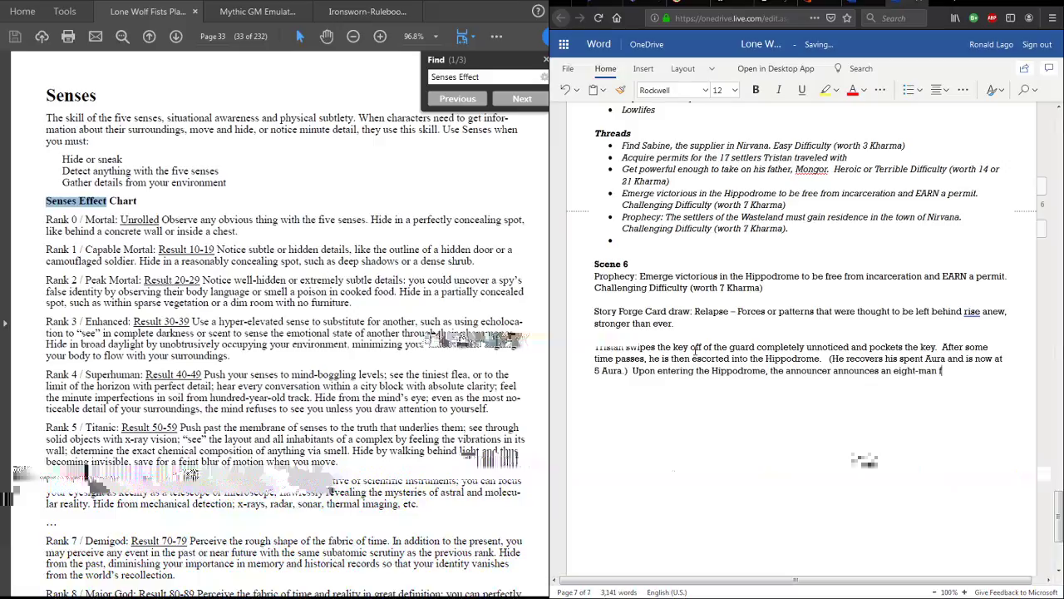
text(ree-for)
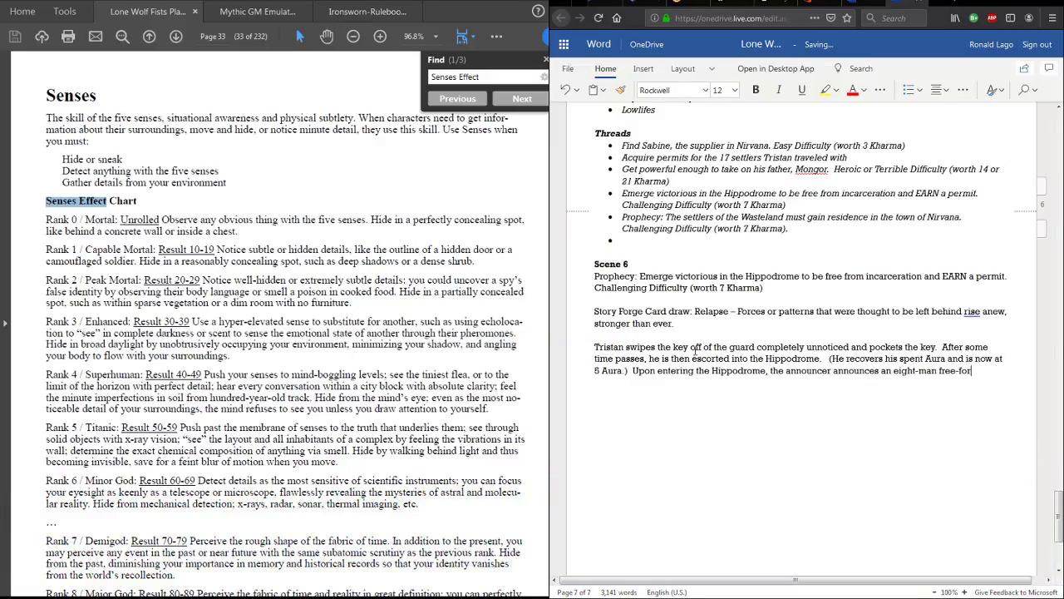
- Finish the paragraph with "The last survivor will be rewarded by going to the second round of Hippodrome combat."
text(-all.  The last survivor will)
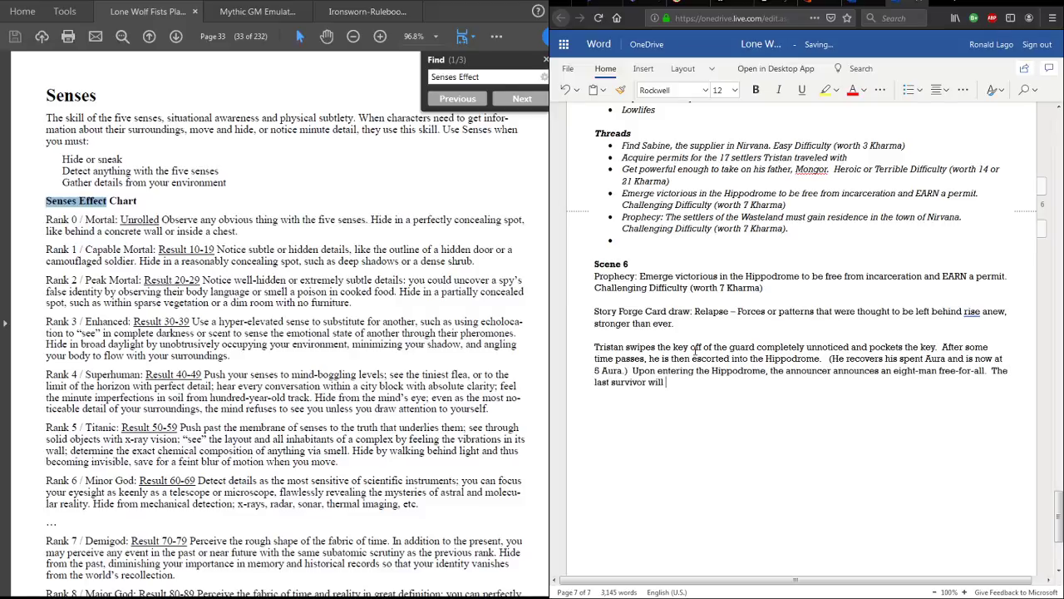
text( be)
text(ewarded by)
key(BackSpace)
key(BackSpace)
text(going to the se)
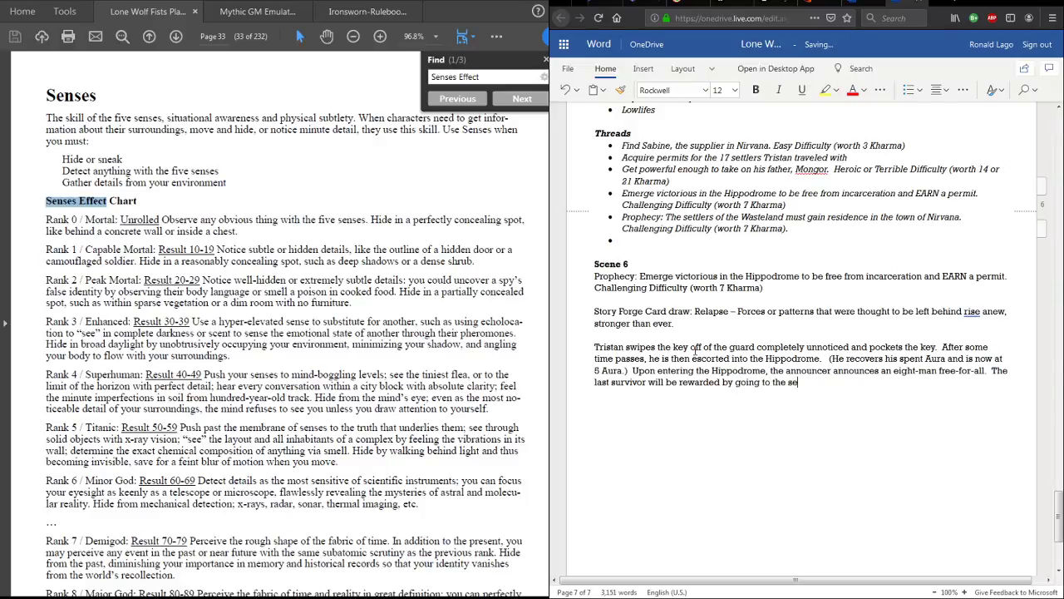
text(cond round of Hipo)
key(BackSpace)
text(podrome combat.)
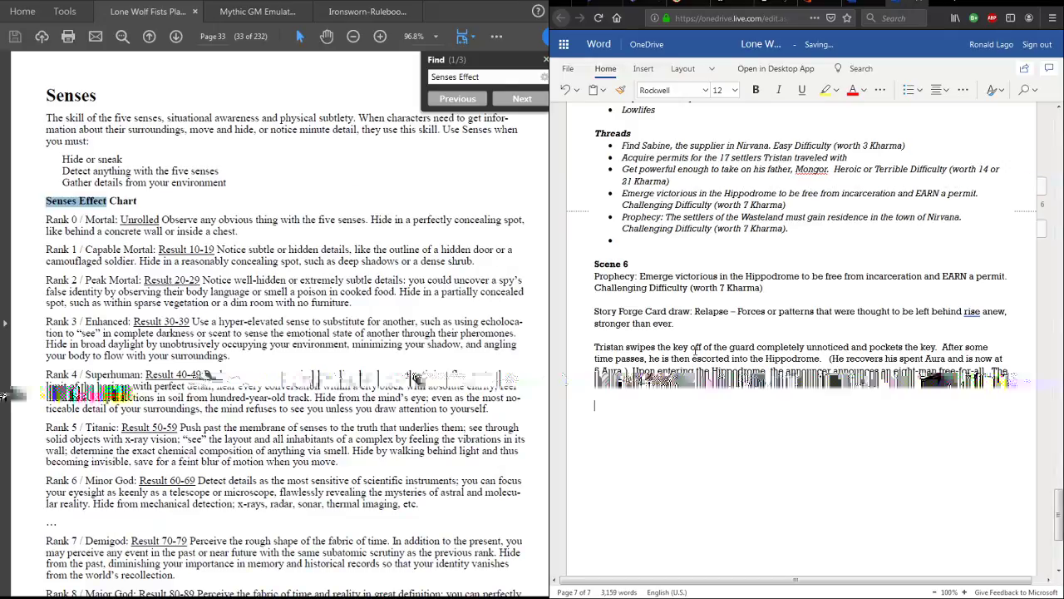
- Copy the whole Round 1 block from the earlier lowlifes combat and paste it below the Scene 6 narrative
scroll(806, 379, up, 12)
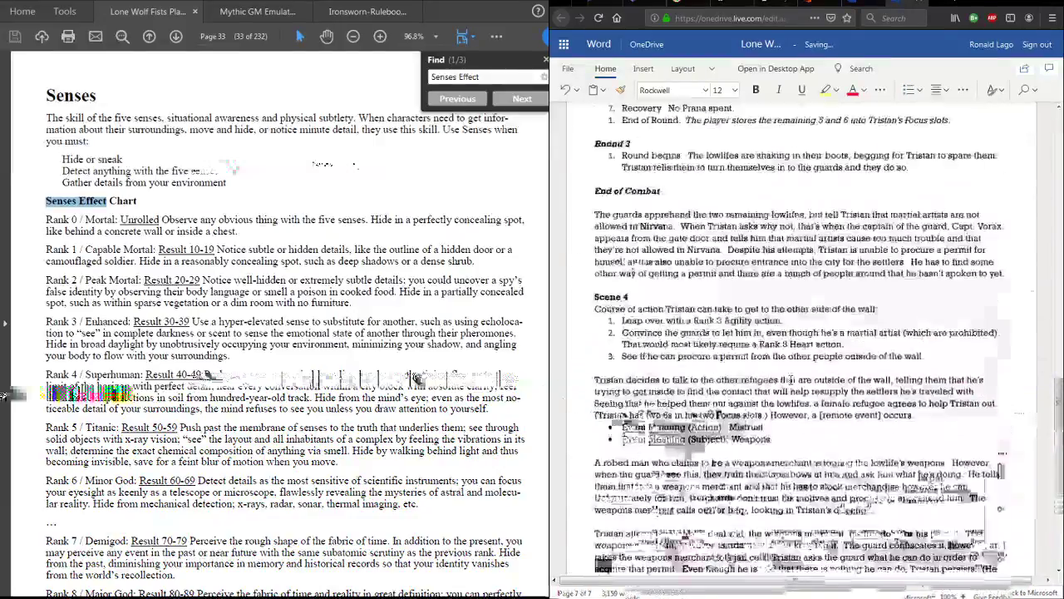
scroll(790, 380, down, 1)
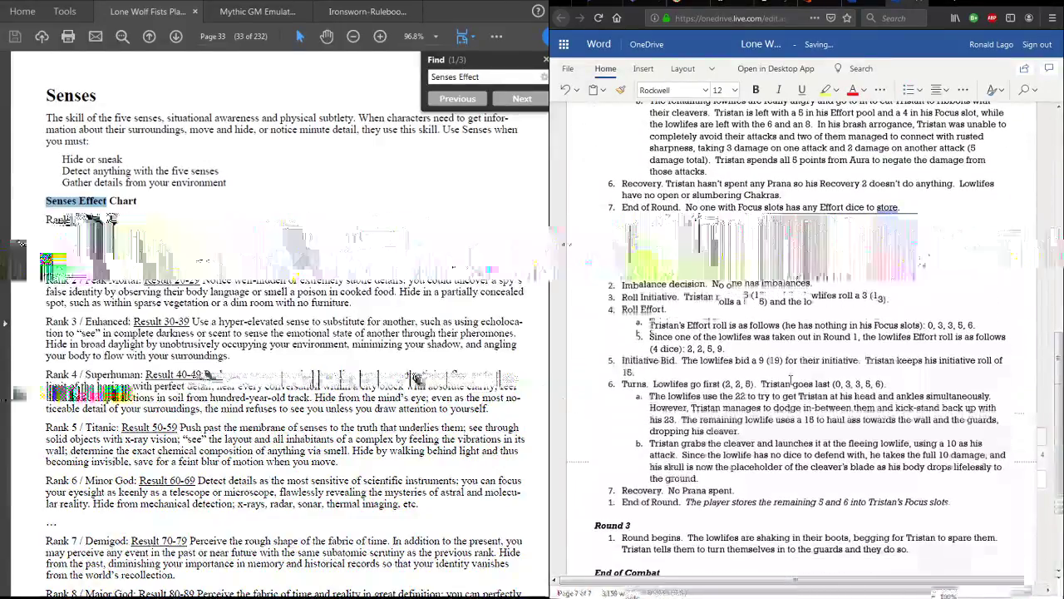
scroll(729, 361, up, 6)
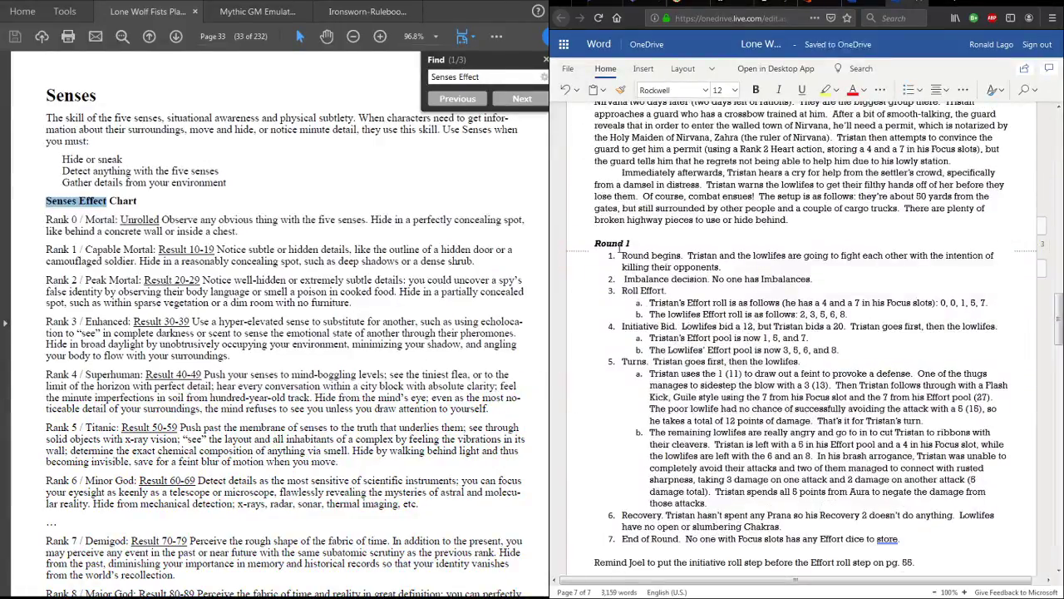
drag(596, 243, 901, 274)
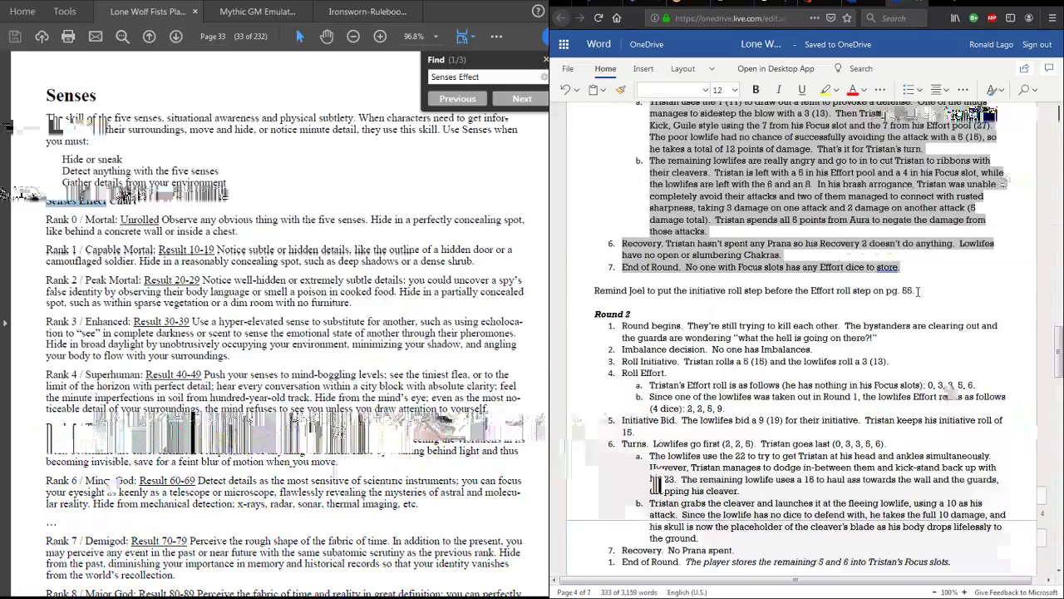
scroll(841, 343, down, 15)
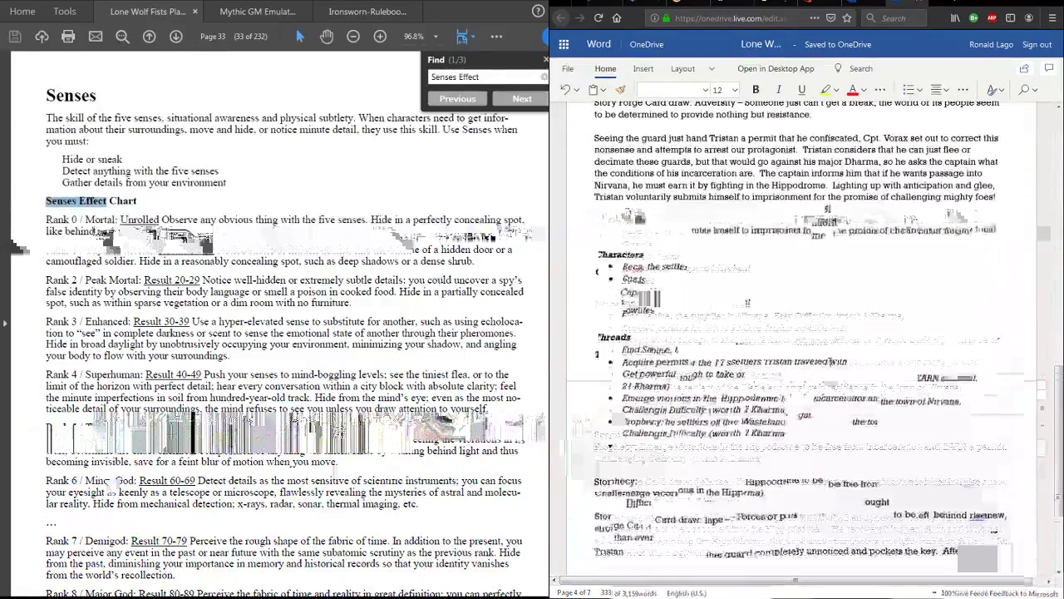
click(647, 271)
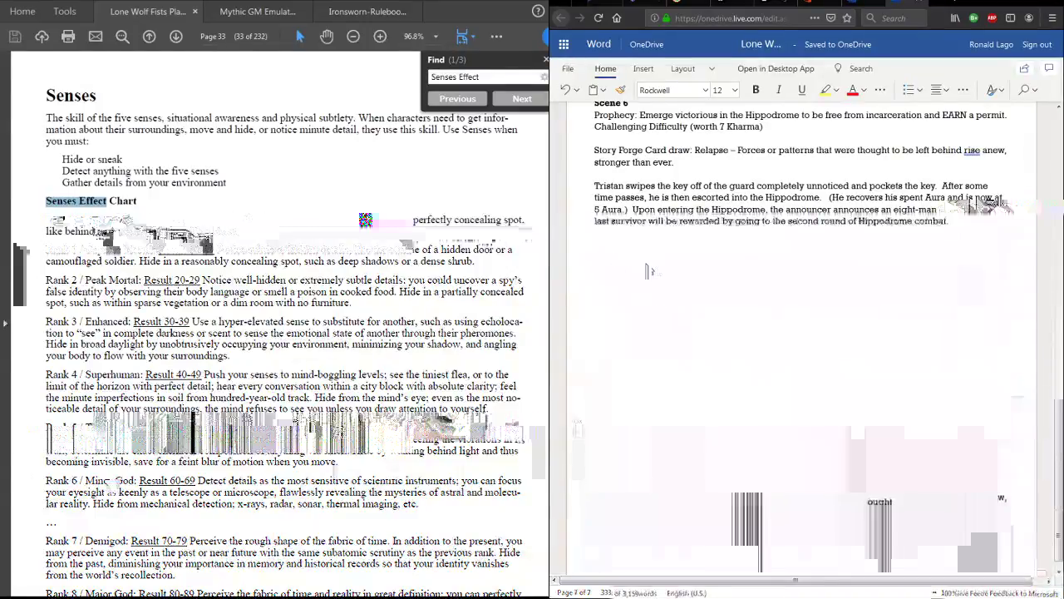
key(ctrl+v)
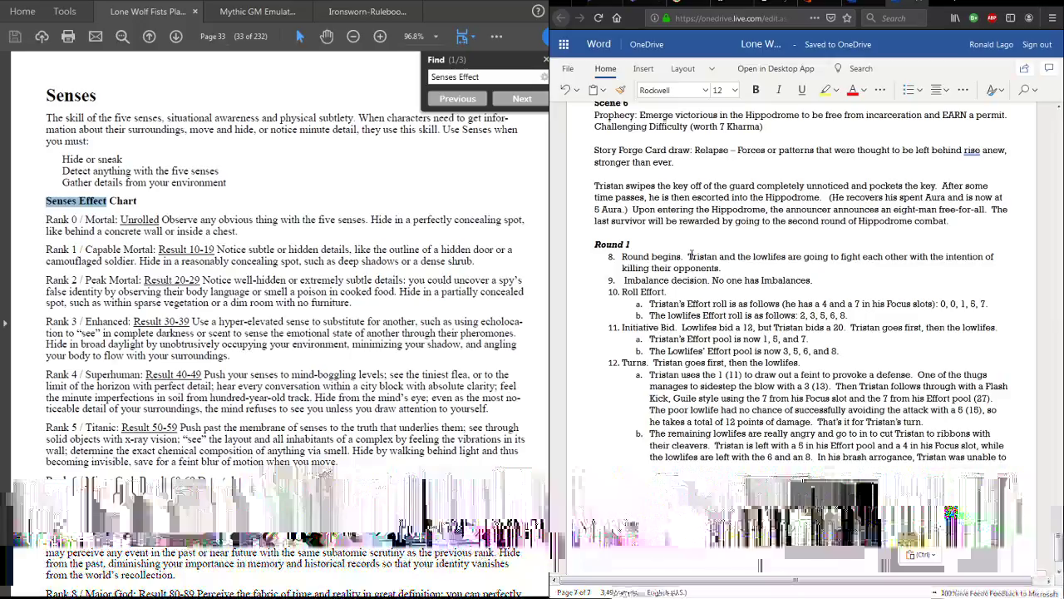
- Replace "lowlifes" with "Hippodrome prisoners" in the "Round begins" item of the pasted Round 1
double_click(773, 259)
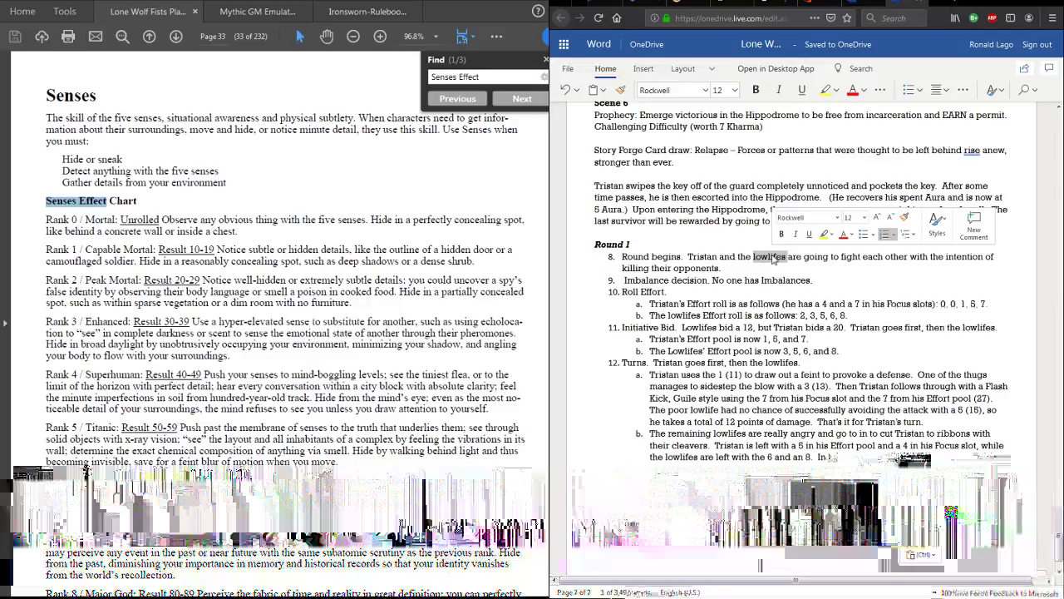
text(Hi)
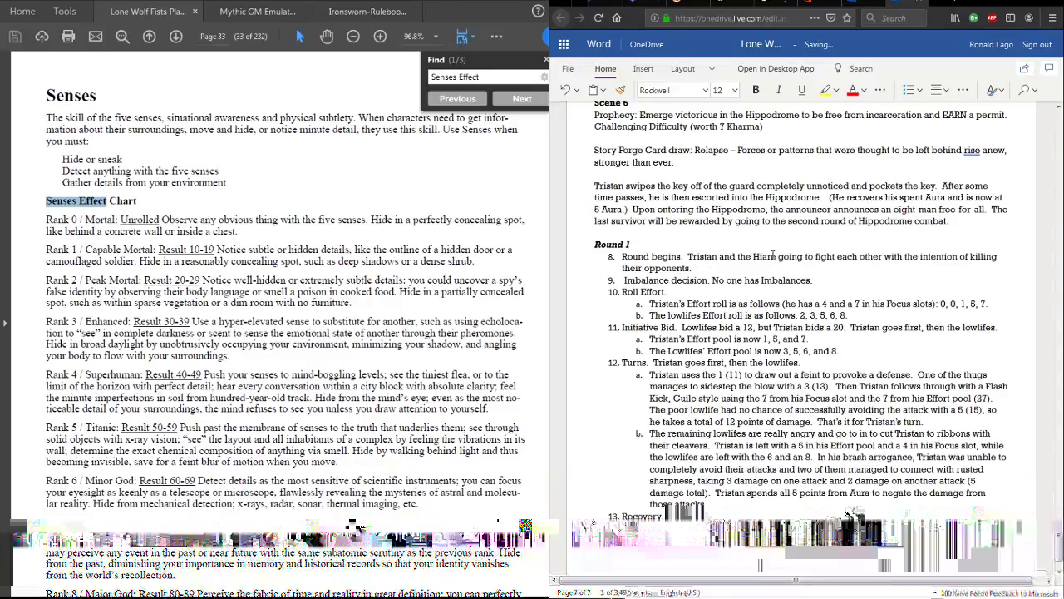
text(ppodrome)
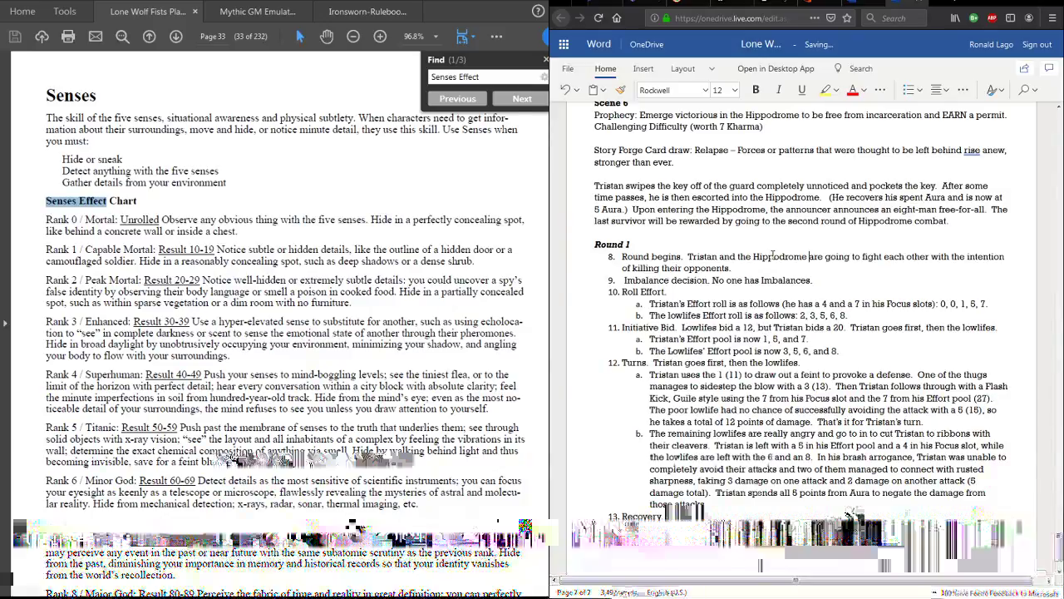
text(prisoners)
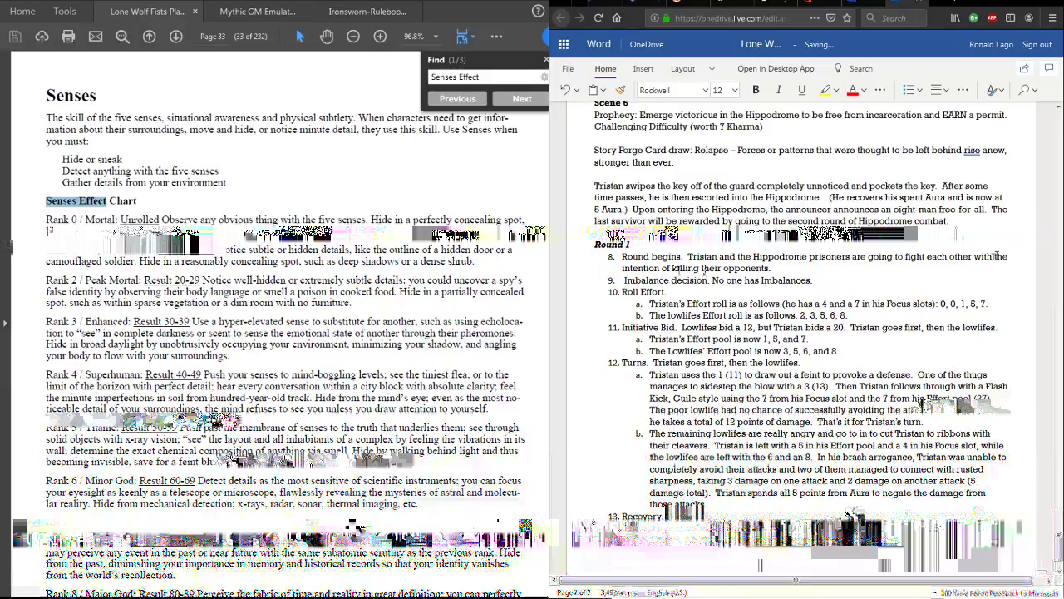
- In the Hippodrome "Round begins" item, replace "killing their opponents" with "being the last man standing" and end it with a period
drag(975, 256, 771, 277)
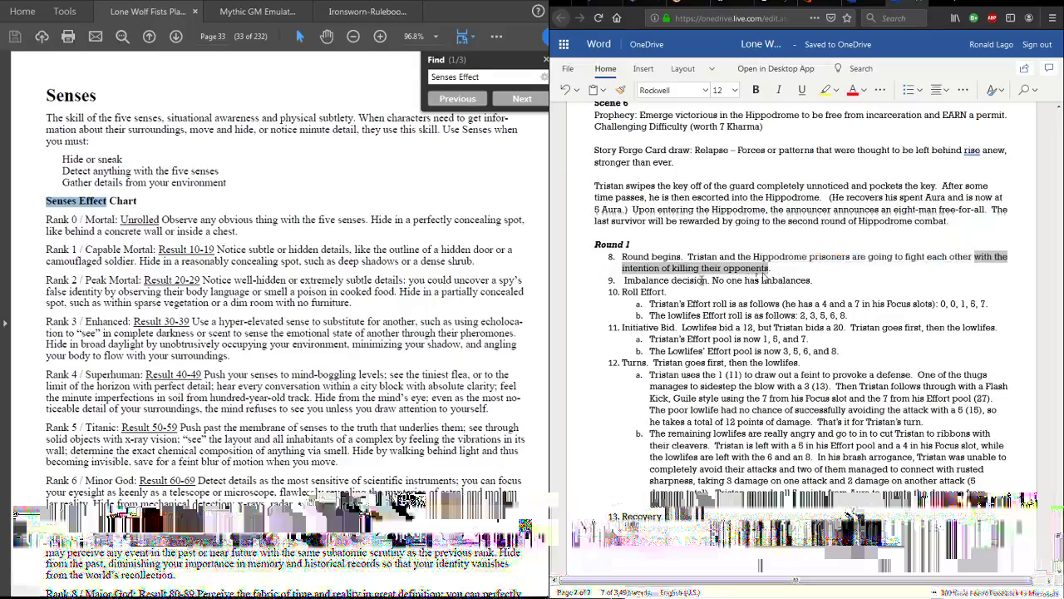
drag(672, 268, 770, 268)
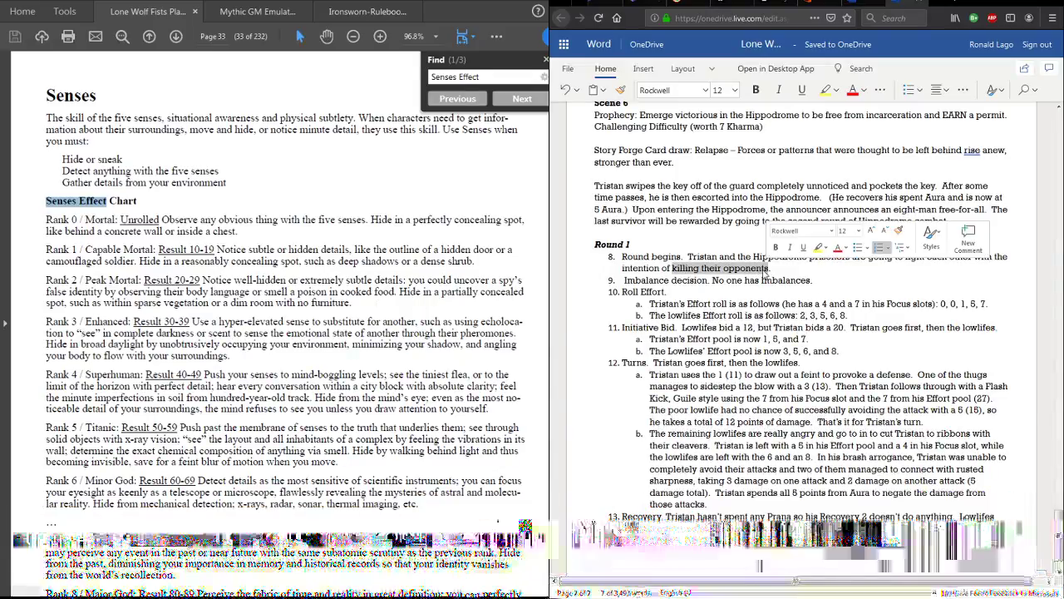
text(being the last ma)
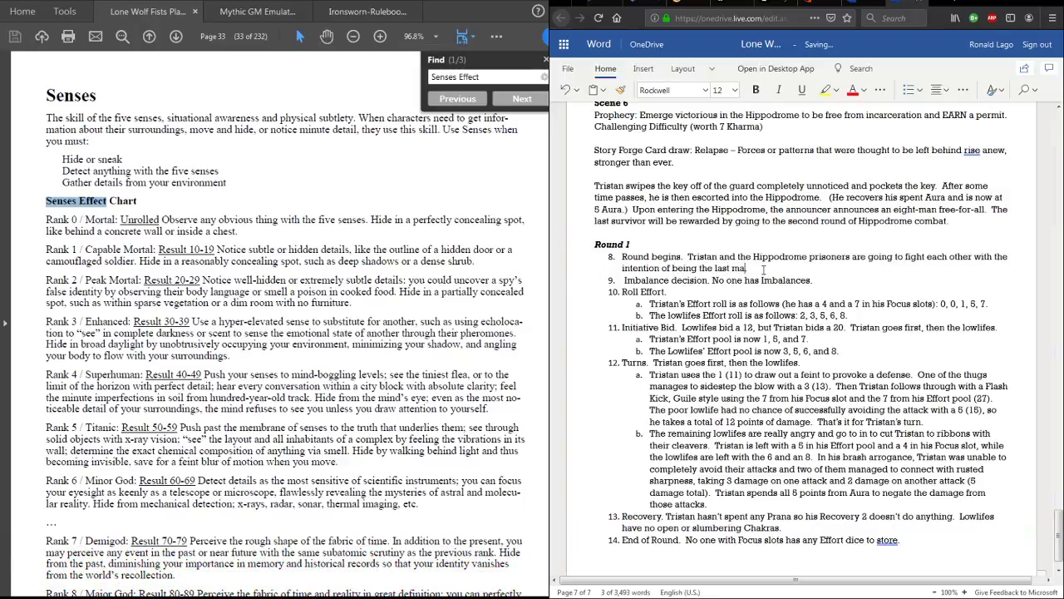
text(n standing)
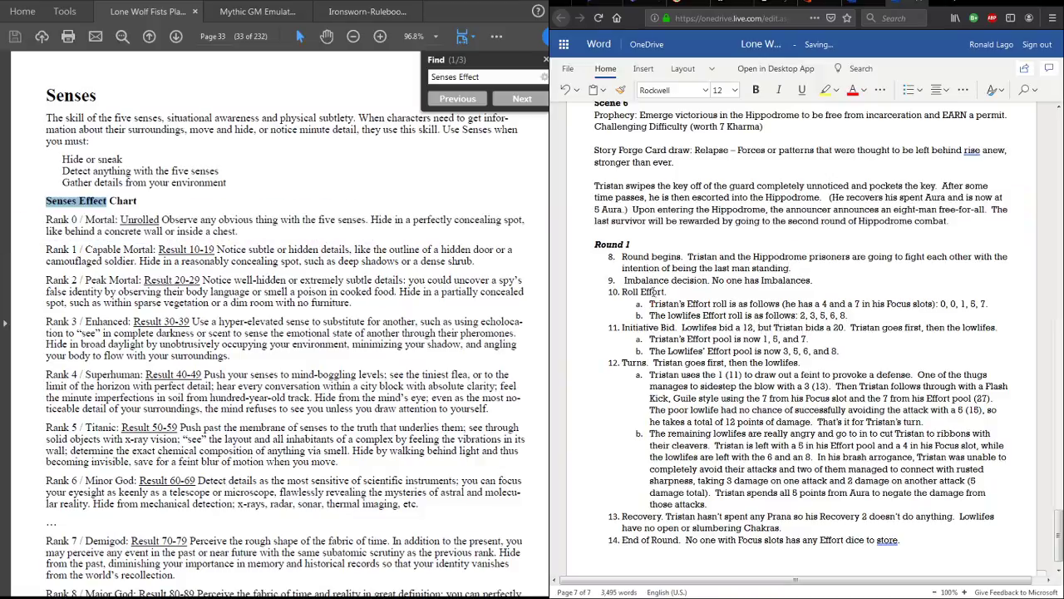
text(.)
- Renumber the Hippodrome Round 1 list to start at 1, making Imbalance decision item 2 and Roll Effort item 3
key(BackSpace)
key(ctrl+z)
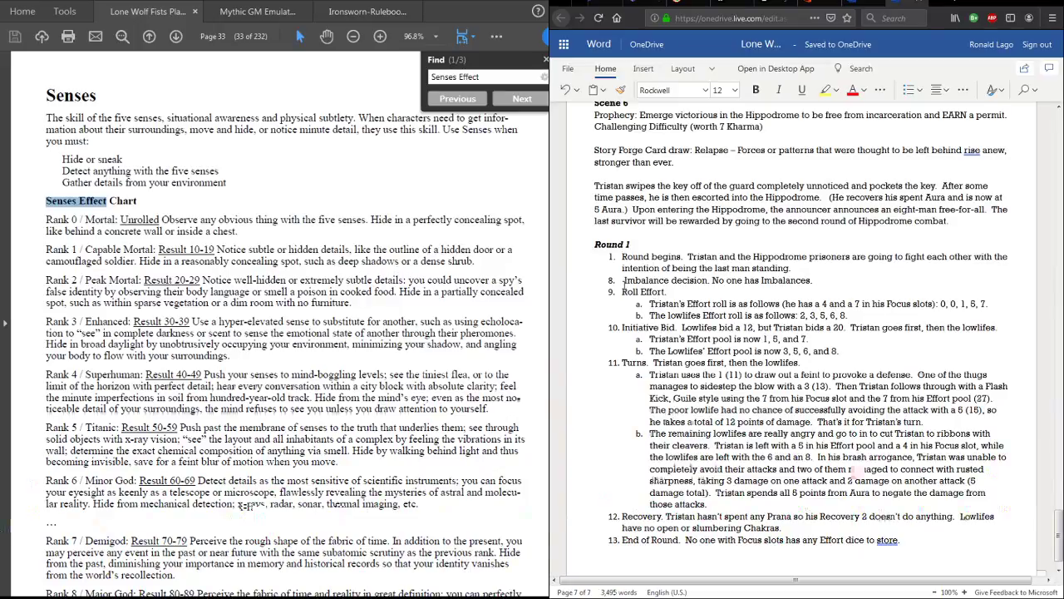
key(Down)
key(Down)
key(BackSpace)
key(ctrl+z)
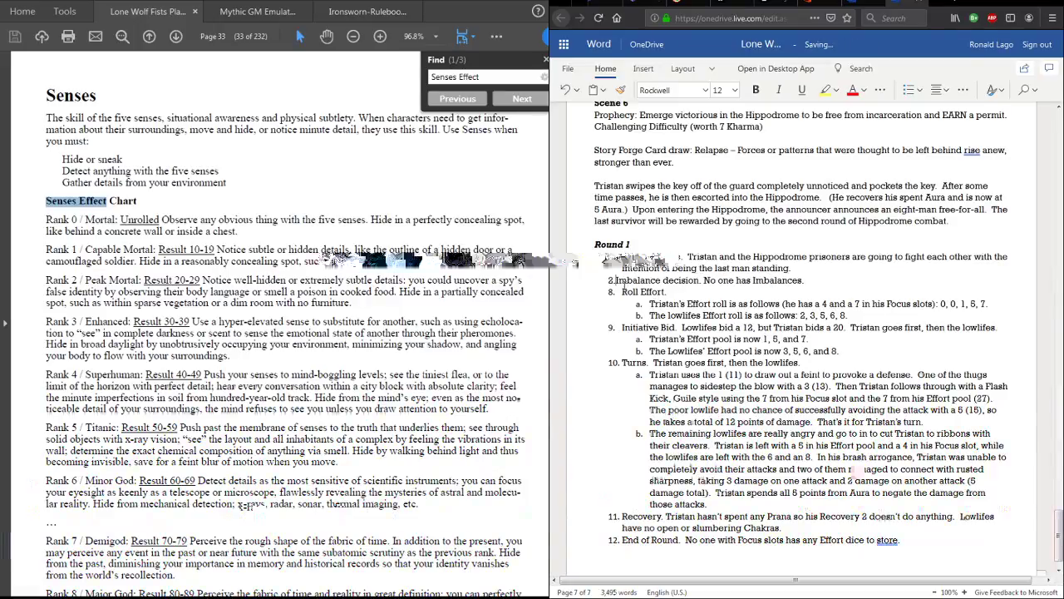
key(Down)
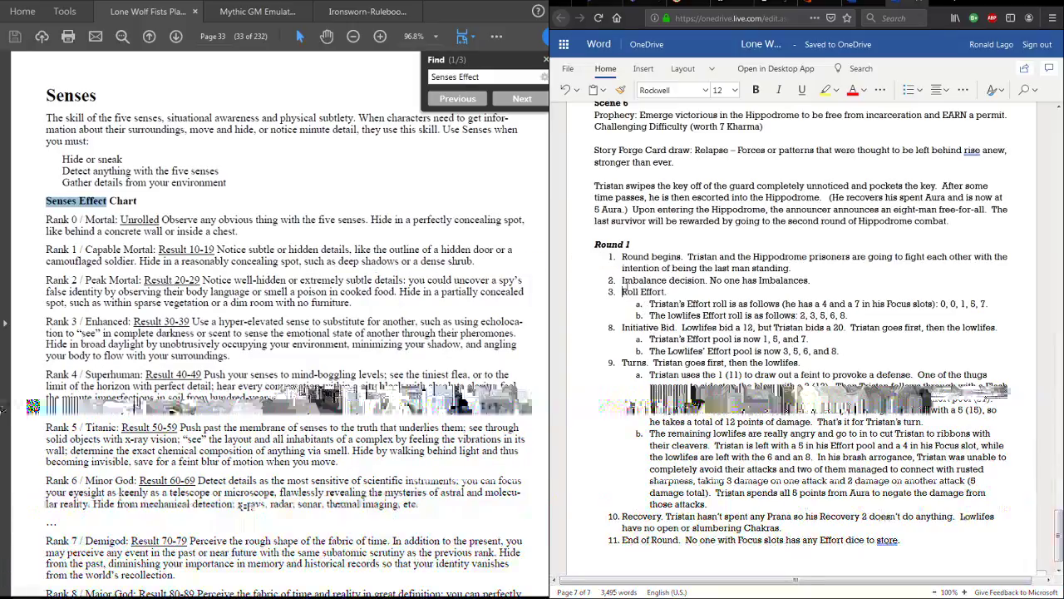
- Insert a new numbered item "Roll Initiative (a 1d10 roll)." above Roll Effort
key(Return)
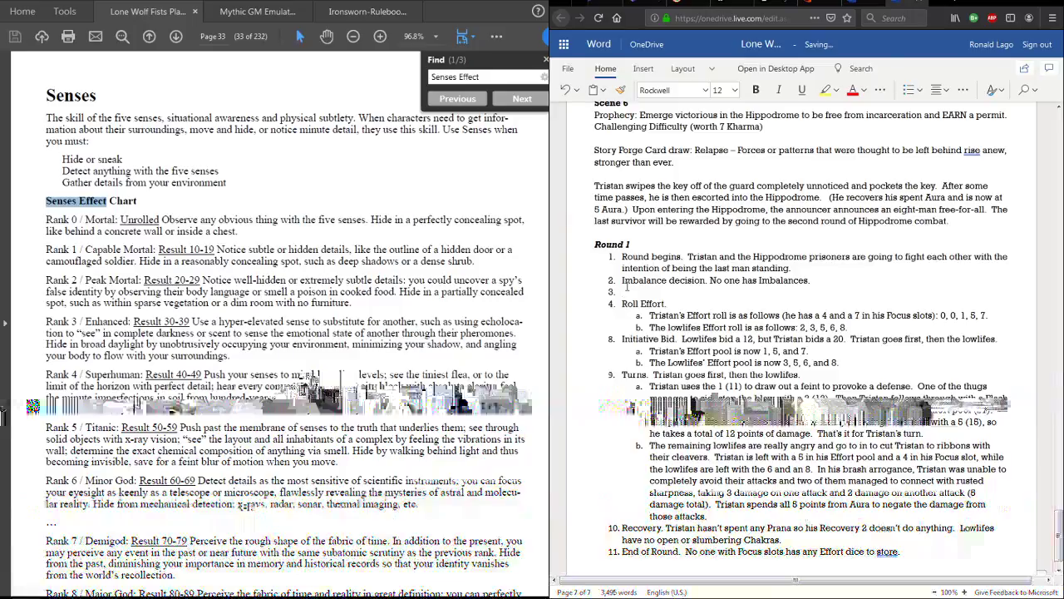
text(Roll Initiative (a 1)
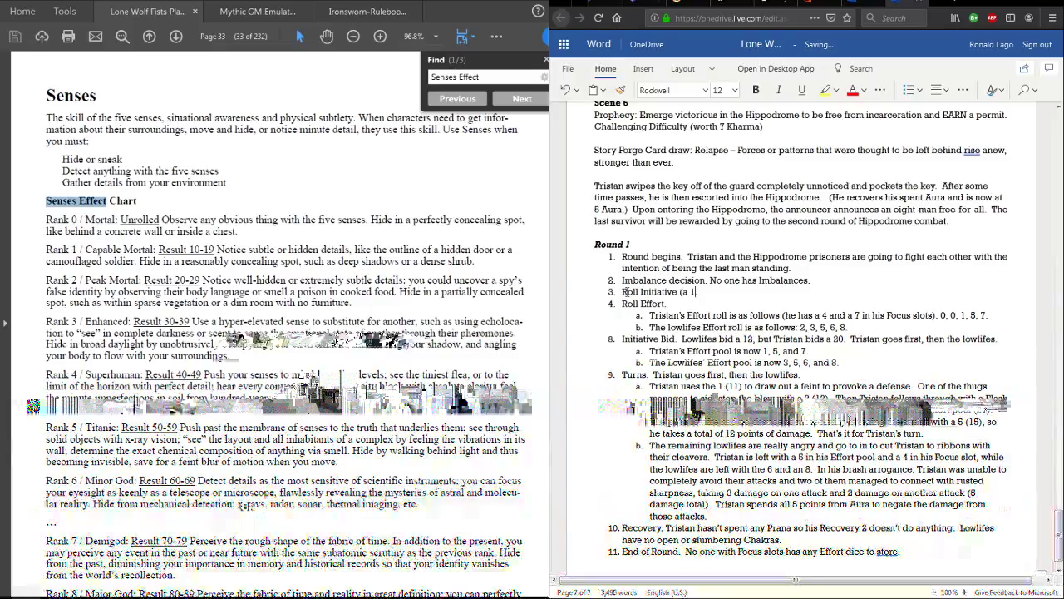
text(d10 roll).)
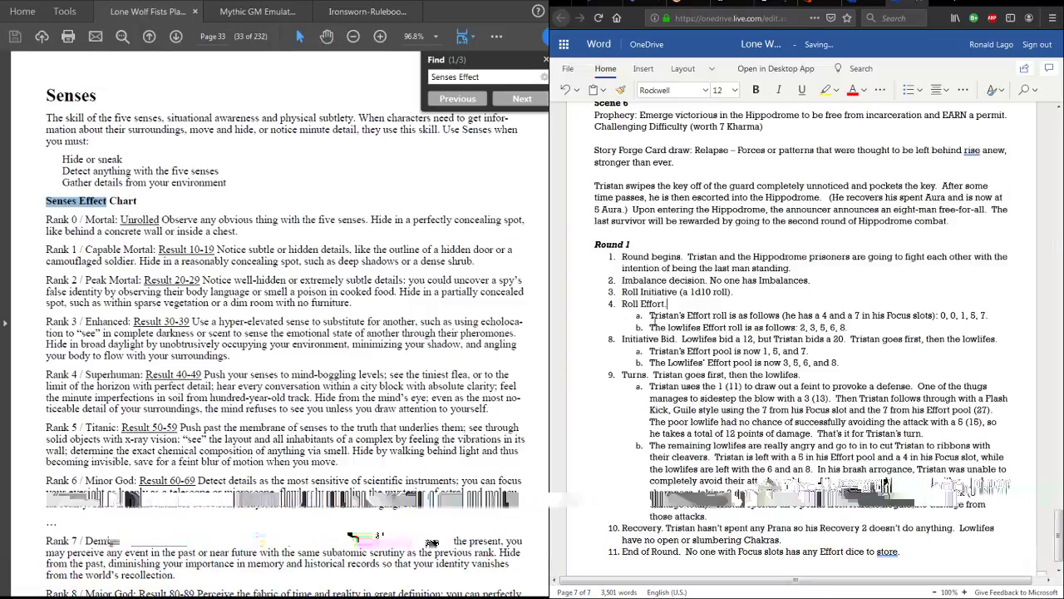
- Delete both sub-items under Roll Effort and continue the numbering with Initiative Bid as item 5
drag(651, 316, 847, 327)
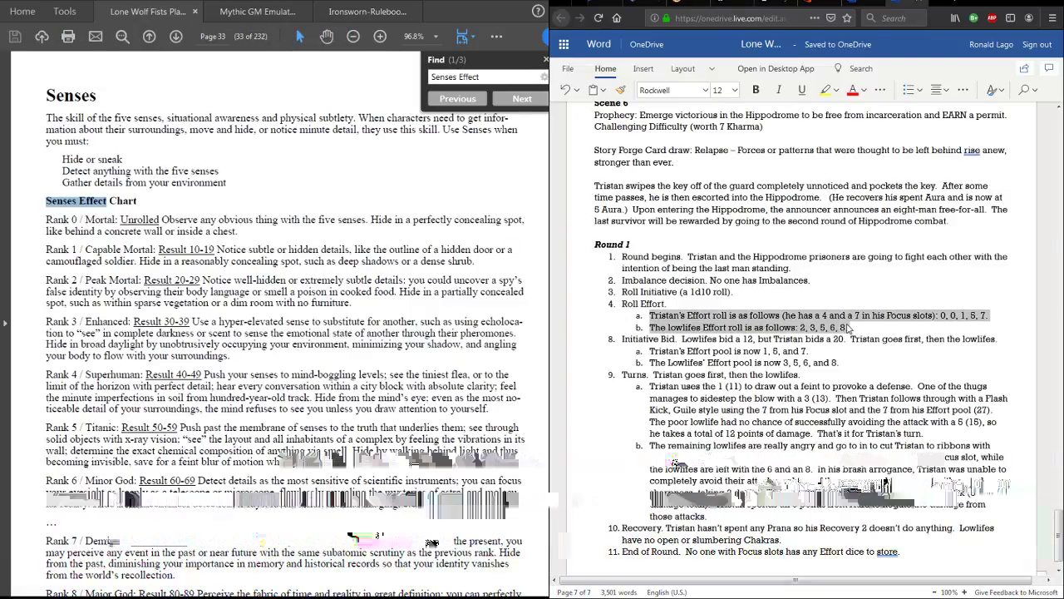
key(Delete)
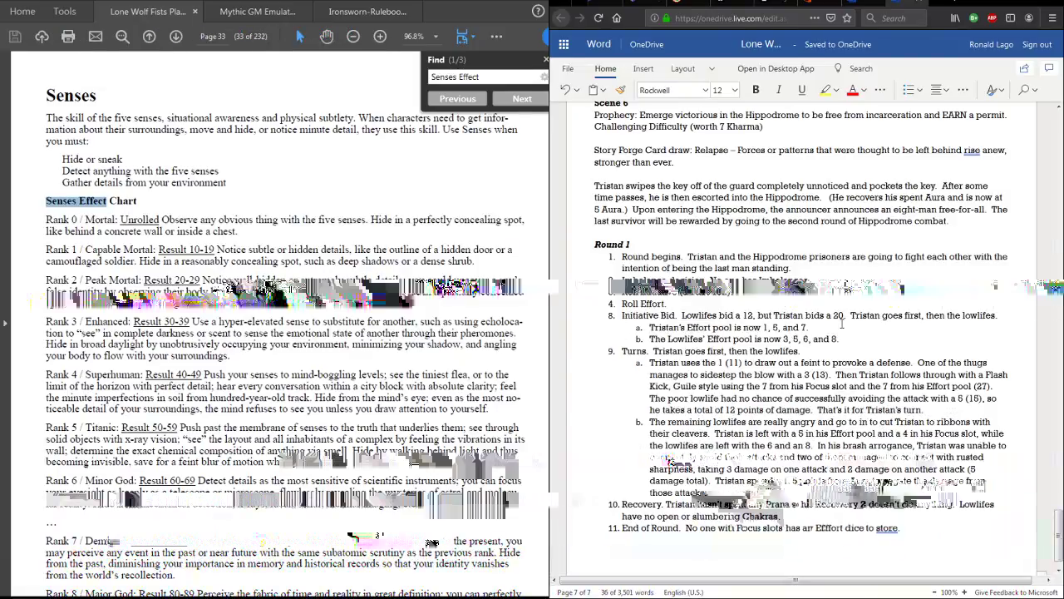
key(BackSpace)
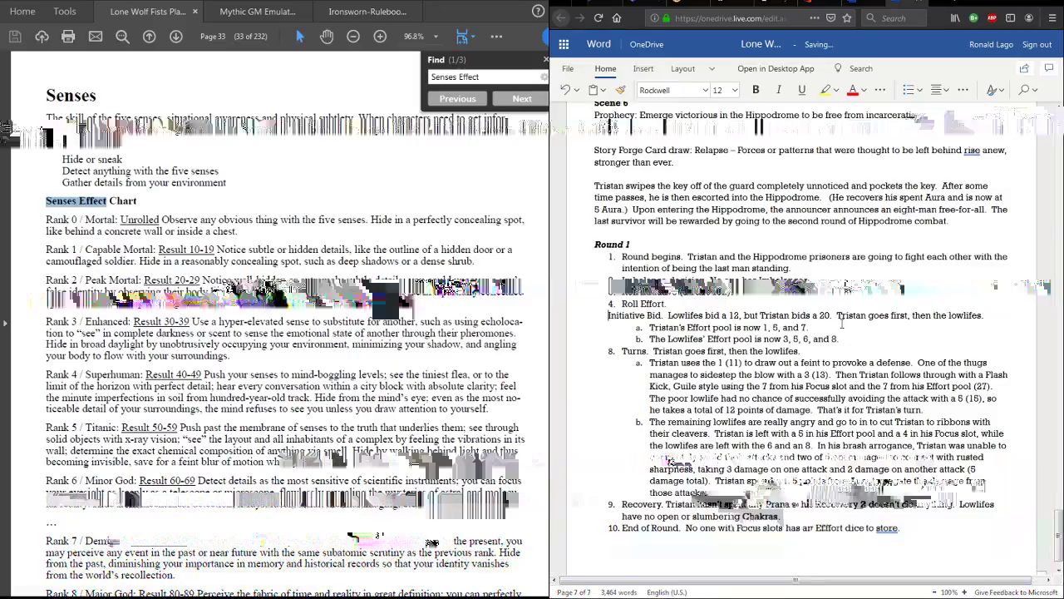
key(ctrl+z)
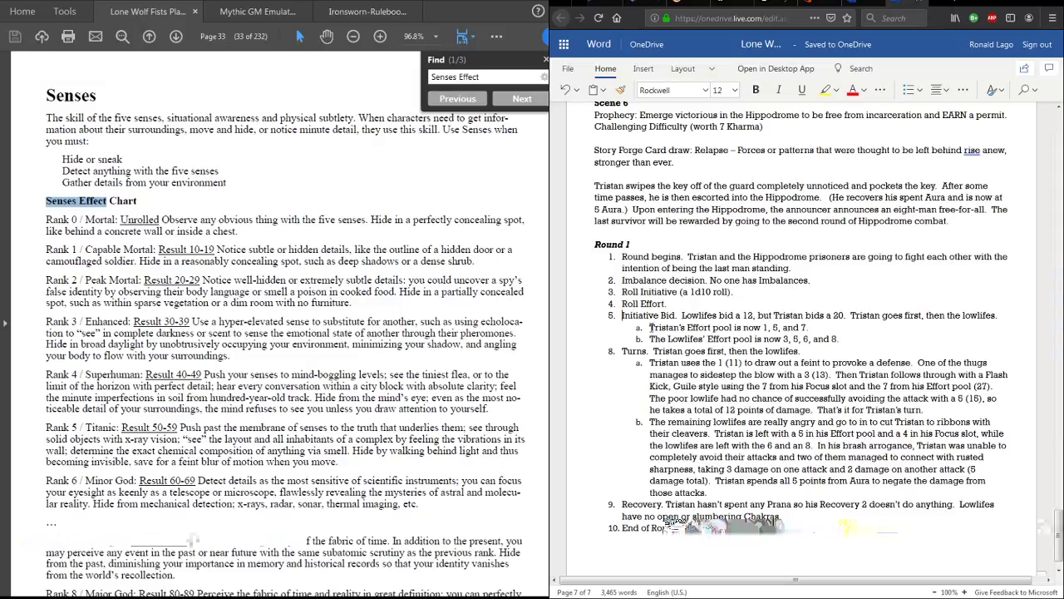
- Strip the Initiative Bid item of its two Effort pool sub-items and its bid details, leaving only the heading
drag(650, 327, 840, 344)
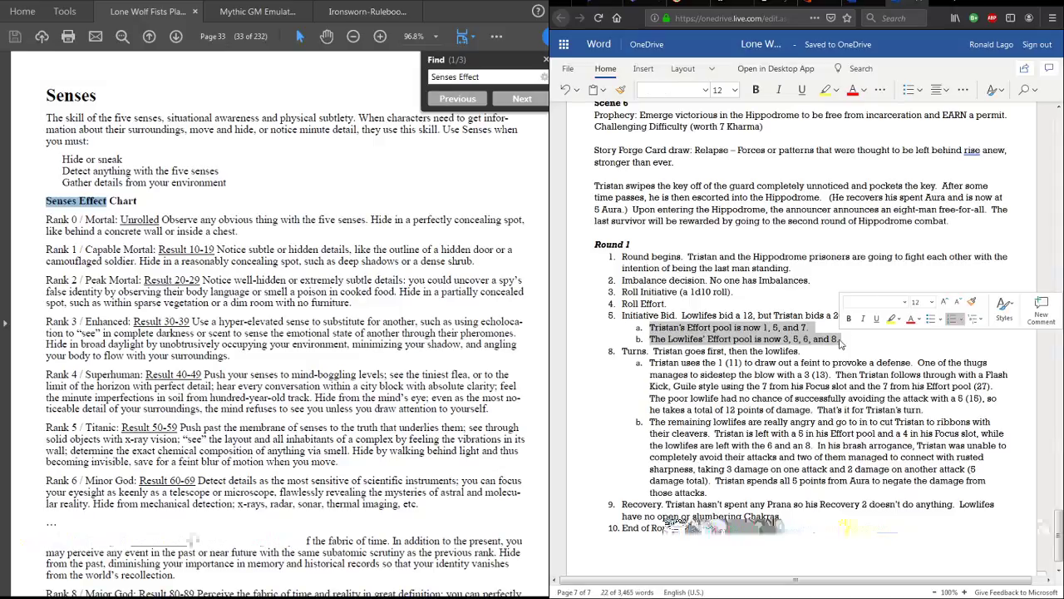
key(Delete)
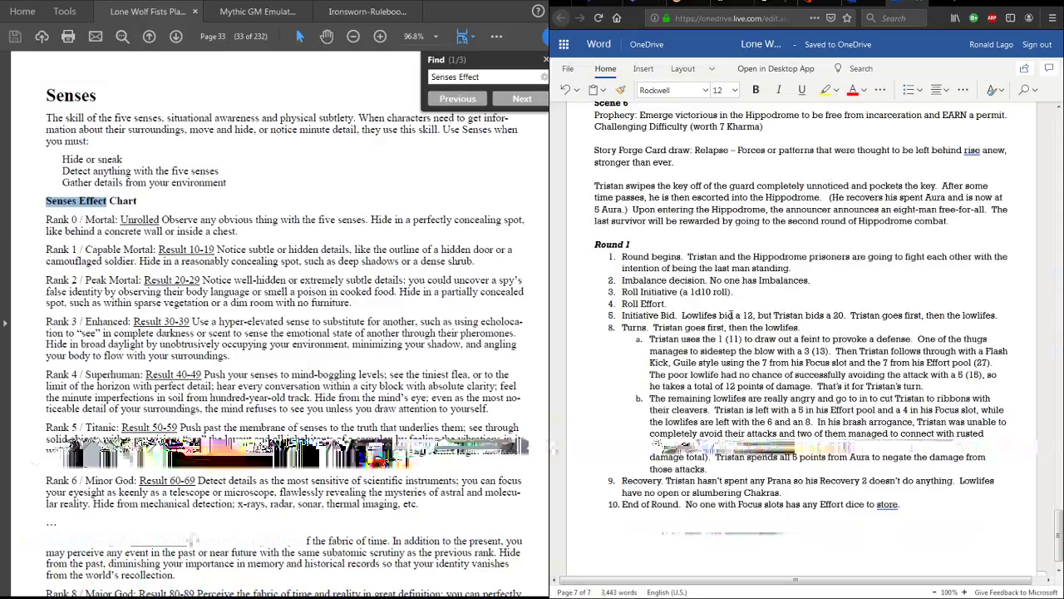
drag(683, 315, 991, 316)
key(Delete)
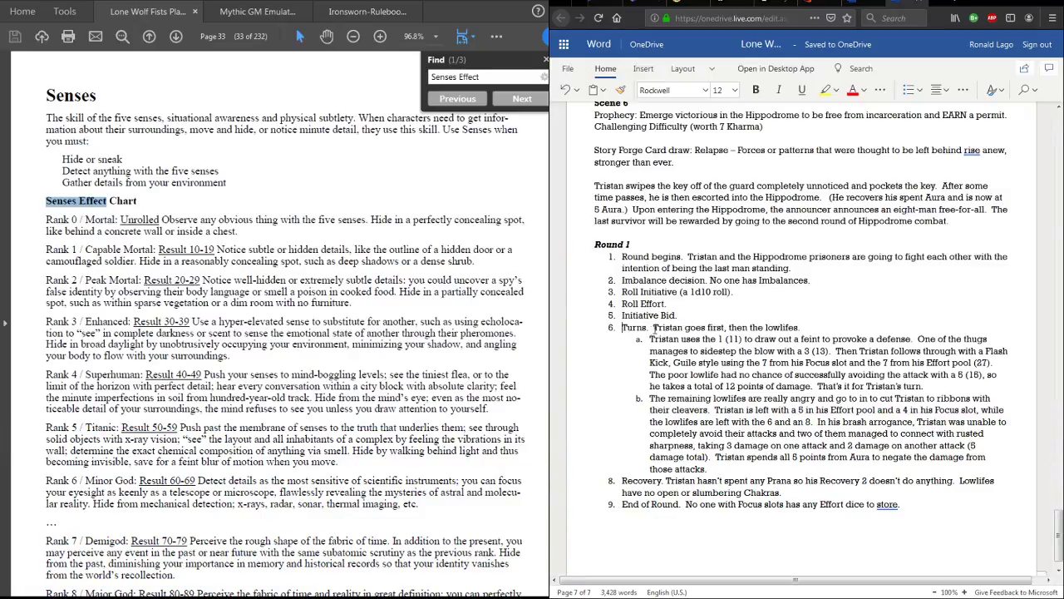
- Delete the turn order and both combat descriptions under Turns, keeping Recovery as its own item 7
drag(655, 327, 709, 471)
key(BackSpace)
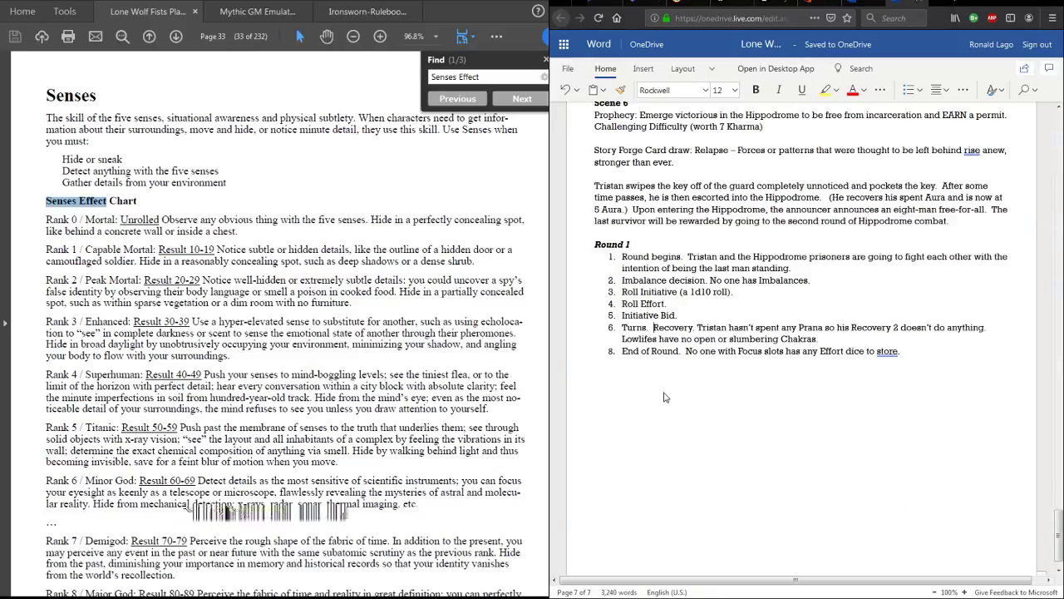
key(Return)
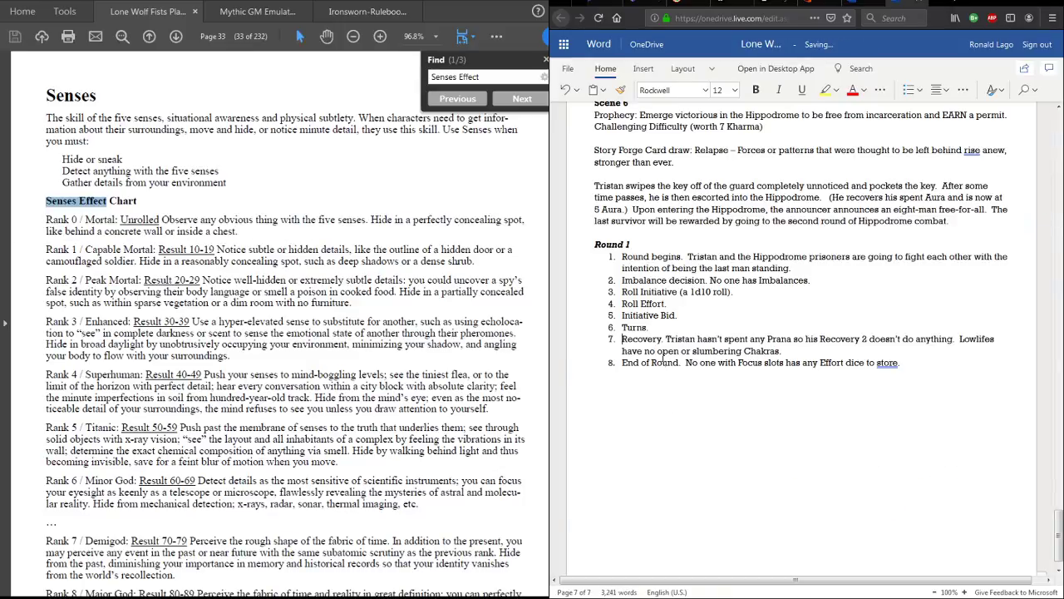
- Delete the old details after the Recovery and End of Round headings
drag(666, 339, 782, 353)
key(Delete)
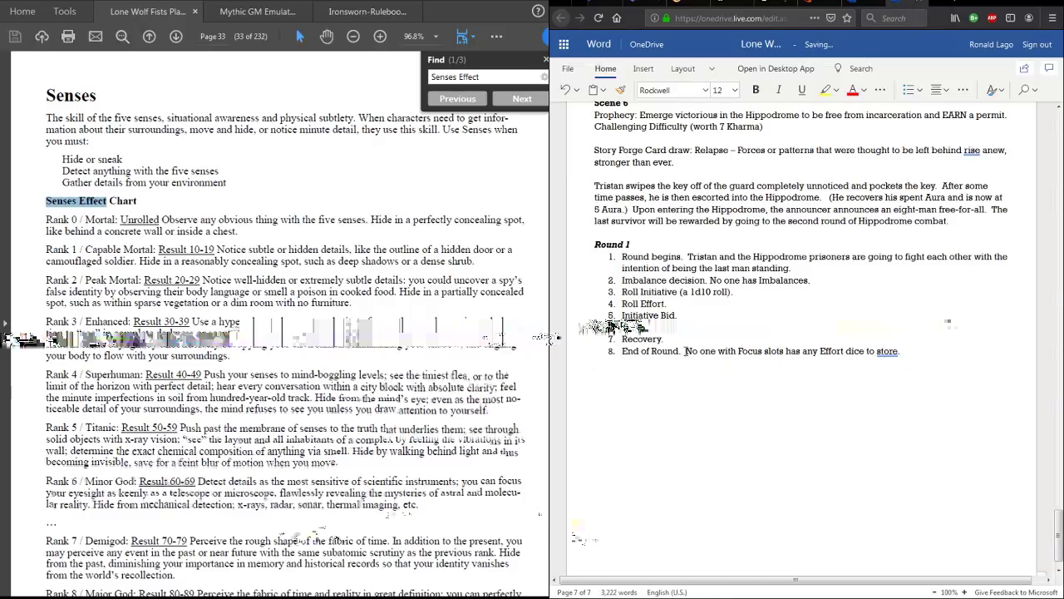
drag(685, 351, 896, 351)
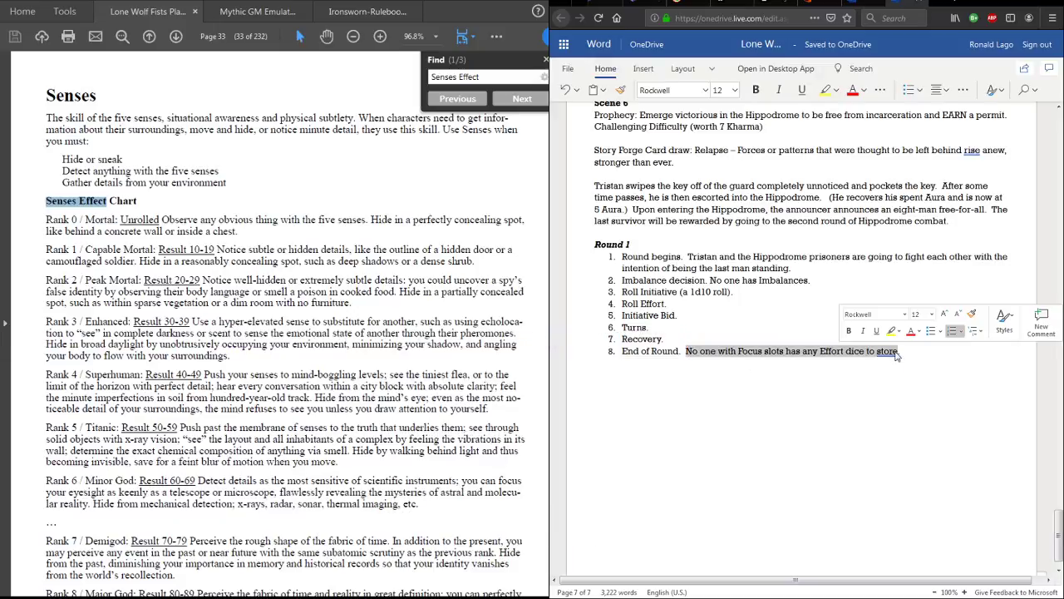
key(Delete)
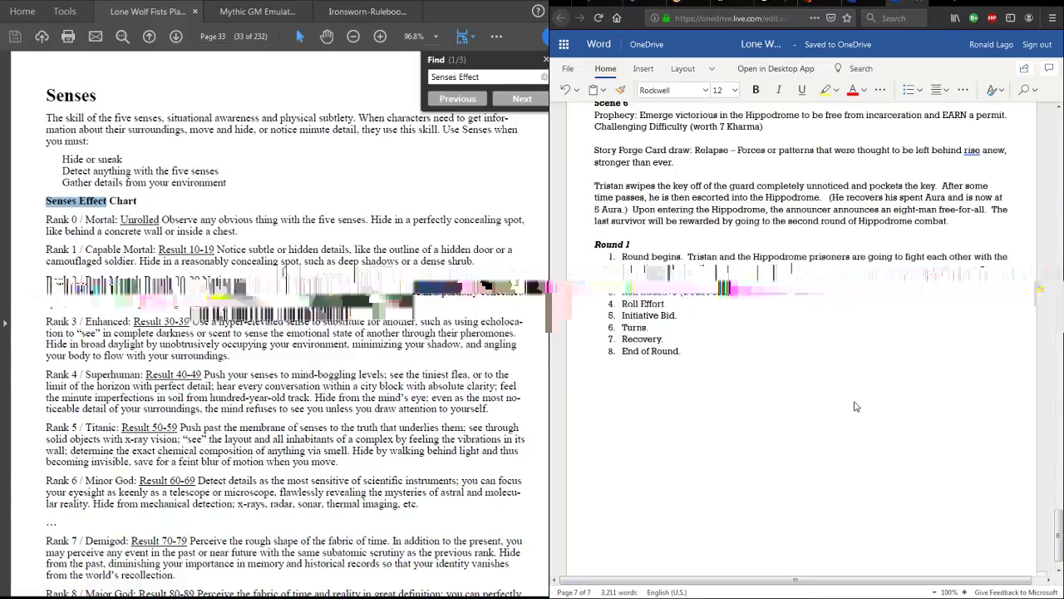
- Append "Tristan has 2 Recovery and 10 Prana." to the "Round begins" item
text(Trista)
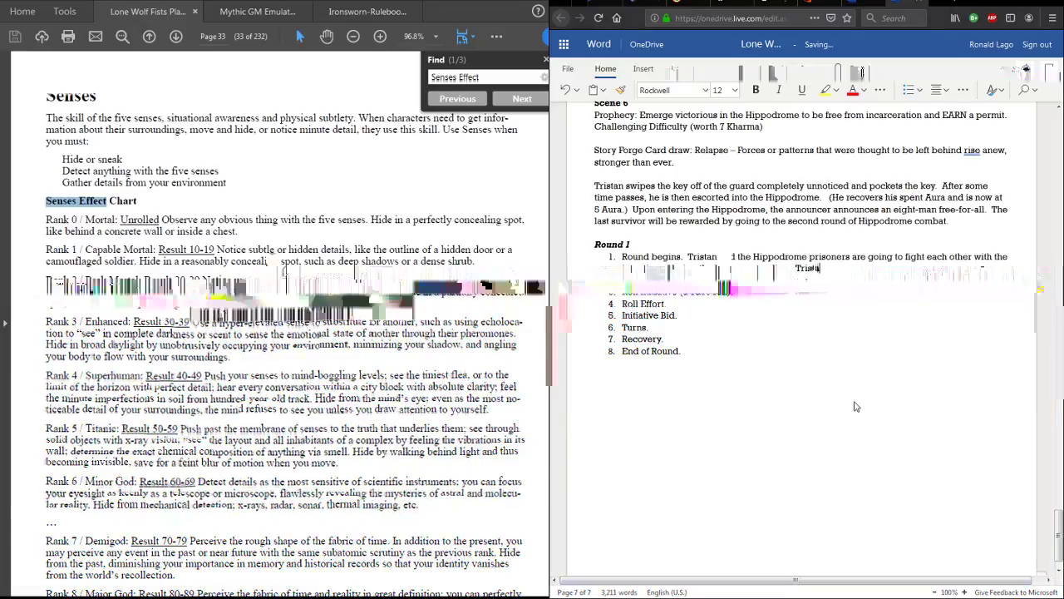
text(n has)
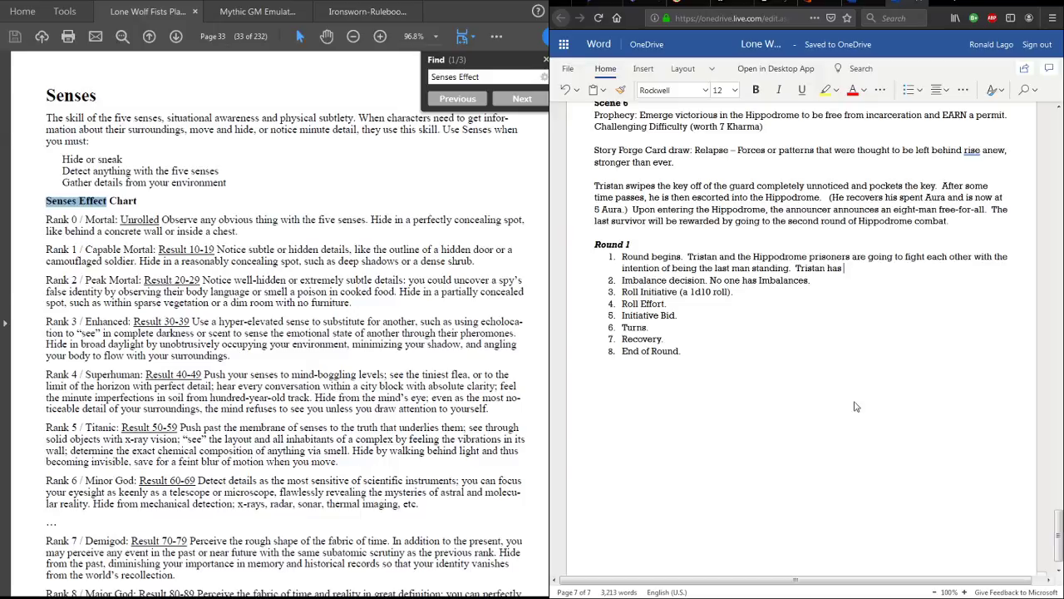
text(2 Recovery and 10 )
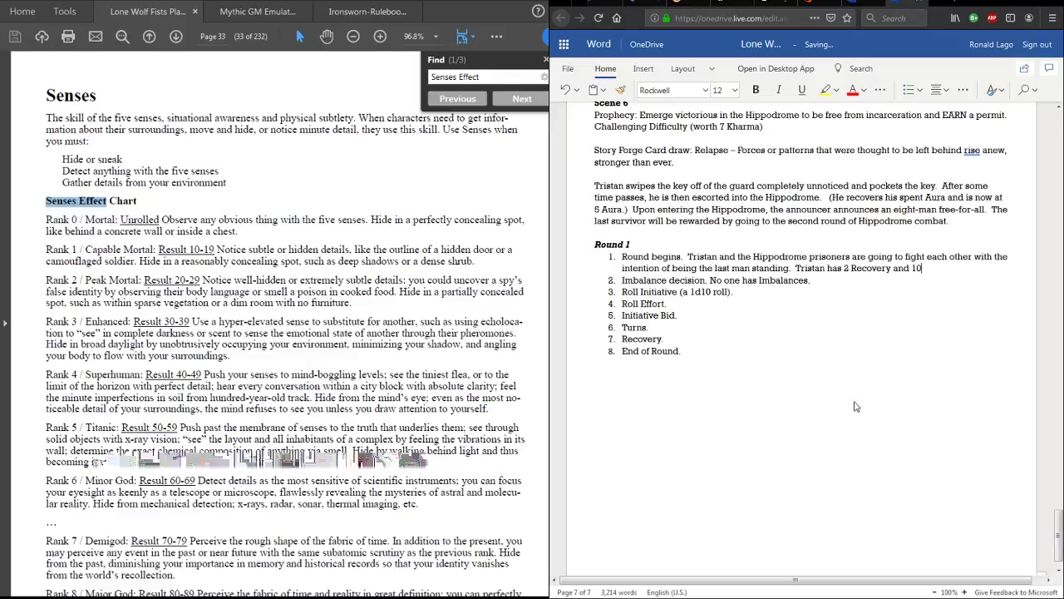
text(Prana.)
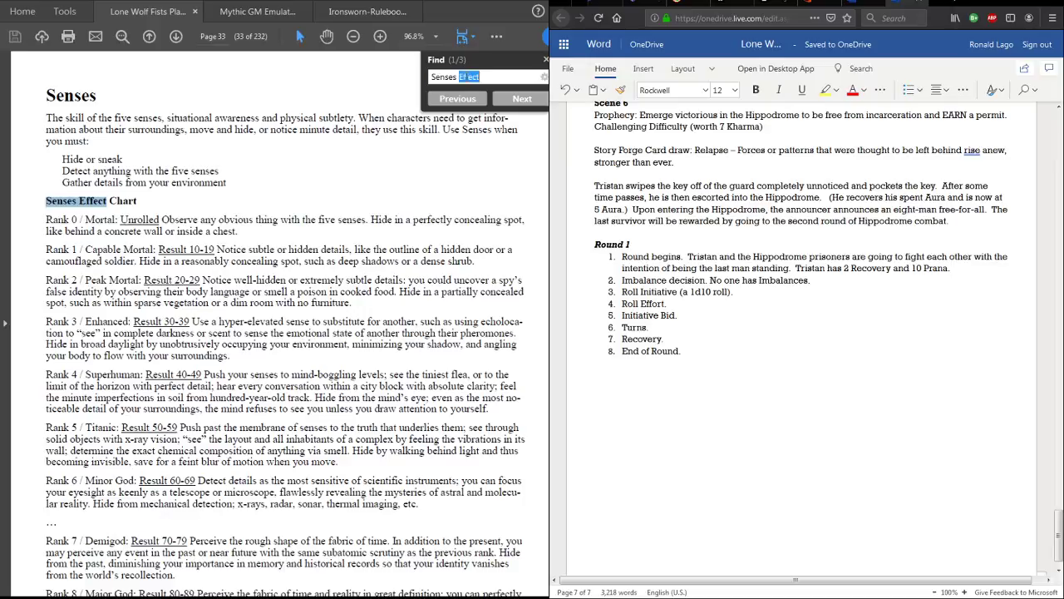
- Search the rulebook PDF for "Heart and", step through the matches, and return to the Senses page
triple_click(467, 76)
text(Heart and)
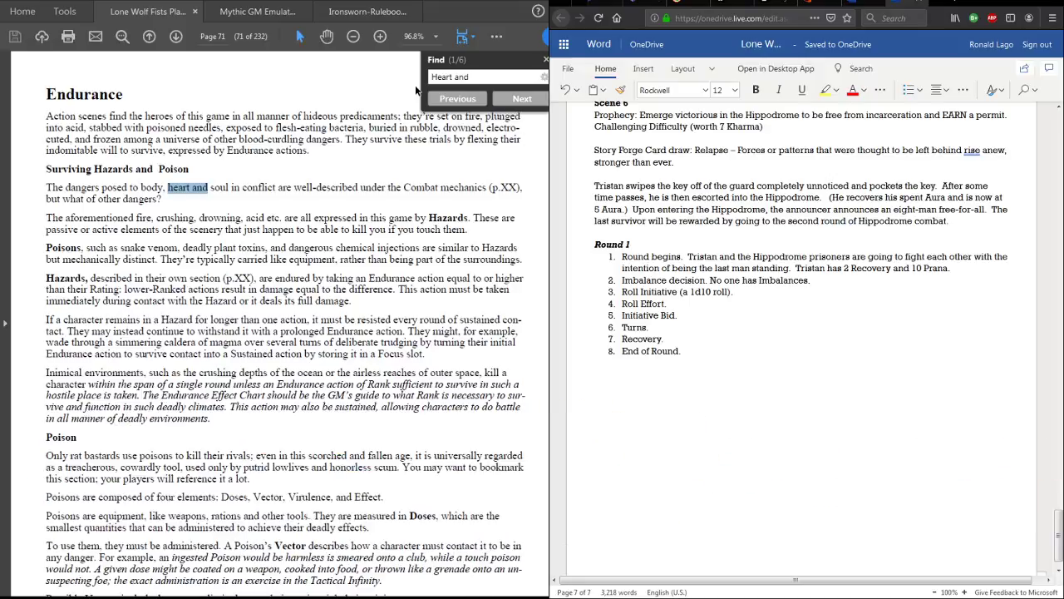
key(Return)
key(Return)
key(Return)
key(Return)
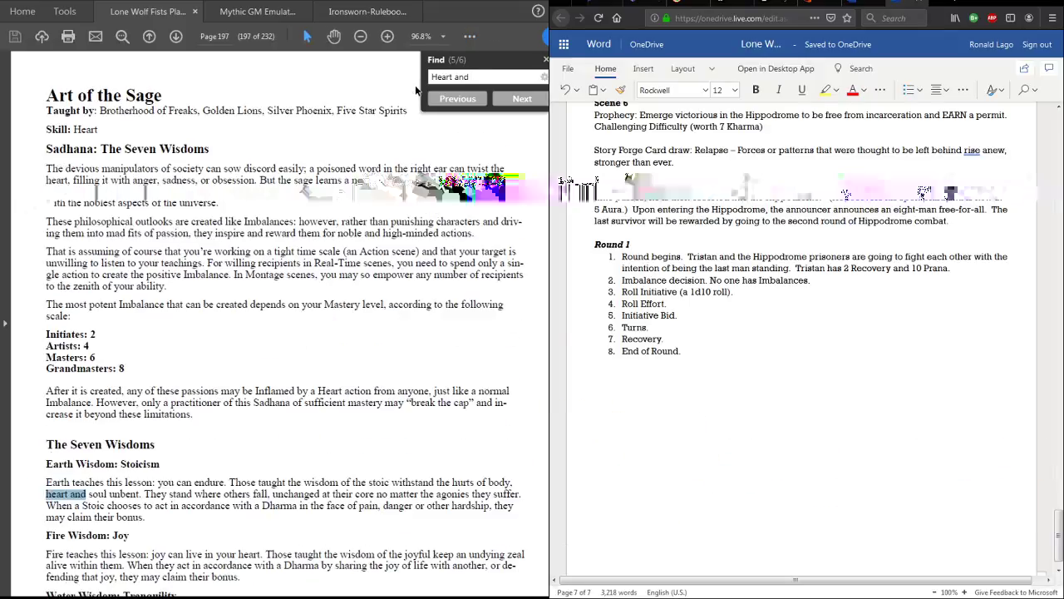
key(Return)
key(alt+Left)
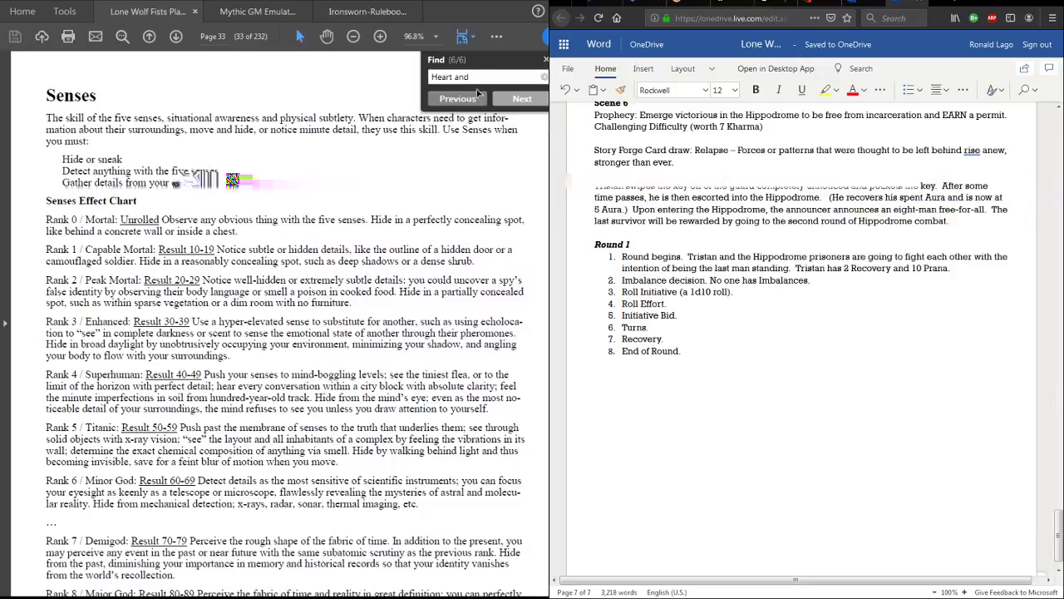
- Search the rulebook for "Golden Lions" and browse that faction's section to the Novice techniques of Heaven and Earth Romance
key(ctrl+f)
text(Golden Lion)
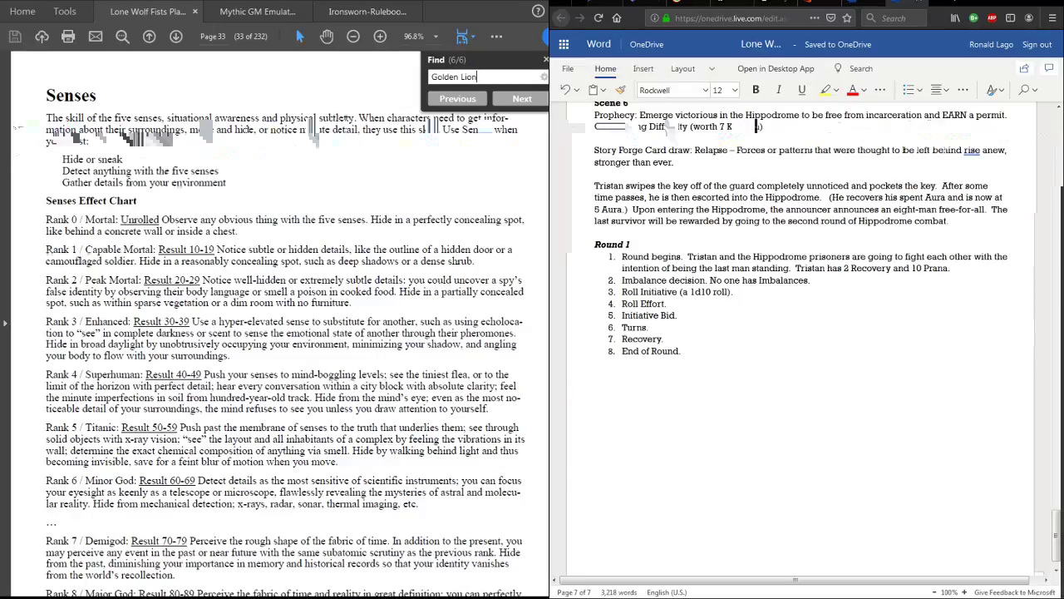
key(Return)
text(s)
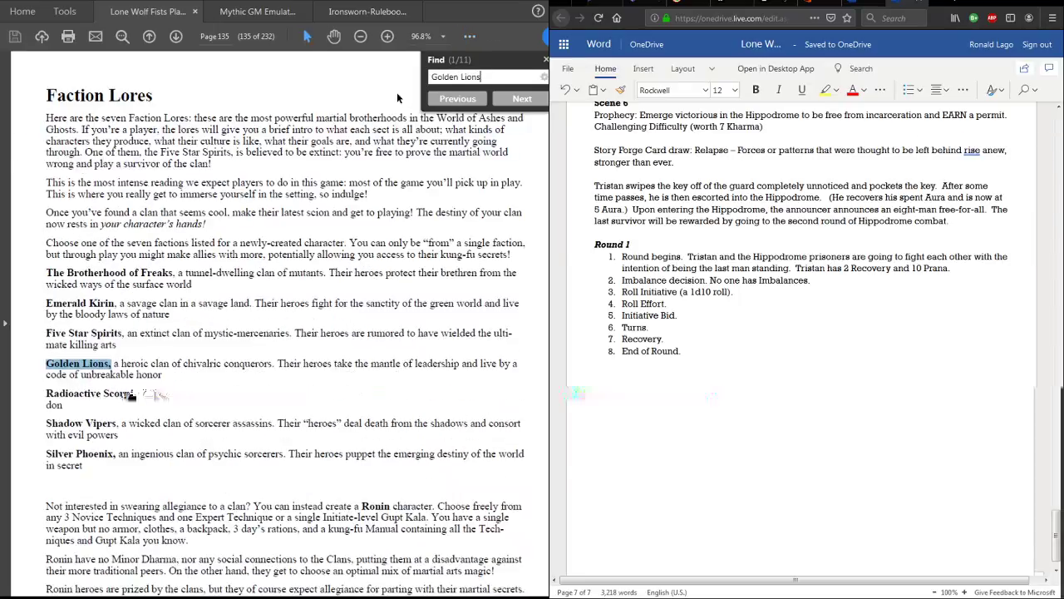
key(Return)
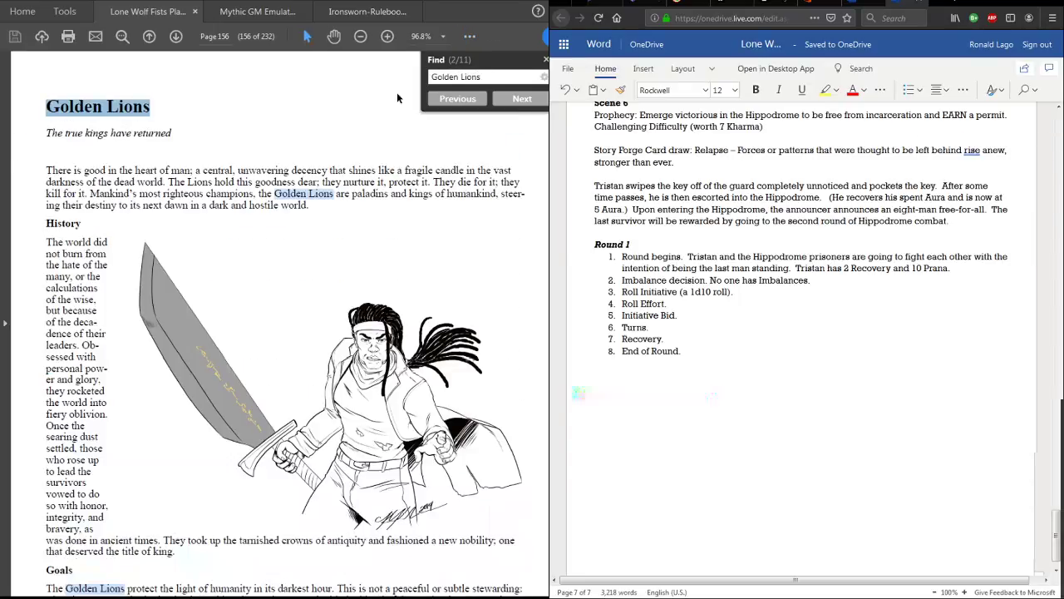
scroll(206, 311, down, 5)
scroll(206, 312, down, 9)
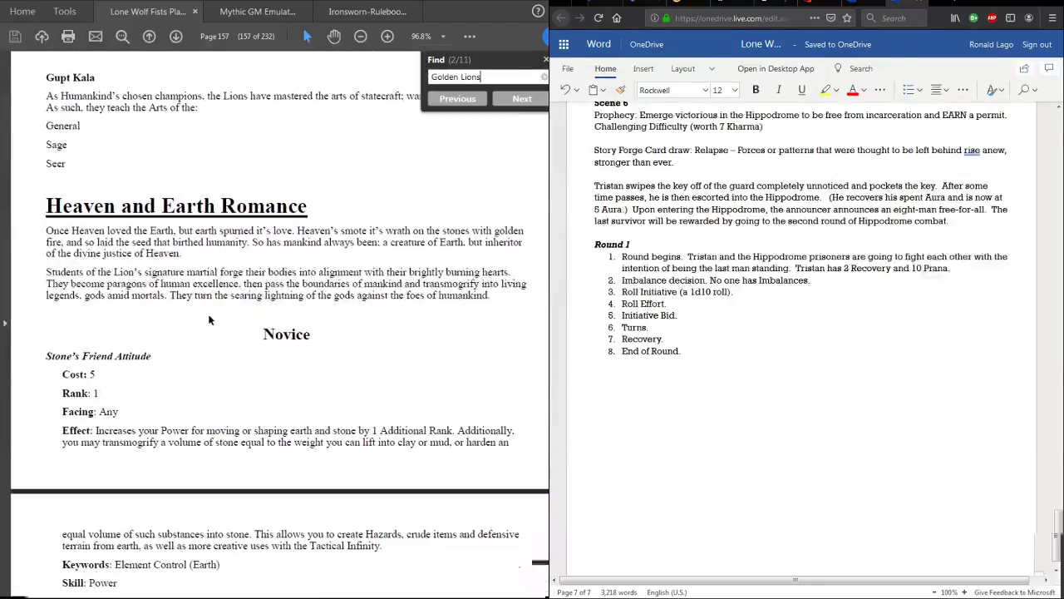
scroll(216, 235, down, 2)
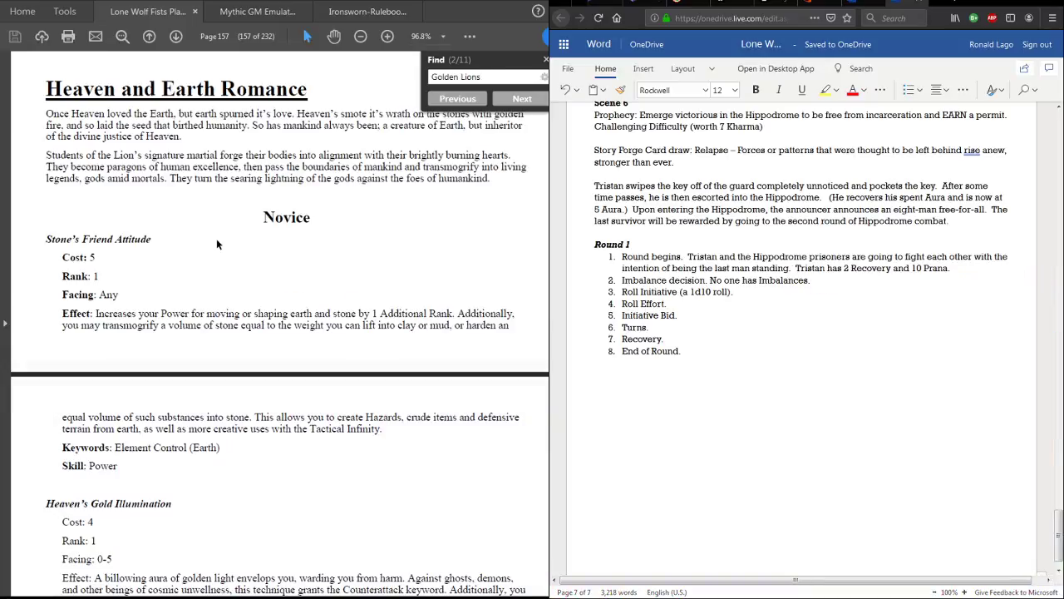
scroll(166, 267, down, 2)
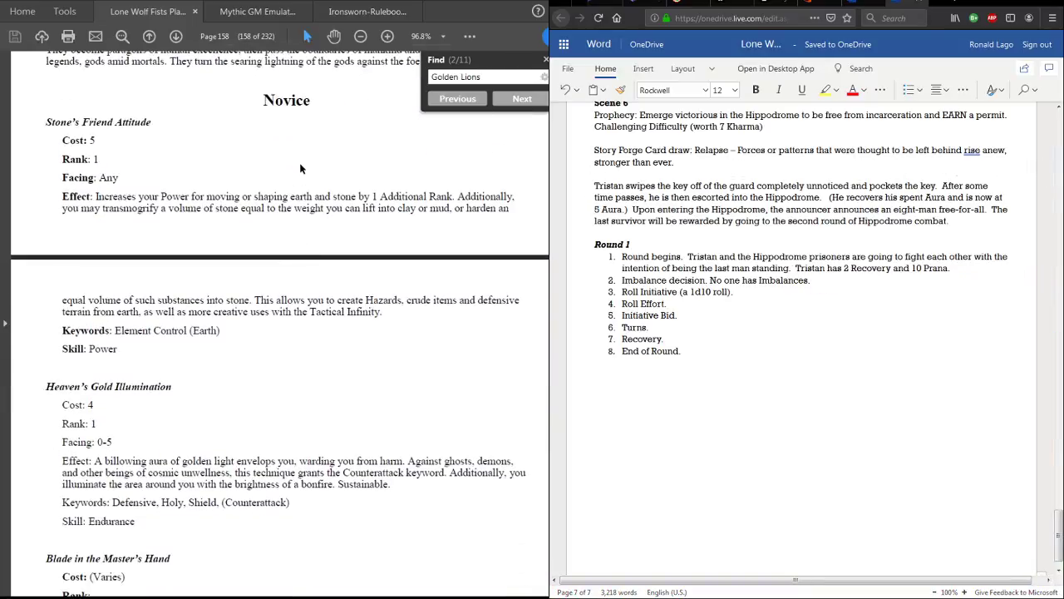
- Read through the Novice and Expert techniques of Heaven and Earth Romance in the rulebook and return to the Novice section
scroll(152, 397, down, 9)
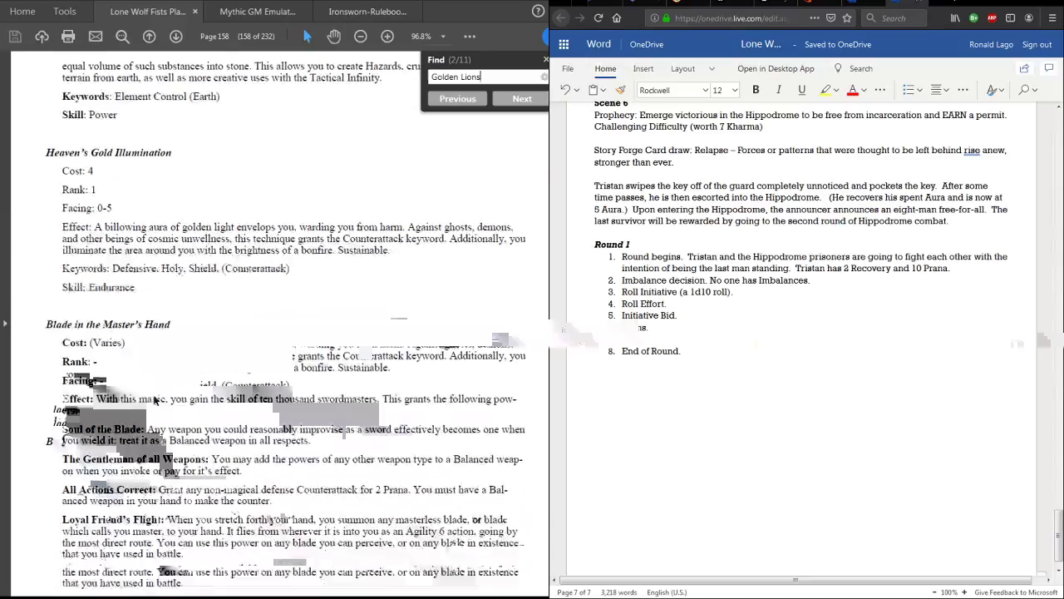
scroll(152, 396, down, 3)
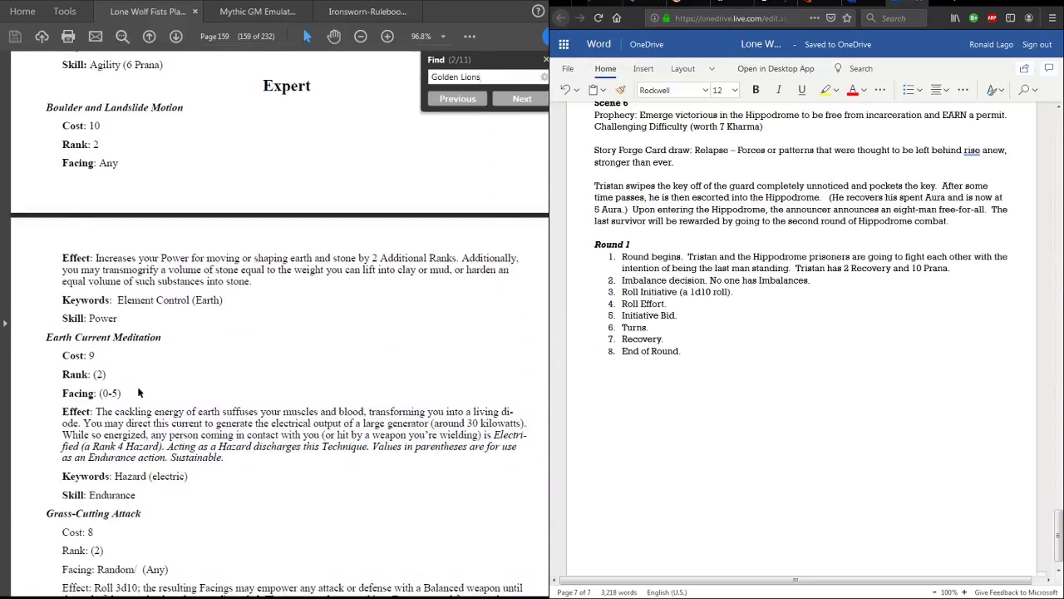
scroll(154, 414, up, 15)
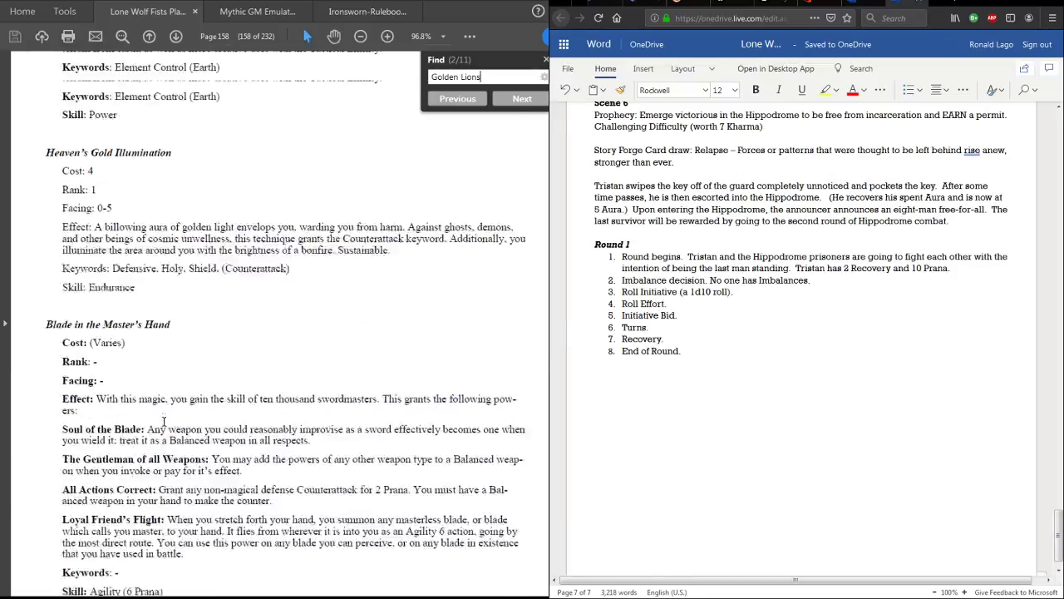
scroll(165, 420, down, 2)
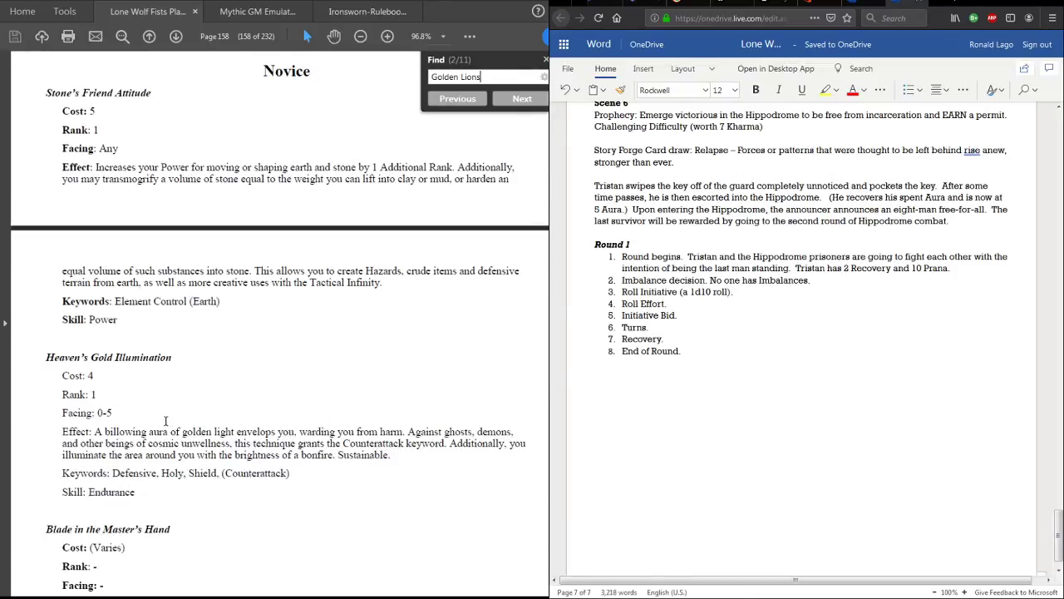
- Append "Tristan rolls a 6 and the prisoners roll a 0. Tristan goes first." to the Roll Initiative item of Round 1
click(697, 374)
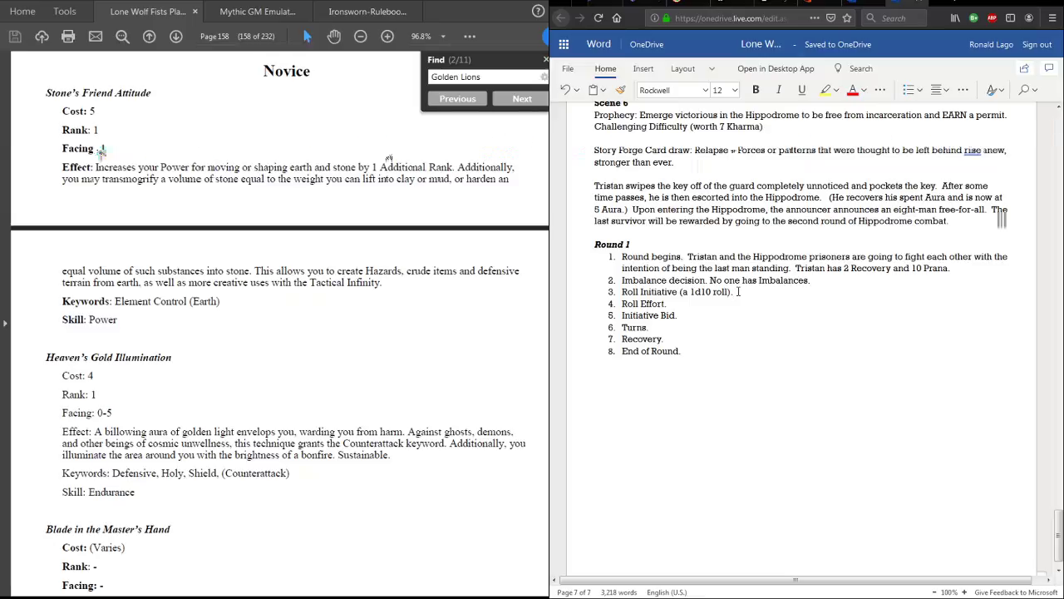
text(Tristan roll)
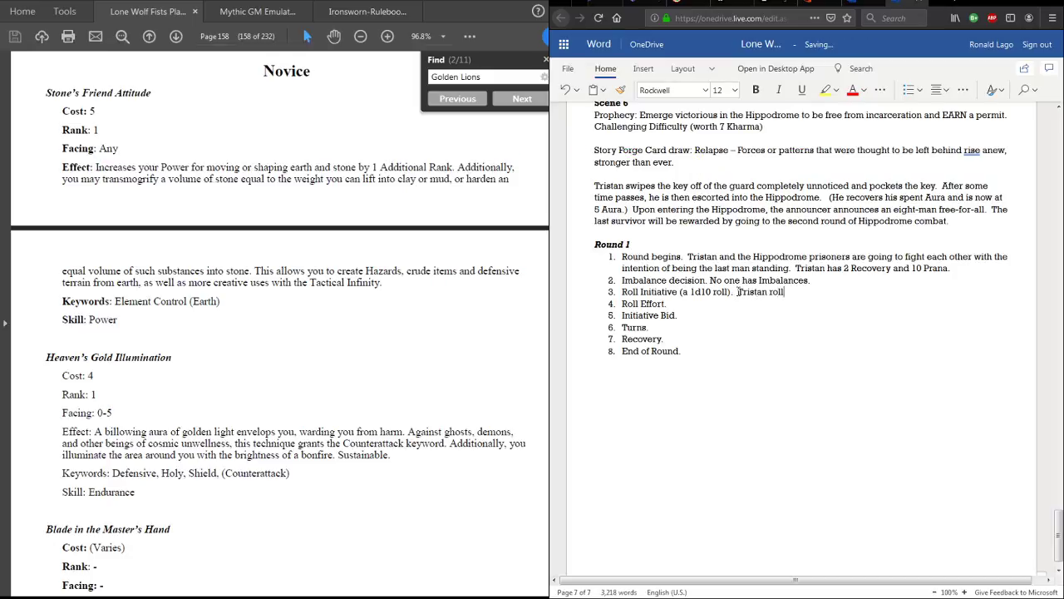
text(s a 6 and the prisoners roll a 0.  Tristan)
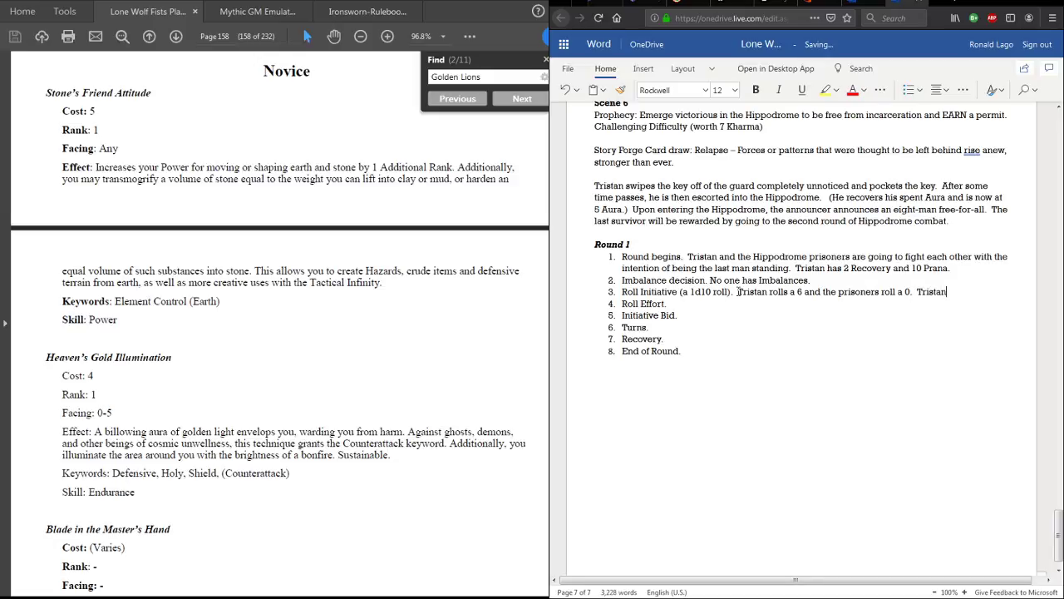
text( gores first)
- Append "Tristan rolls 0, 1, 5, 5, 9. The other seven prisoners roll 0, 2, 3, 3, 5, 7, 7." to the Roll Effort item
text(Tristan )
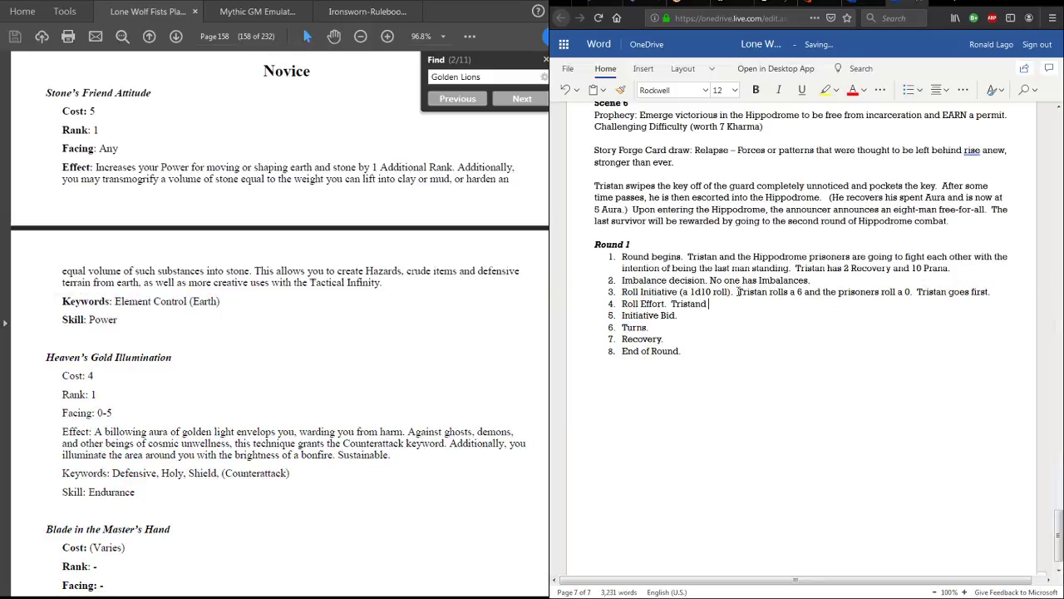
text(rolls)
text(0, 1, 5,)
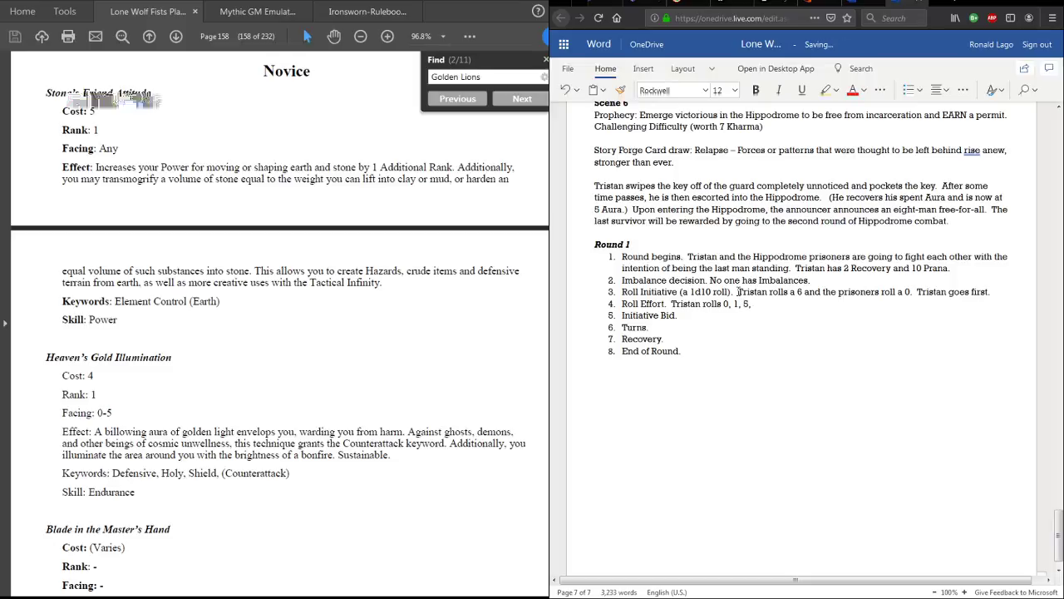
text( 5,)
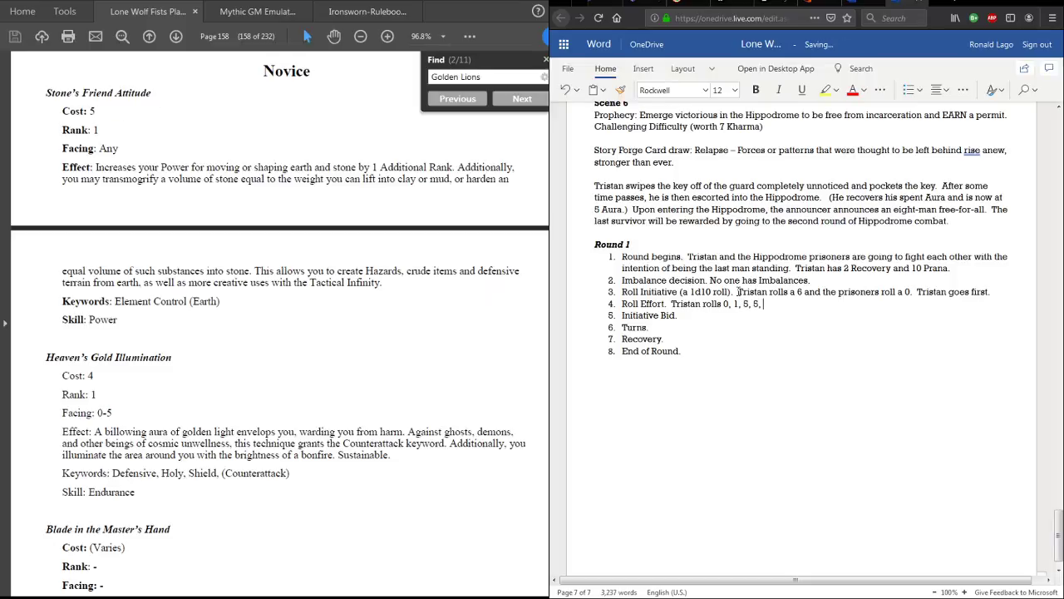
text( 9.  The)
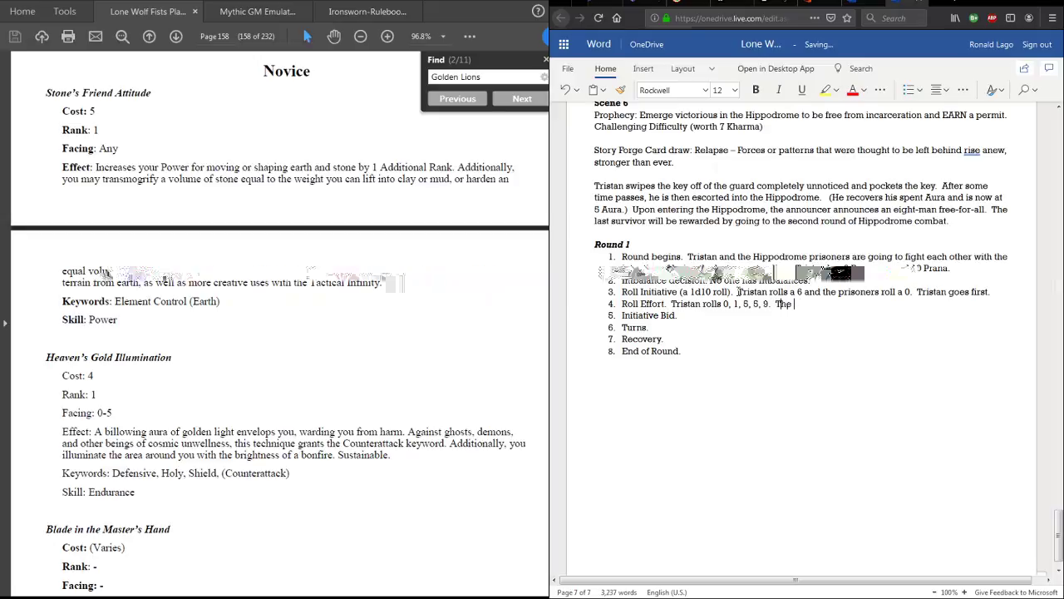
text( other)
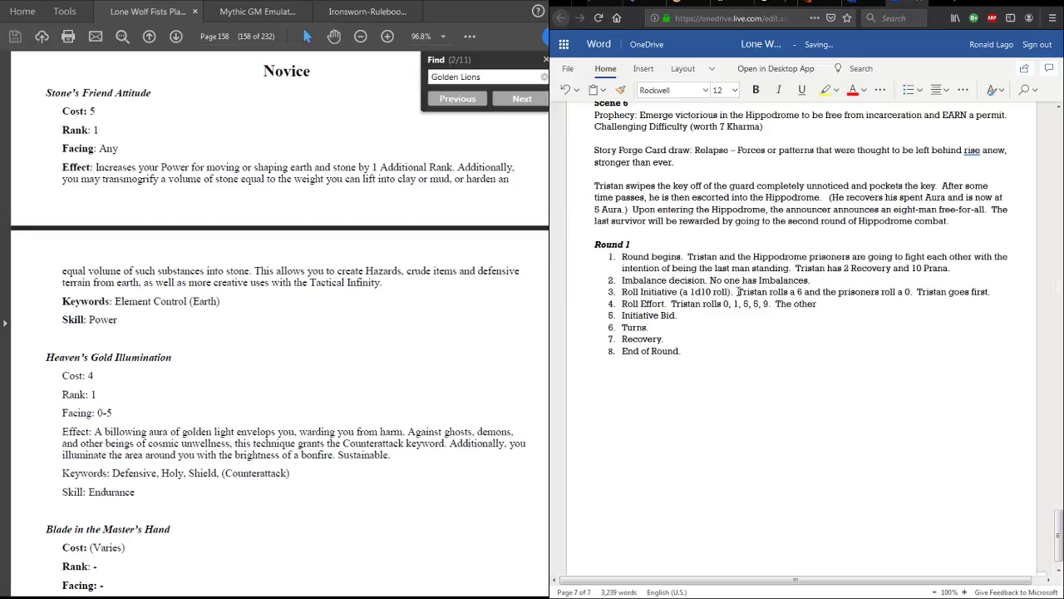
text( 7)
key(BackSpace)
text(sev)
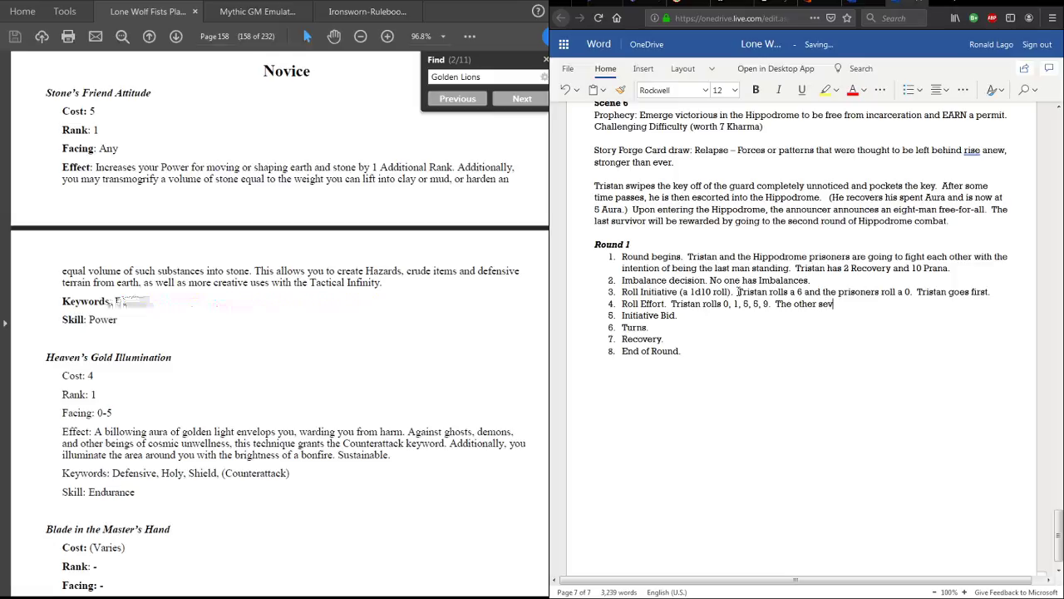
text(en prisoners roll)
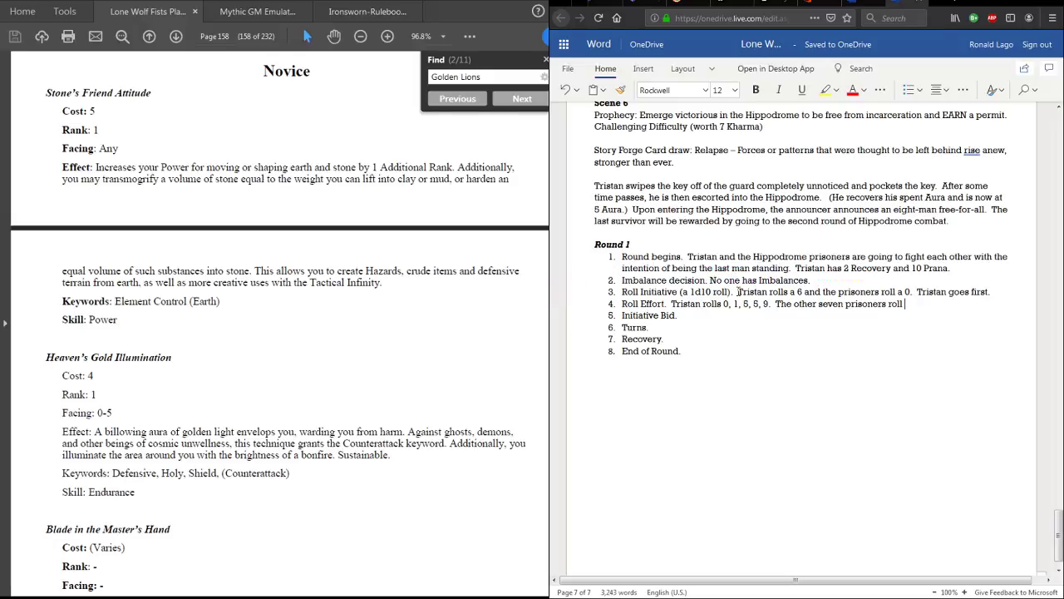
text(0, 2, 3, 3, 5, )
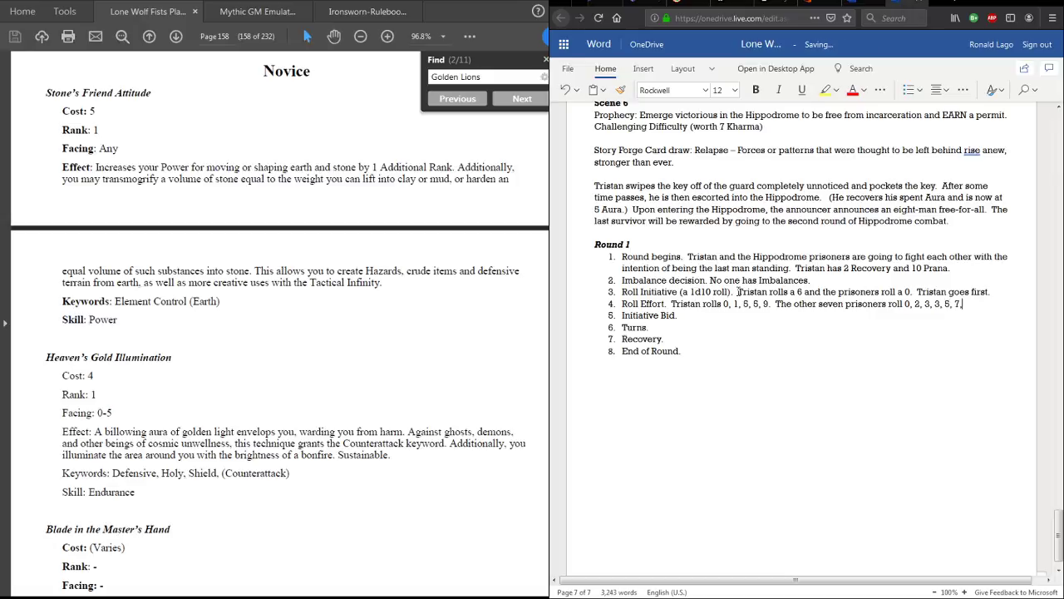
text(7, 7.)
- Append "No one is bidding." to the Initiative Bid item of Round 1
click(695, 319)
text(No one is bidding.)
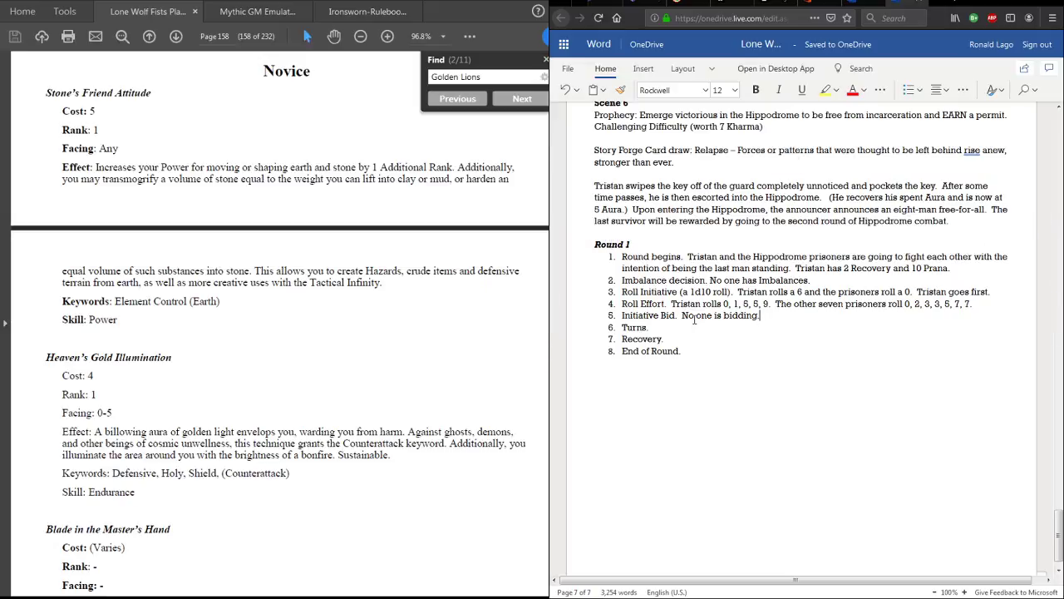
key(Down)
- Search the rulebook PDF for "Weapons" and advance to the third match
click(492, 78)
drag(492, 79, 413, 82)
text(Weapons)
key(Return)
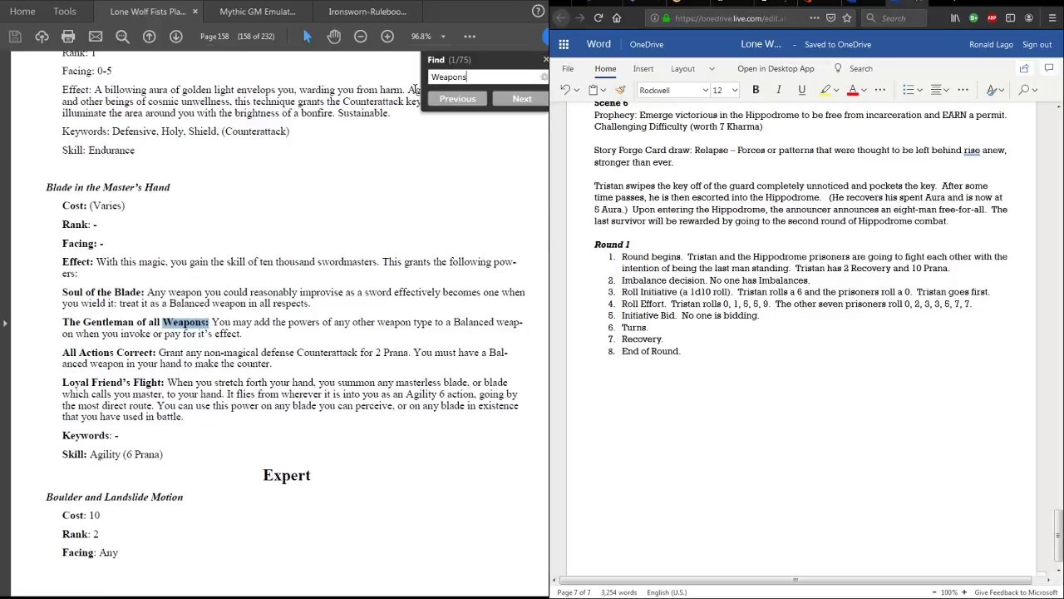
key(Return)
key(Return)
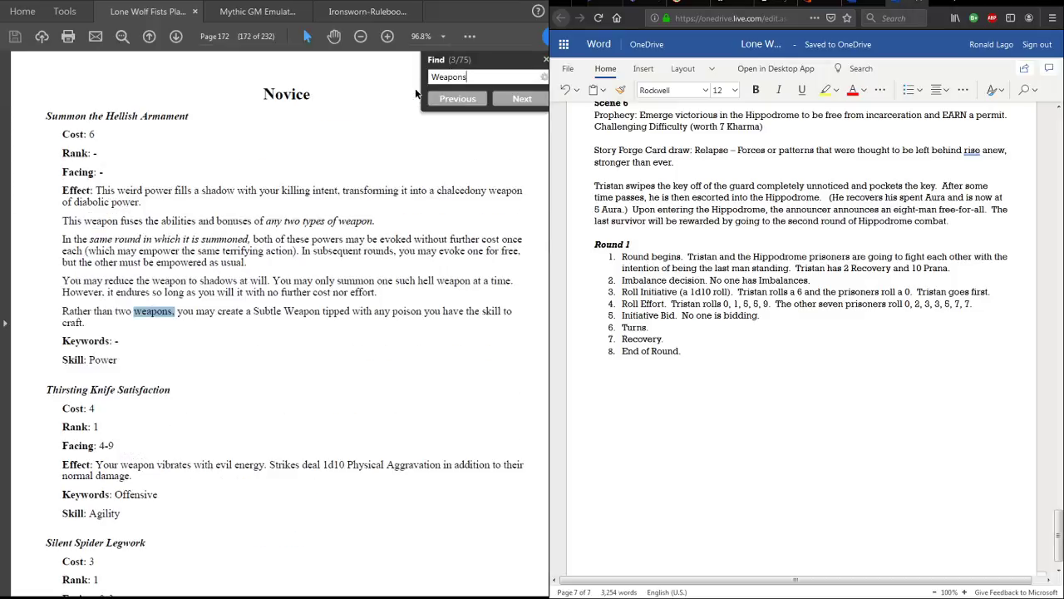
- Clear the search term from the rulebook search
key(BackSpace)
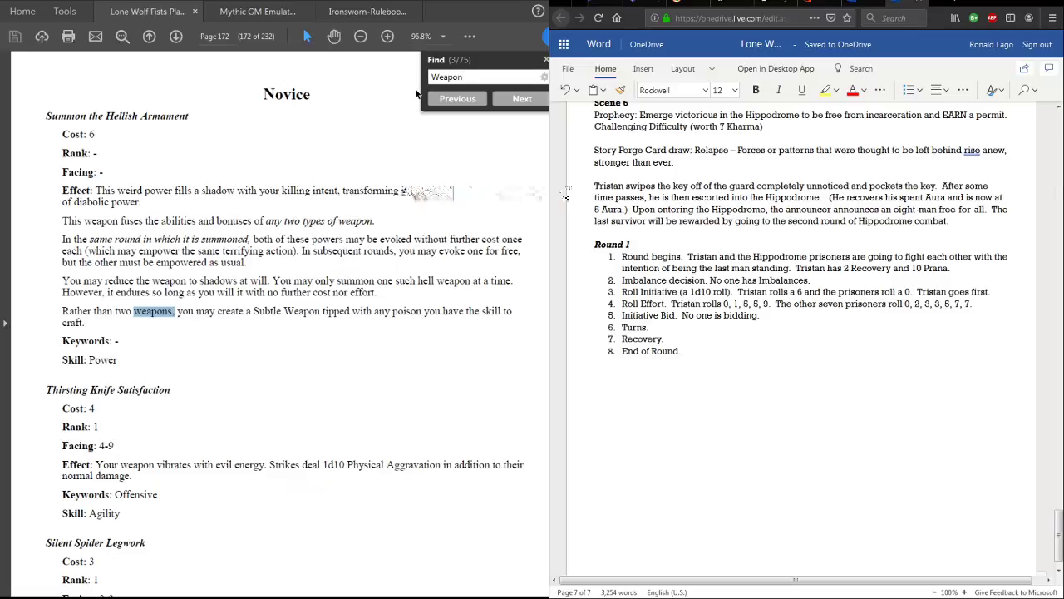
key(BackSpace)
key(BackSpace)
key(BackSpace)
key(BackSpace)
key(BackSpace)
key(BackSpace)
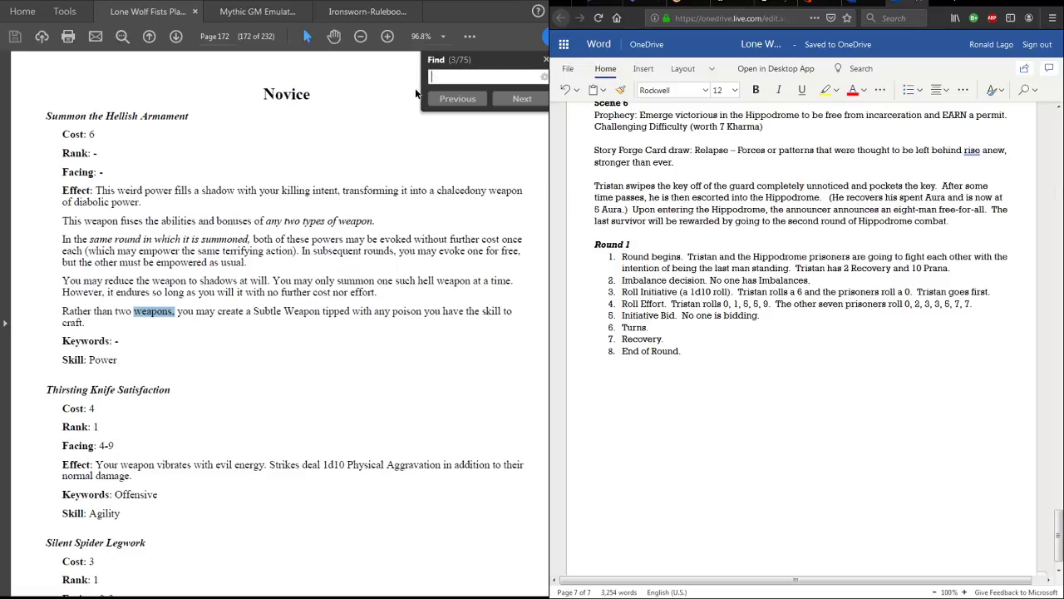
- Search the rulebook for "Balanced" and read the rules on weapon advantages around the Sword entry
text(Balanced)
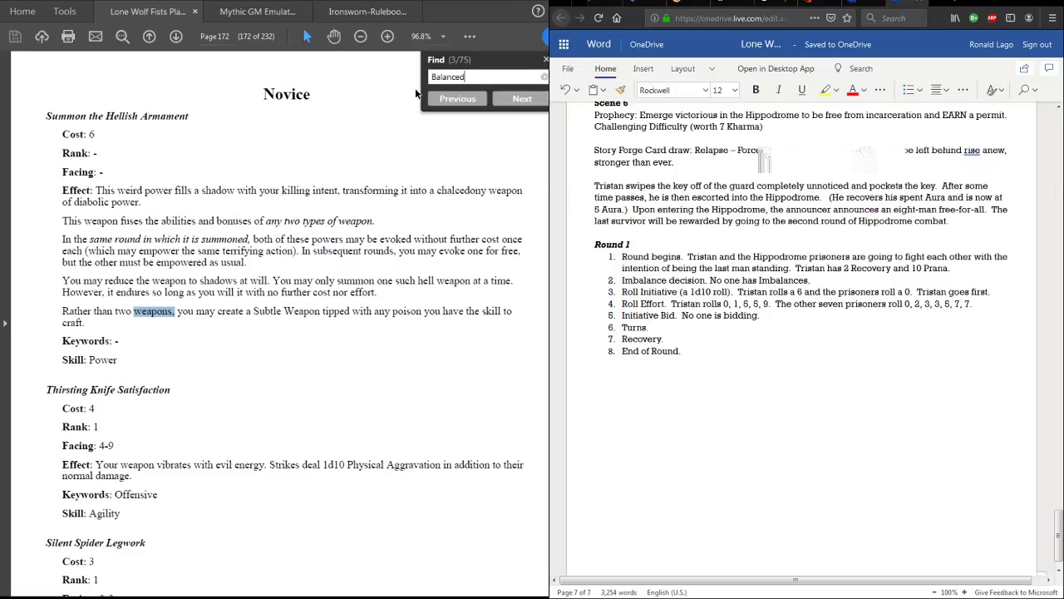
key(Return)
key(Return)
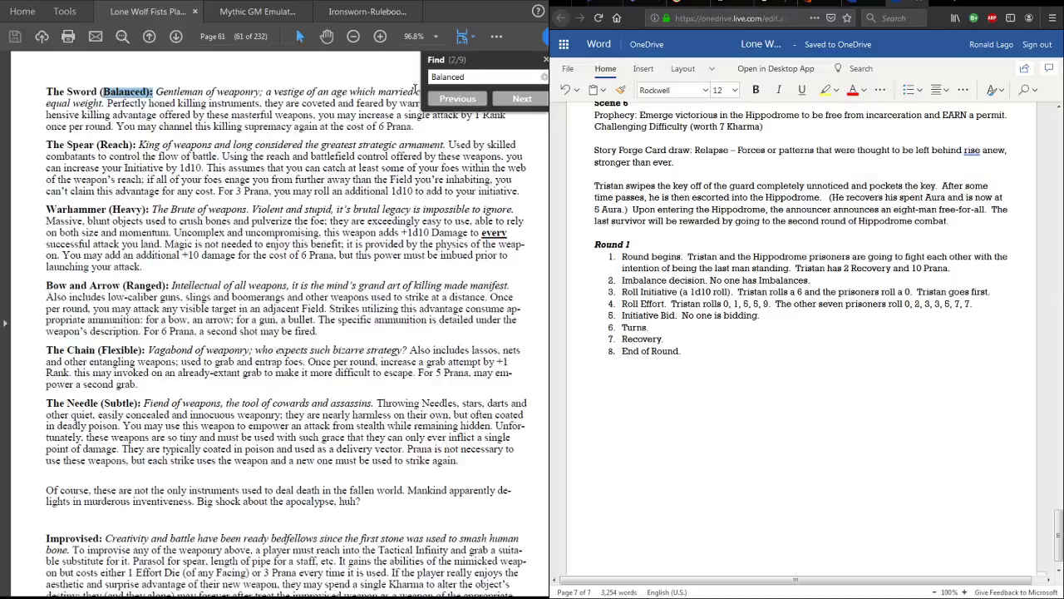
scroll(115, 273, up, 8)
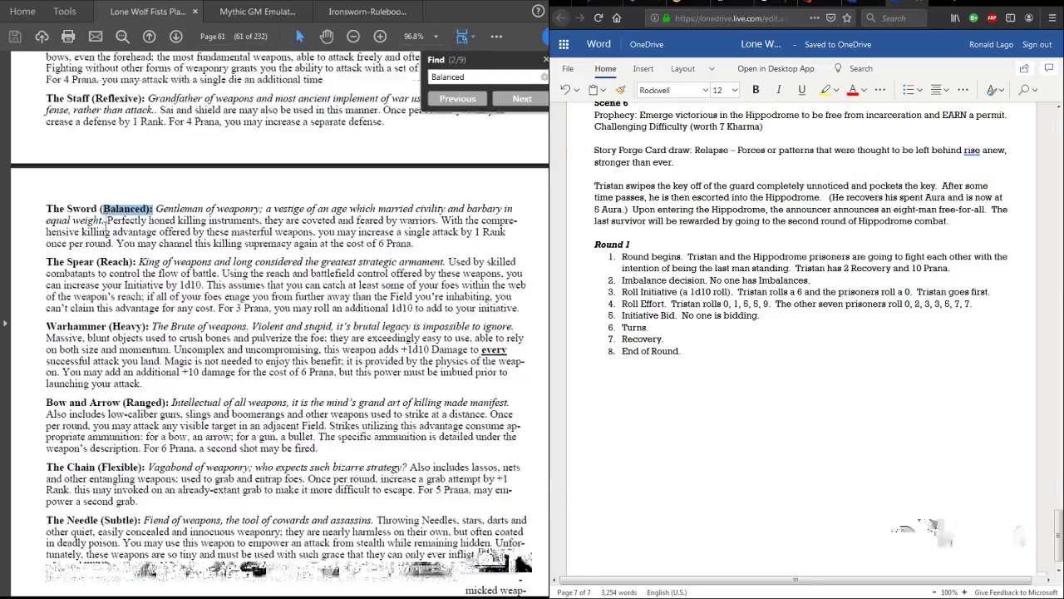
scroll(115, 273, up, 3)
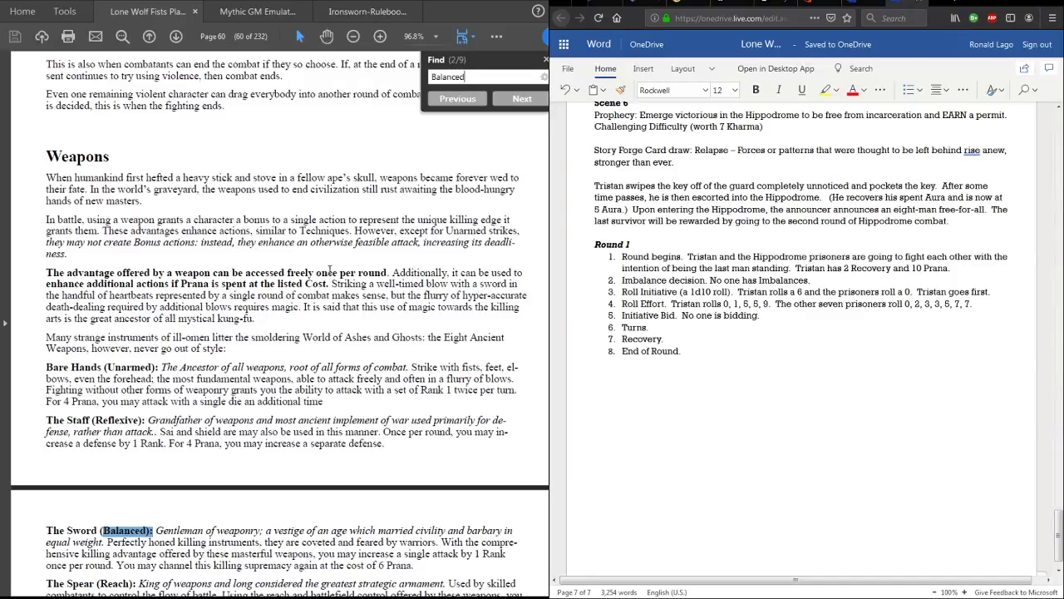
scroll(370, 308, down, 3)
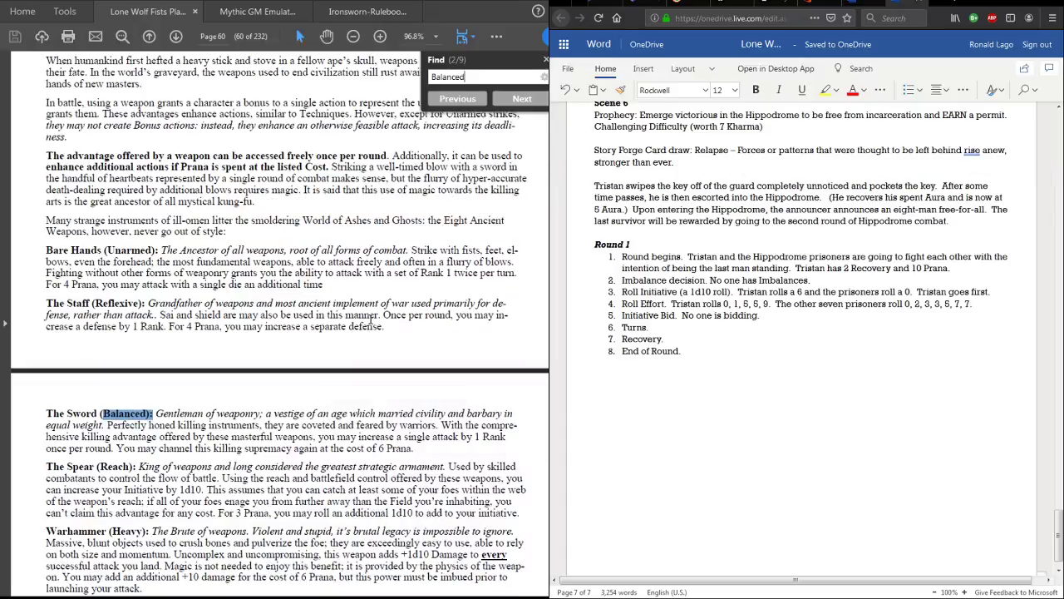
scroll(369, 324, up, 2)
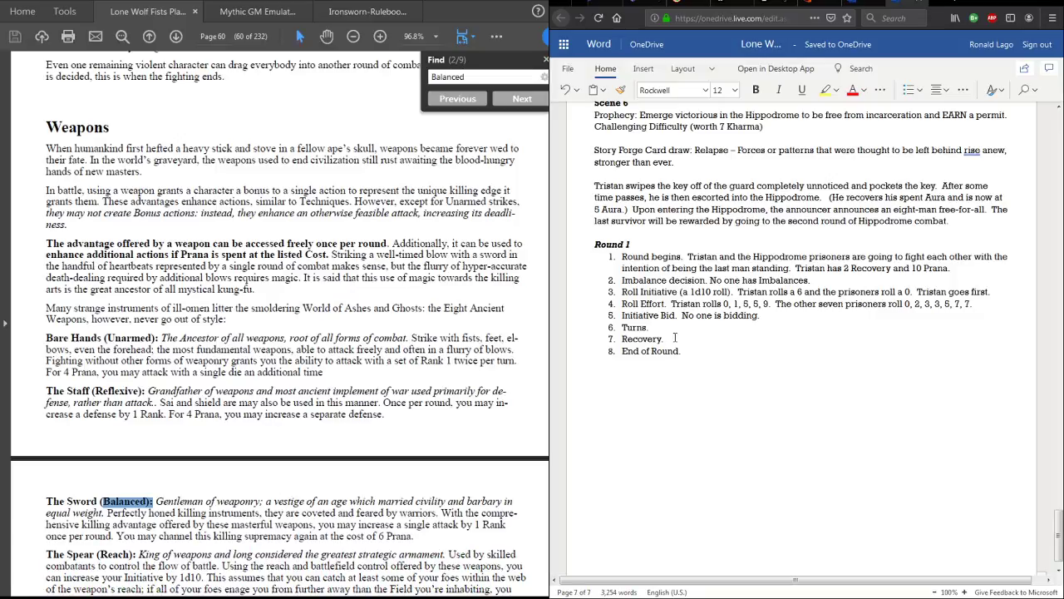
- In Word, note under Turns that Tristan does not engage, stores the two 5s into his Focus slots, and has 0, 1, and 9 in his Effort pool
text(Tristan does not engage wit)
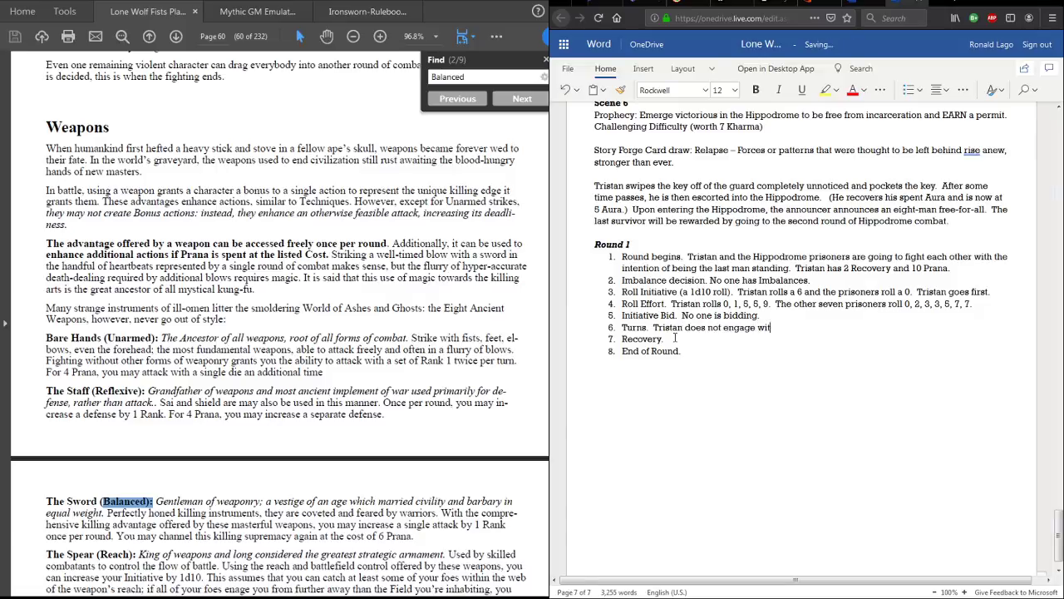
text(h the other prisoners and he stores the two 5s into his )
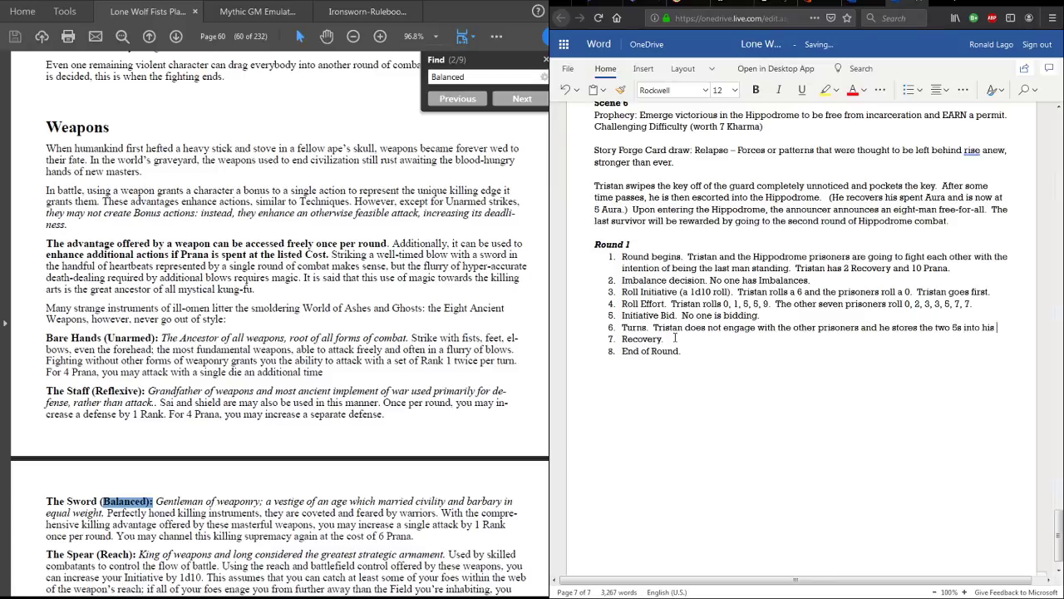
text(focus slots.)
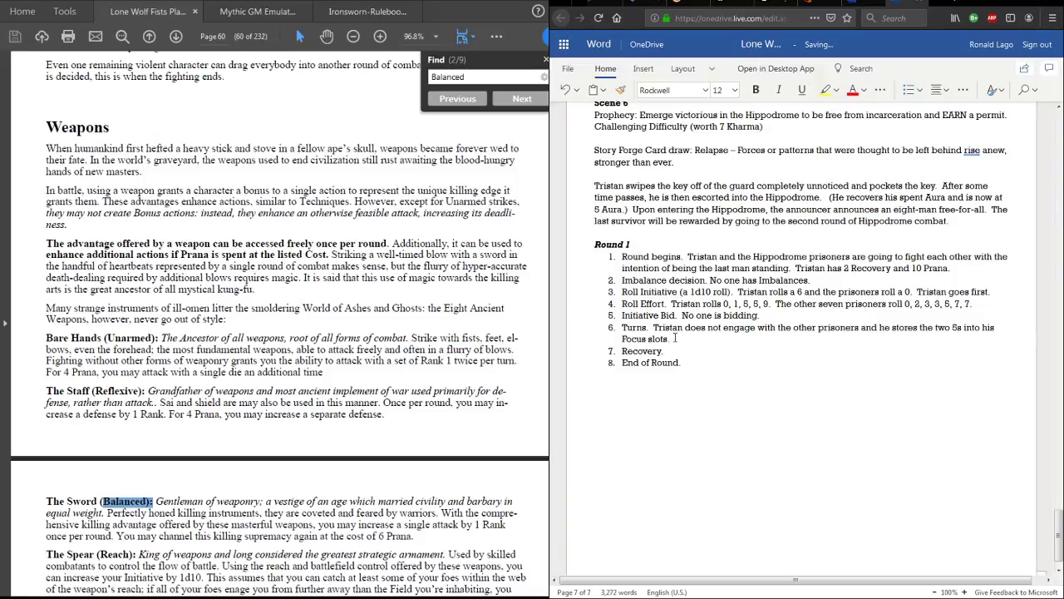
text(  He currently has a 0, 1, and 9)
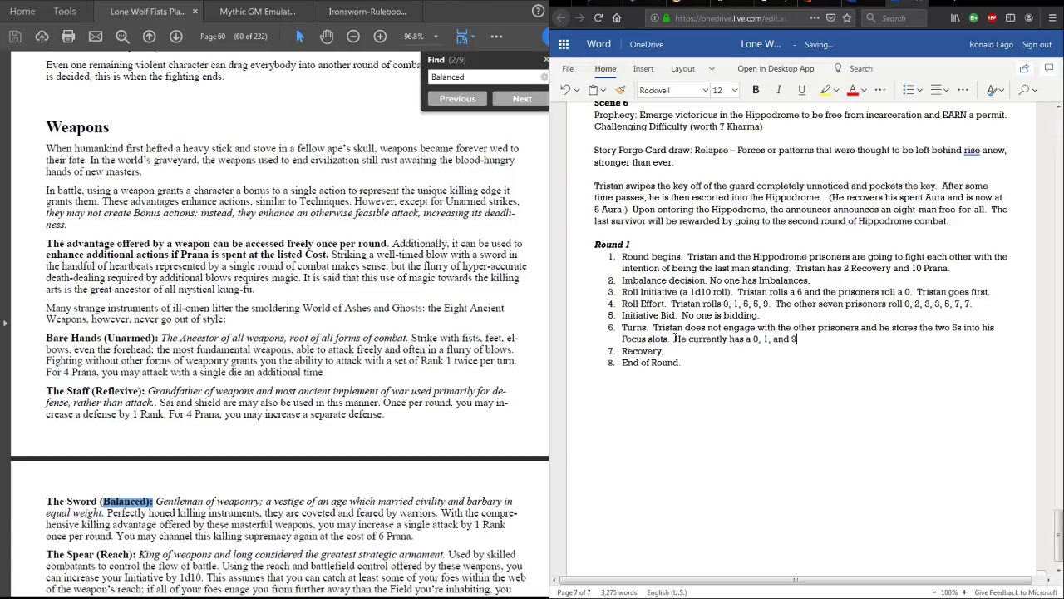
text( in his Effort po)
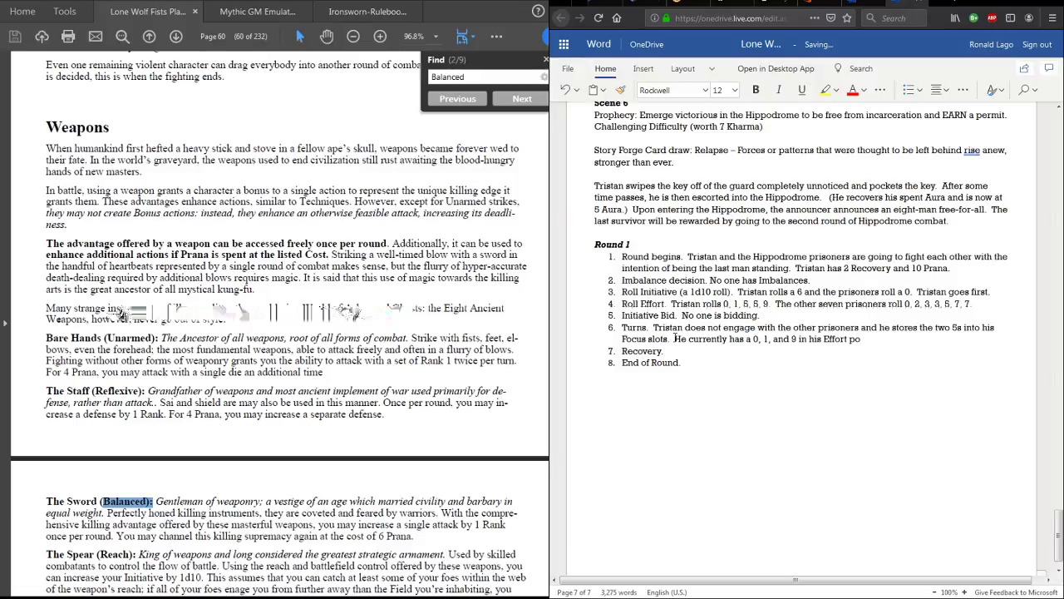
text(ol now.)
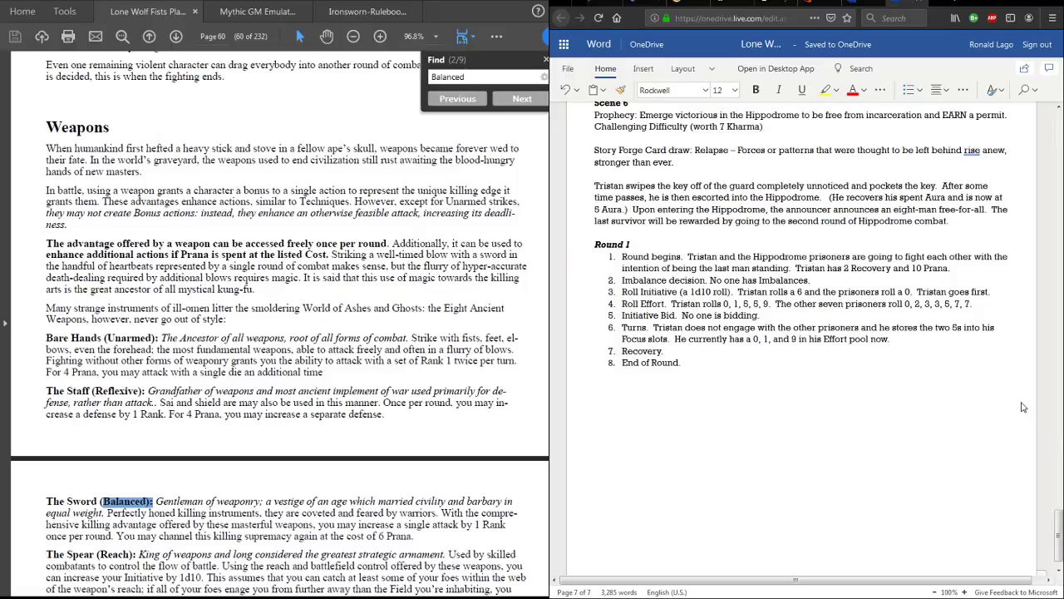
- Label the first two prisoner rolls in the Roll Effort item as (A) for the 0 and (B) for the 2
text((A))
text((B)
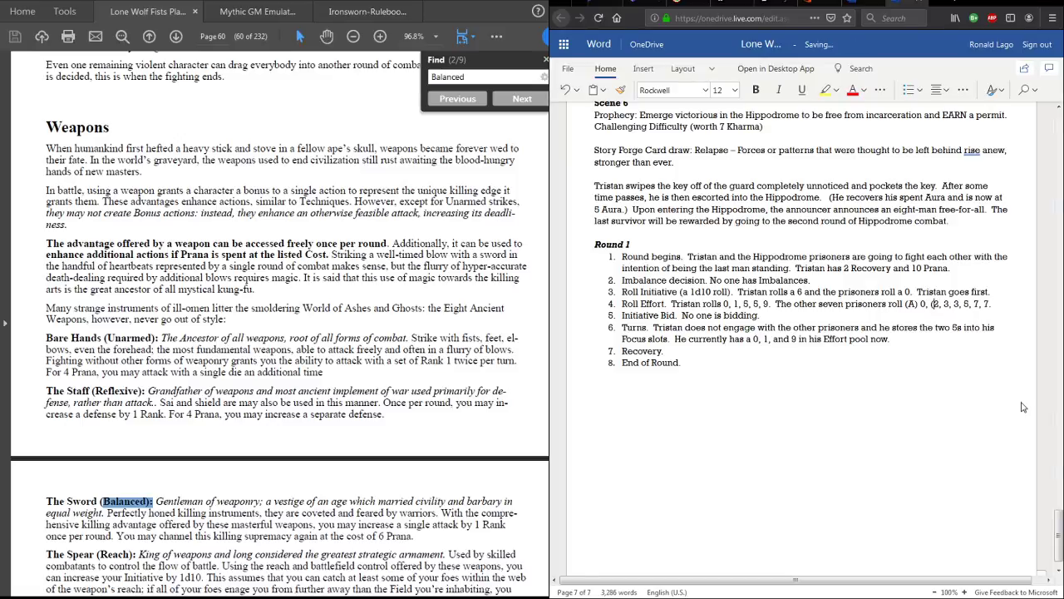
text() )
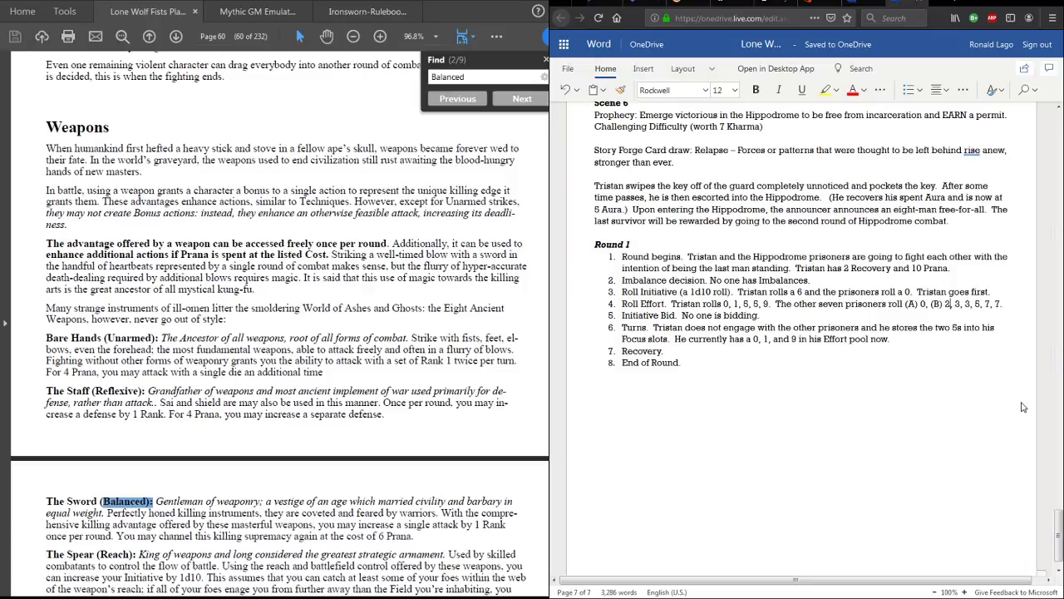
text((C))
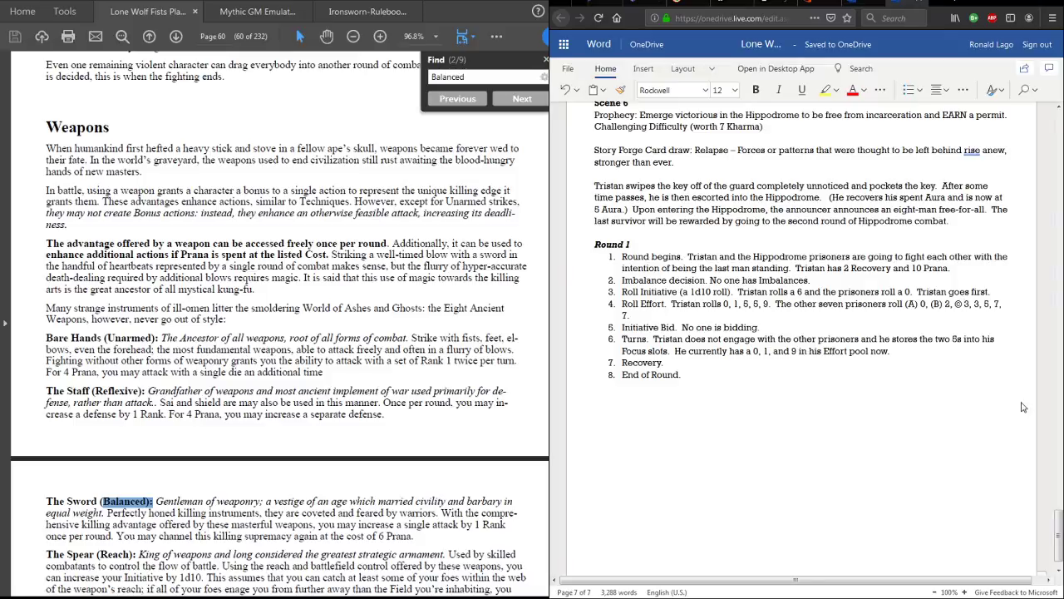
key(BackSpace)
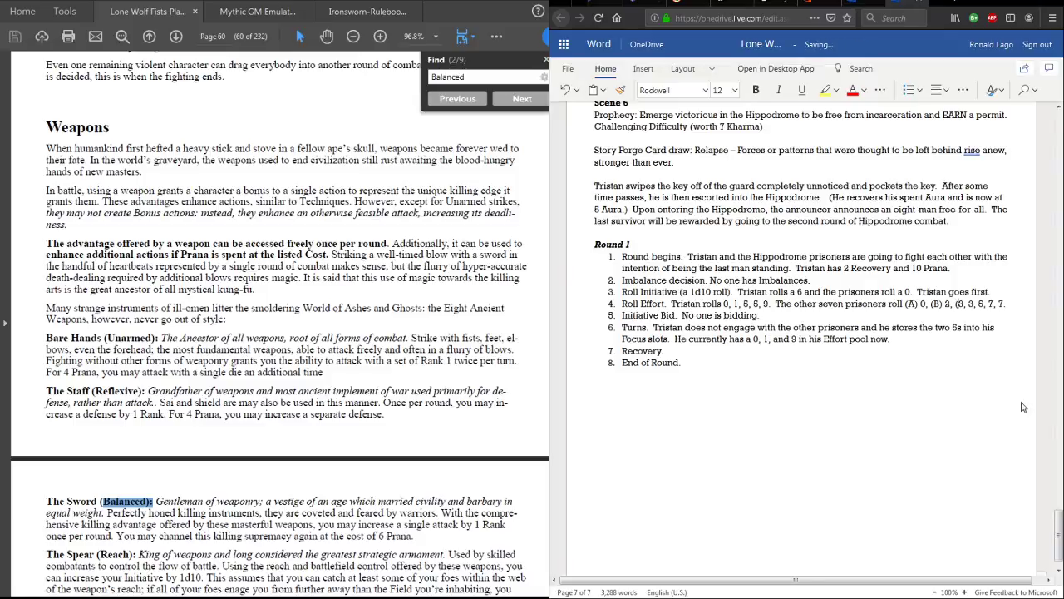
key(ctrl+z)
key(BackSpace)
text((c)
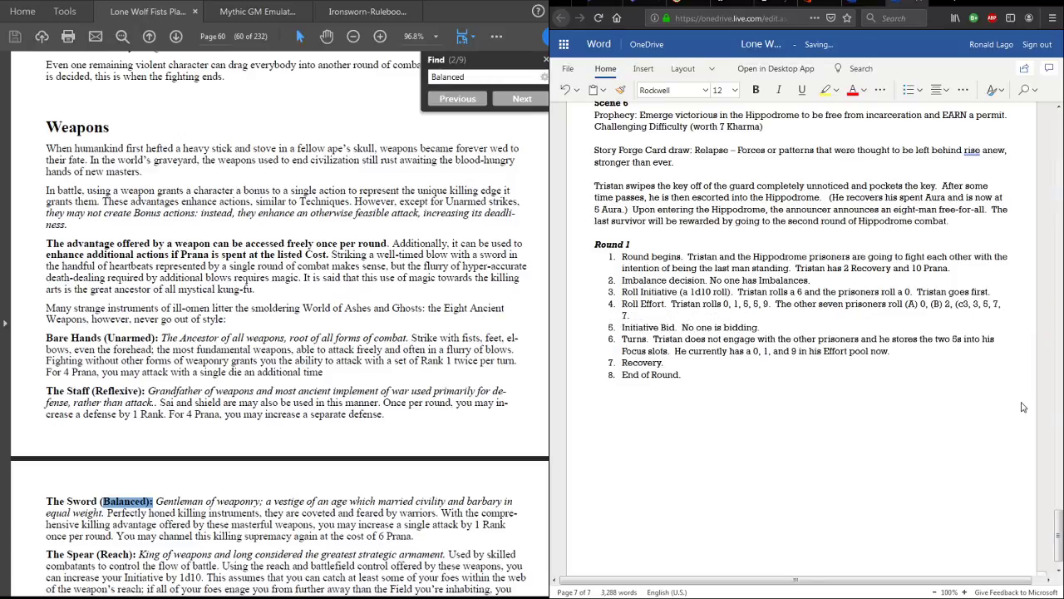
text())
key(ctrl+z)
key(BackSpace)
text(C)
key(Delete)
text())
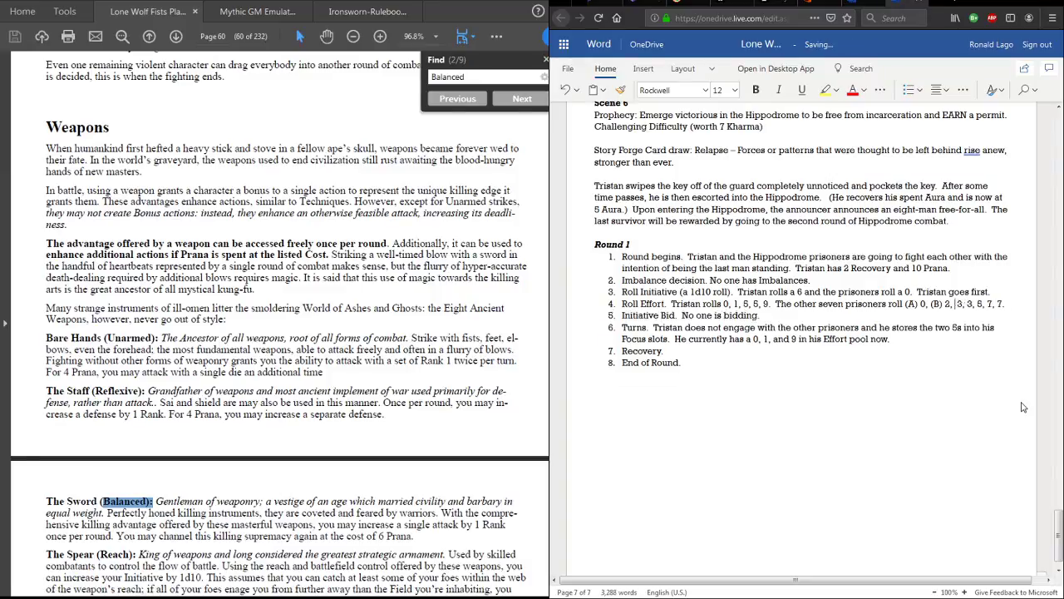
- Label the two prisoner rolls of 3 in the Roll Effort item as (C) and (D)
text((C) )
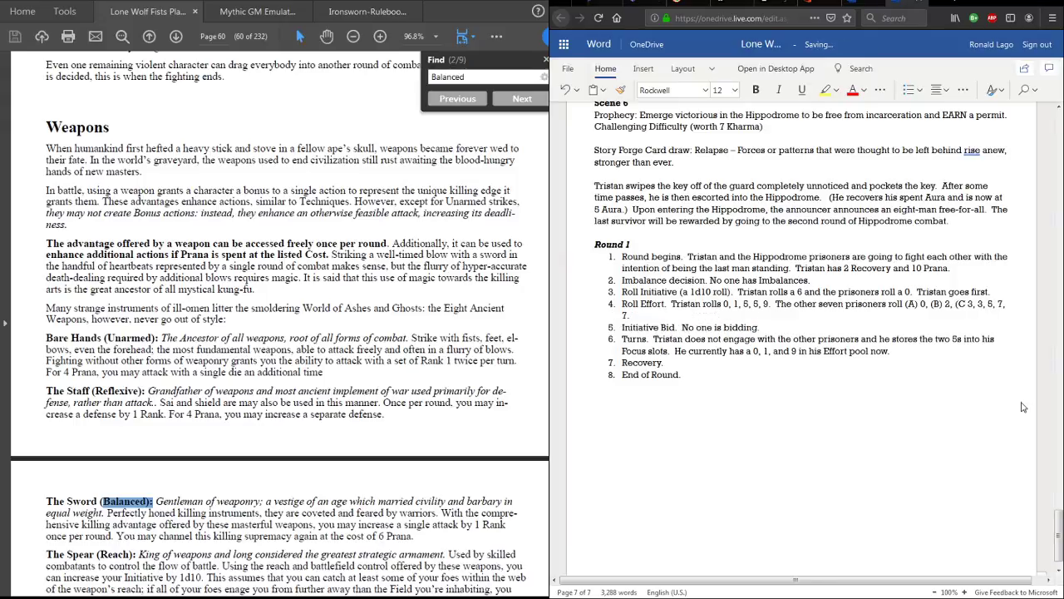
text())
key(Delete)
text((d))
key(BackSpace)
key(BackSpace)
key(BackSpace)
text((D))
- Label the remaining prisoner rolls 5, 7, and 7 in the Roll Effort item as (E), (F), and (G)
key(Down)
key(Down)
key(Home)
key(Up)
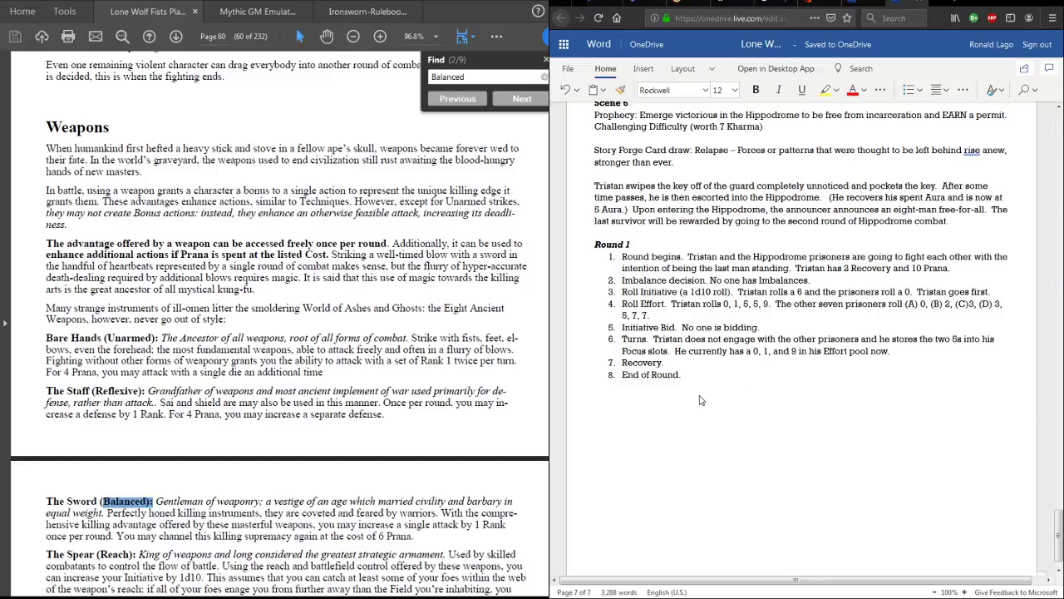
text((E))
key(Right)
key(Right)
key(Right)
text((F))
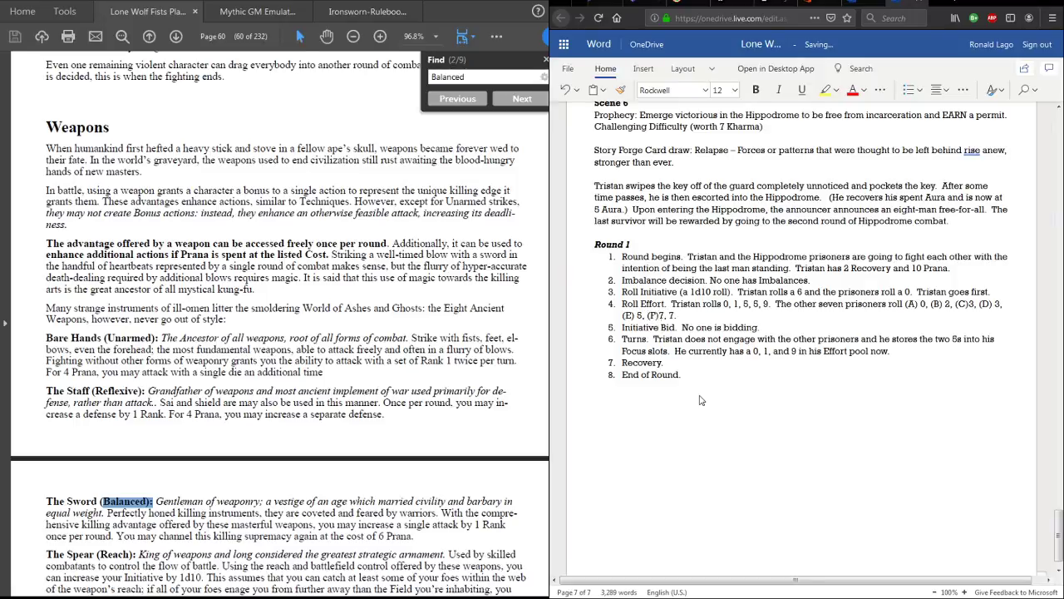
key(Right)
key(Right)
key(Right)
text((G))
- Append "Prisoner G deals 7 damage to prisoner A." to the end of the Turns item
click(912, 359)
click(910, 352)
text(Prisoner G deals 7 damage to )
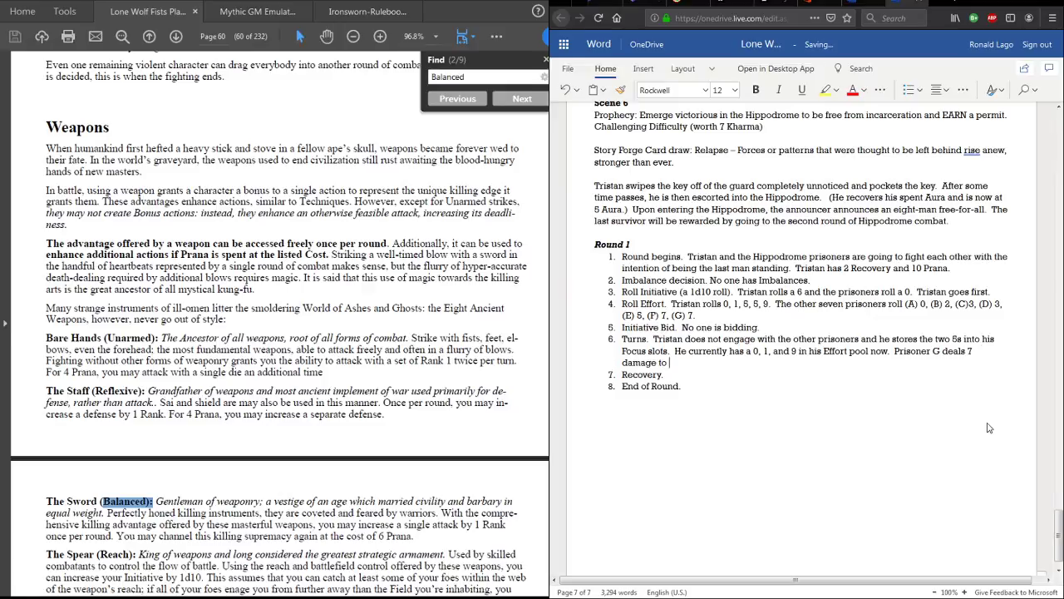
text(prisoner)
key(BackSpace)
key(BackSpace)
key(BackSpace)
key(BackSpace)
key(BackSpace)
key(BackSpace)
key(BackSpace)
text(isoner A.)
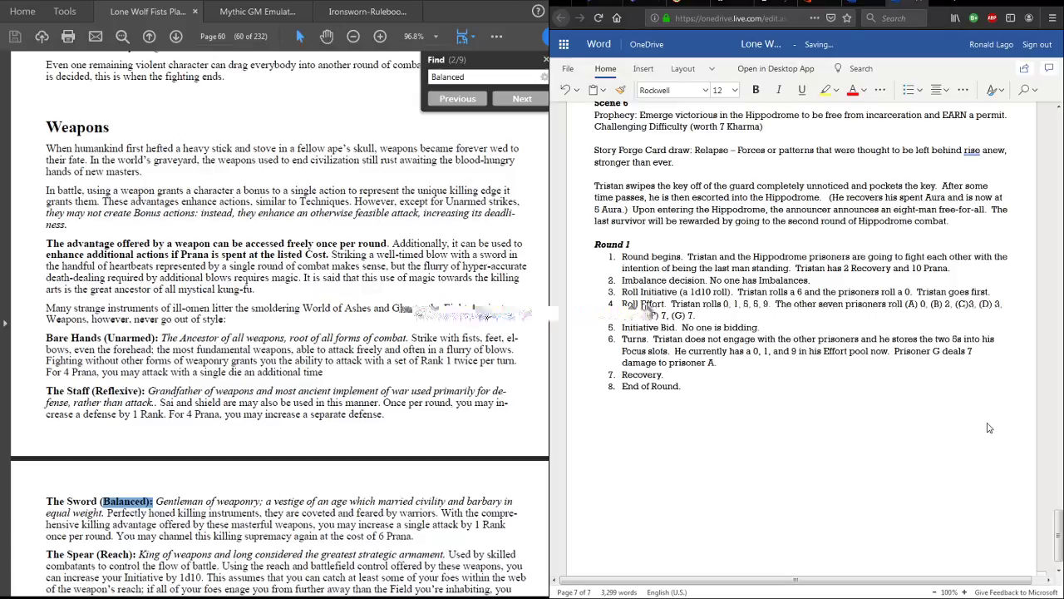
- Add to Turns that prisoner F deals 7 damage to prisoner A, killing prisoner A, and that prisoner E deals 2 damage to prisoner C
text(  Prisoner)
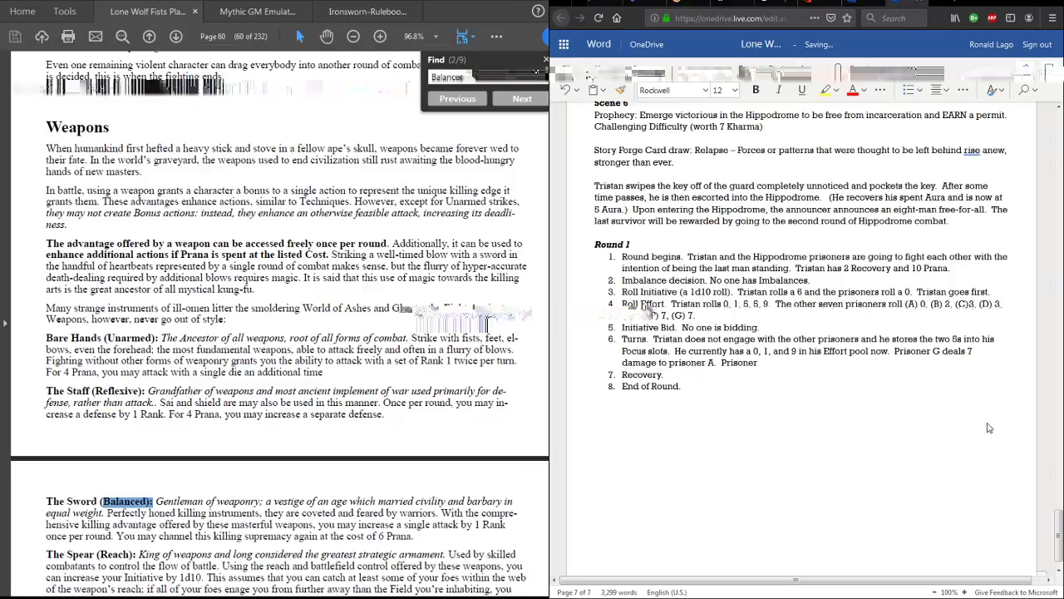
text( F deals)
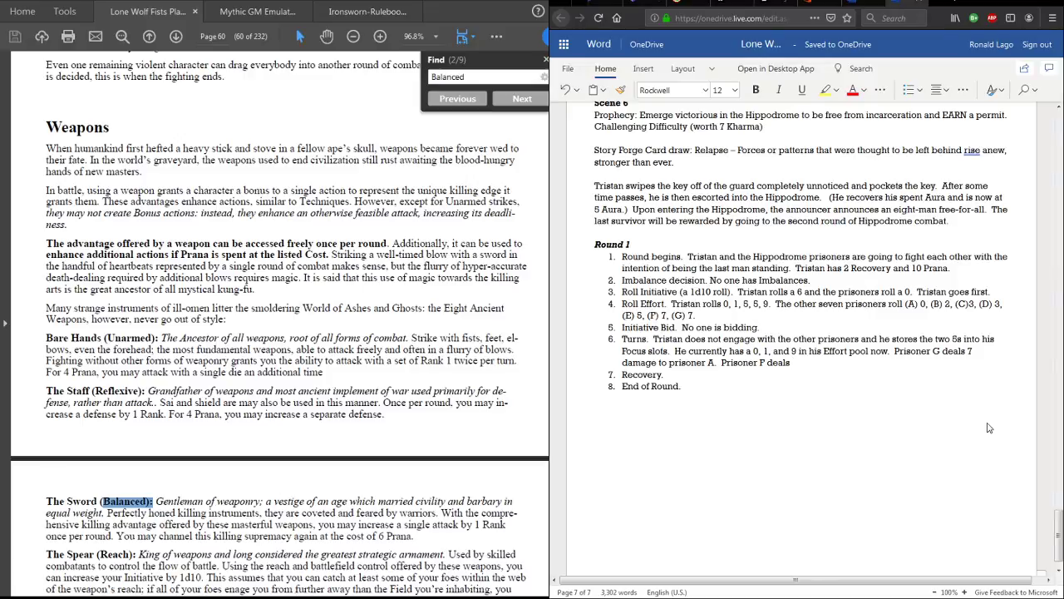
text(7 damage to )
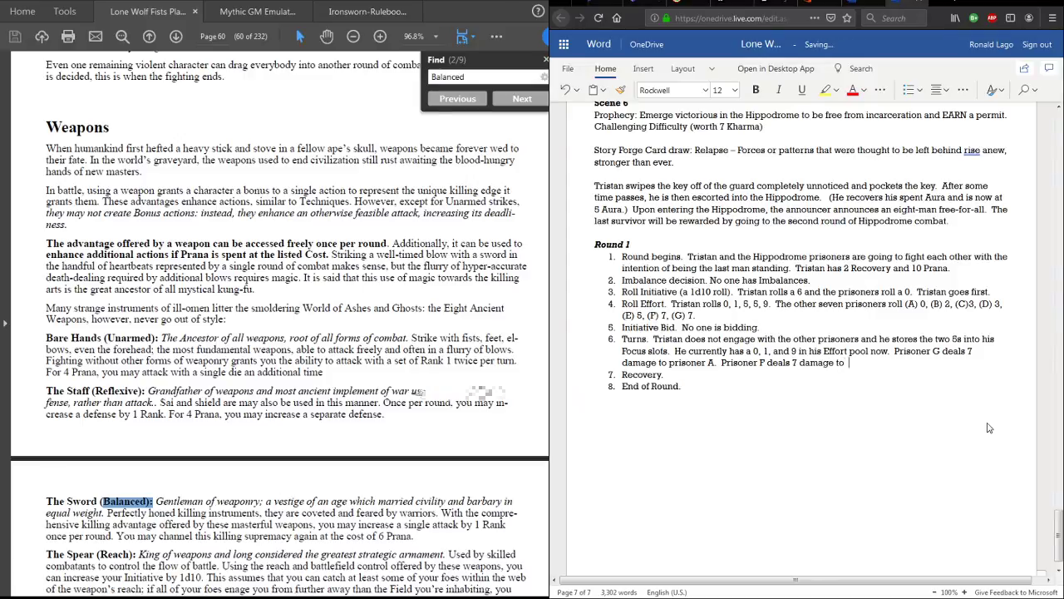
text(prisoner)
text( A, killing )
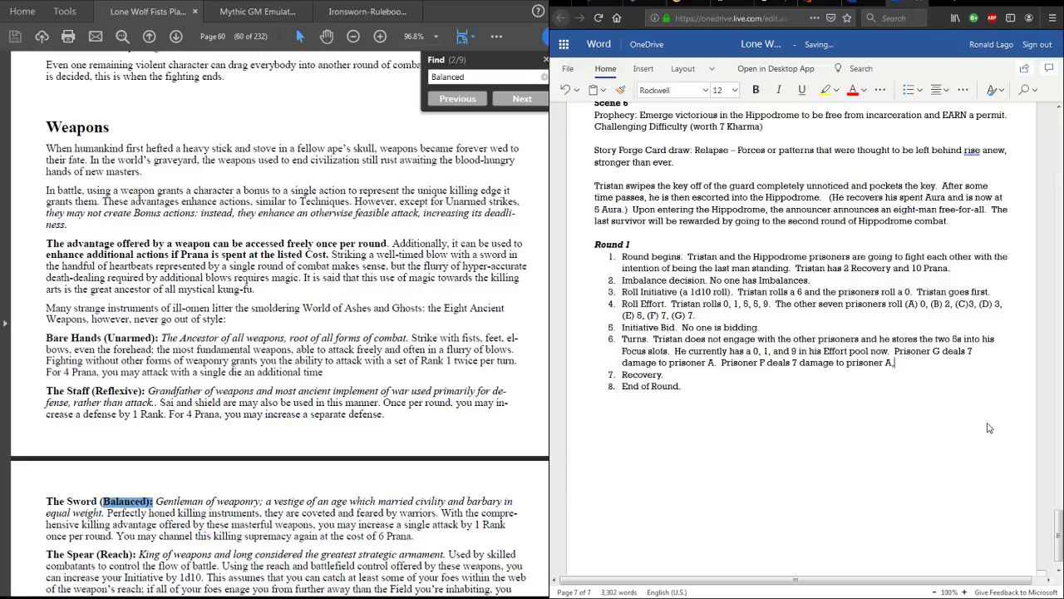
text(prisone)
key(BackSpace)
key(BackSpace)
key(BackSpace)
key(BackSpace)
text(soner A. Prisoner A)
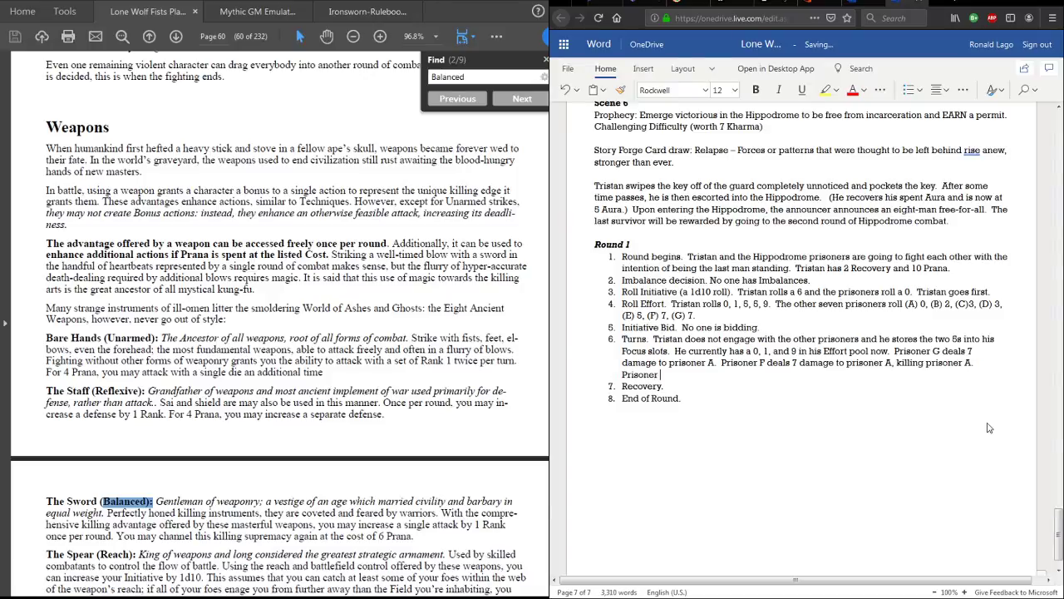
text(E dea)
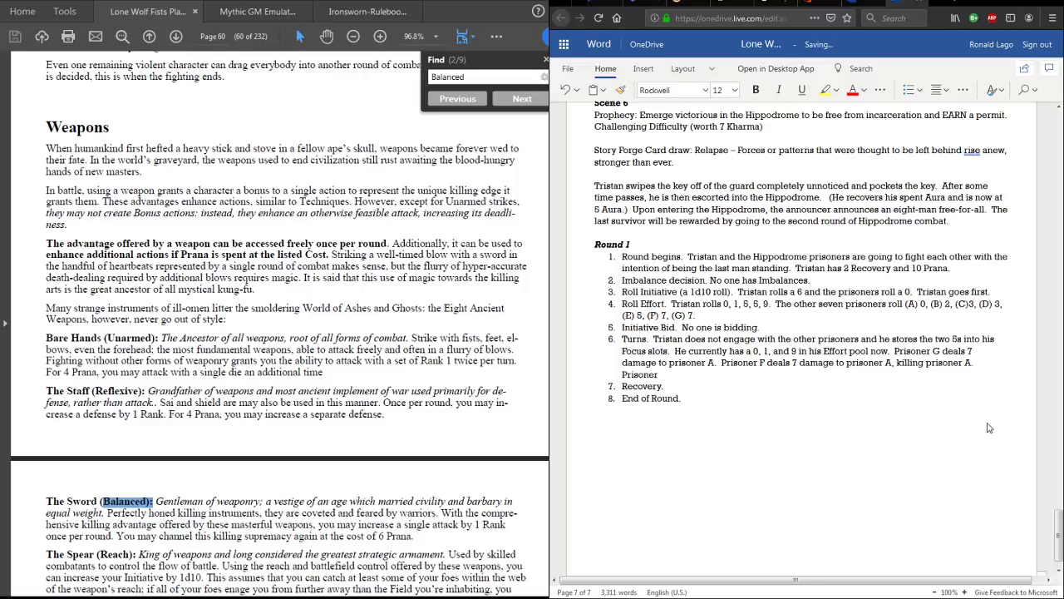
text(ls 2 damage to prisoner C)
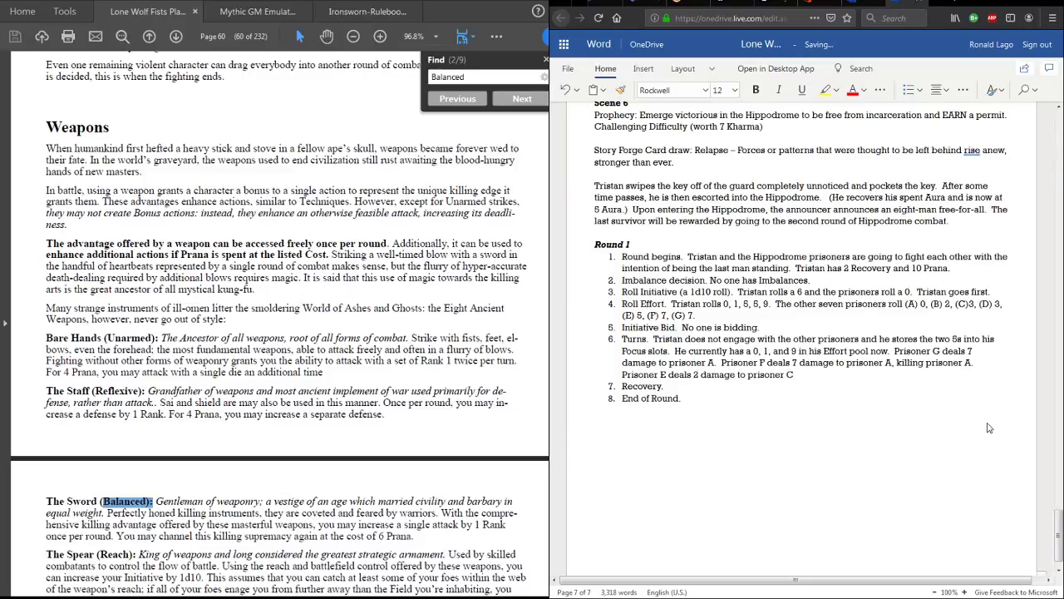
text(. Prisoner C retaliates and kills Pri)
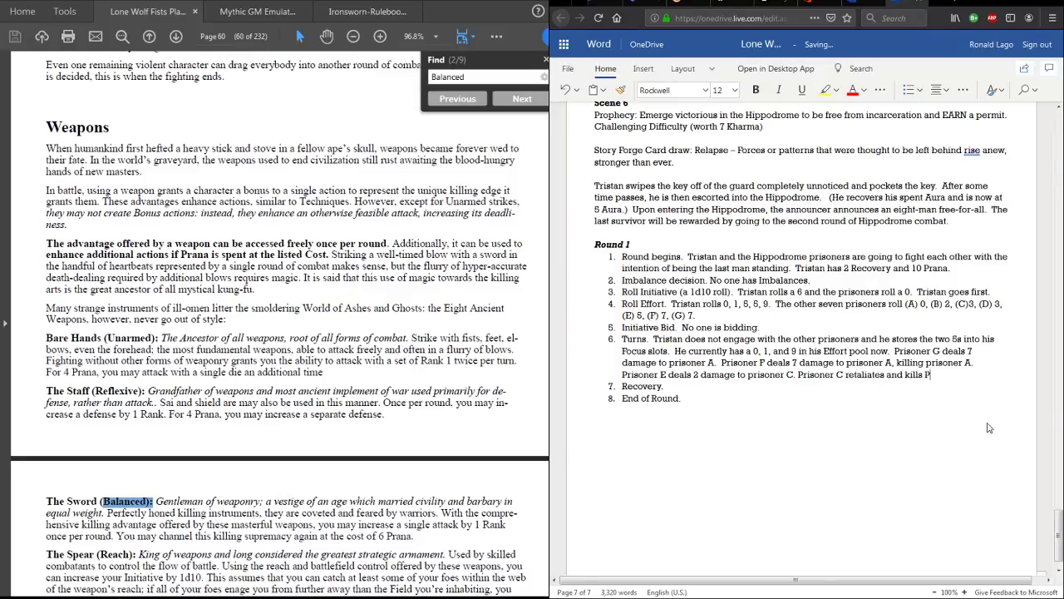
key(BackSpace)
key(BackSpace)
key(BackSpace)
text(prisoner E)
key(BackSpace)
key(BackSpace)
key(BackSpace)
key(BackSpace)
key(BackSpace)
key(BackSpace)
key(BackSpace)
key(BackSpace)
key(BackSpace)
key(BackSpace)
key(BackSpace)
key(BackSpace)
key(BackSpace)
key(BackSpace)
key(BackSpace)
key(BackSpace)
key(BackSpace)
key(BackSpace)
key(BackSpace)
key(BackSpace)
key(BackSpace)
key(BackSpace)
key(BackSpace)
key(BackSpace)
key(BackSpace)
key(BackSpace)
key(BackSpace)
key(BackSpace)
key(BackSpace)
key(BackSpace)
key(BackSpace)
key(BackSpace)
key(BackSpace)
key(BackSpace)
key(BackSpace)
key(BackSpace)
key(BackSpace)
key(BackSpace)
key(BackSpace)
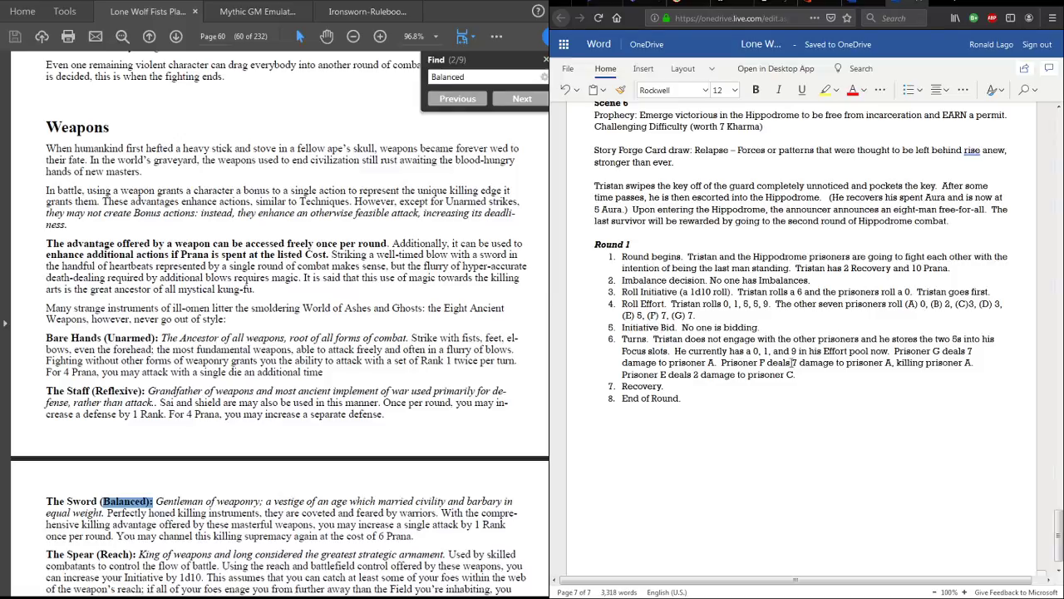
- Change the damage prisoner F deals to prisoner A to 17 in the Turns item
click(794, 362)
text(1)
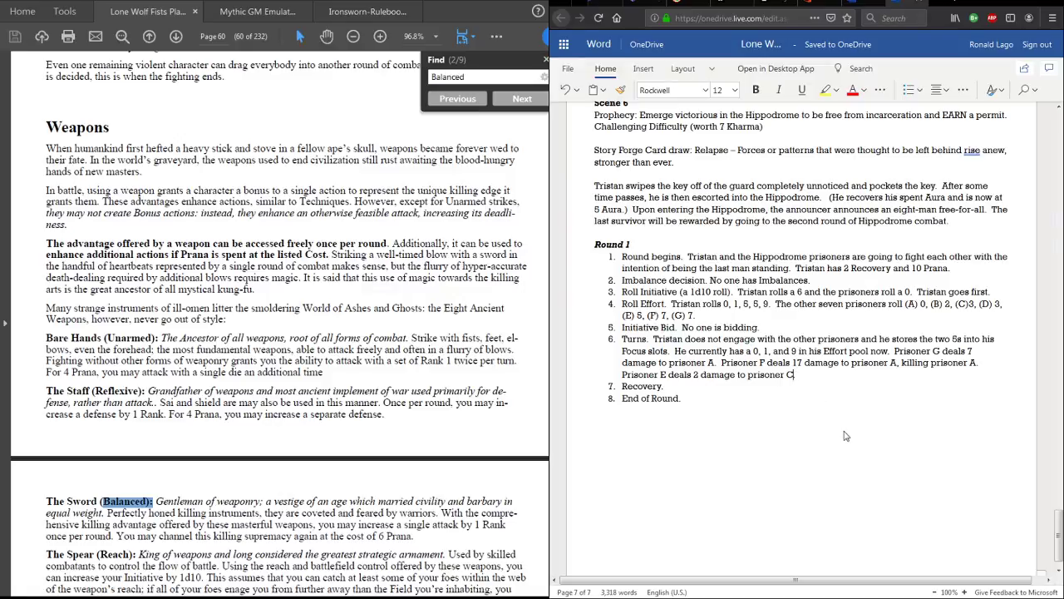
- Add to the Turns item that the damage to prisoner C came "because C defended" and the 7 damage to prisoner A "because A defended"
text(, because C def)
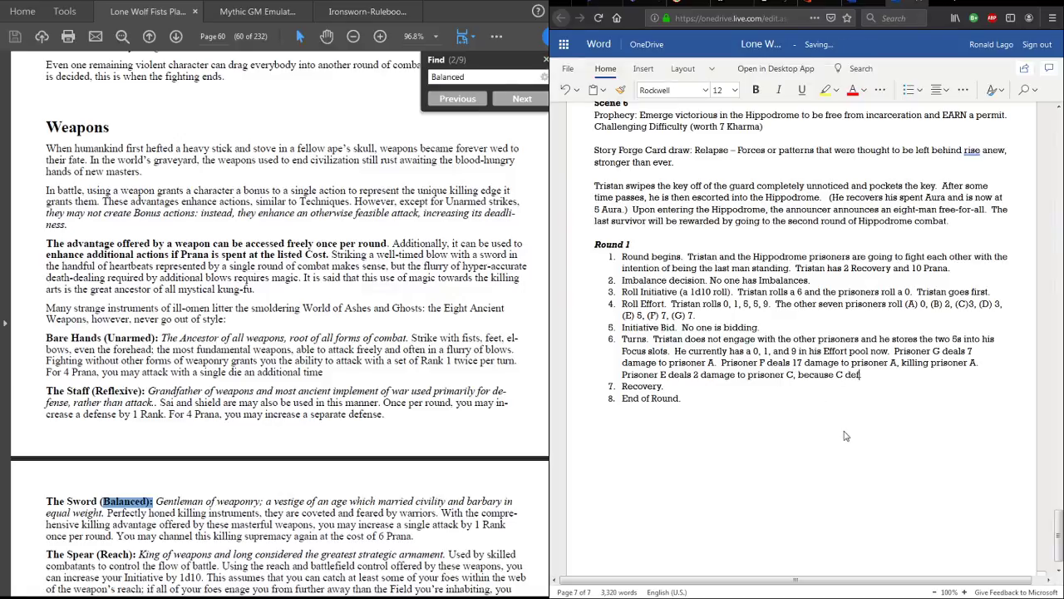
text(ended.)
click(716, 362)
text(, because A defe)
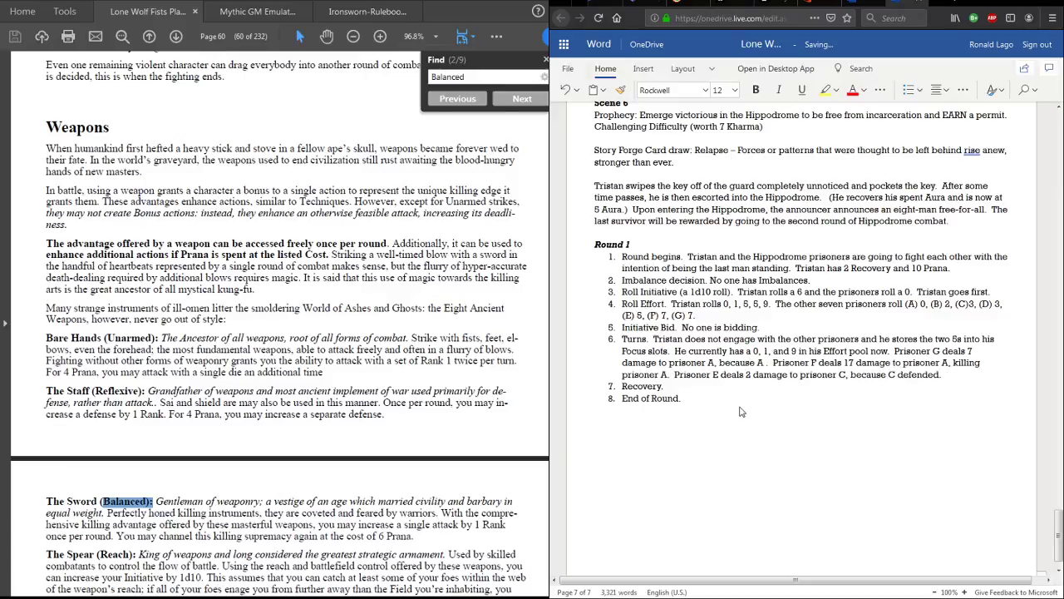
text(nded)
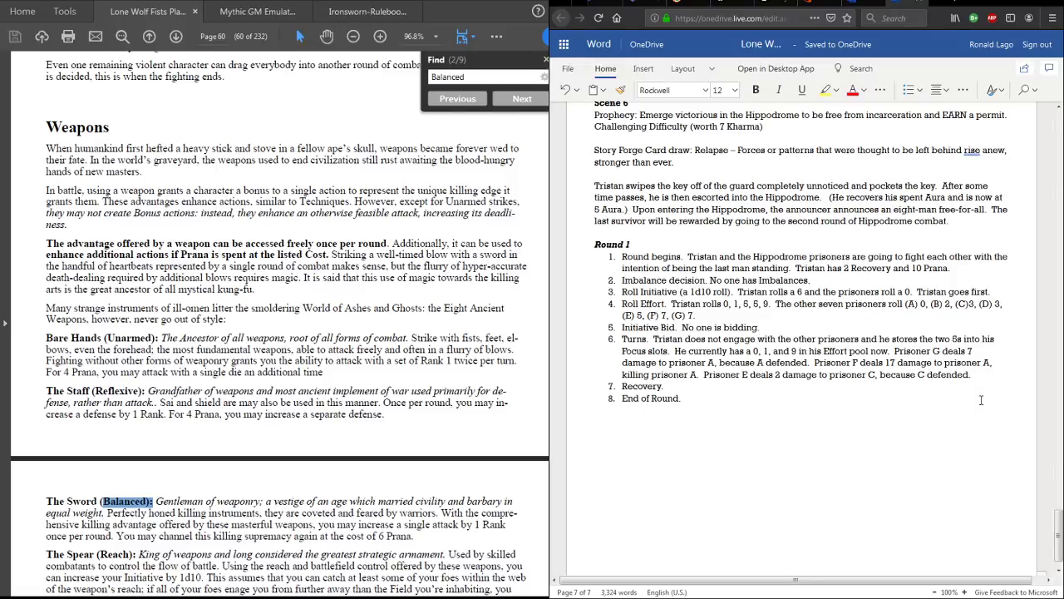
- Append to Turns that prisoner D attacks Tristan, but Tristan uses a 9 to block, taking no damage
text(Prisoner )
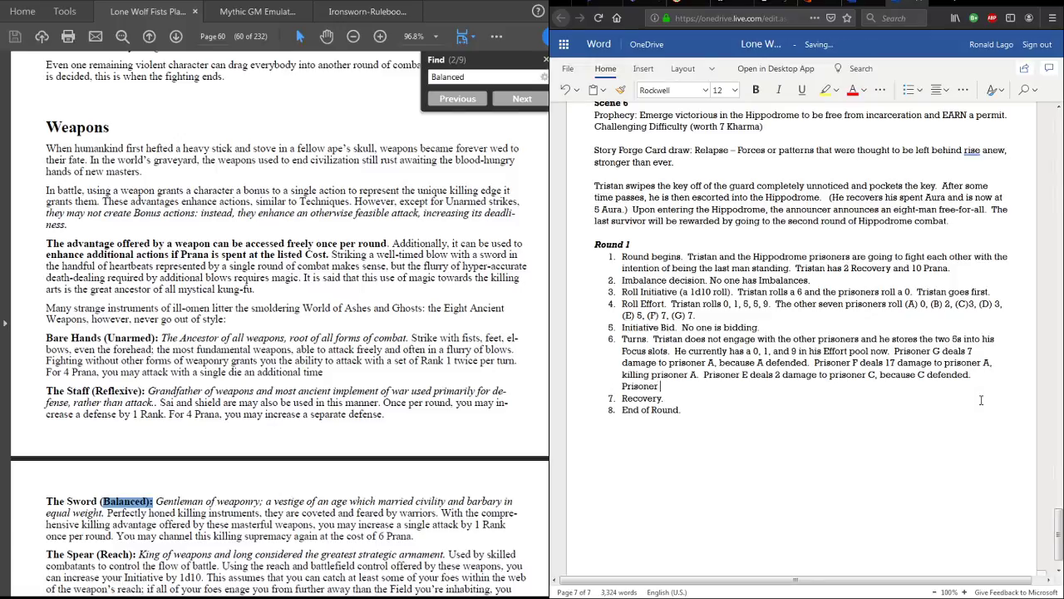
text(D attacks Tristan, but Tristan uses a)
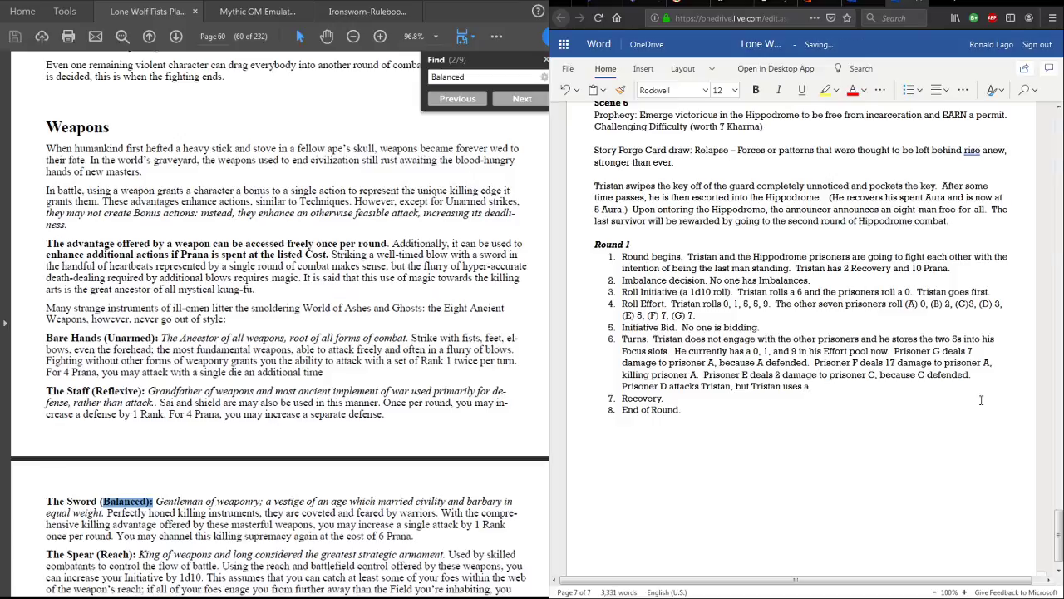
text(9 to block, taking no damage.  Prisoner B c)
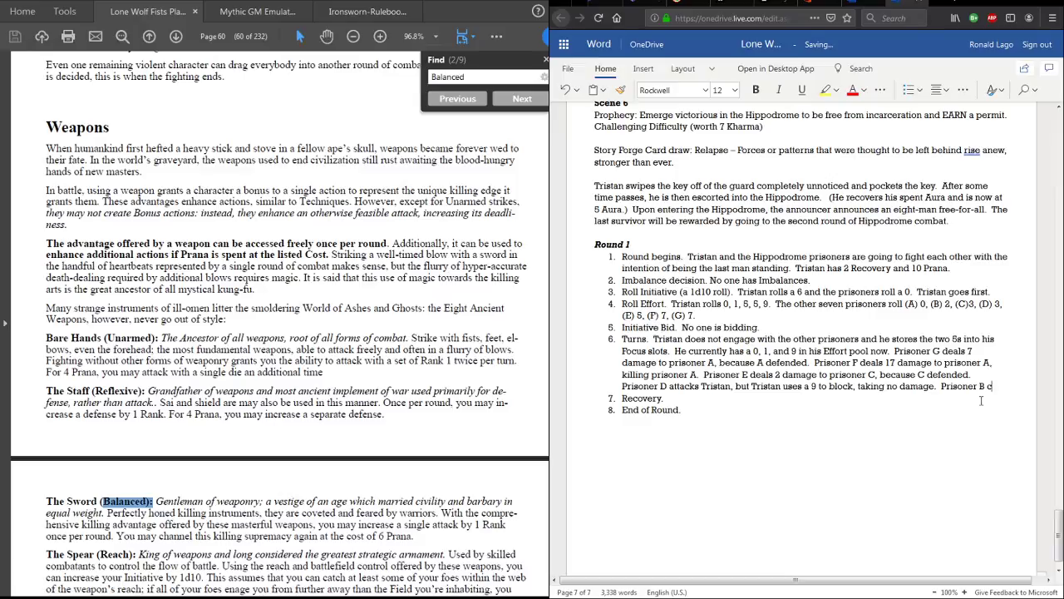
- Complete the Turns item with "Prisoner B capitalizes and deals 12 damage to prisoner D, killing him."
text(apitalize)
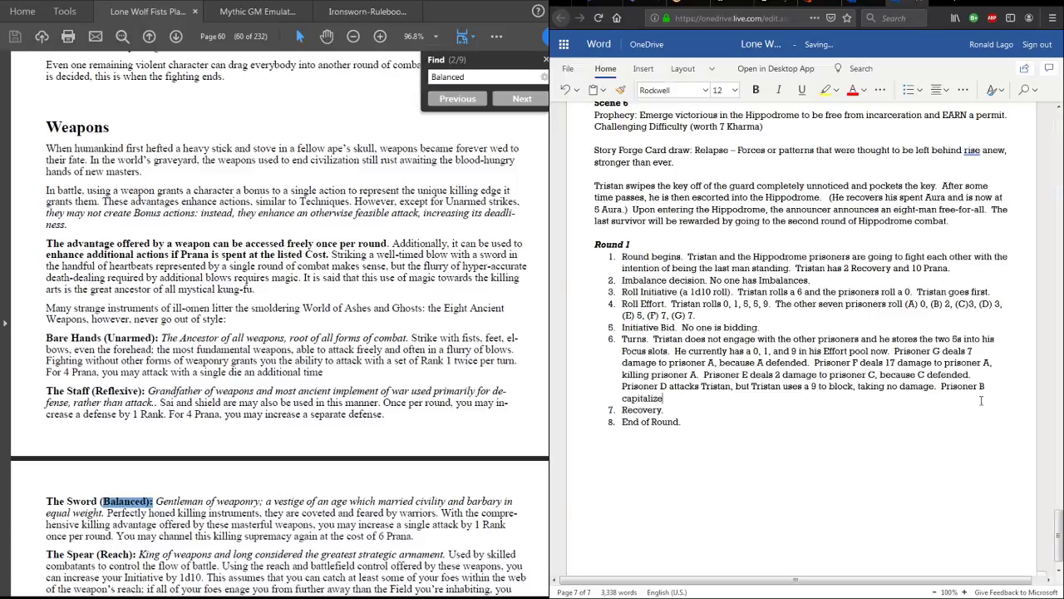
text(s and)
text( deals 12 d)
text(amage to pr)
text(s)
text(isoner D,)
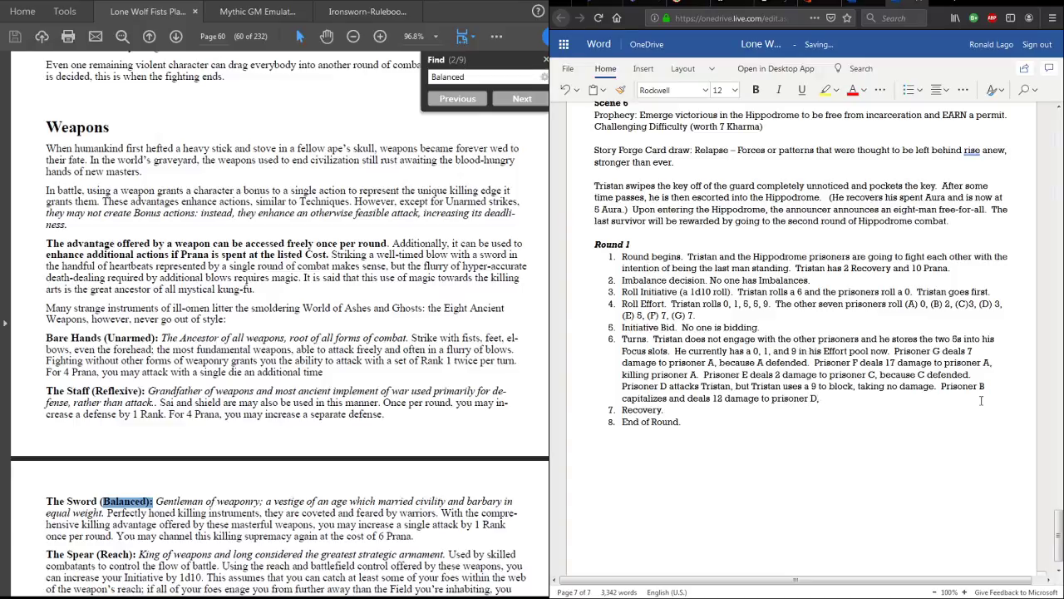
text( killing him.)
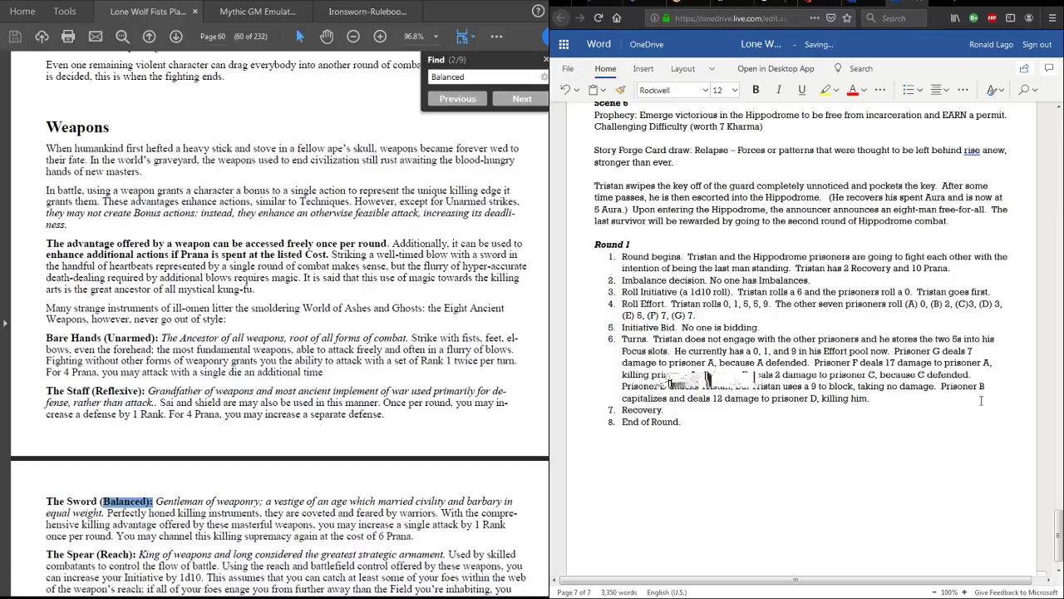
- Fill in the Recovery item with "No recovery needed because no Prana was spent."
click(669, 410)
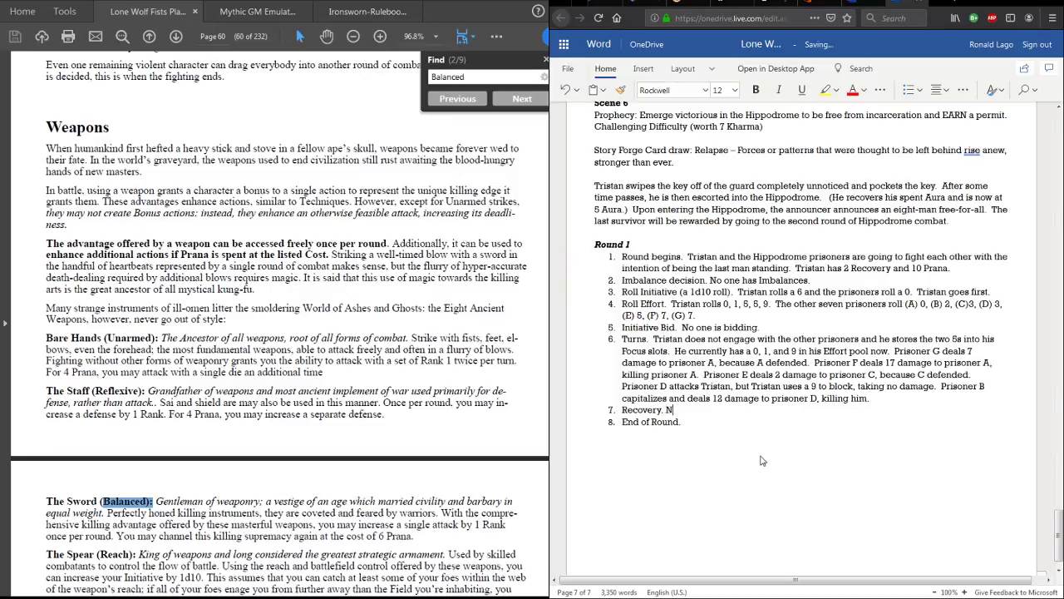
text(No recovery needed because no Prana was spent.)
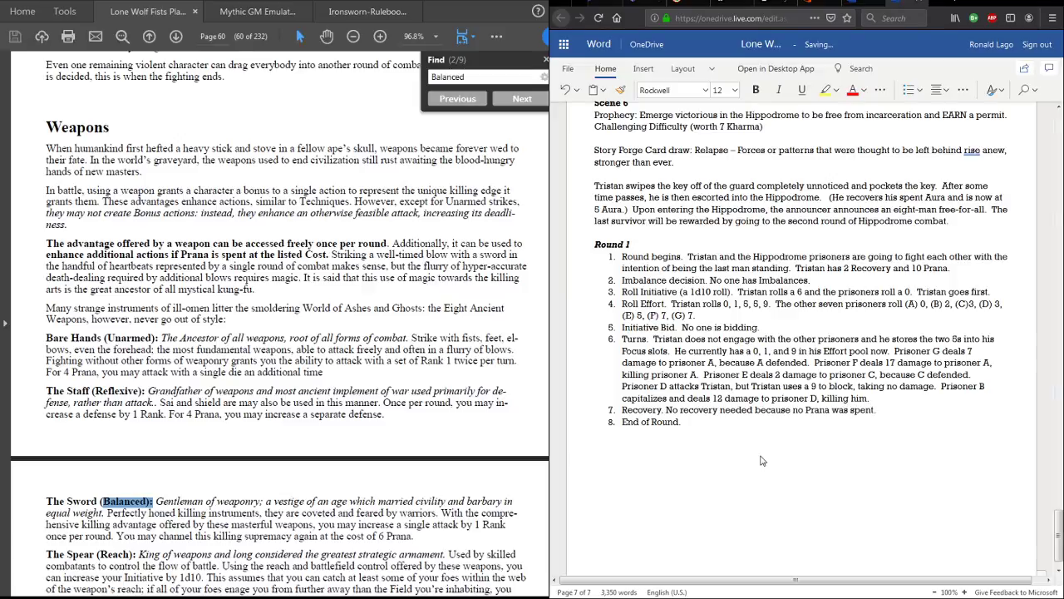
- Examine how the earlier combat rounds in the log record Recovery, End of Round and stored Focus dice
scroll(761, 461, up, 15)
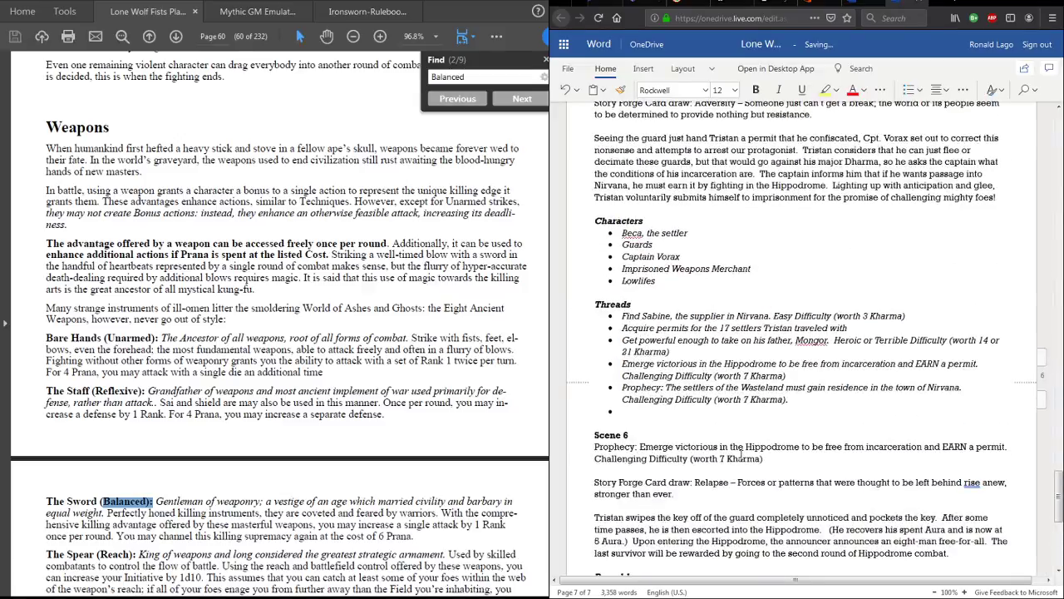
scroll(741, 454, up, 8)
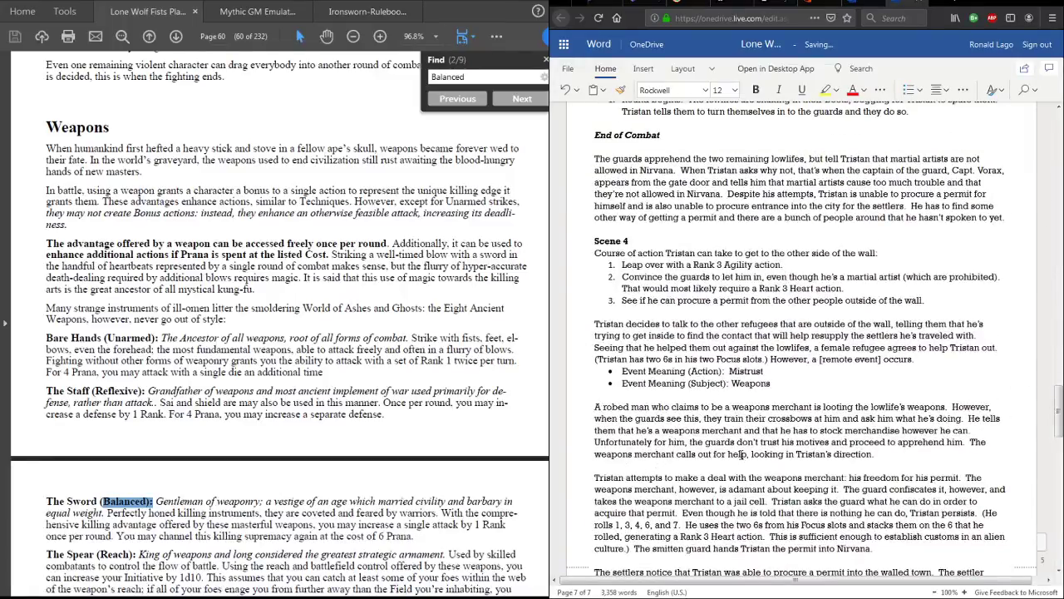
scroll(741, 454, up, 9)
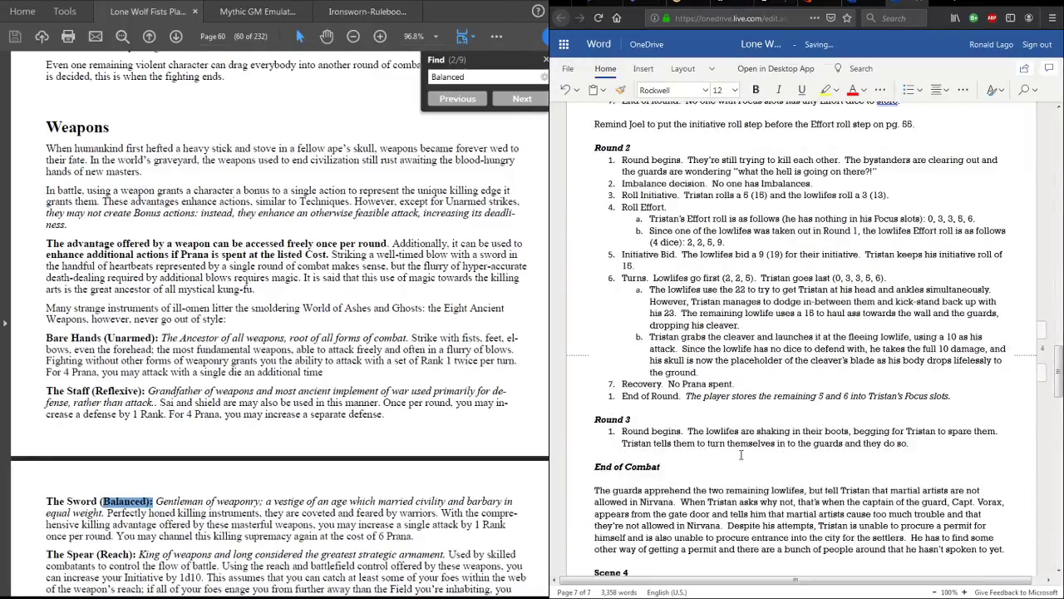
scroll(741, 455, down, 9)
scroll(741, 455, up, 4)
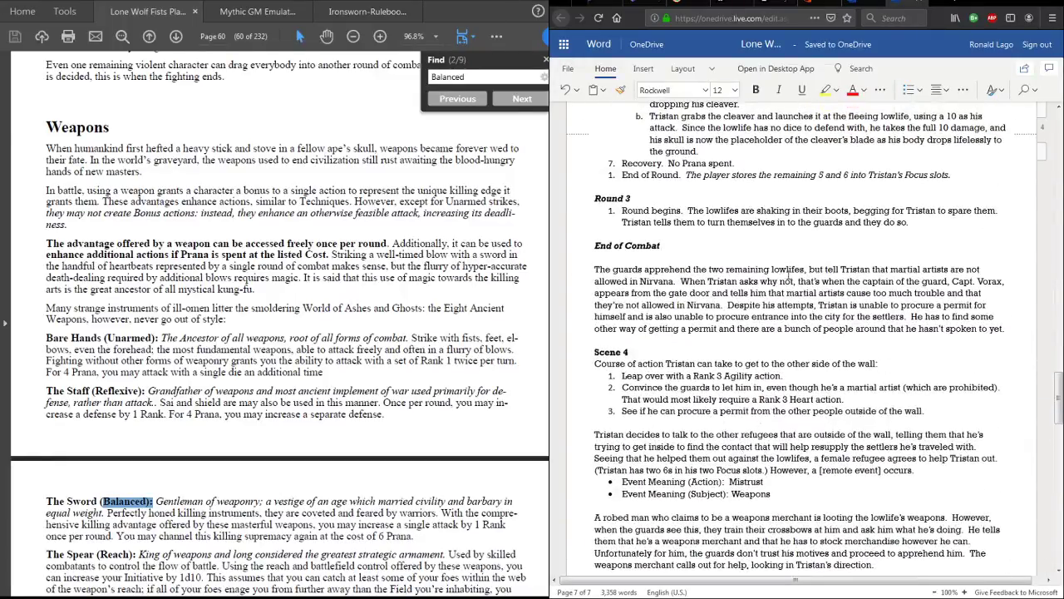
scroll(766, 409, down, 15)
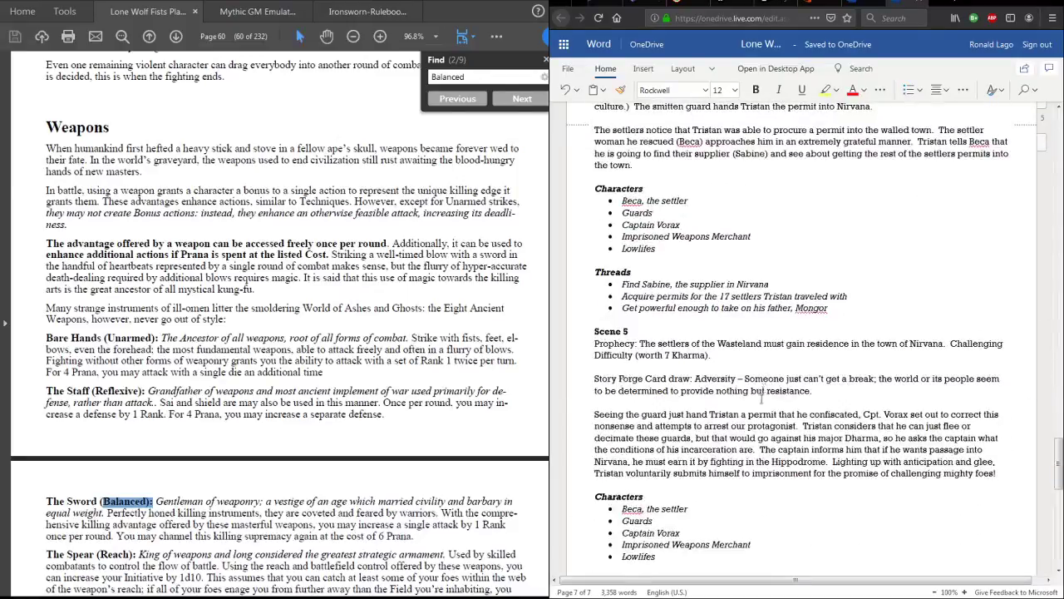
scroll(775, 360, down, 3)
scroll(775, 363, up, 5)
scroll(775, 366, down, 8)
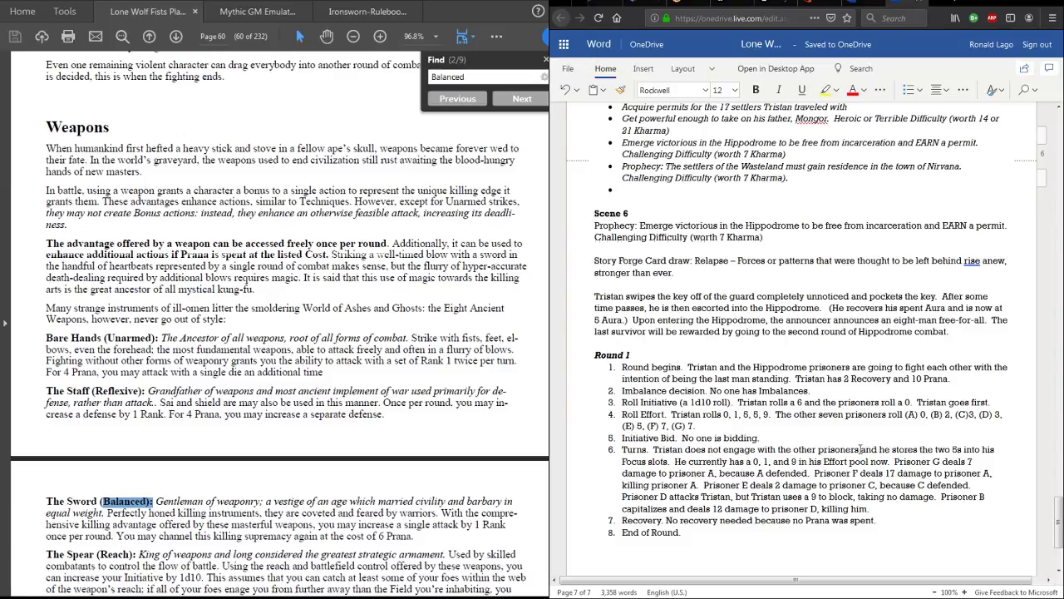
- Split the first Turns sentence after "prisoners" and begin the second part as "Tristan stores the two 5s"
click(860, 449)
text(.)
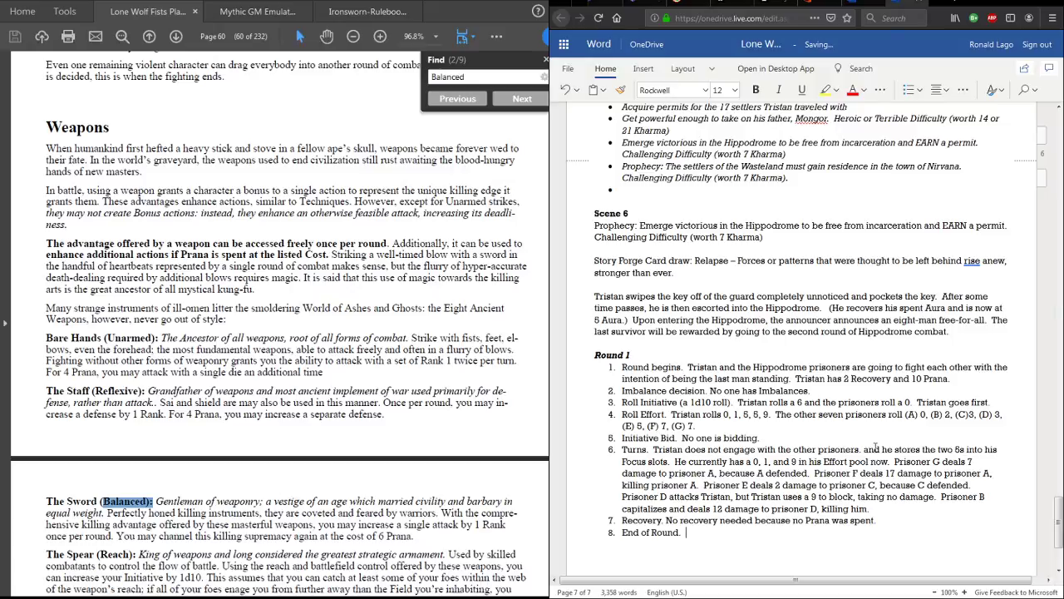
double_click(872, 449)
key(BackSpace)
double_click(869, 449)
text(Trist)
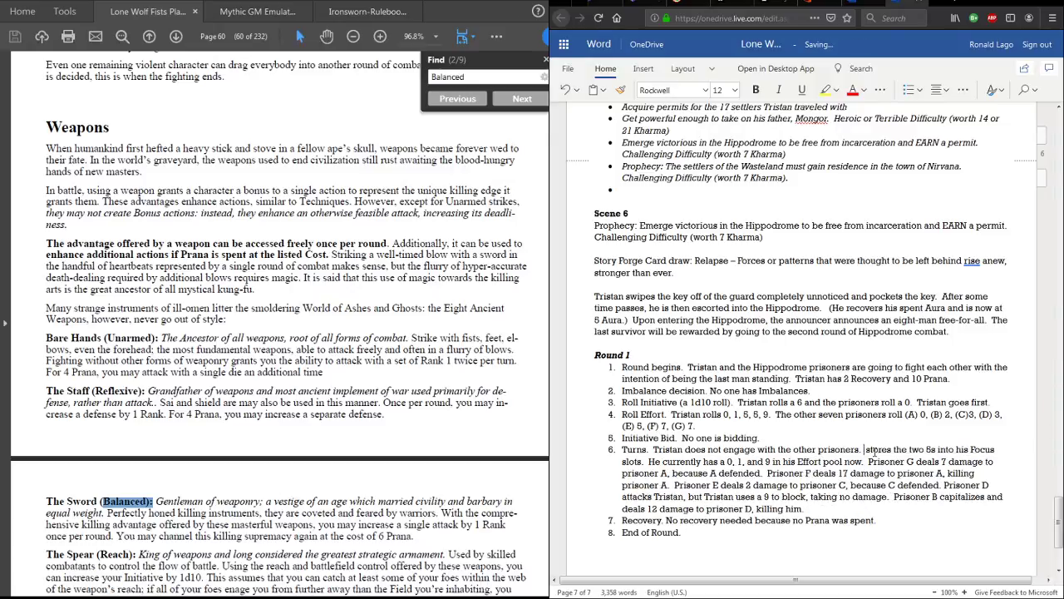
text(an)
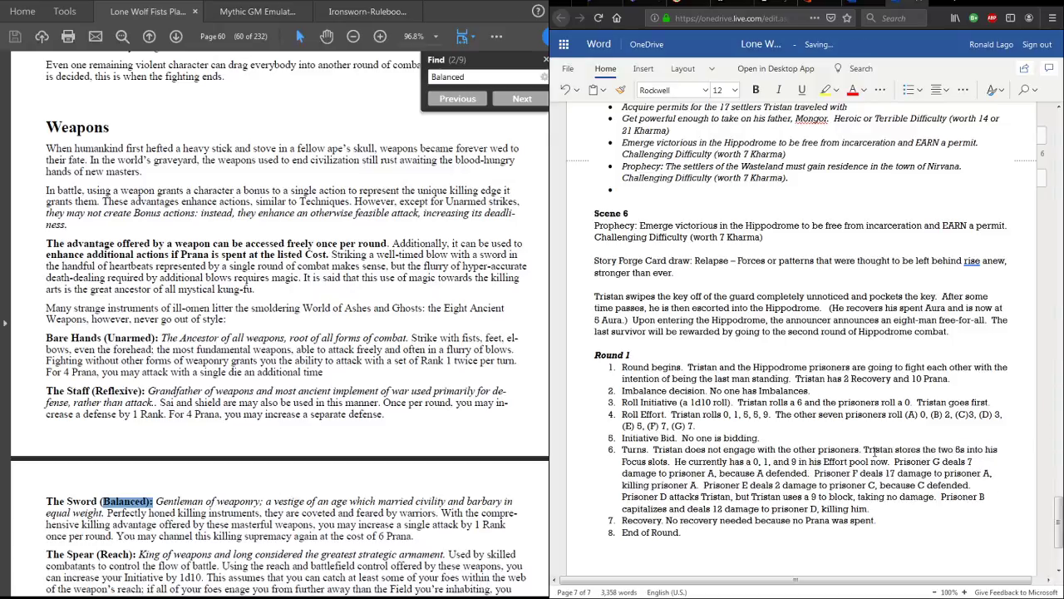
- Move the sentence "Tristan stores the two 5s into his Focus slots." from the Turns item to the End of Round item
drag(865, 449, 671, 463)
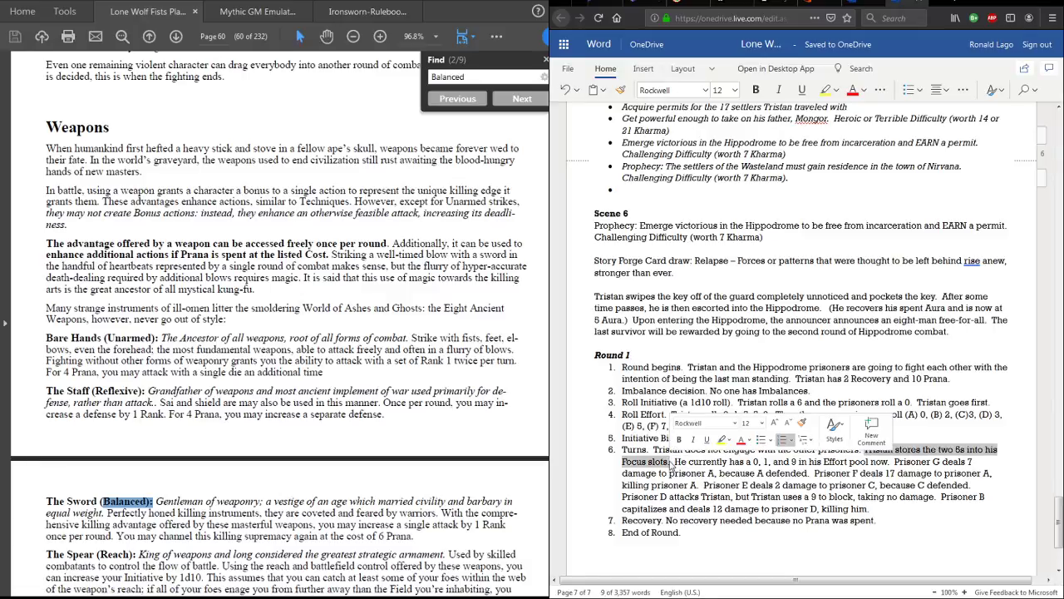
key(Delete)
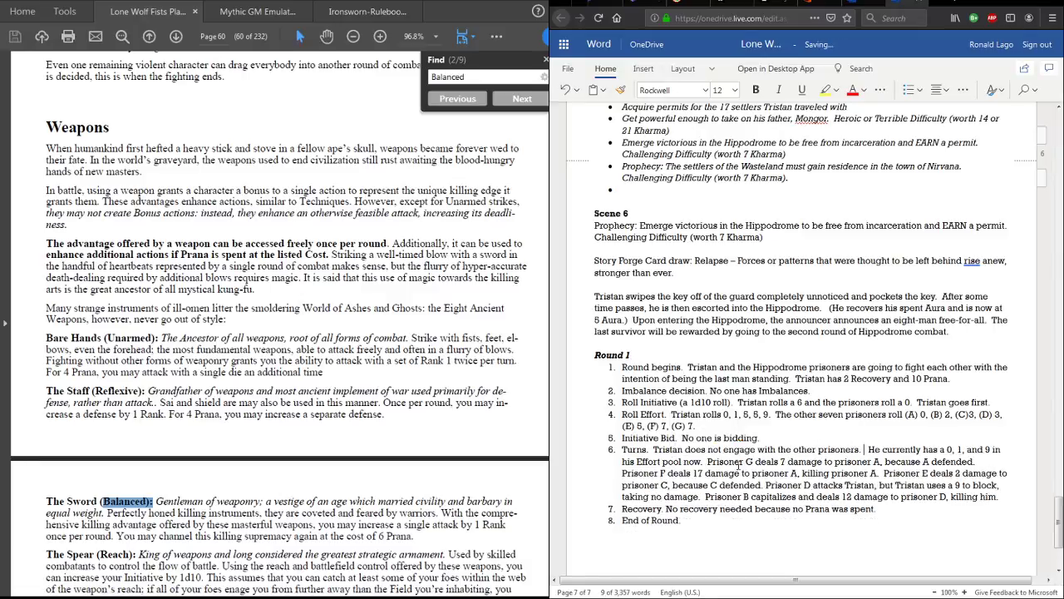
key(Delete)
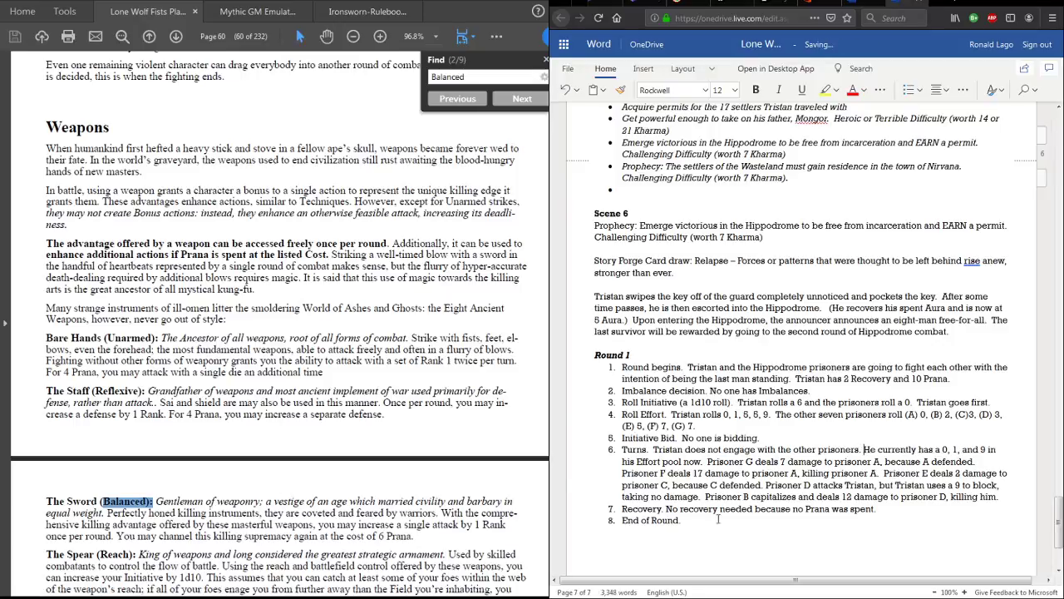
text(Tristan stores the two 8s into his Focus slots.)
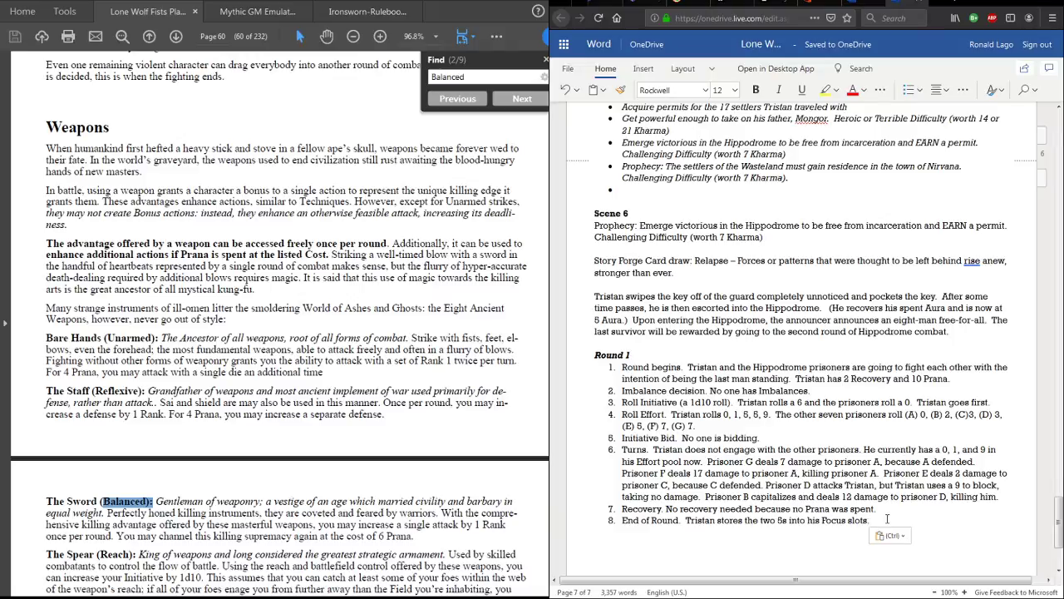
- End the numbered list and duplicate the whole Round 1 heading and its eight items below it
scroll(869, 405, down, 3)
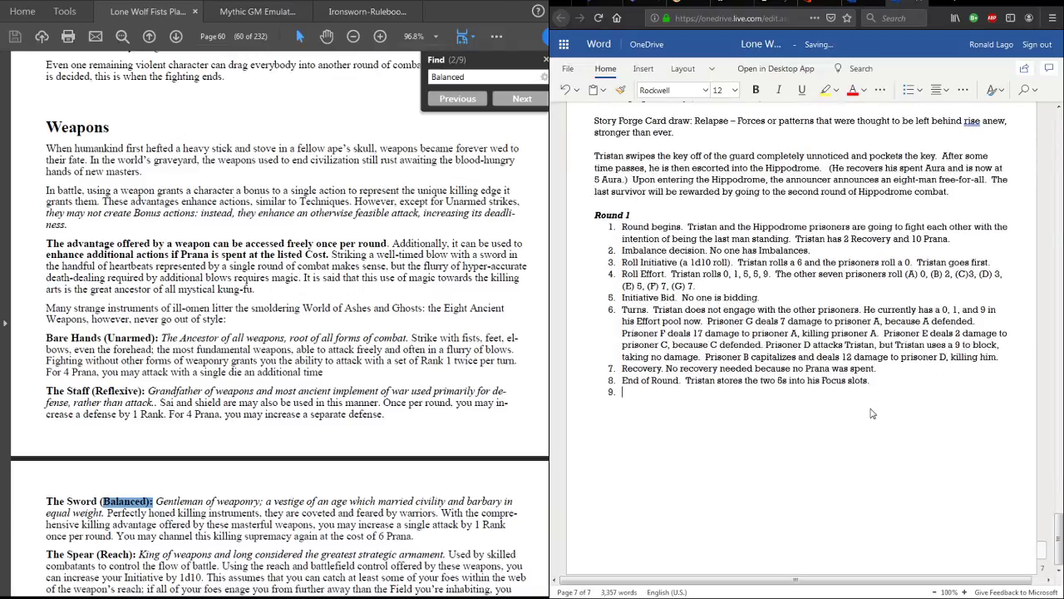
key(Return)
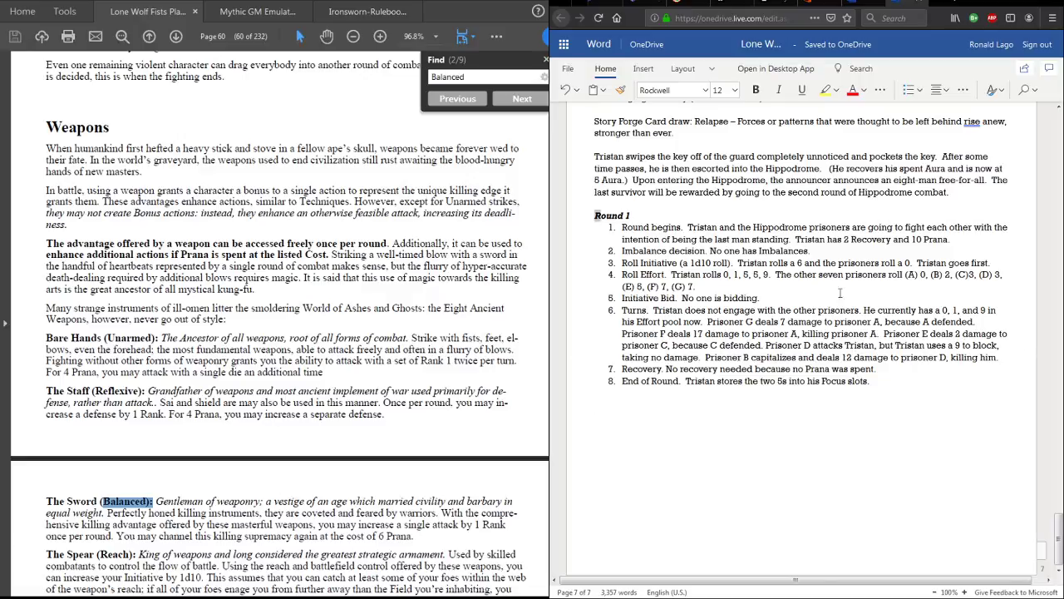
drag(595, 215, 876, 385)
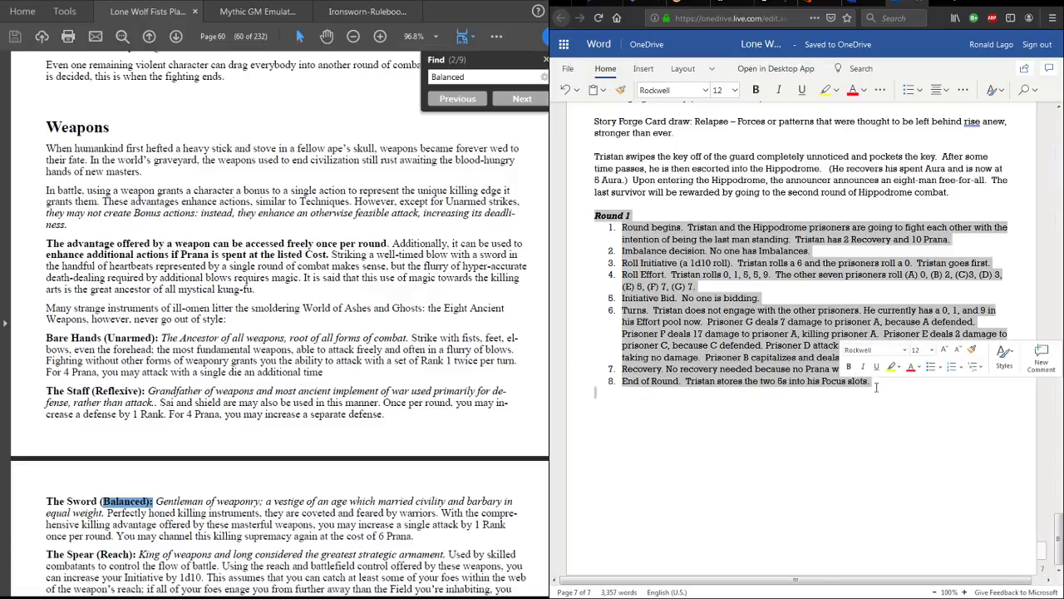
click(597, 220)
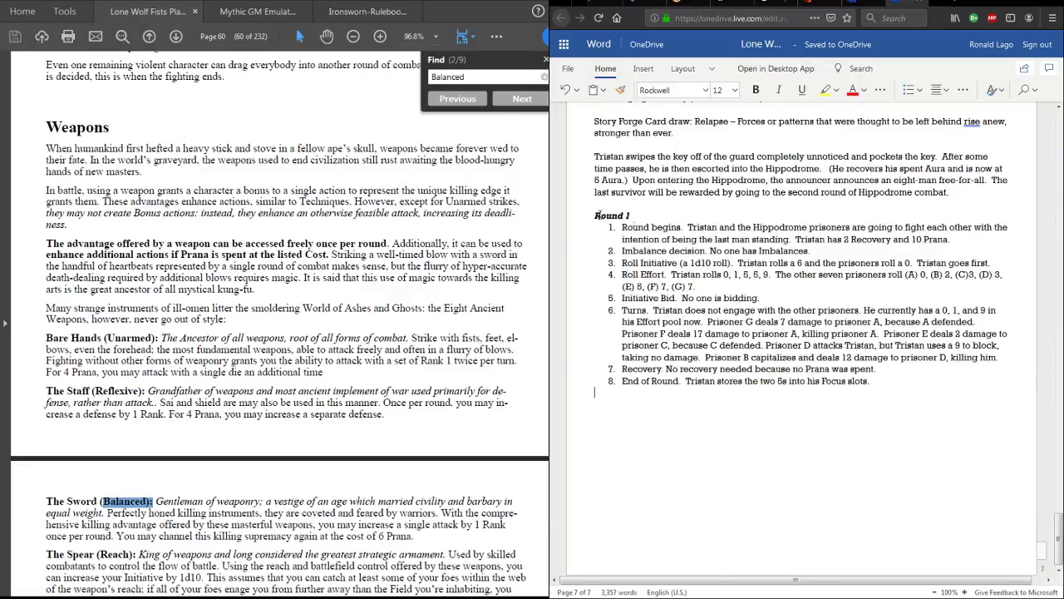
drag(595, 215, 867, 388)
key(ctrl+c)
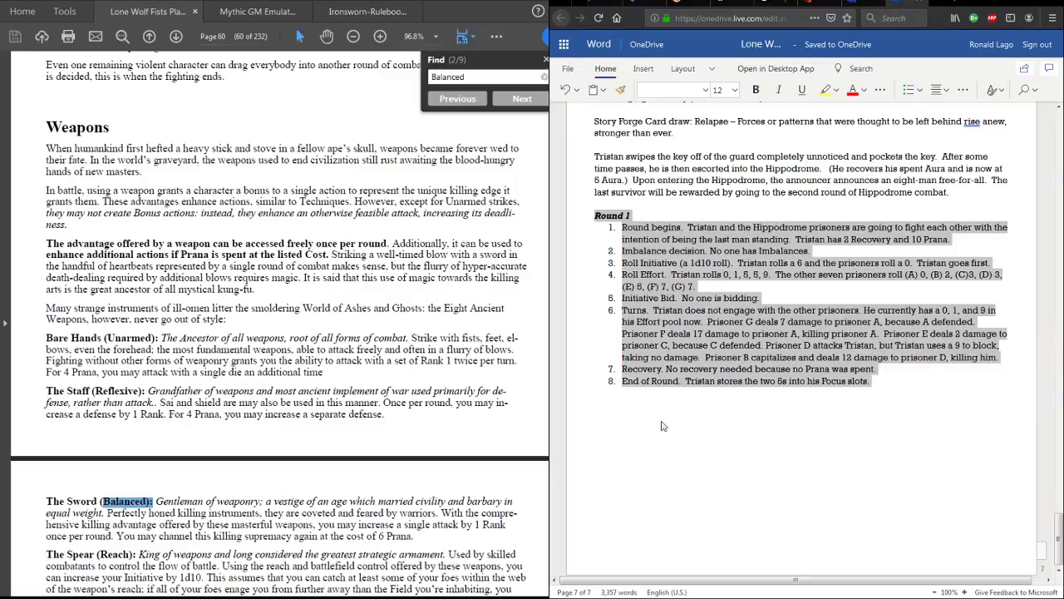
click(609, 406)
key(ctrl+v)
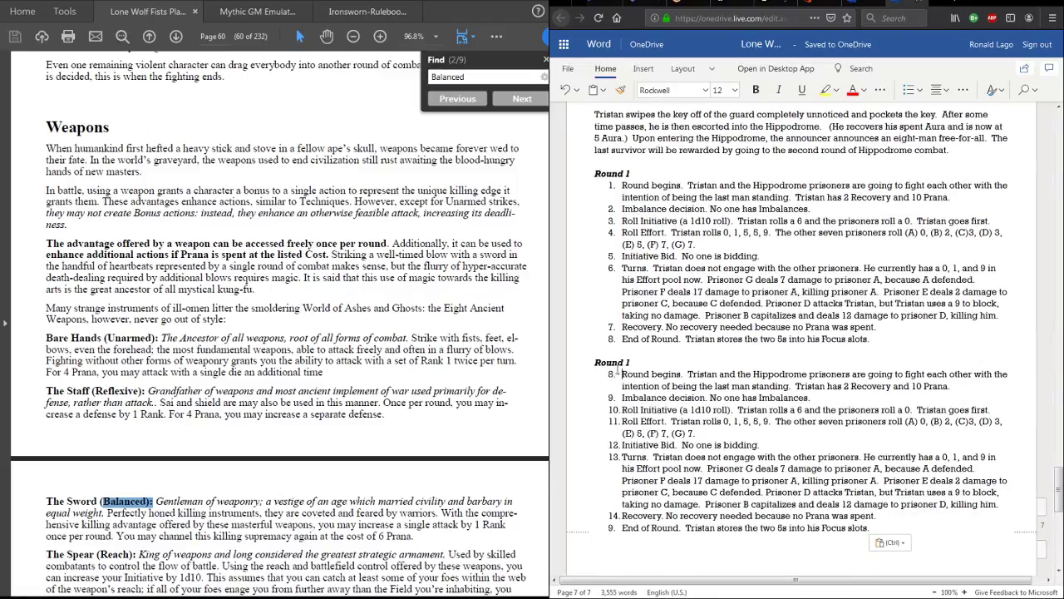
- Restart the numbering of the duplicated round so its "Round begins" item is number 1
click(623, 376)
key(BackSpace)
key(BackSpace)
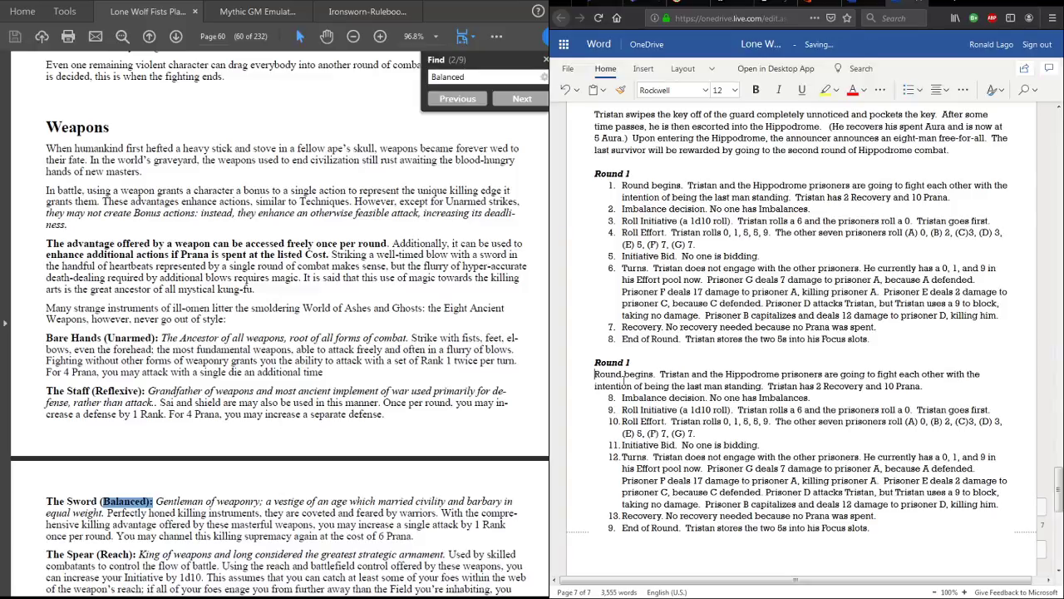
key(ctrl+z)
key(ctrl+z)
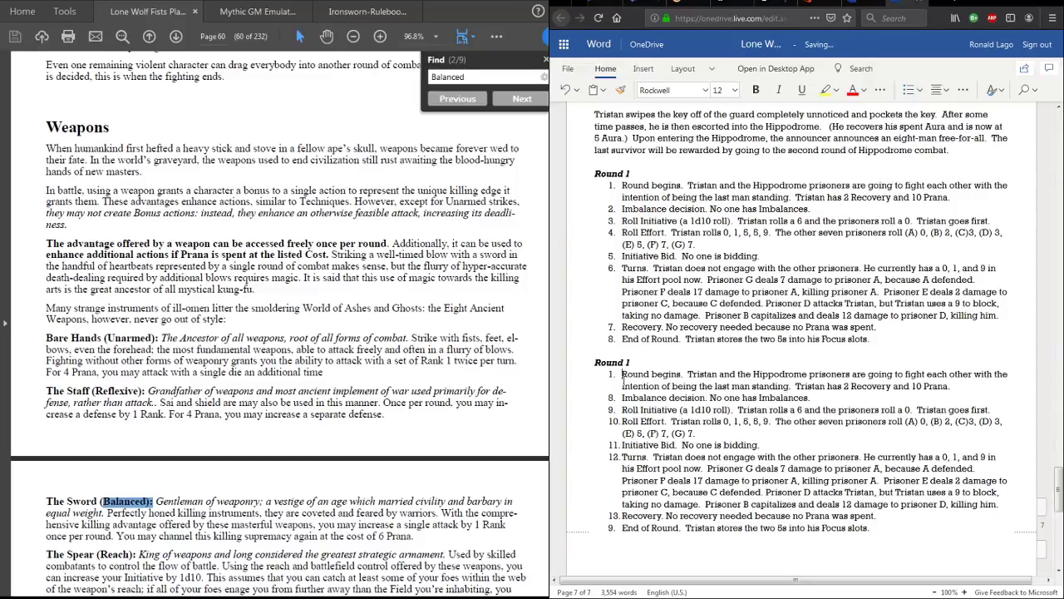
- Rejoin the duplicated Imbalance decision and Roll Initiative items to the restarted list as numbers 2 and 3
click(963, 387)
key(Delete)
key(Return)
click(816, 398)
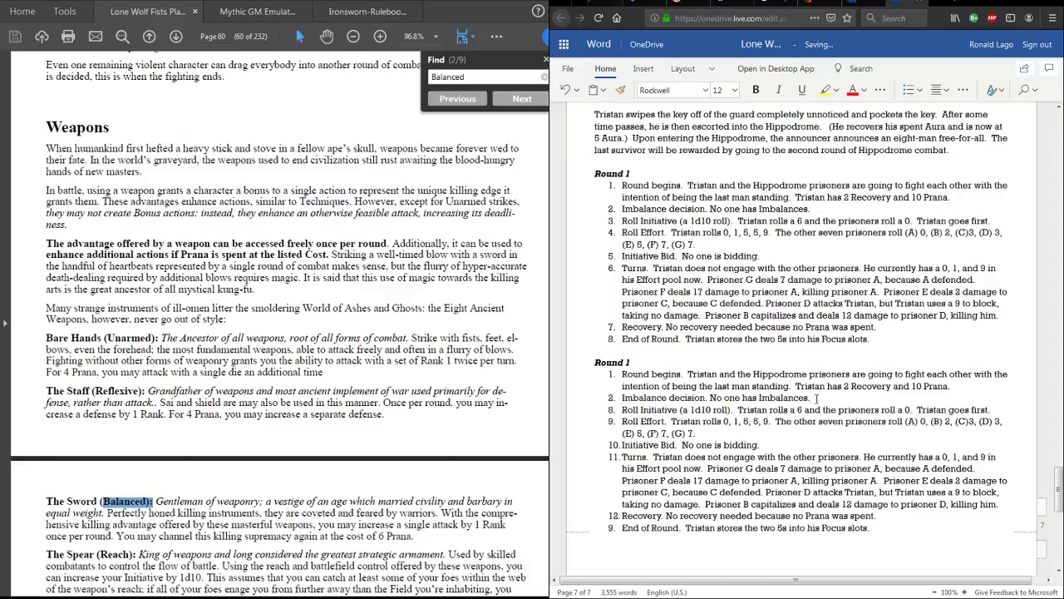
key(Delete)
key(Return)
- Continue the restarted numbering through the duplicated Roll Effort and Initiative Bid items as numbers 4 and 5
click(991, 410)
key(Delete)
key(Return)
key(Delete)
key(Return)
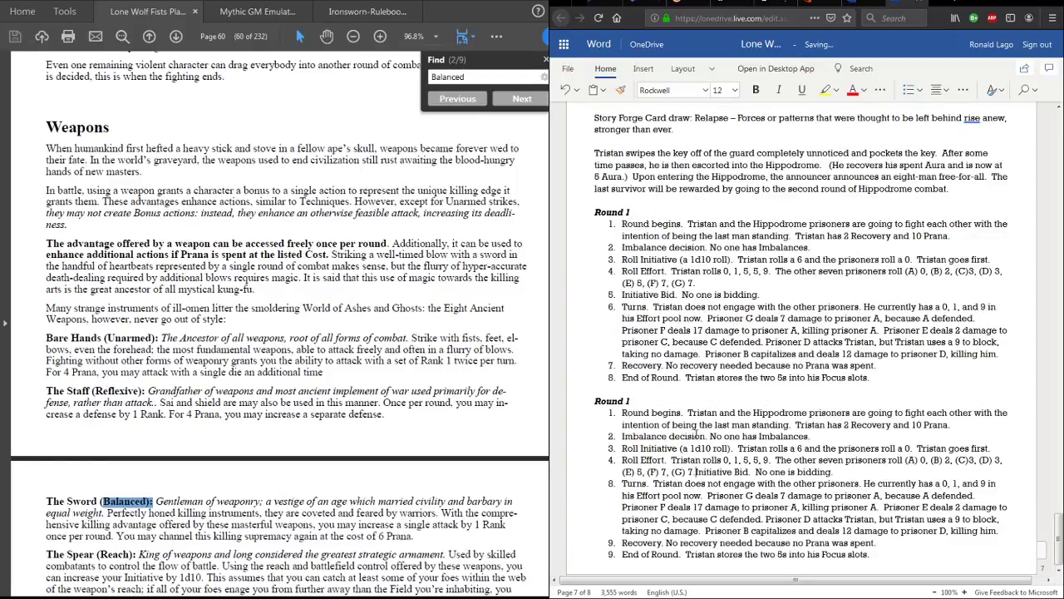
scroll(739, 368, down, 3)
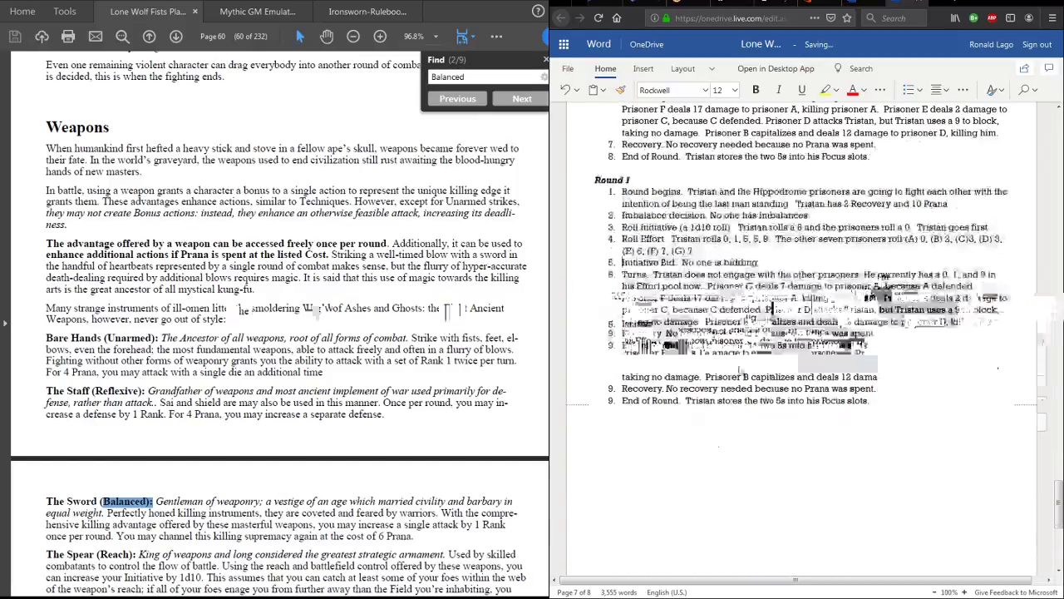
- Rejoin the duplicated Turns, Recovery and End of Round items to the restarted list as numbers 6, 7 and 8
click(759, 263)
key(Delete)
key(Return)
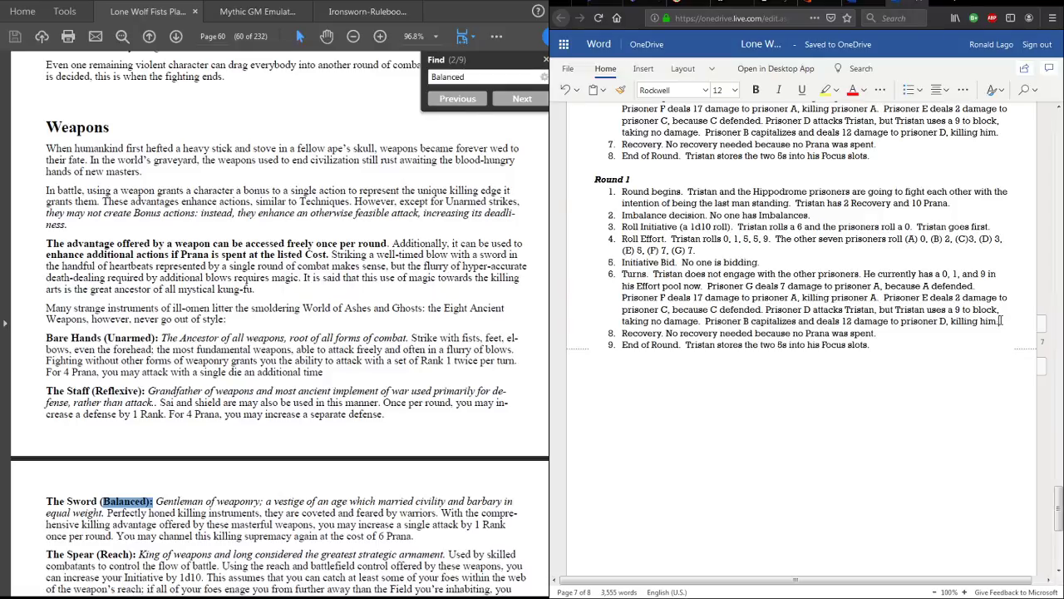
key(Delete)
key(Return)
click(880, 336)
key(Delete)
key(Return)
scroll(789, 341, up, 3)
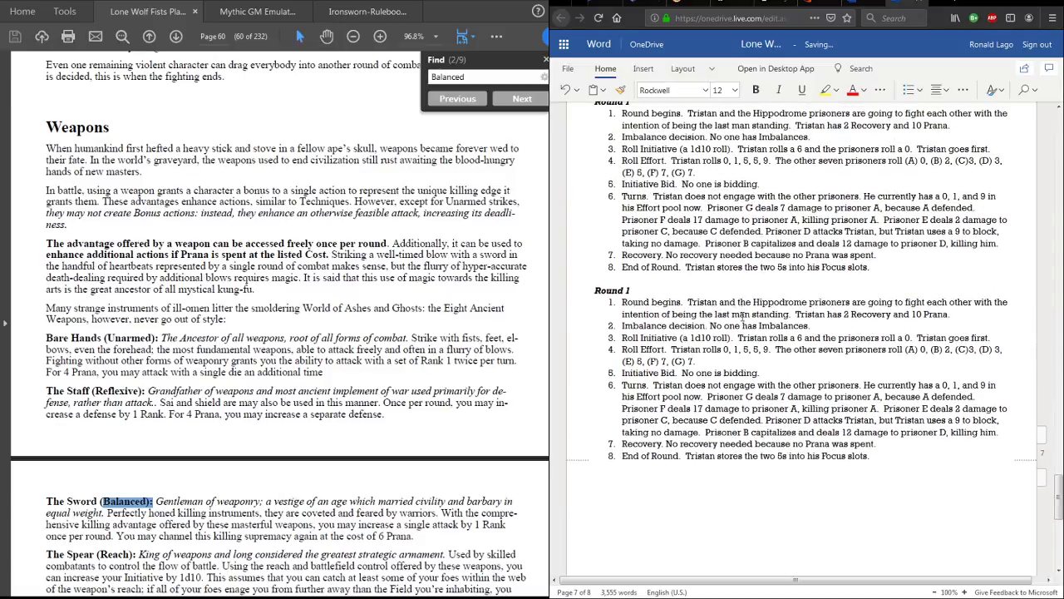
- Retitle the duplicated round's heading as "Round 2"
click(629, 290)
key(BackSpace)
text(2)
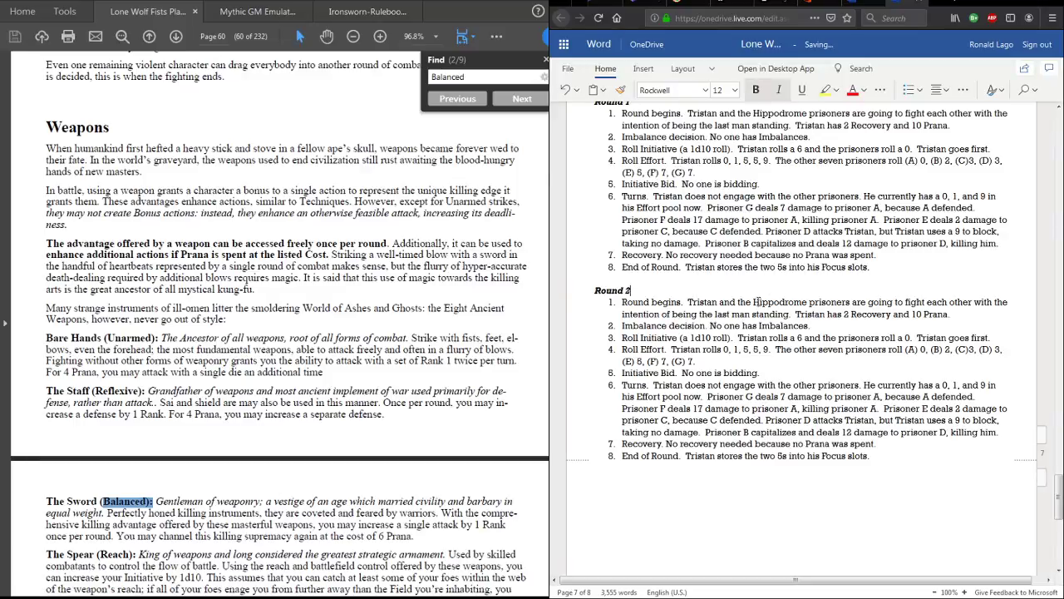
- Insert "remaining five" before "Hippodrome prisoners" in Round 2's "Round begins" item
click(754, 302)
text(remainin)
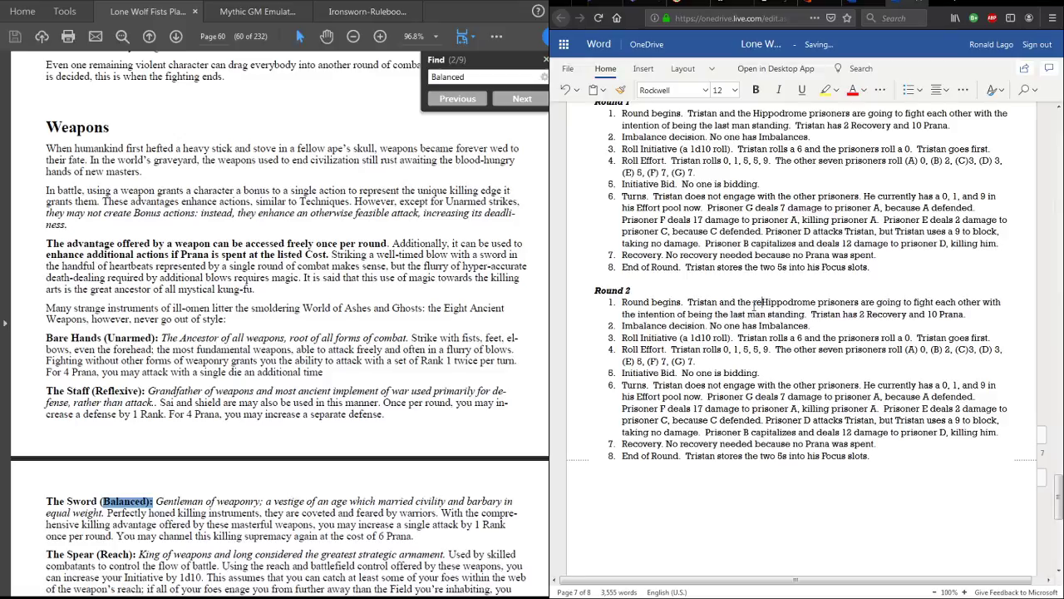
text(g)
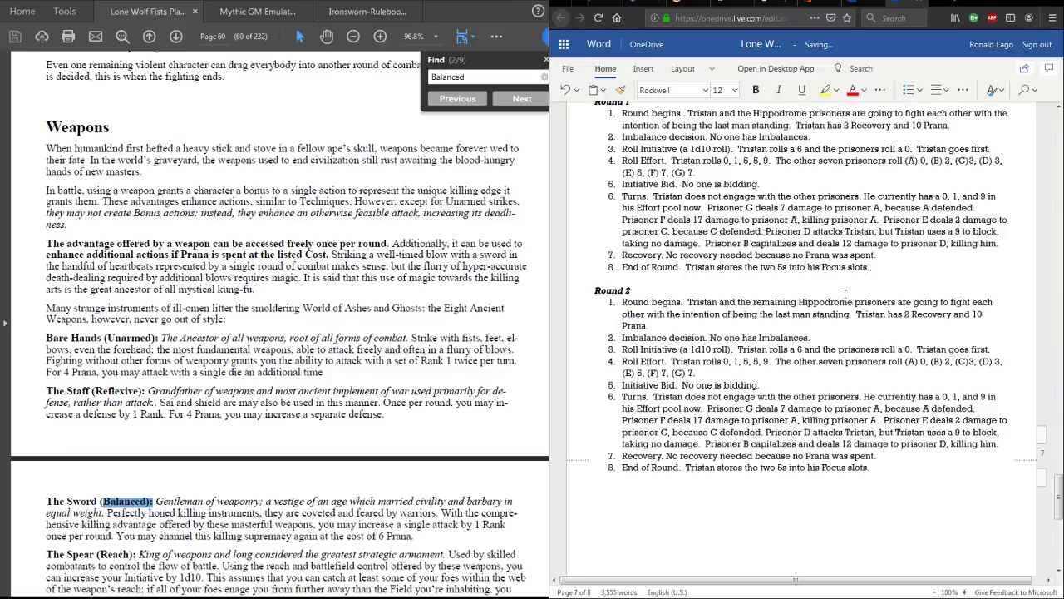
scroll(848, 262, up, 1)
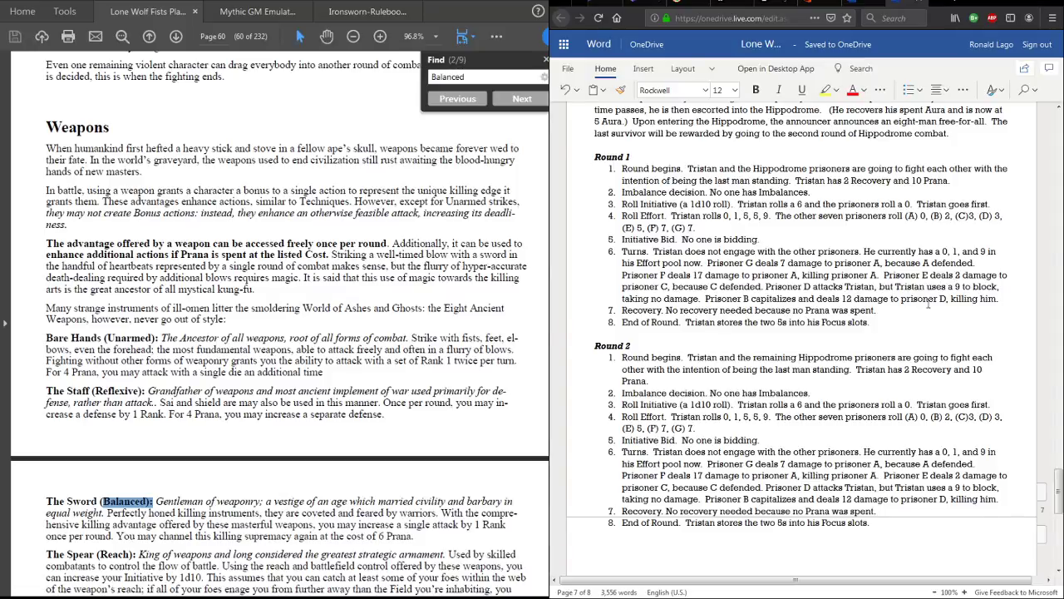
scroll(832, 291, down, 3)
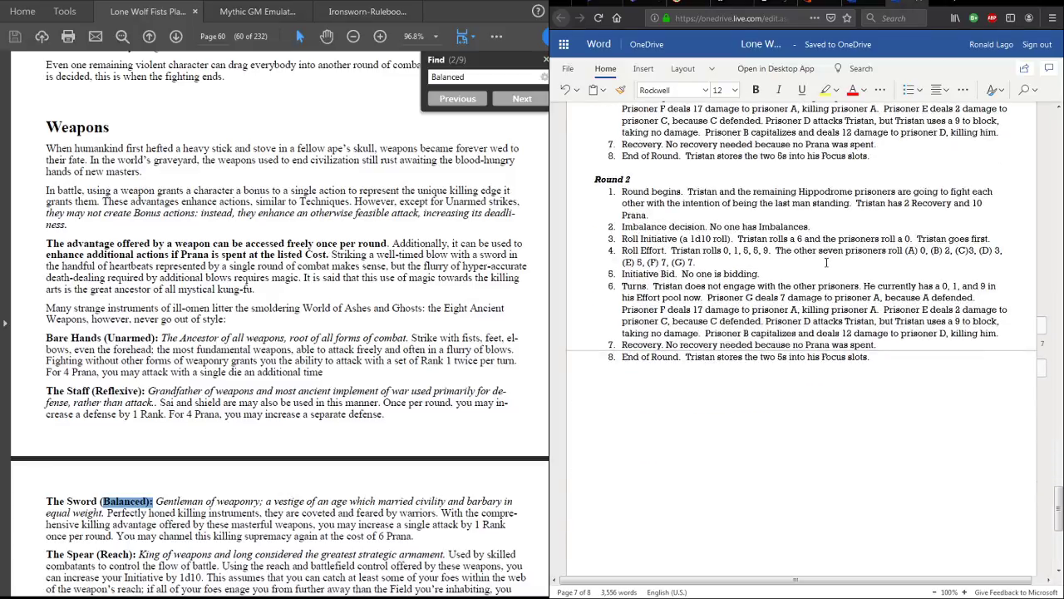
text(five)
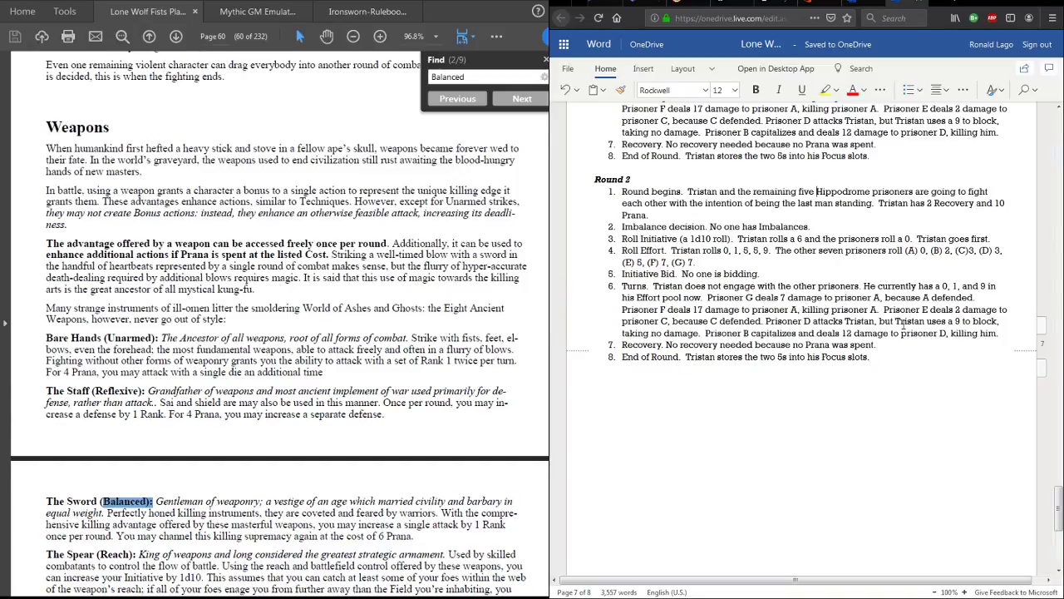
- Remove the entries for the killed prisoners A and D from Round 2's Roll Effort item
scroll(903, 324, up, 3)
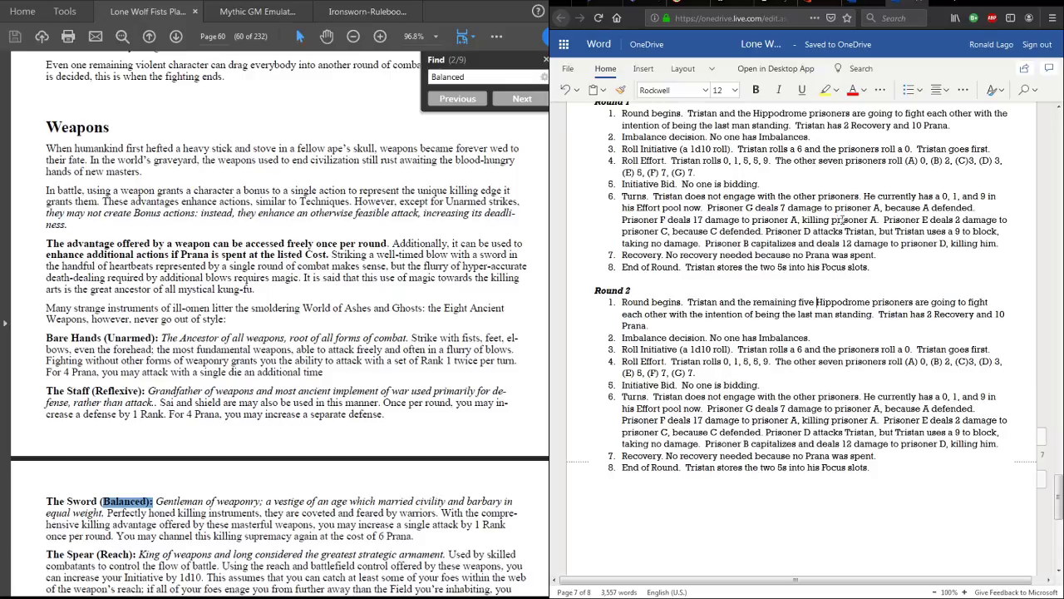
scroll(914, 353, down, 3)
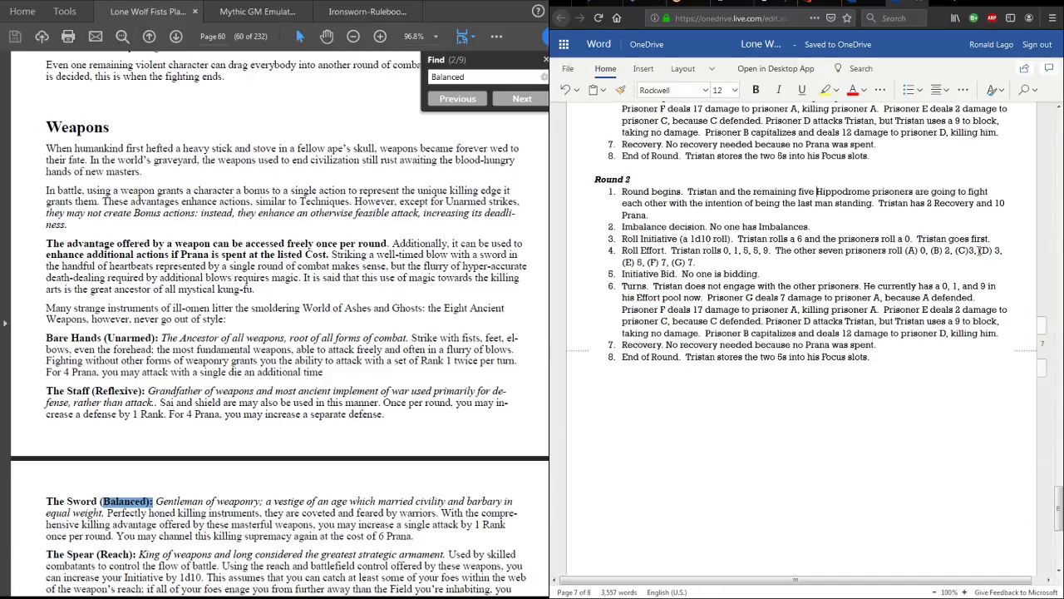
drag(906, 250, 925, 250)
key(BackSpace)
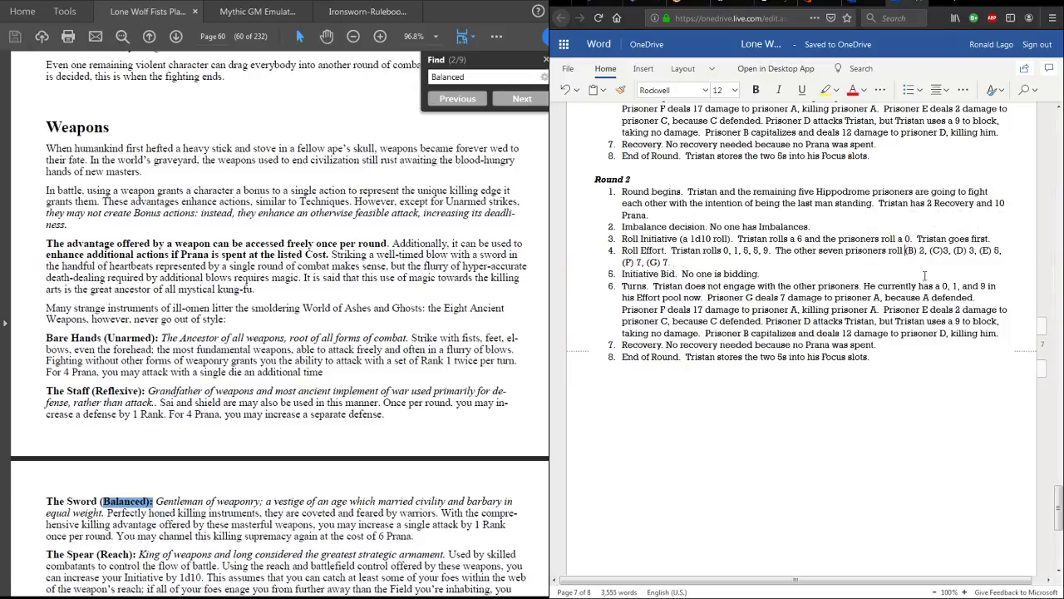
click(955, 250)
drag(955, 250, 971, 251)
key(BackSpace)
key(BackSpace)
key(BackSpace)
key(BackSpace)
- Add the sentence "Prisoners F and G seem to have teamed up." before Tristan's Recovery and Prana in Round 2's first item
click(879, 203)
text(Prisoners )
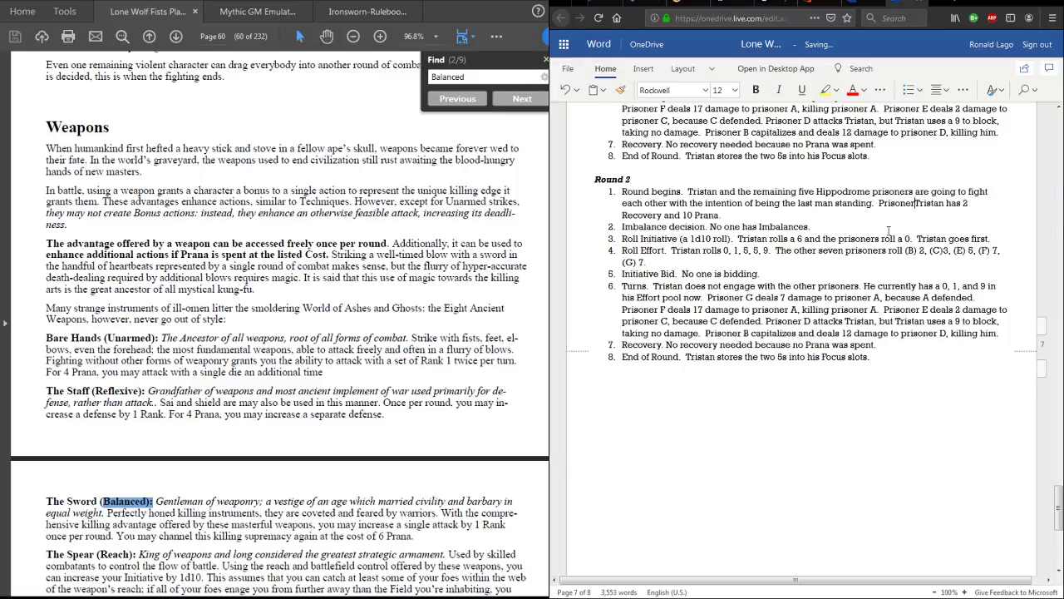
text(F and G seem)
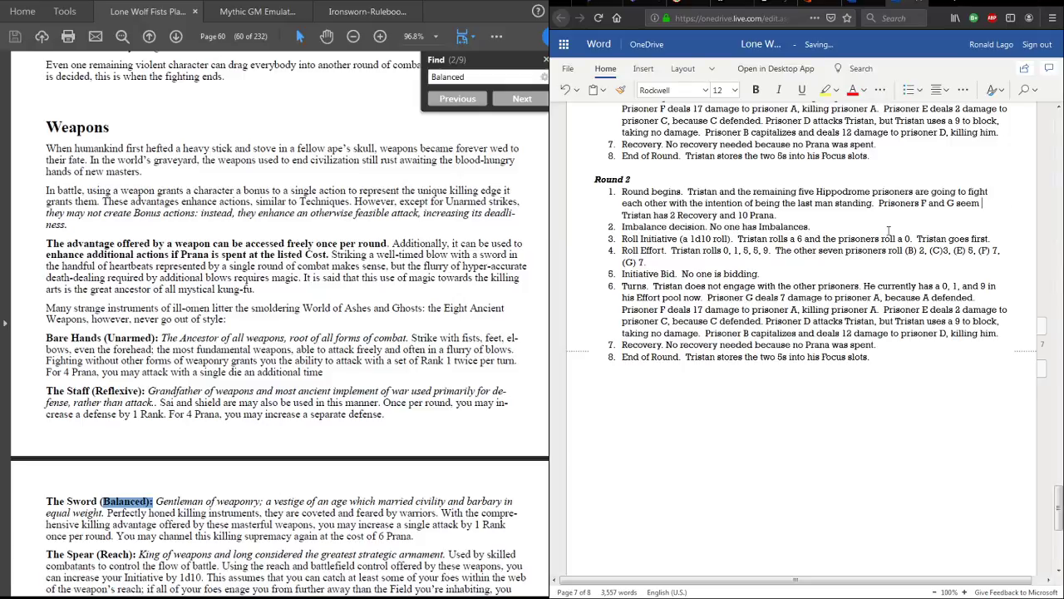
text( to have team)
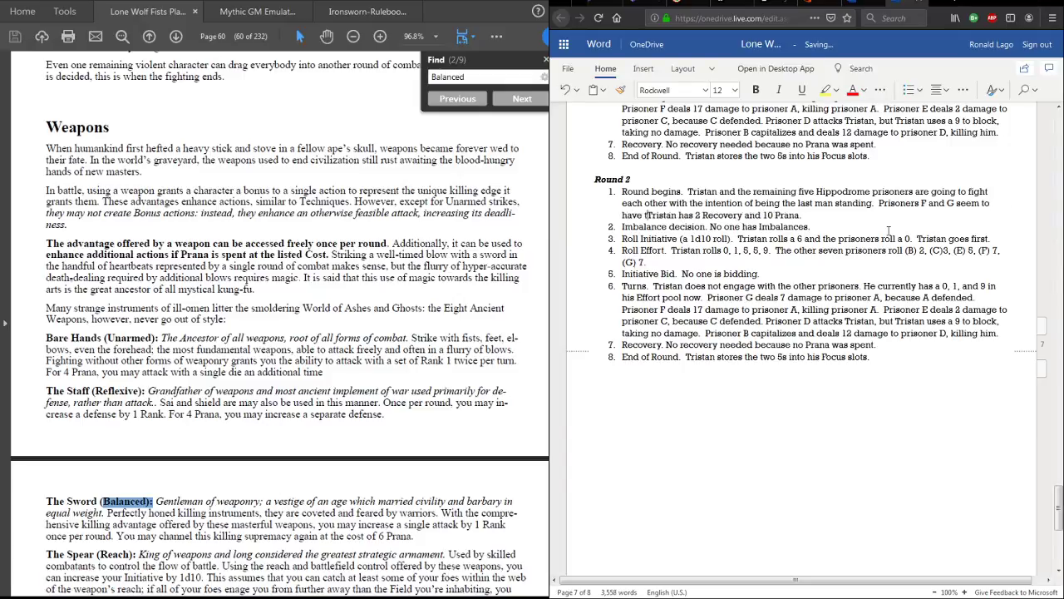
text(ed up.)
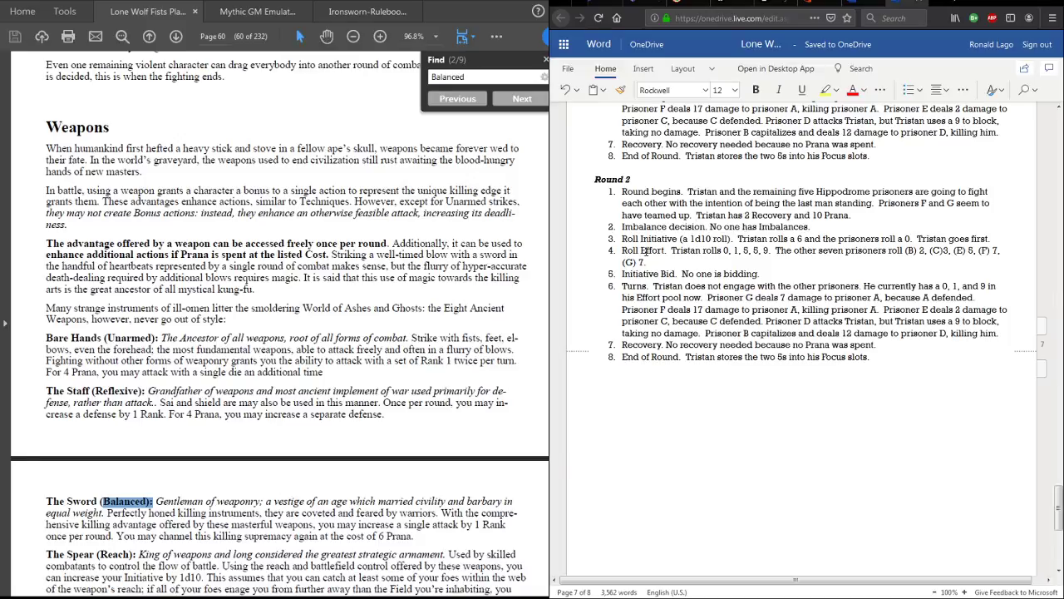
- Set Round 2's initiative rolls to 0 for Tristan and 5 for the prisoners
click(800, 238)
key(BackSpace)
text(0)
click(907, 239)
key(BackSpace)
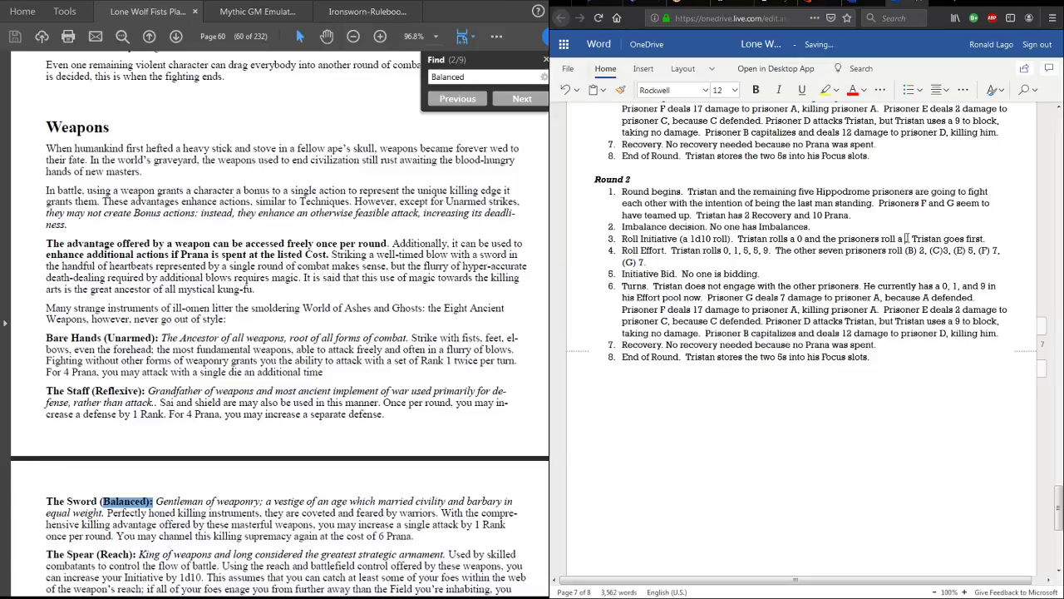
text(5.)
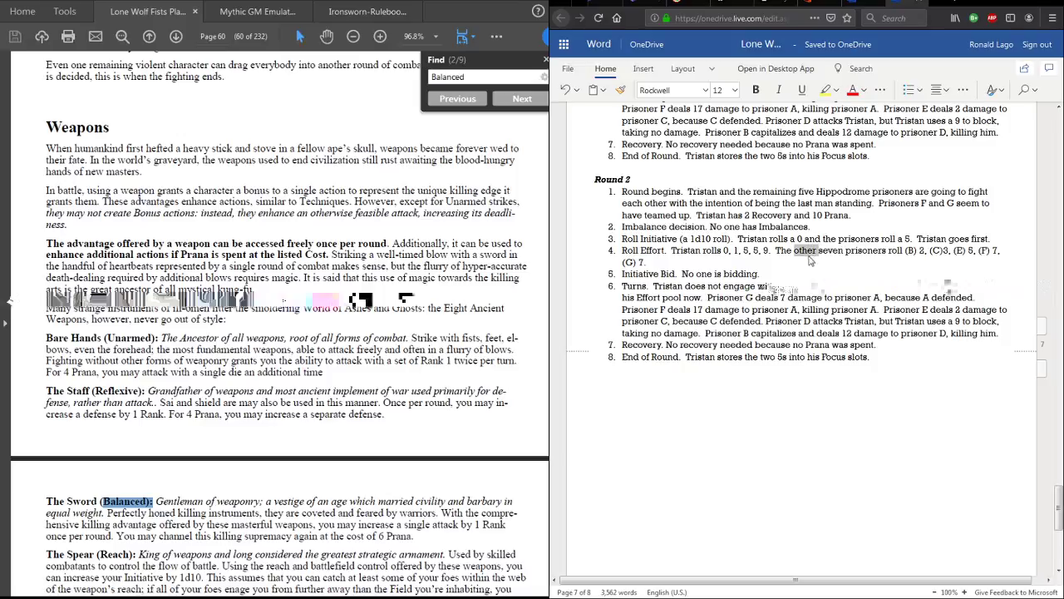
- Replace "other seven" with "five" before "prisoners" in Round 2's Roll Effort item
double_click(808, 251)
key(Delete)
key(Delete)
key(Delete)
key(Delete)
key(Delete)
key(Delete)
key(Delete)
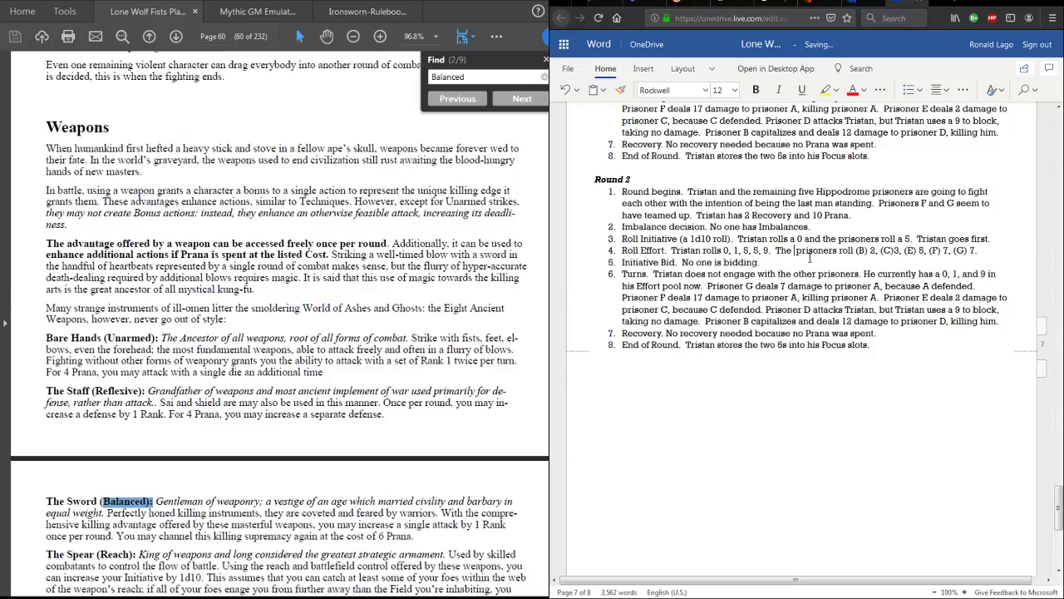
text(five)
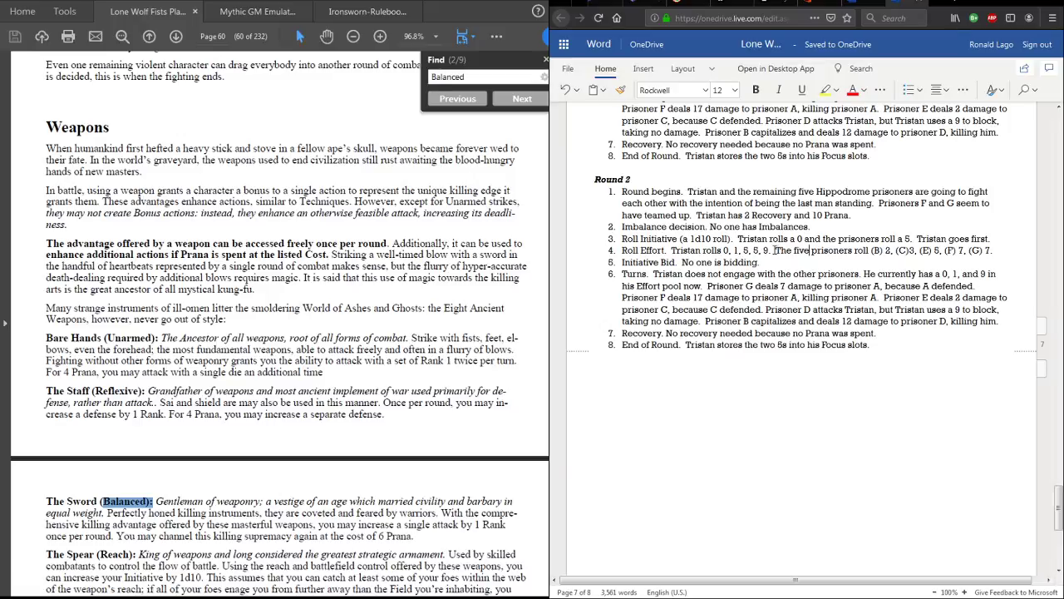
- Replace "Tristan" with "The five prisoners" as the side going first in Round 2's Roll Initiative item
double_click(919, 238)
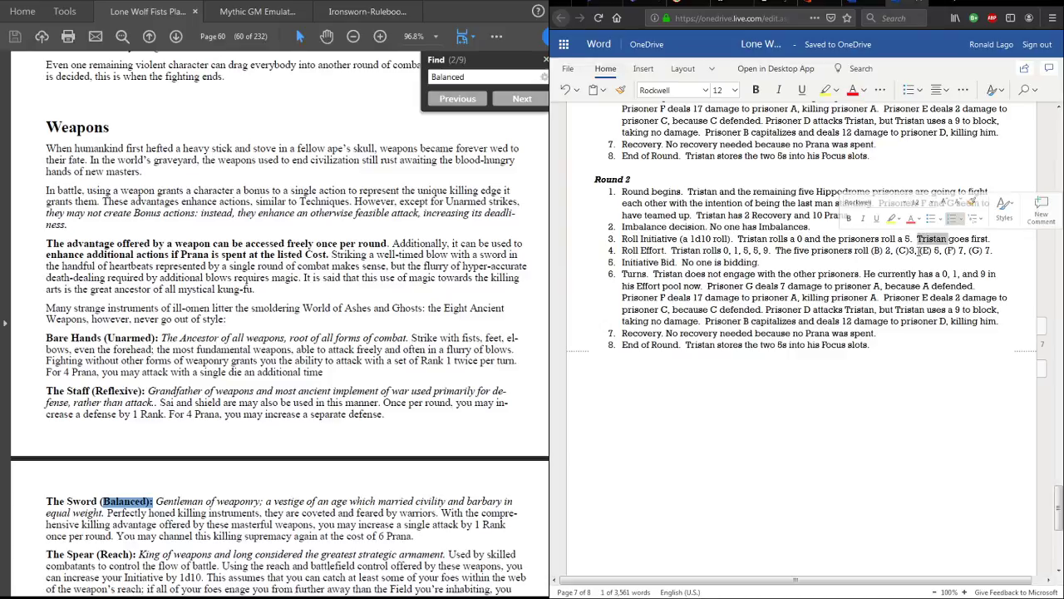
text(The five pr)
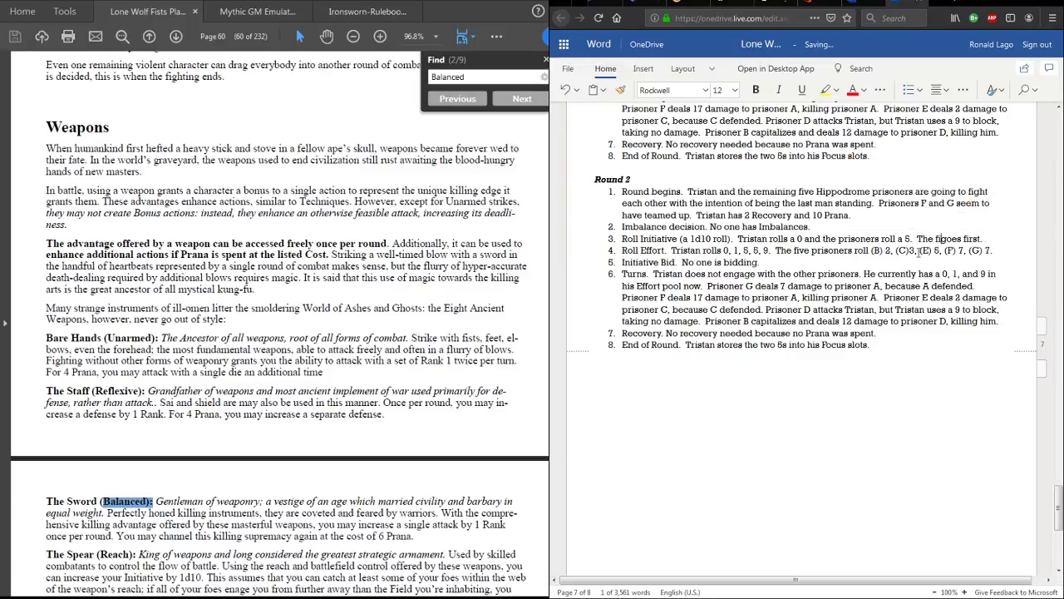
text(isoners)
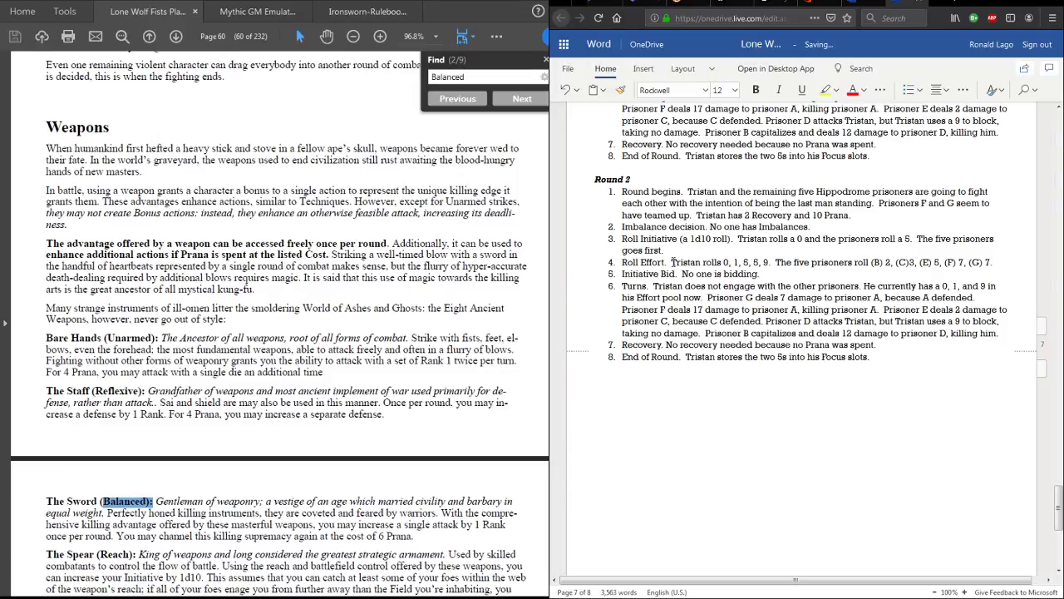
- Replace Tristan's Effort rolls in Round 2 with 0, 0, 0, 5, 7
drag(723, 262, 769, 263)
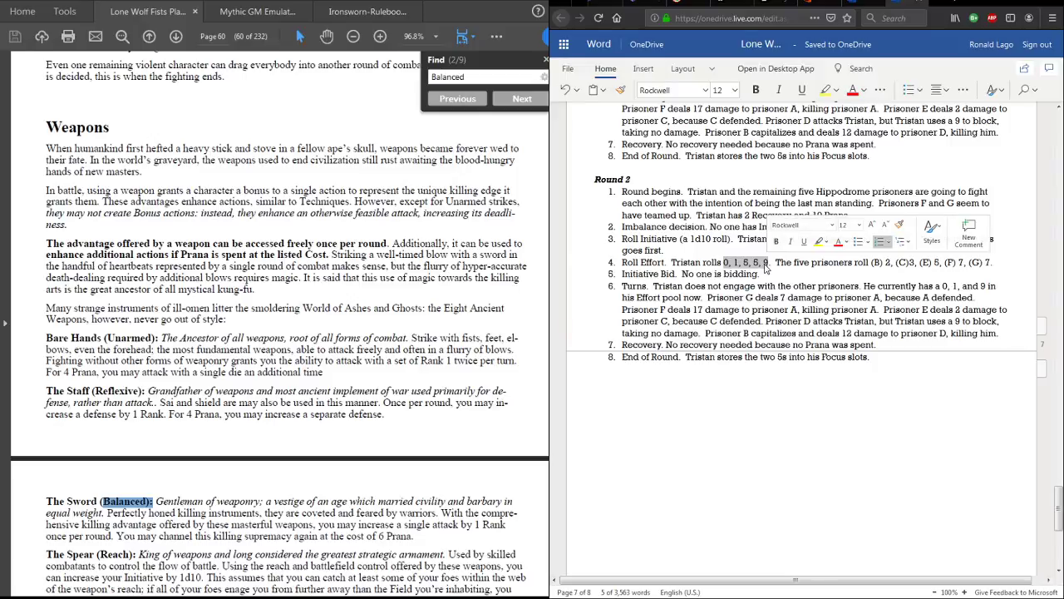
text(0, 0, 0)
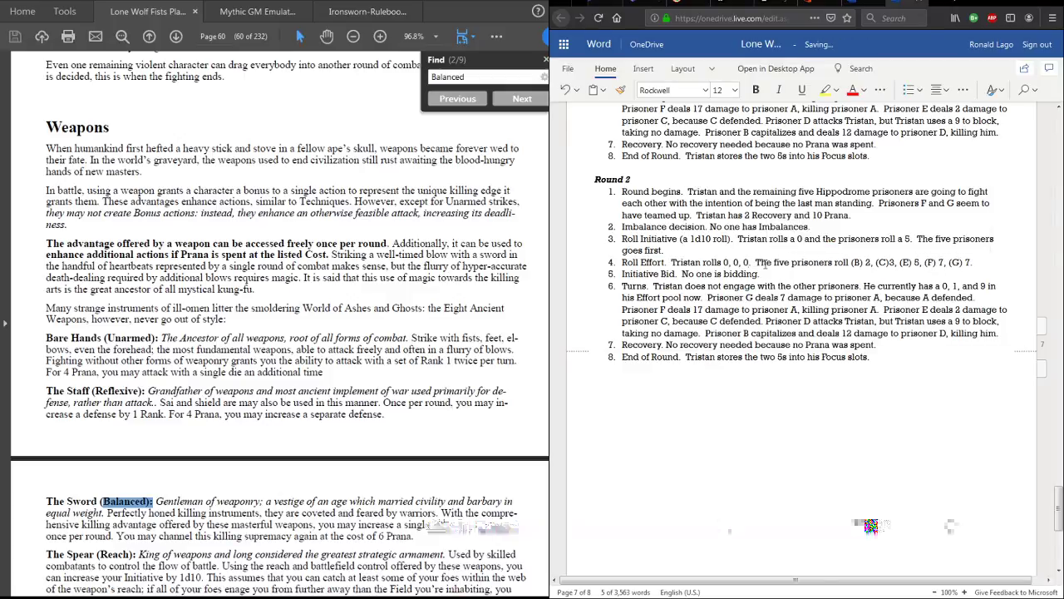
text(, 5, 7)
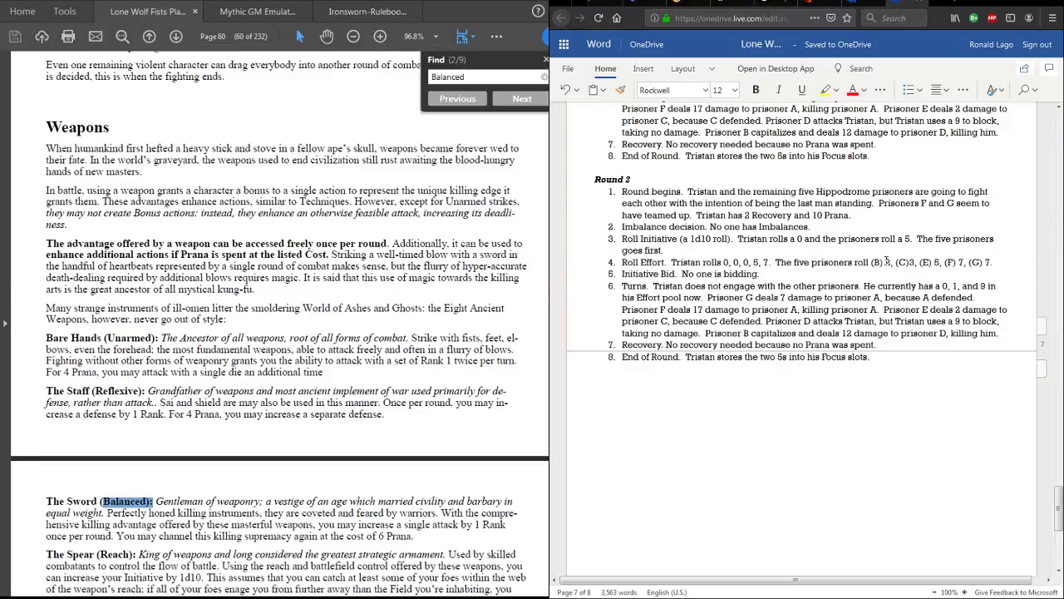
- Set the prisoners' Round 2 Effort rolls to (B) 0, (C) 5, (E) 6, (F) 2 and (G) 3
key(Delete)
text(0)
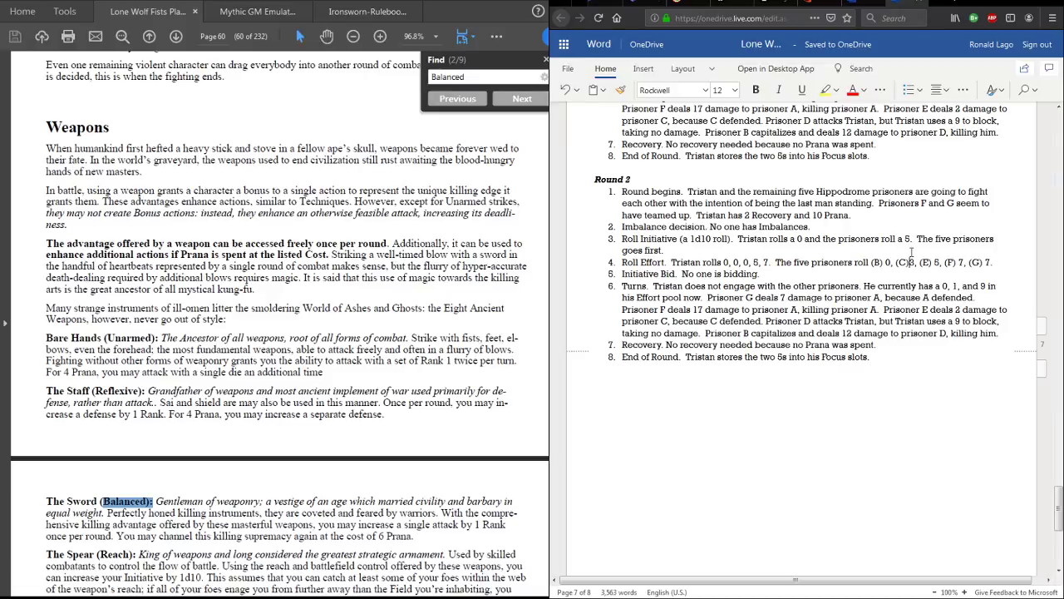
key(Delete)
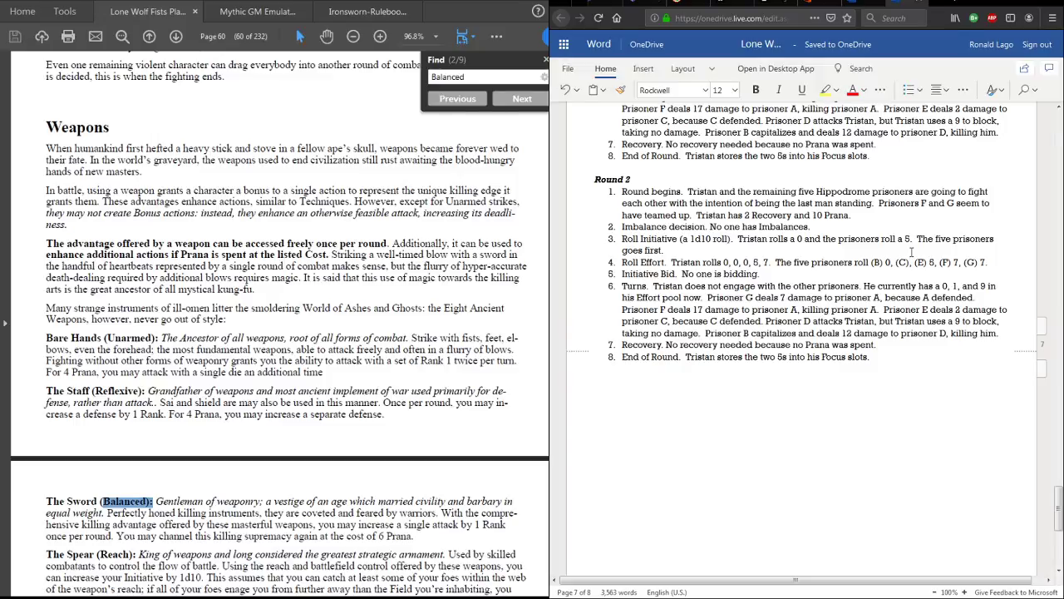
text(5)
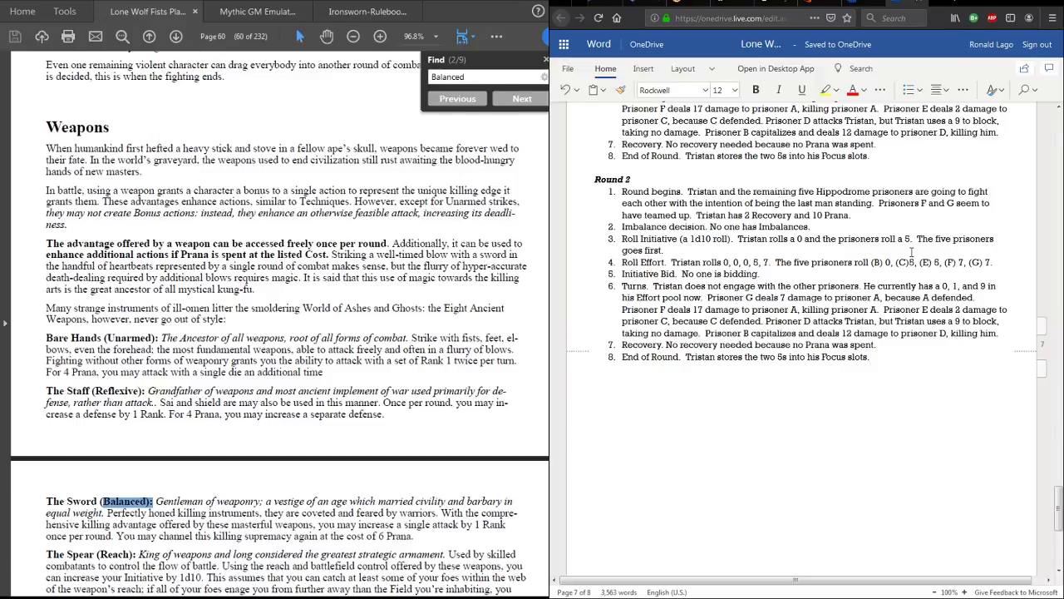
click(938, 262)
key(BackSpace)
text(6)
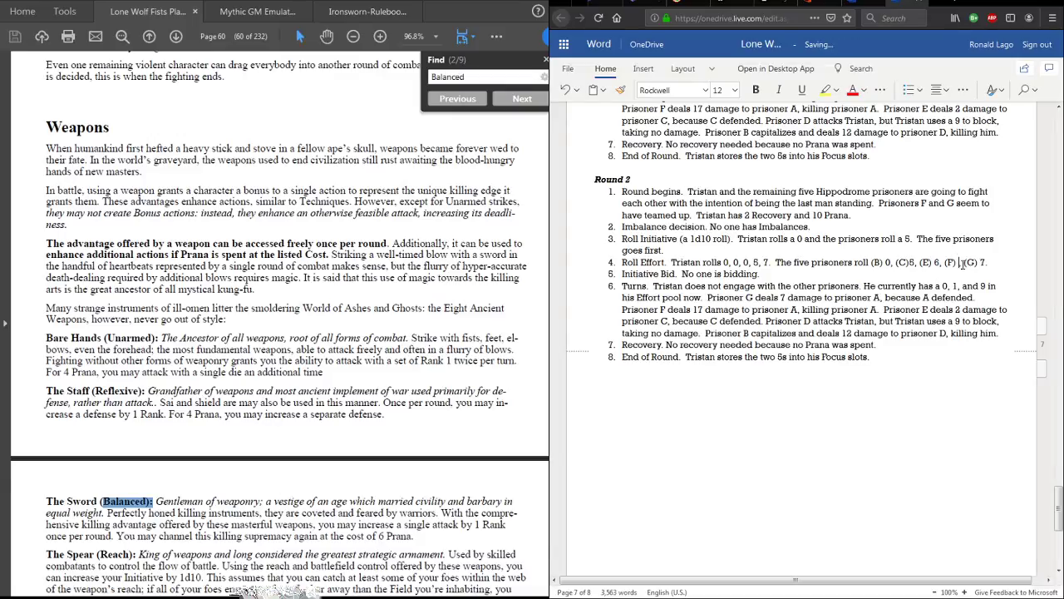
click(965, 262)
key(BackSpace)
text(2)
click(989, 262)
key(BackSpace)
text(3)
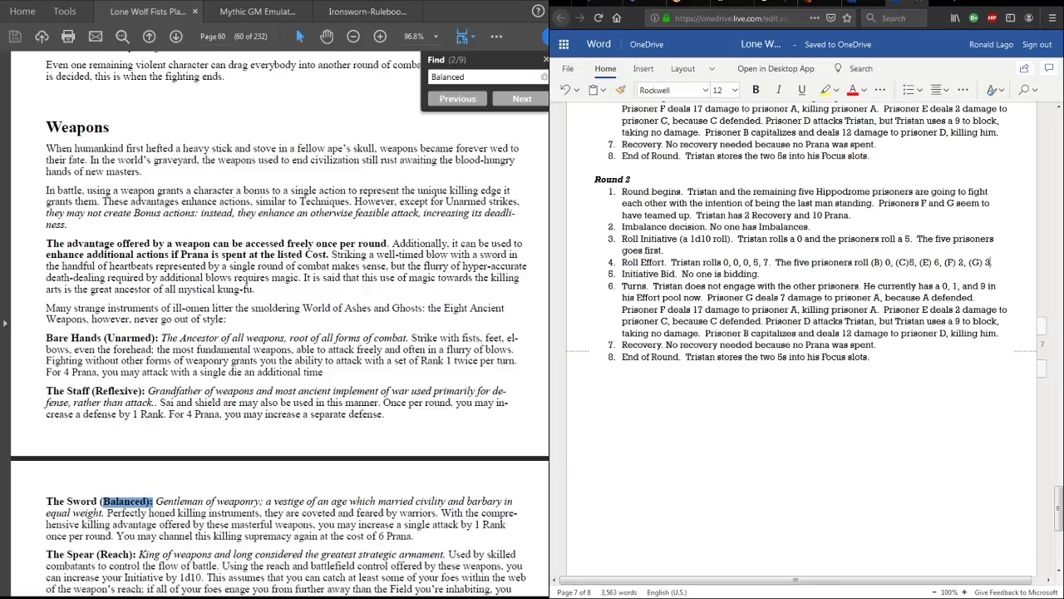
- Search the Lone Wolf Fists PDF for "Heaven and Earth" and review its techniques through Grass-Cutting Attack
click(446, 79)
text(Heaven and Earth)
key(Return)
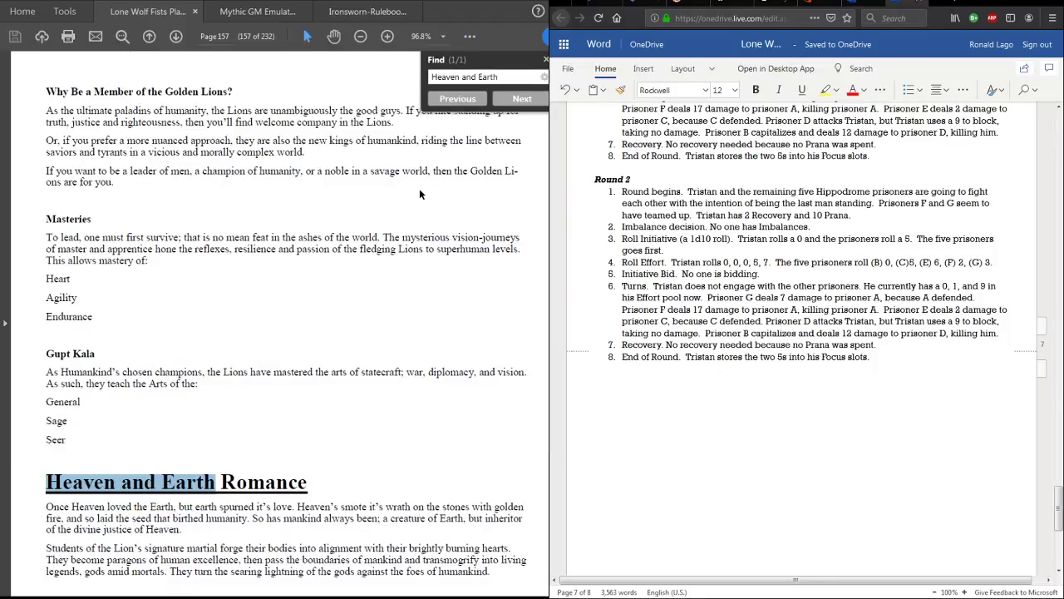
scroll(243, 491, down, 10)
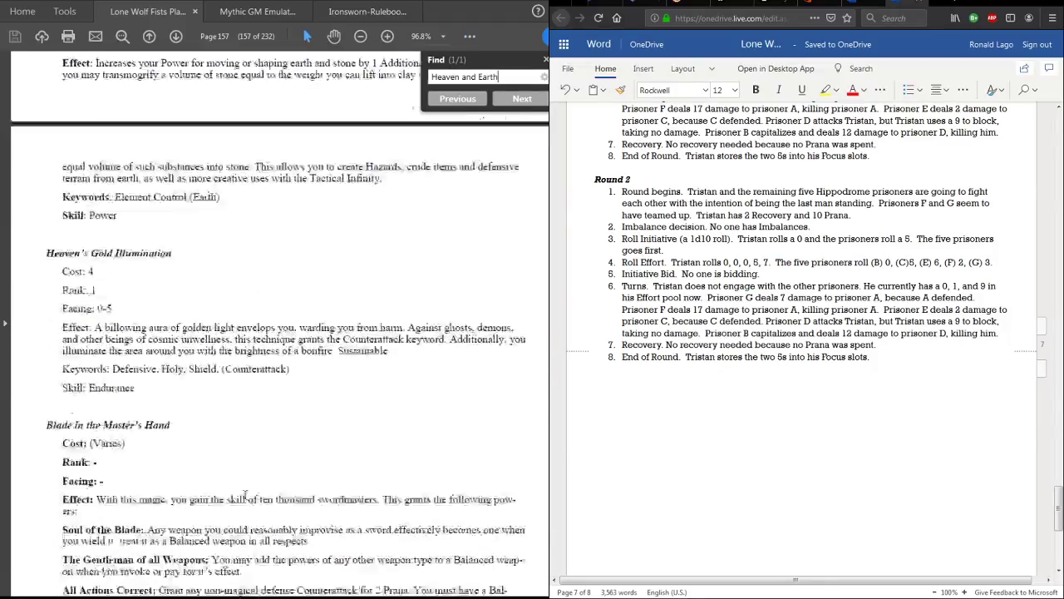
scroll(244, 496, down, 12)
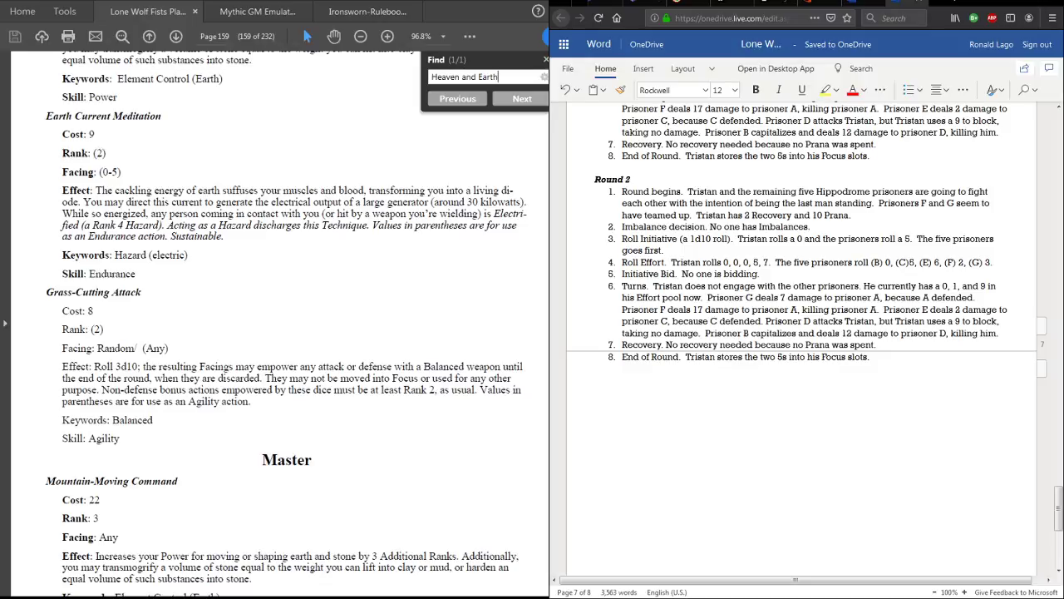
- In the Word log, add "as well as two 5s in his Focus slots" after "10 Prana" in Round 2's first item
click(852, 214)
text(as well a)
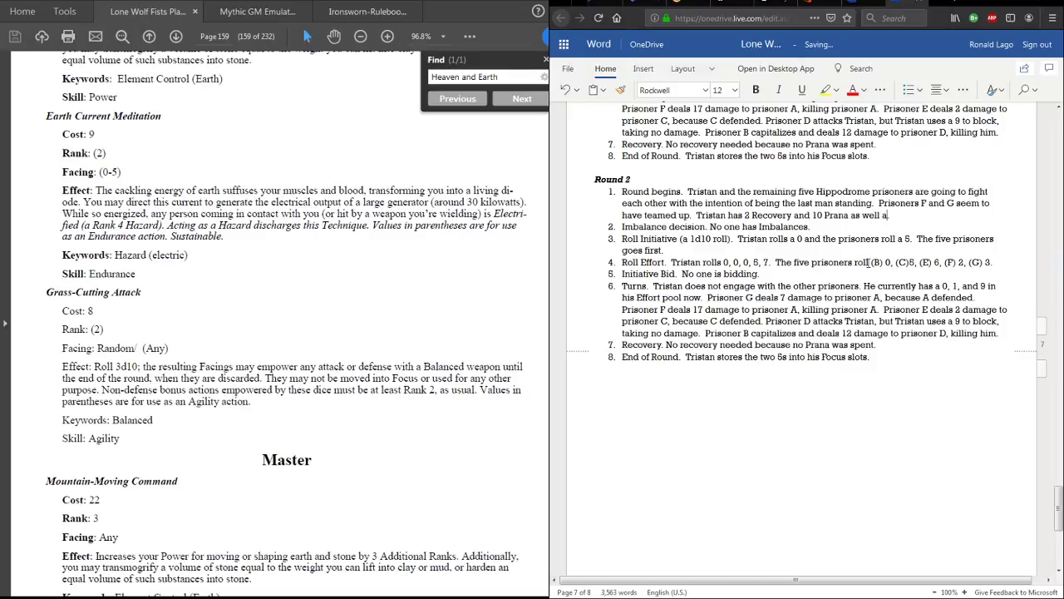
text(s two 5s in his Focus slots)
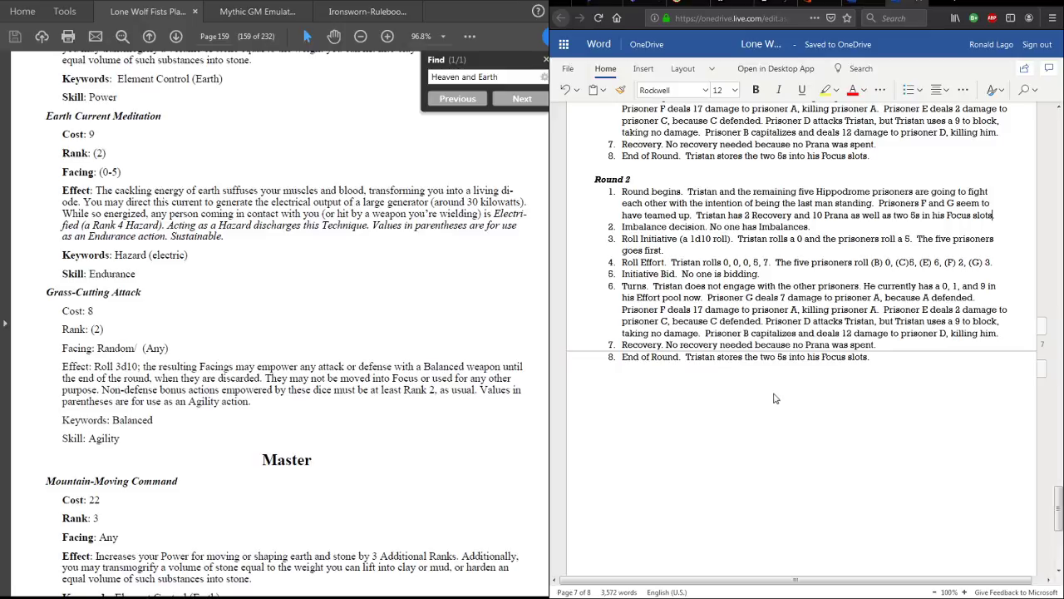
- Review the Lone Wolf Fists techniques in the PDF from Grass-Cutting Attack back up to Stone's Friend Attitude
click(890, 364)
scroll(237, 382, up, 10)
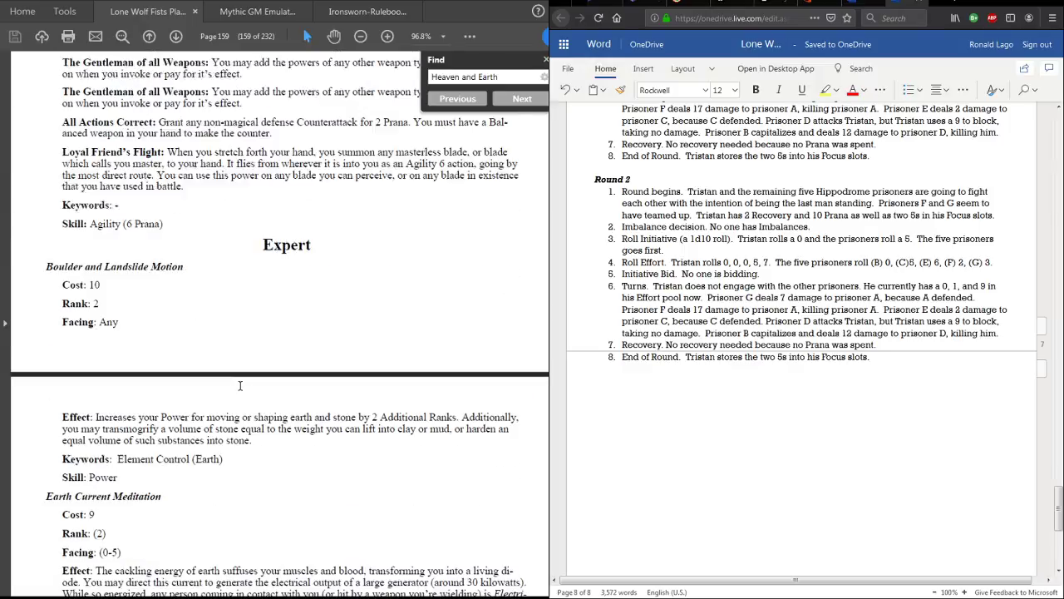
scroll(242, 391, up, 4)
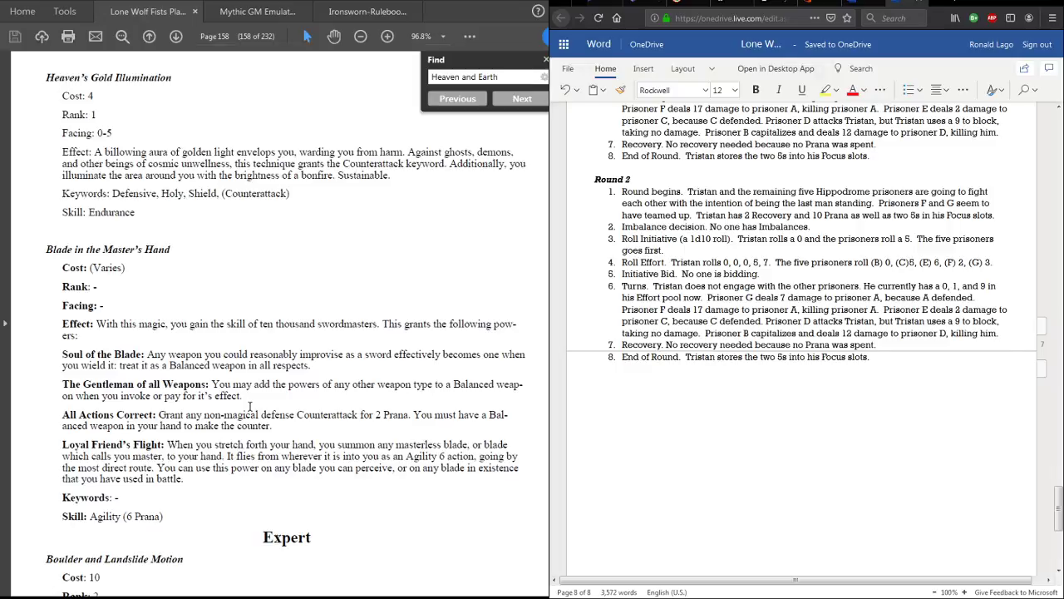
scroll(249, 406, up, 5)
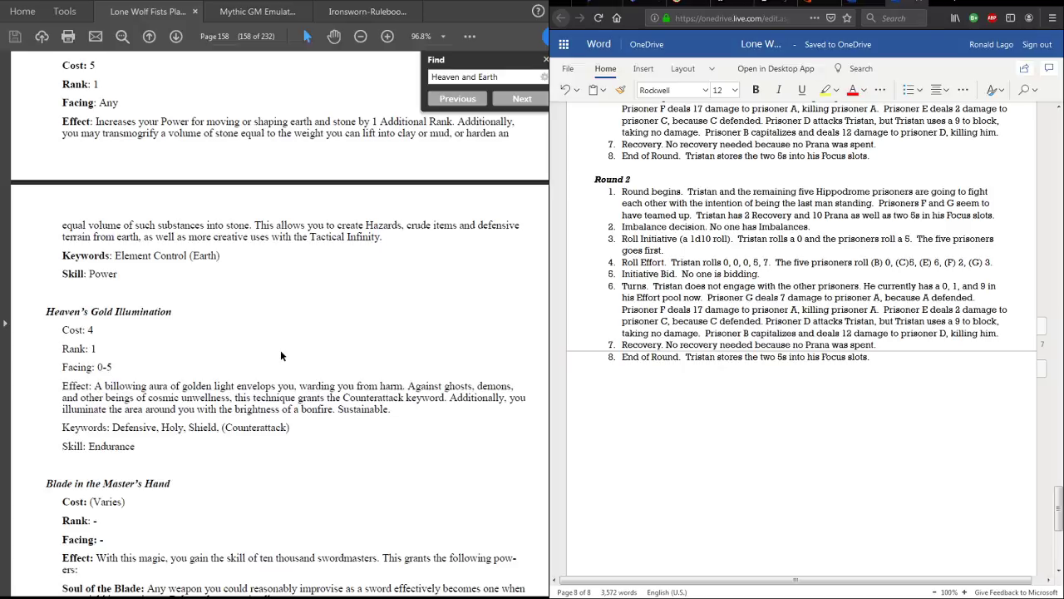
scroll(280, 356, up, 3)
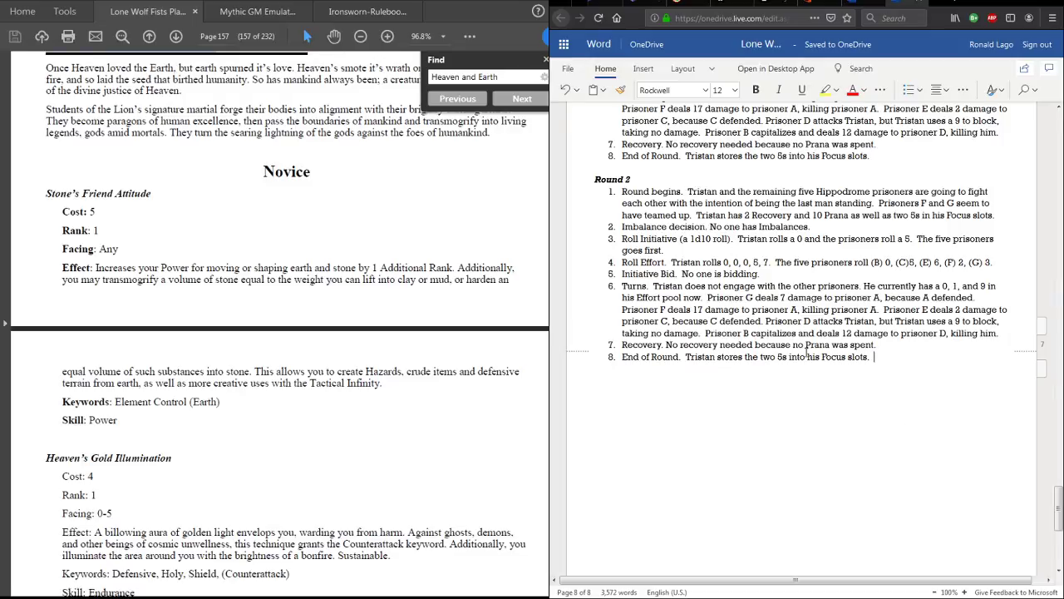
- In Round 2, delete the copied Turns narrative, Recovery item and Focus slots sentence, and start Turns with "The five prisoners act first."
drag(686, 356, 883, 361)
key(Delete)
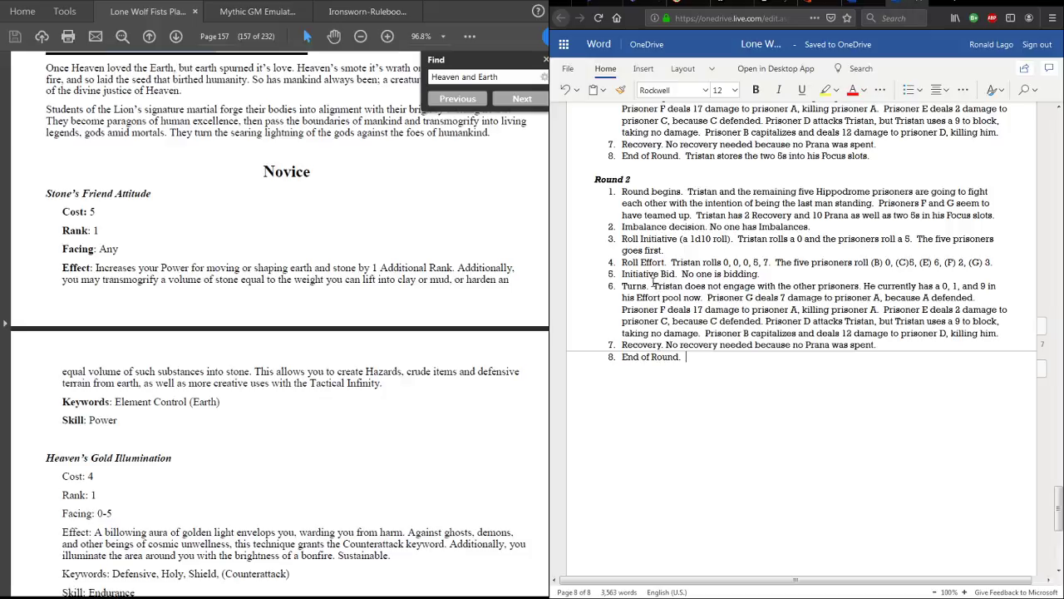
drag(654, 284, 869, 346)
key(BackSpace)
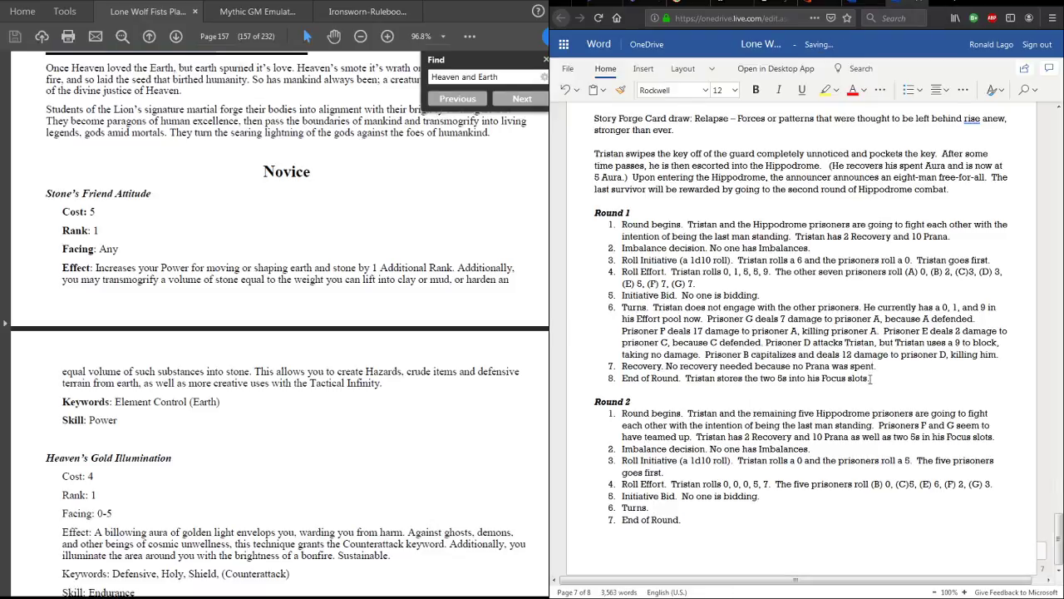
text(The five prisoners act first.)
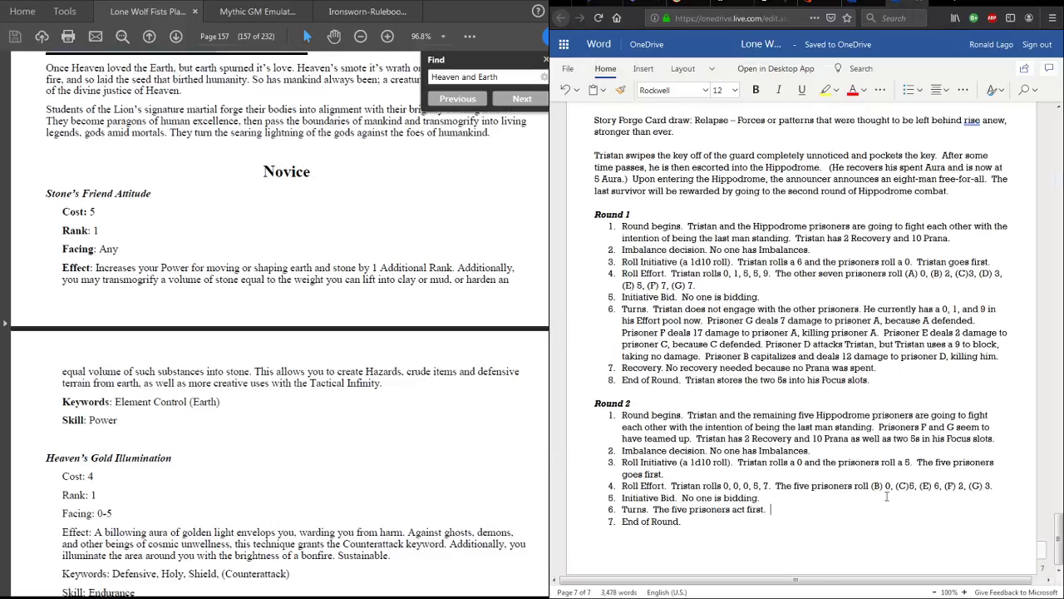
- Continue Round 2's Turns item with "Prisoner G attacks Tristan with a 13, but Tristan blocks with a 15, taking no damage."
click(688, 521)
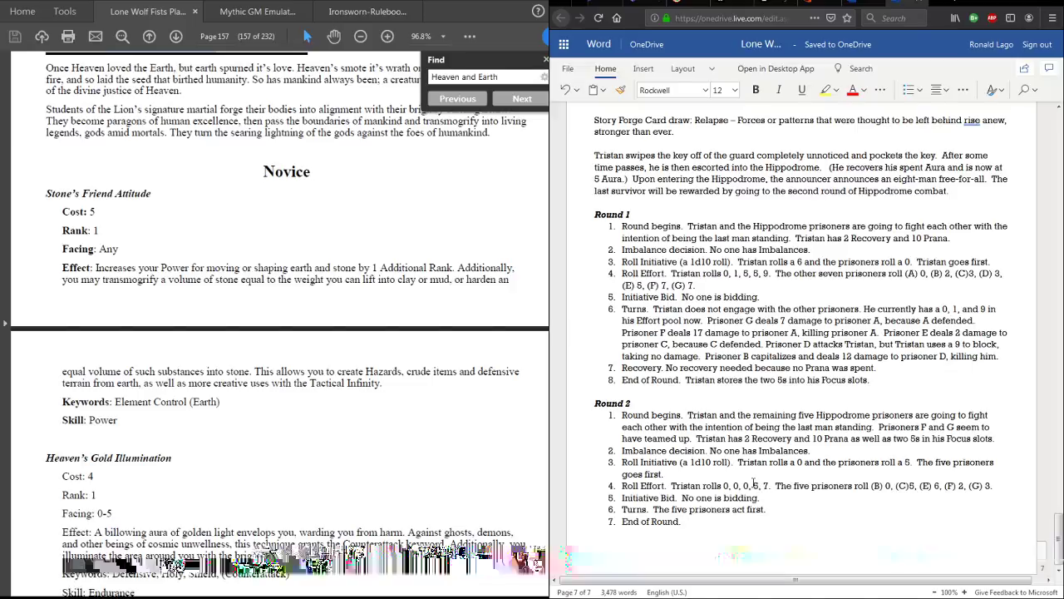
click(780, 509)
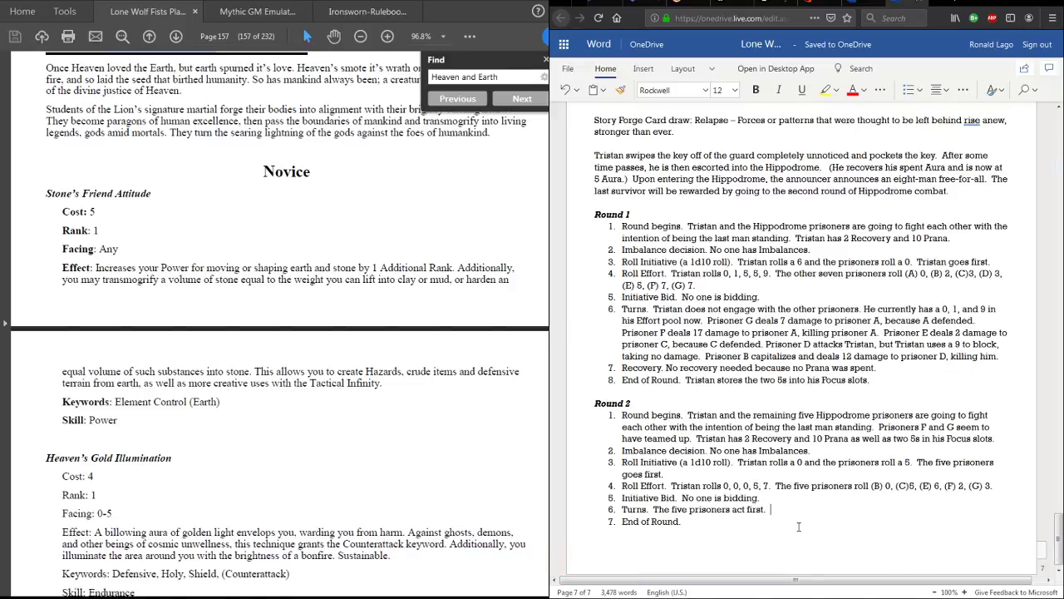
text(Prisoner F)
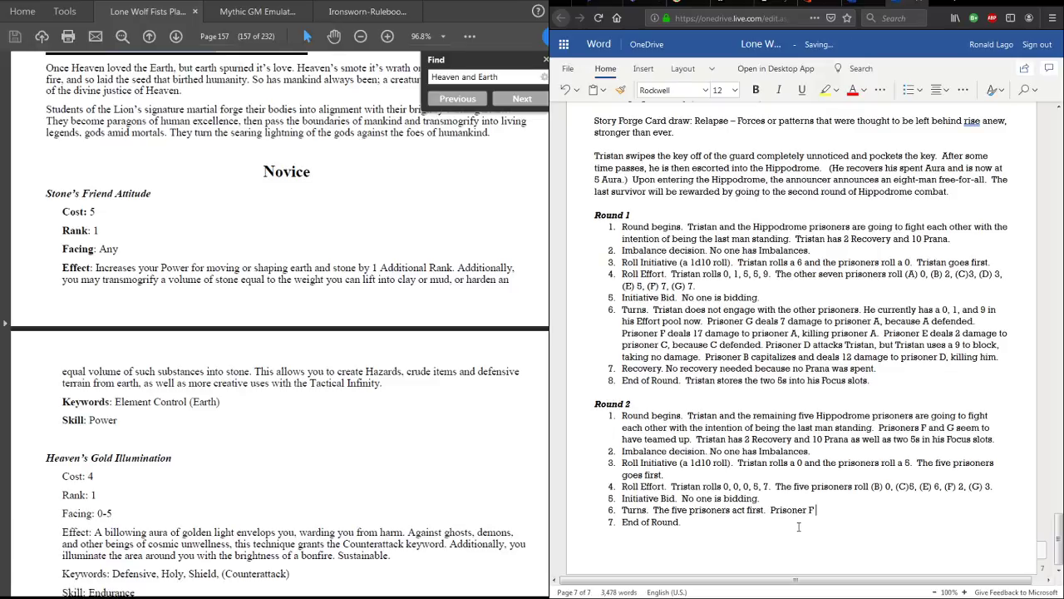
key(BackSpace)
text(G at)
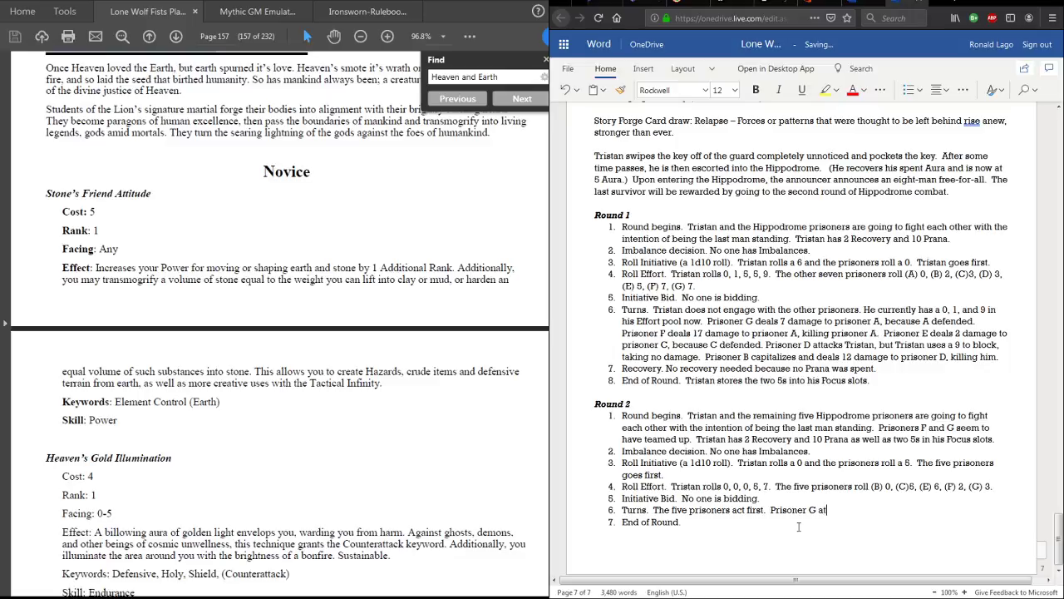
text(tacks Tristan, but Tristan blocks with h)
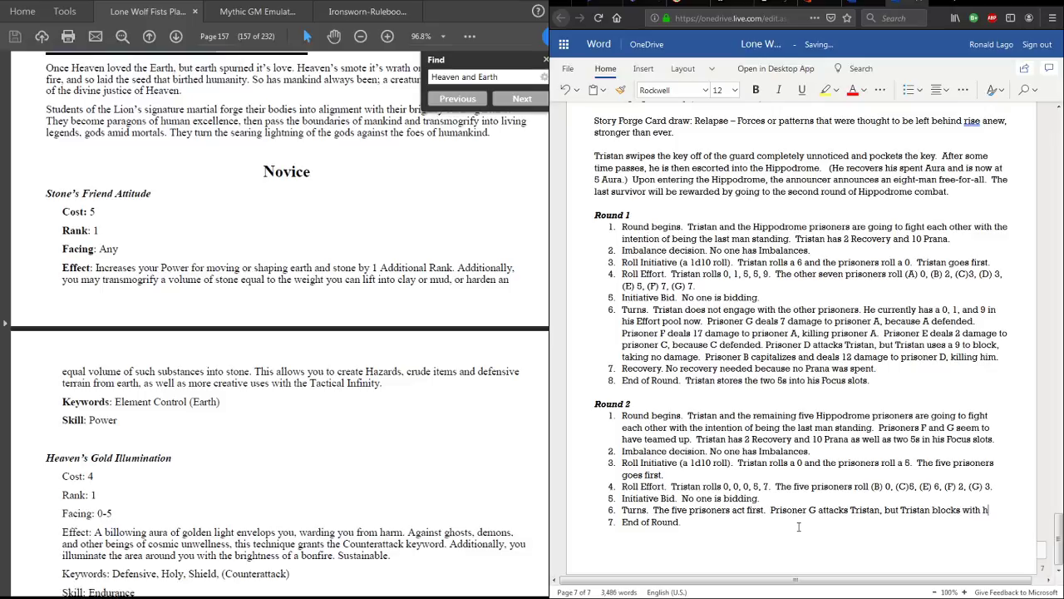
key(BackSpace)
click(879, 510)
text(with h)
key(BackSpace)
text(a 13,)
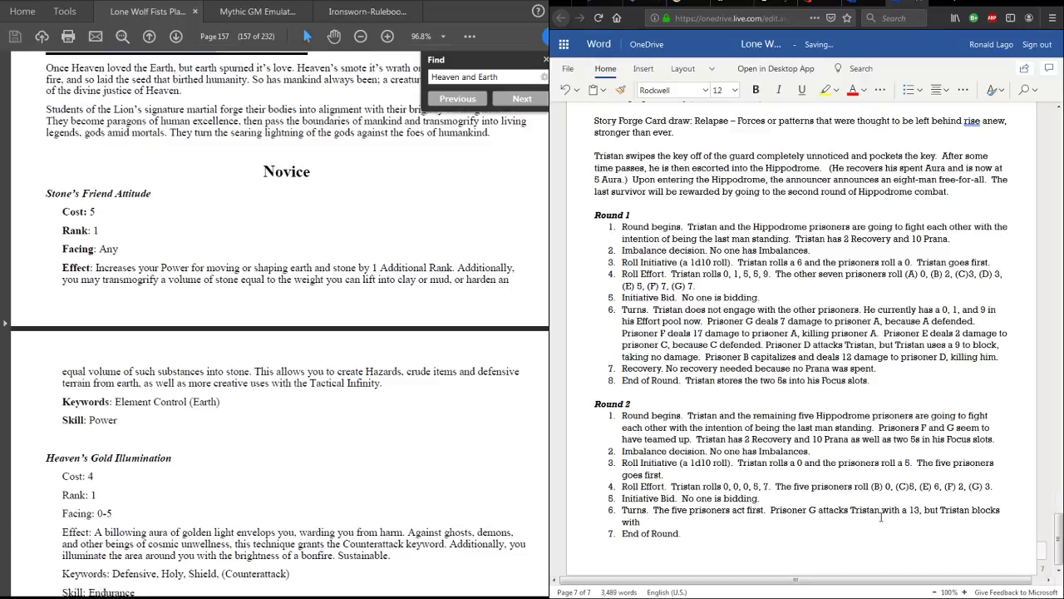
text( but Tristan blocks with a 15)
text(, taking no damage)
text(.  )
- Add to the Turns item "Prisoner F attacks Tristan with a 12, but Tristan uses a 17 to block, taking no damage."
text(Prisoner F at)
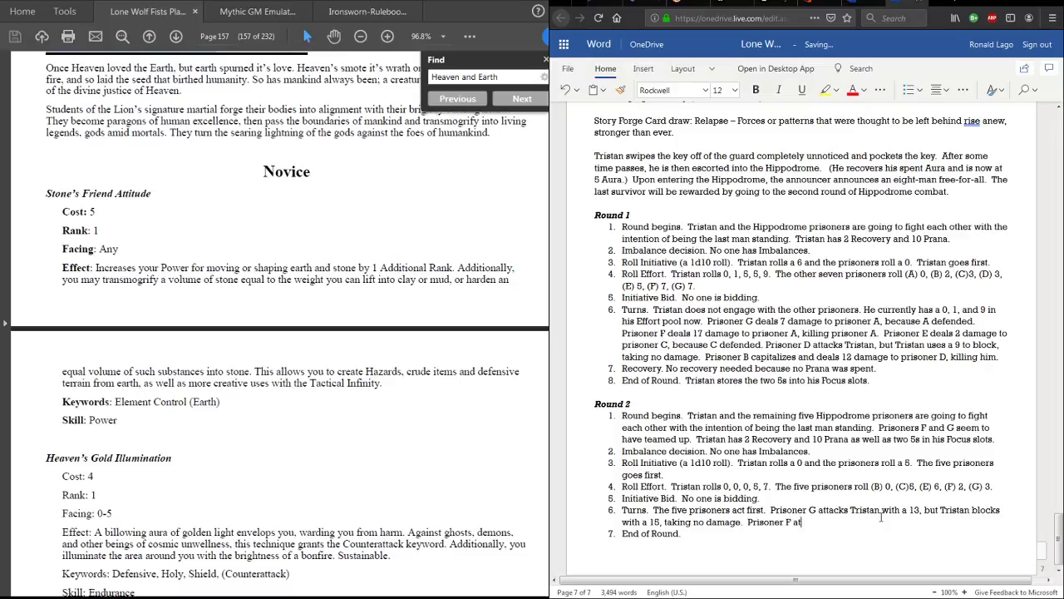
text(tacks Tristan with a 12, but Tristan)
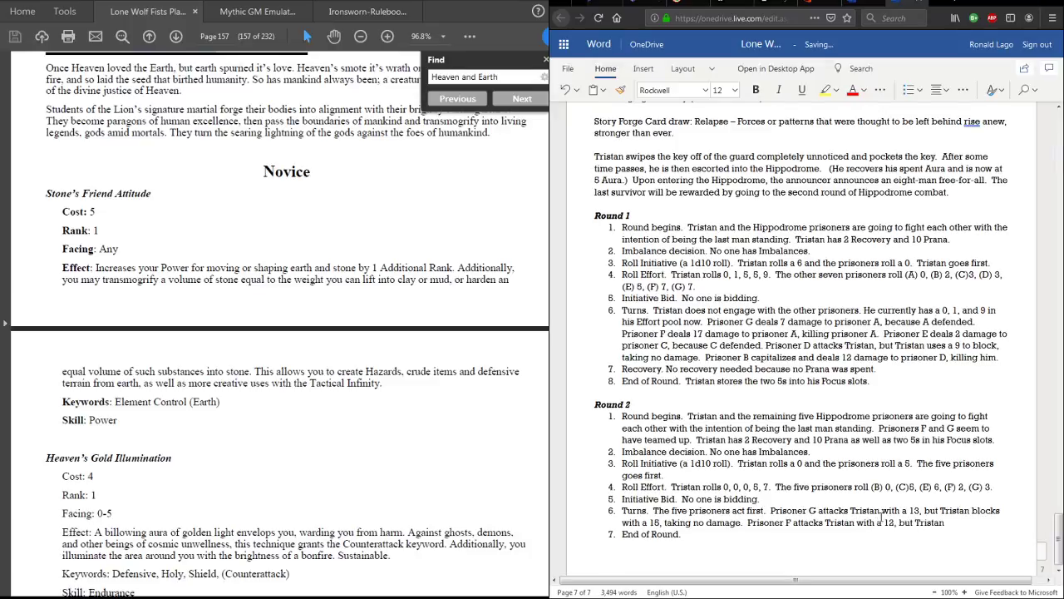
text( blocks with)
key(BackSpace)
key(BackSpace)
key(BackSpace)
key(BackSpace)
key(BackSpace)
key(BackSpace)
key(BackSpace)
key(BackSpace)
key(BackSpace)
key(BackSpace)
key(BackSpace)
text(uses one of the)
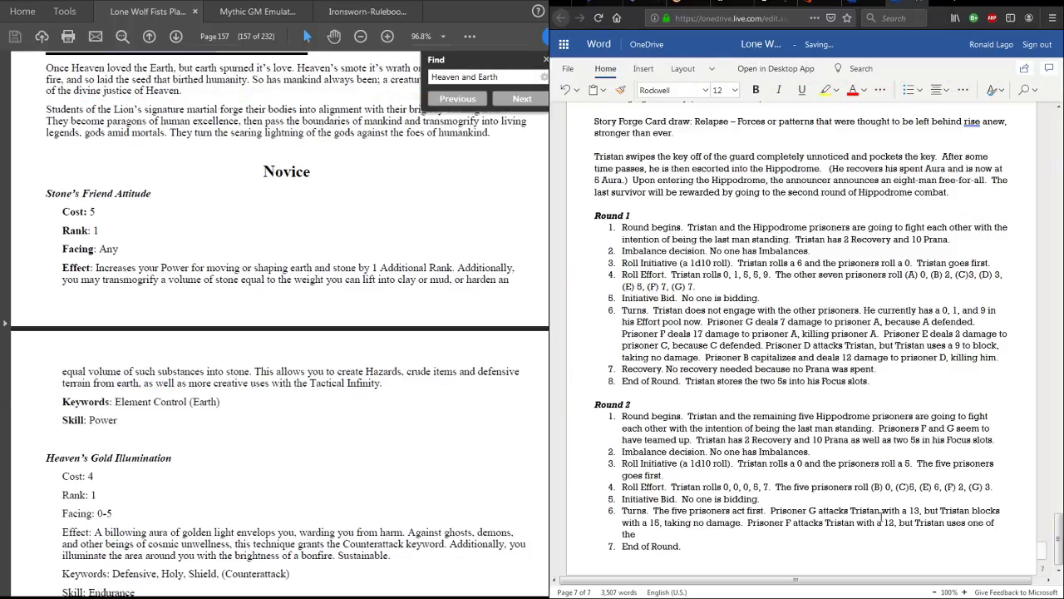
key(BackSpace)
key(BackSpace)
key(BackSpace)
key(BackSpace)
key(BackSpace)
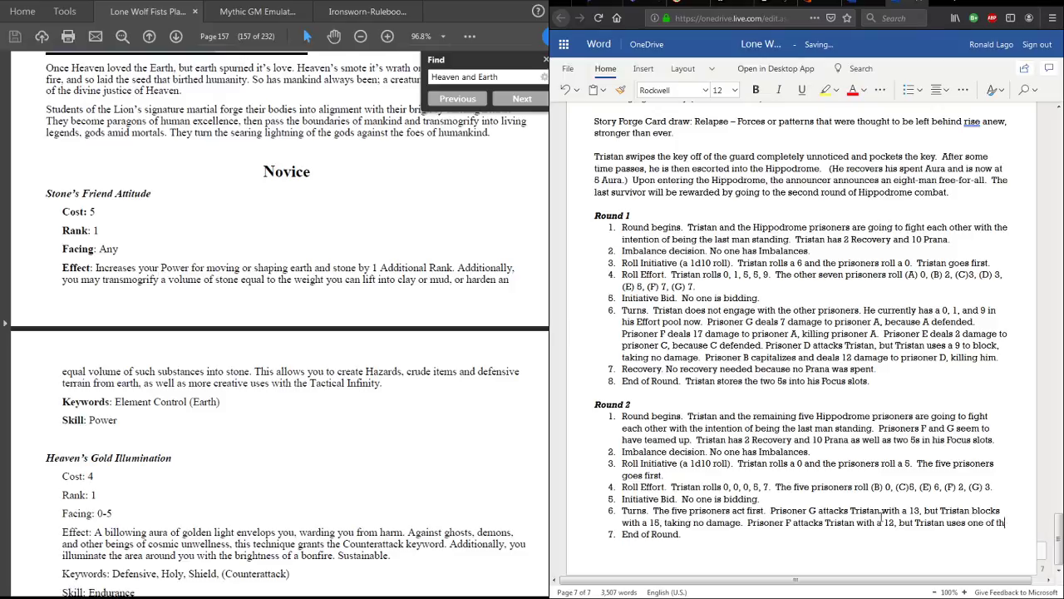
key(BackSpace)
key(BackSpace)
key(BackSpace)
key(BackSpace)
key(BackSpace)
text(th)
key(BackSpace)
key(BackSpace)
text(a 17 to block, takin)
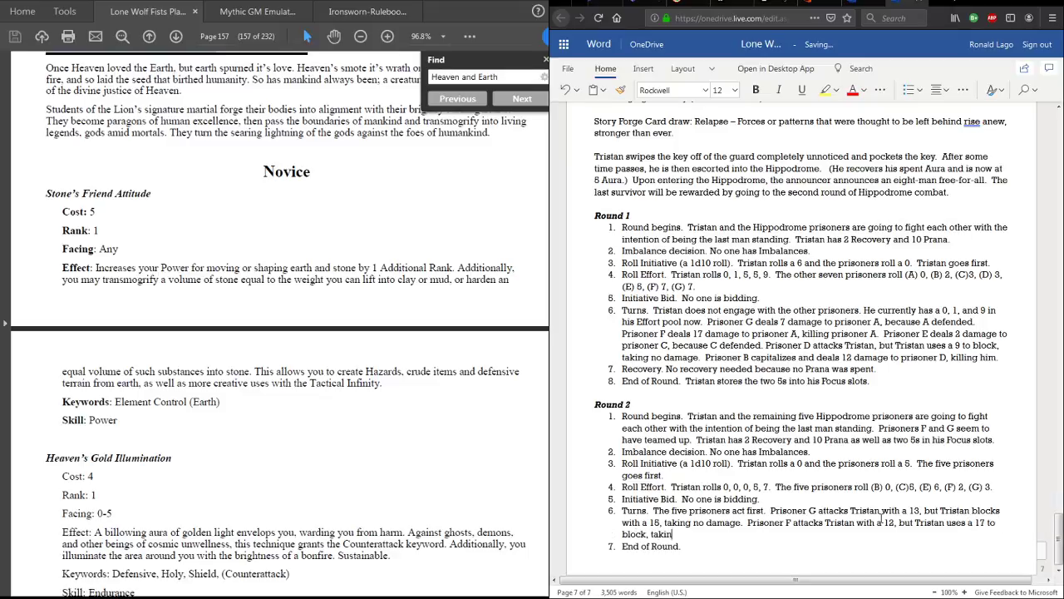
text(g no damage.)
- Add to the Turns item "Prisoner E attacks prisoner C with a 16, but prisoner C blocks with a 15, taking 1 damage."
text(Prisoner)
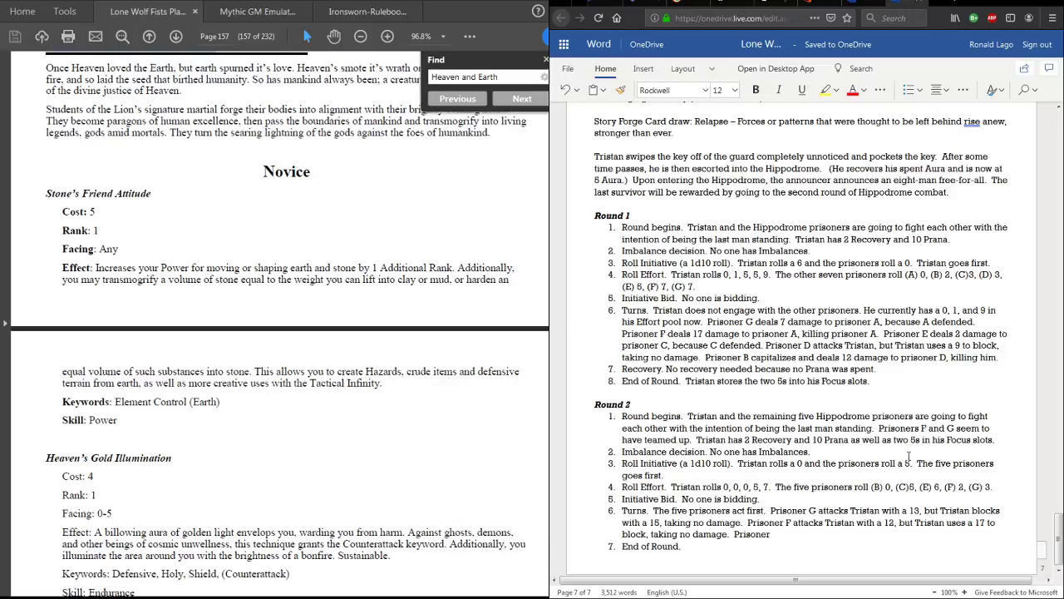
text(E attacks prisoner C)
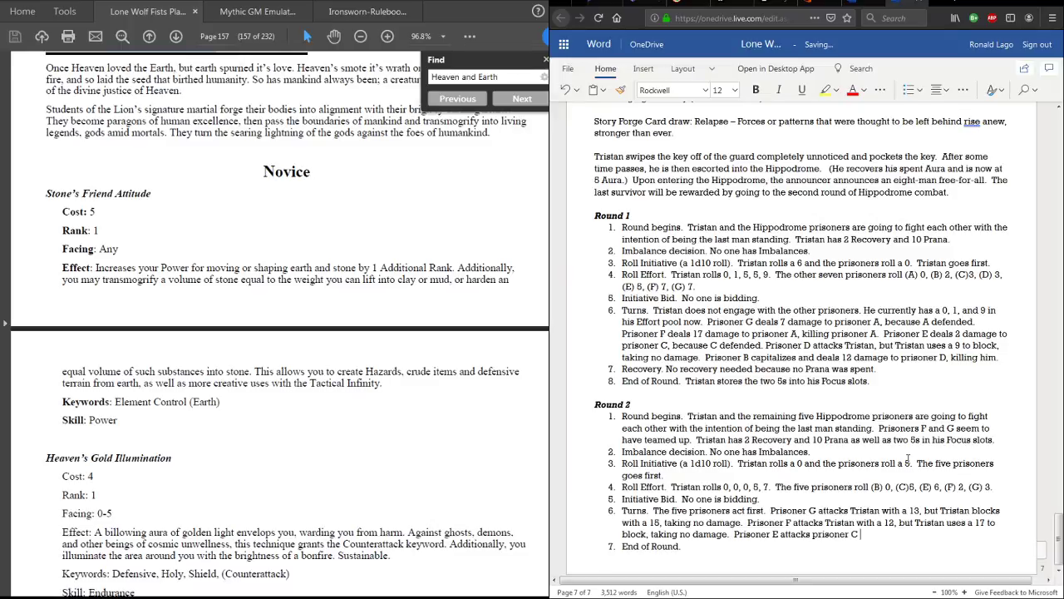
text( with a 16, but Pr)
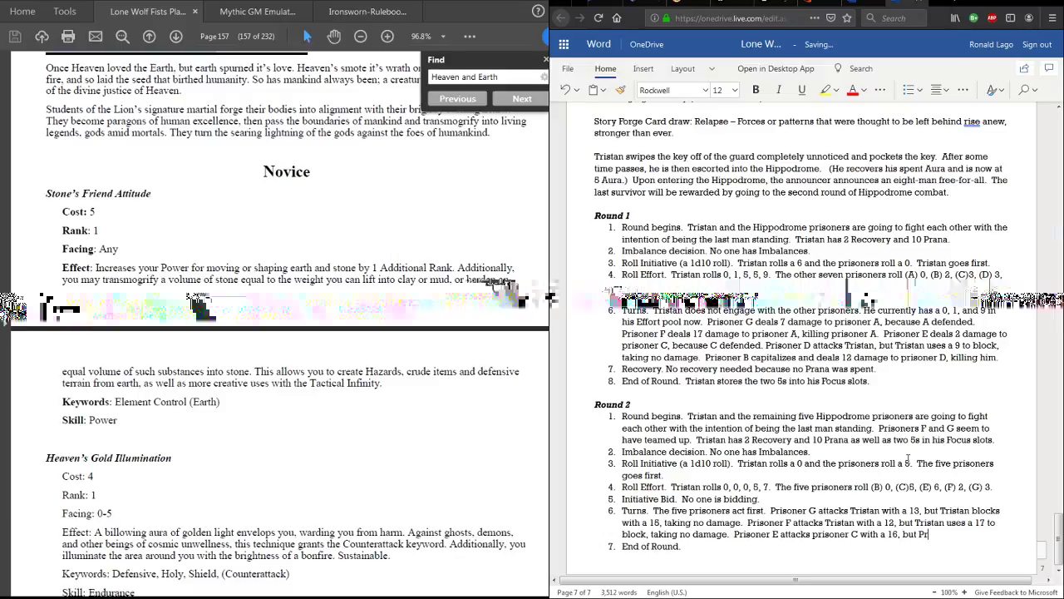
key(BackSpace)
key(BackSpace)
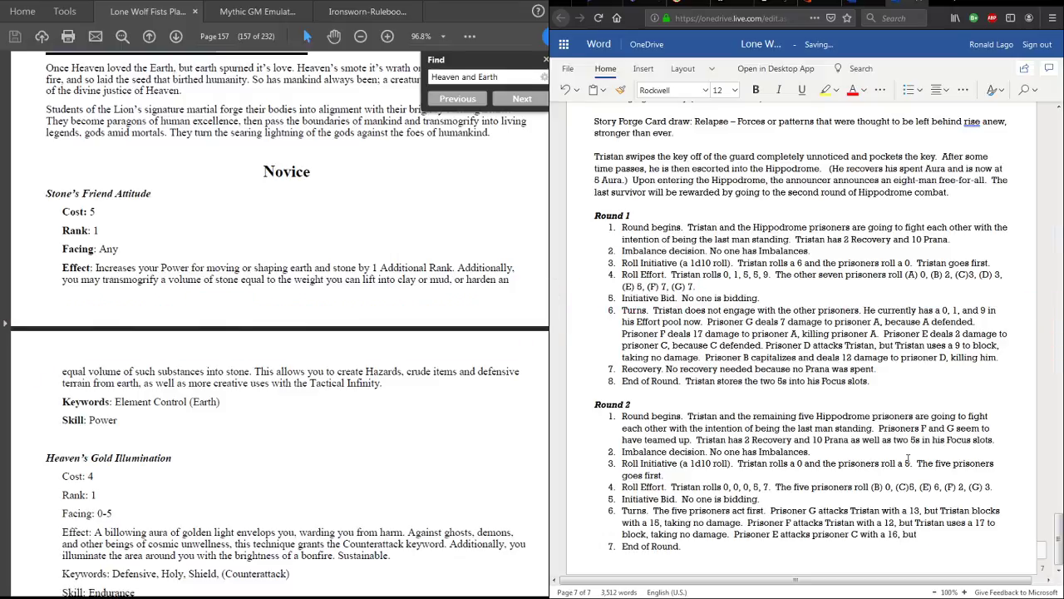
text(prisoner E)
key(BackSpace)
text(C block)
text(s with a 15)
text(, taking 1 da)
text(mage.)
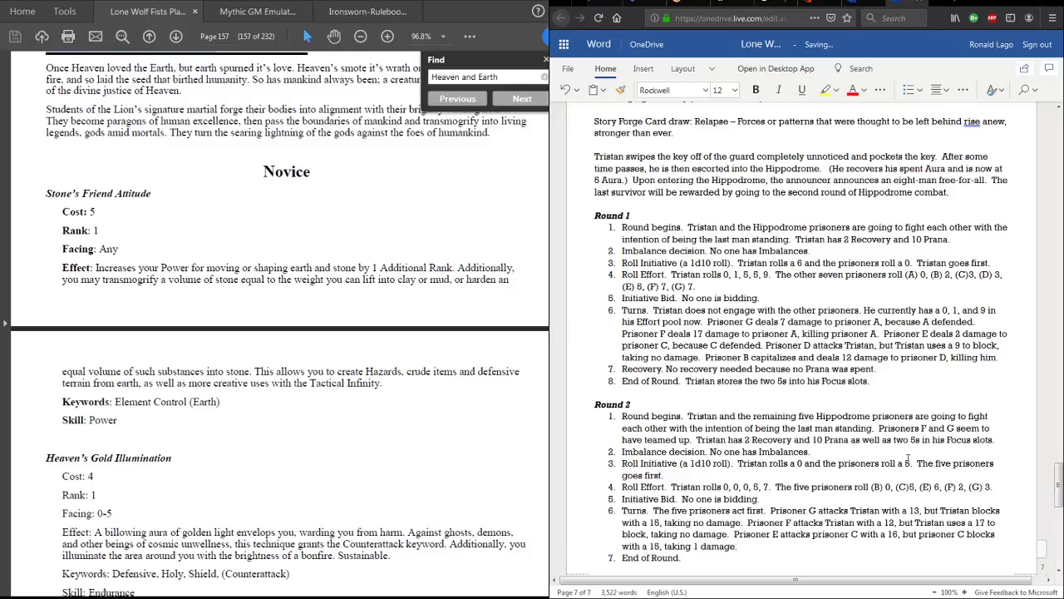
- Add to the Turns item "Prisoner B capitalizes and deals 10 damage to prisoner E (who is unable to defend), killing him."
text(  Prisoner B capitalizes and)
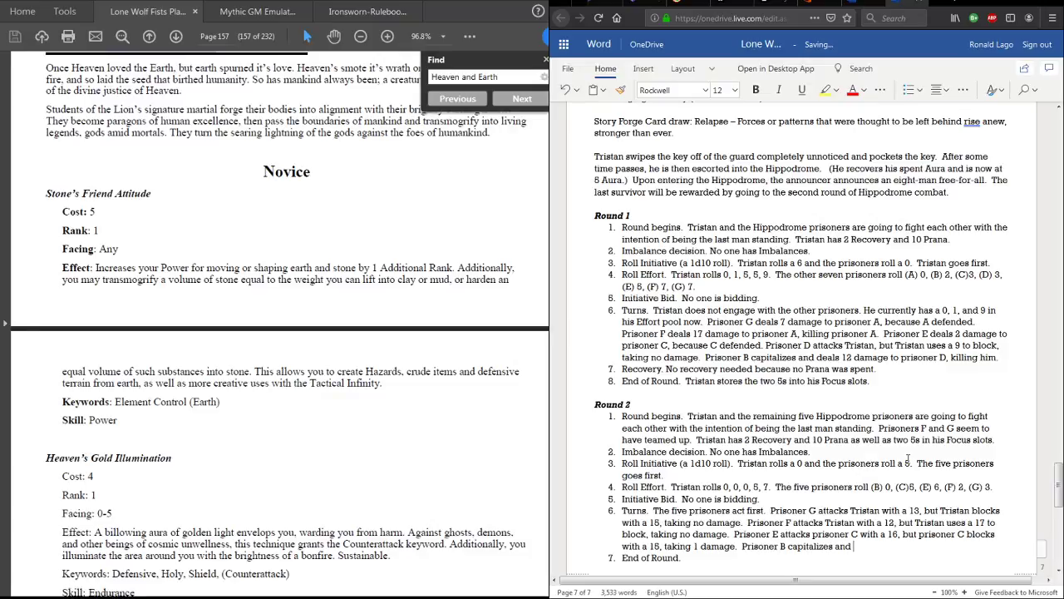
text( deals 10 damage to p)
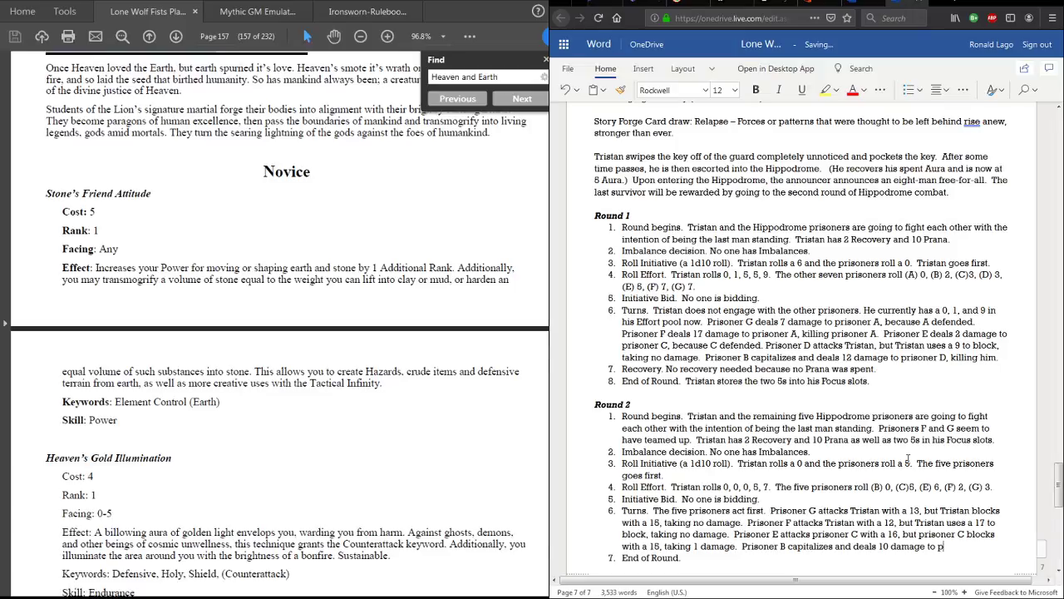
text(risoner)
text( E)
text( (who is unab)
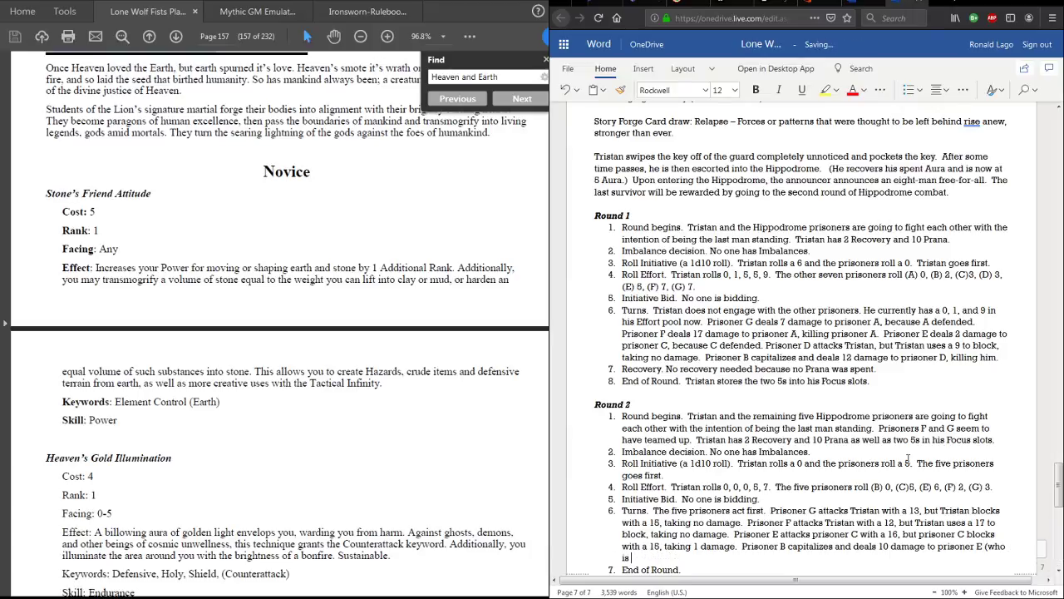
text(le to defend), killing him)
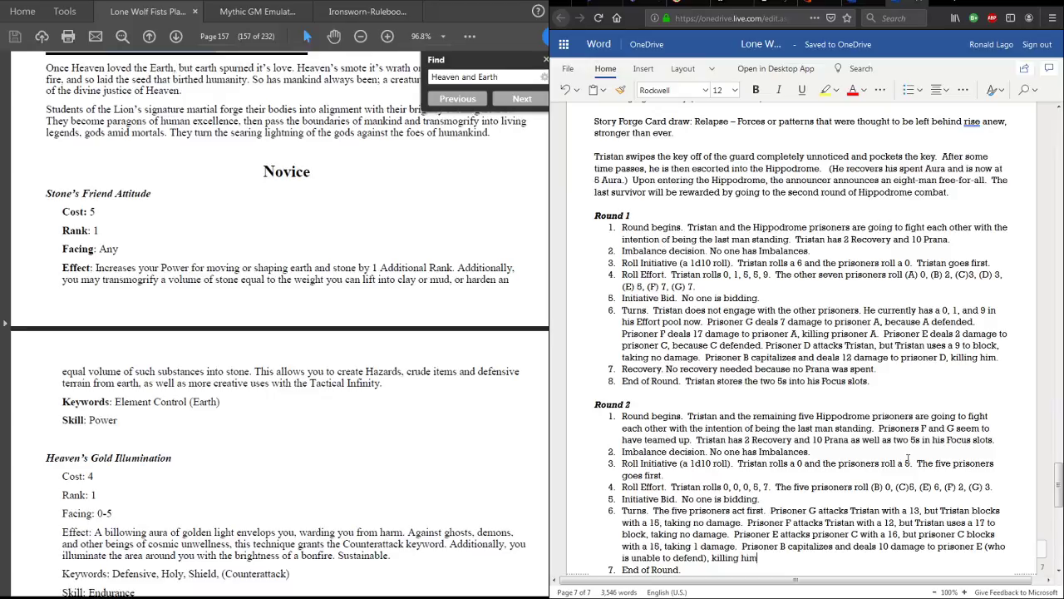
text(.)
- Continue Round 2's Turns item with "Tristan attacks prisoner F with a 10 and prisoner F has no more dice to use, so"
scroll(915, 459, down, 3)
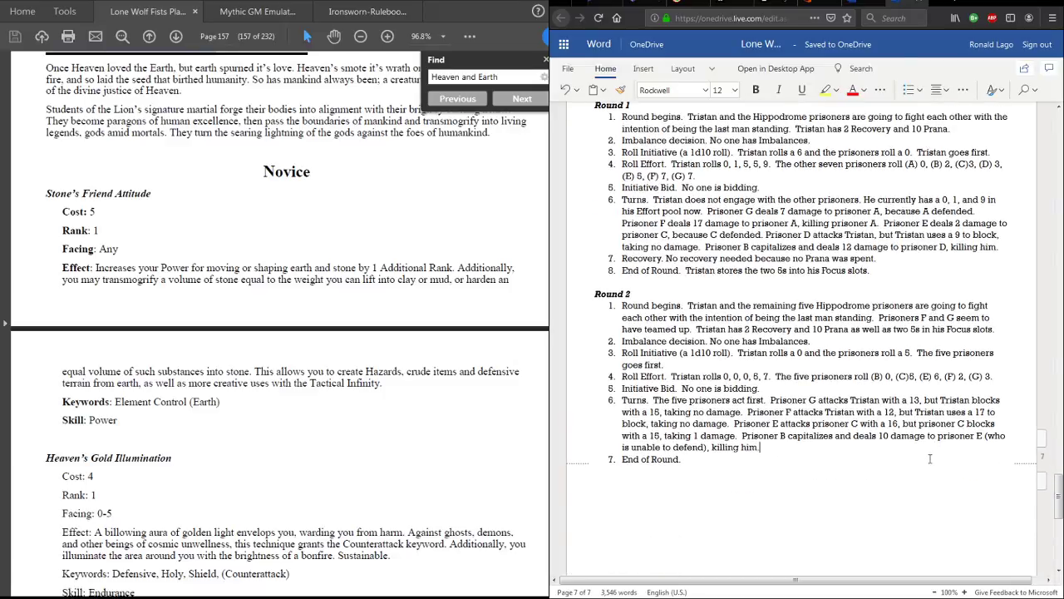
text(Tristan)
text(attacks)
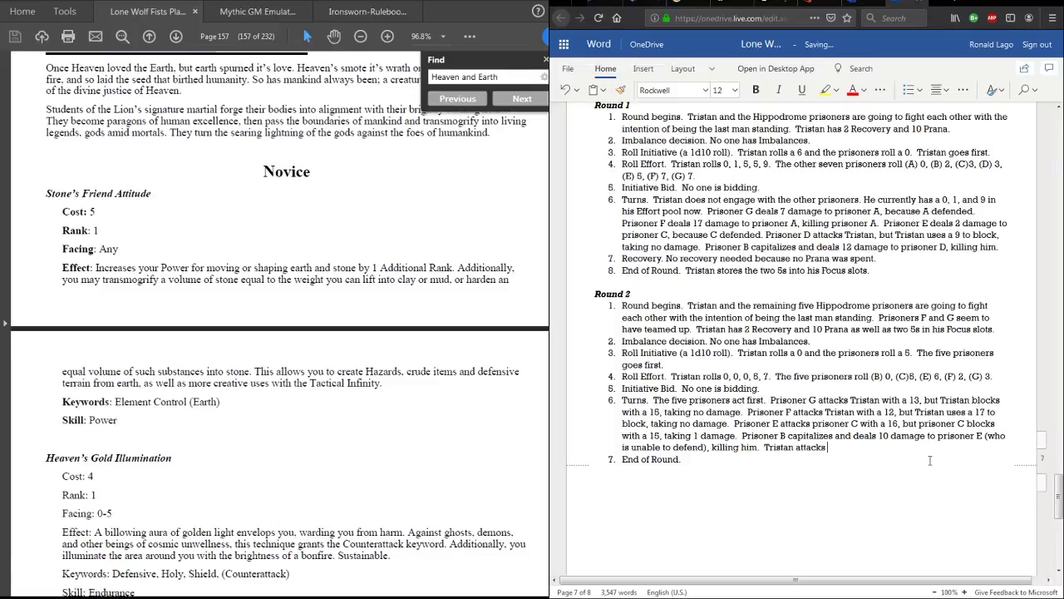
text( prisoner)
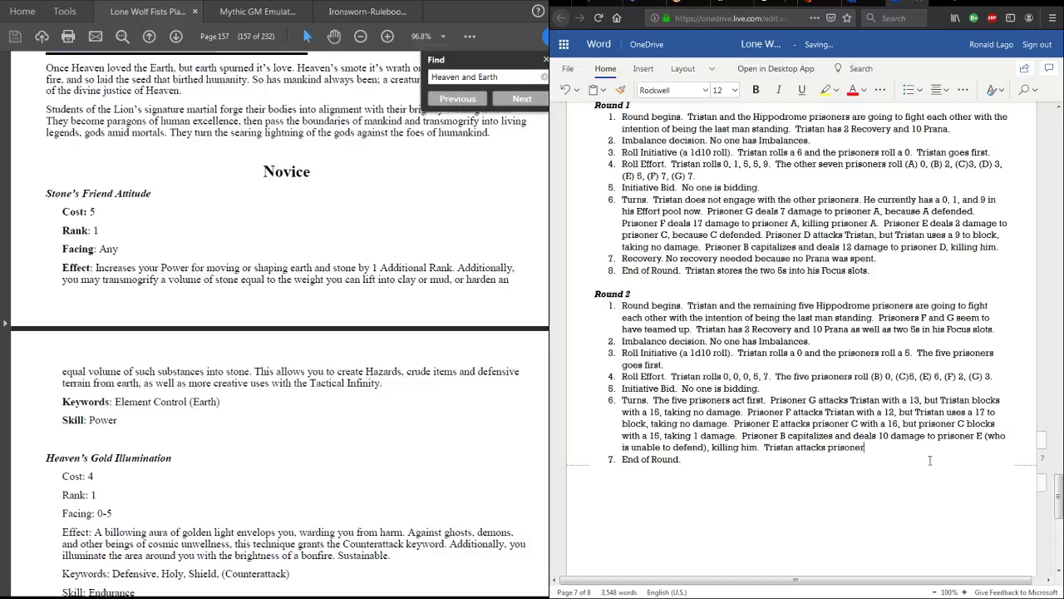
text( F with a 10 and)
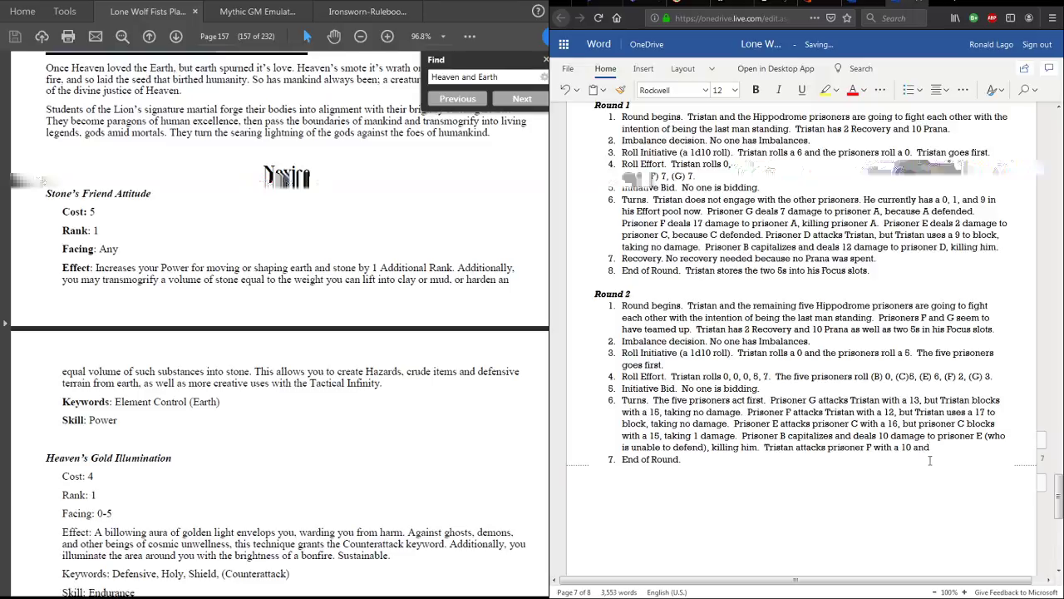
text( prisoner F )
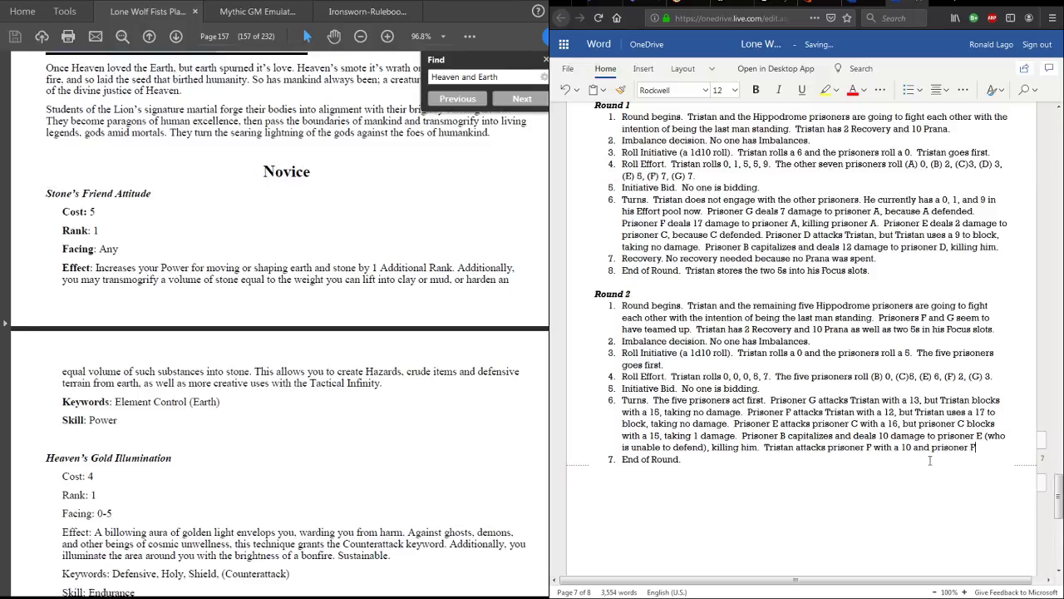
text(has no)
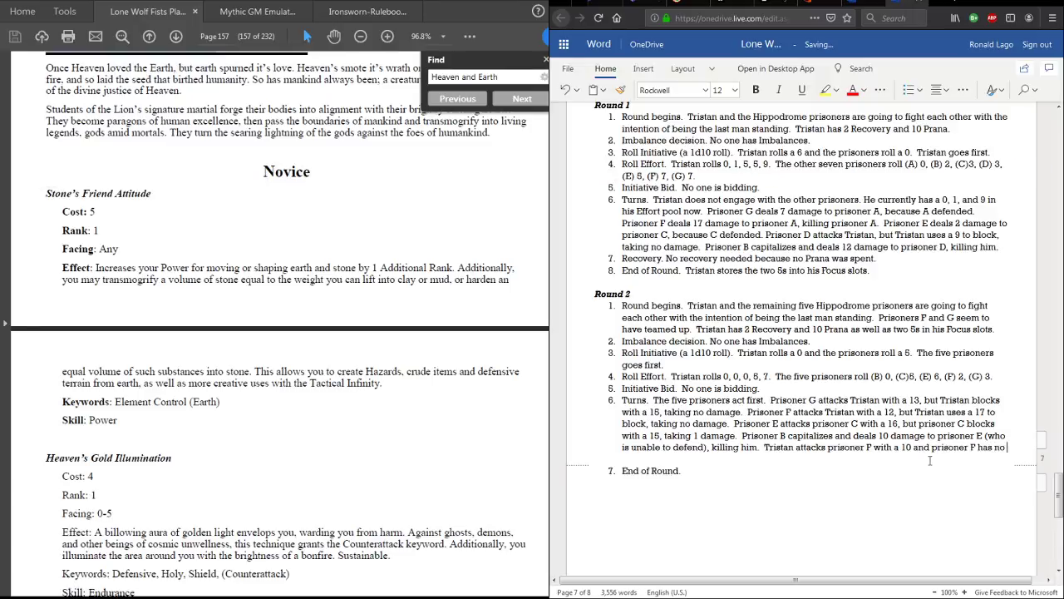
text( more dice to use, so)
- Complete the sentence about Tristan's attack on prisoner F with "he deals 10 damage, breaking his windpipe with a dagger-hand strike."
text(he deals 10 d)
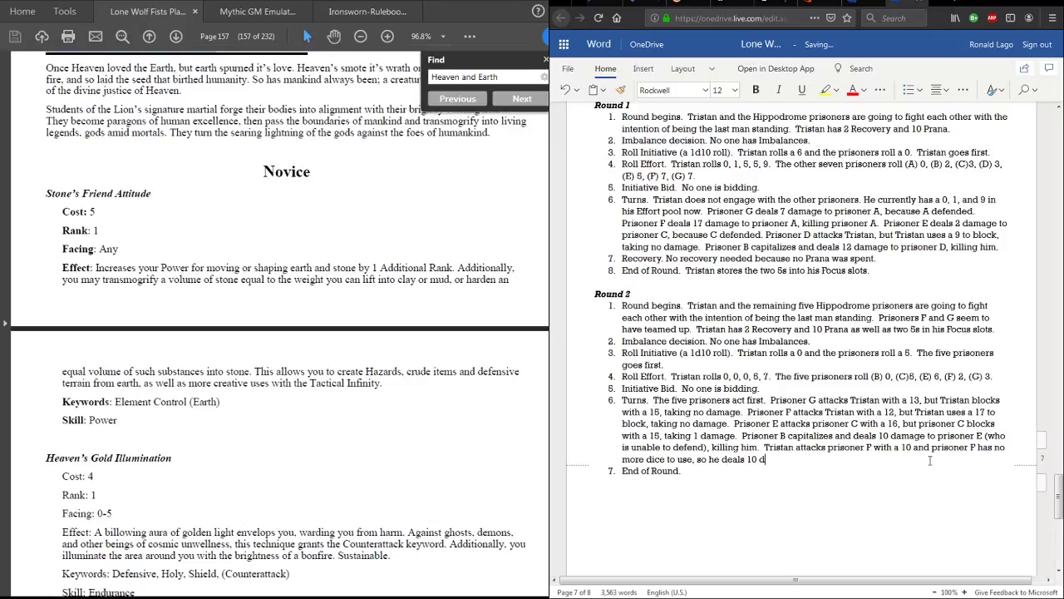
text(amage, breaking his windpi)
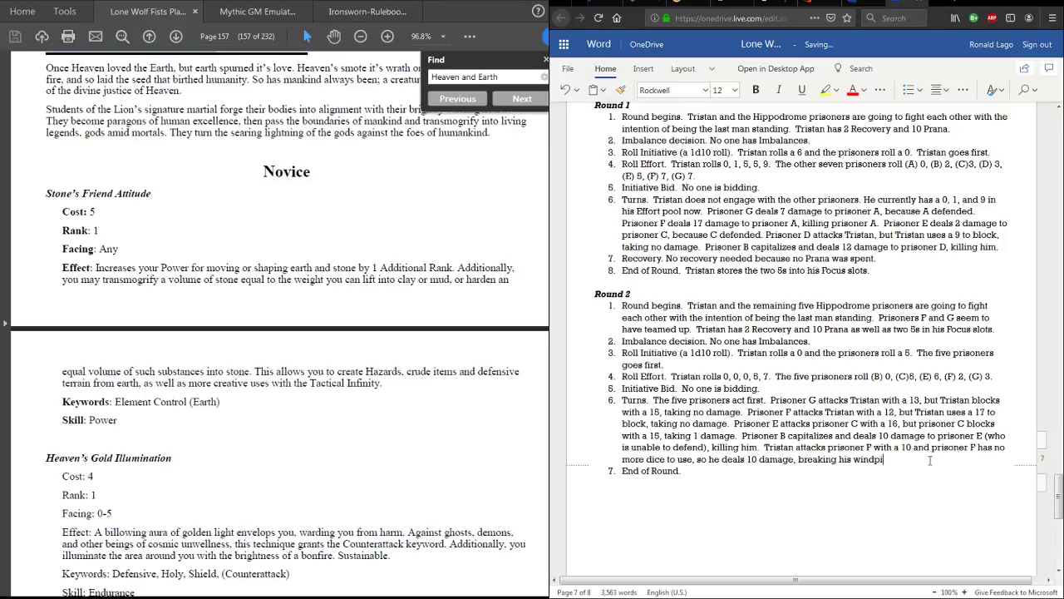
text(pe with a)
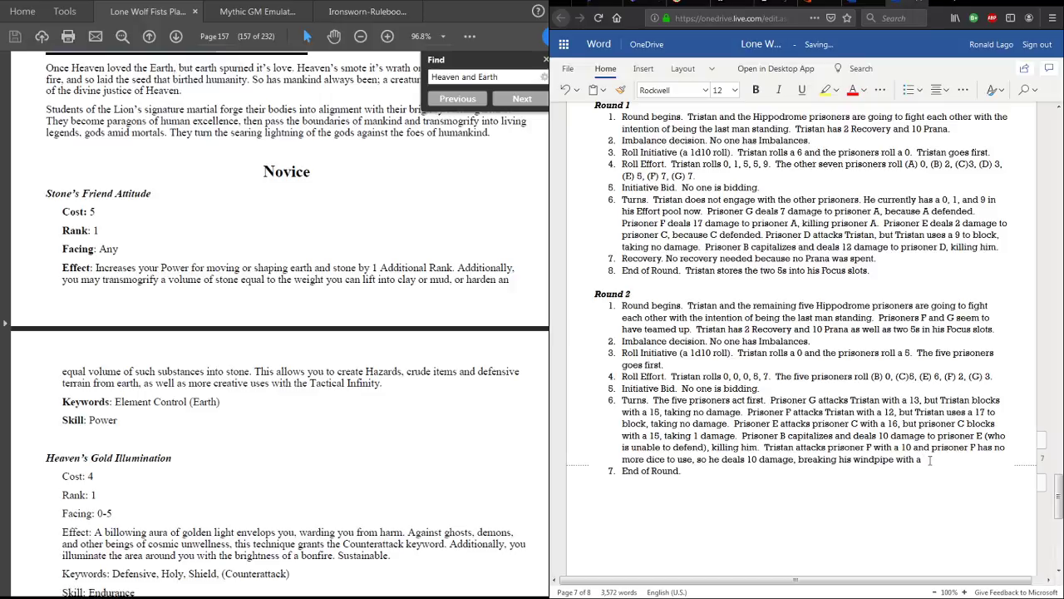
text( dagger-hand strike)
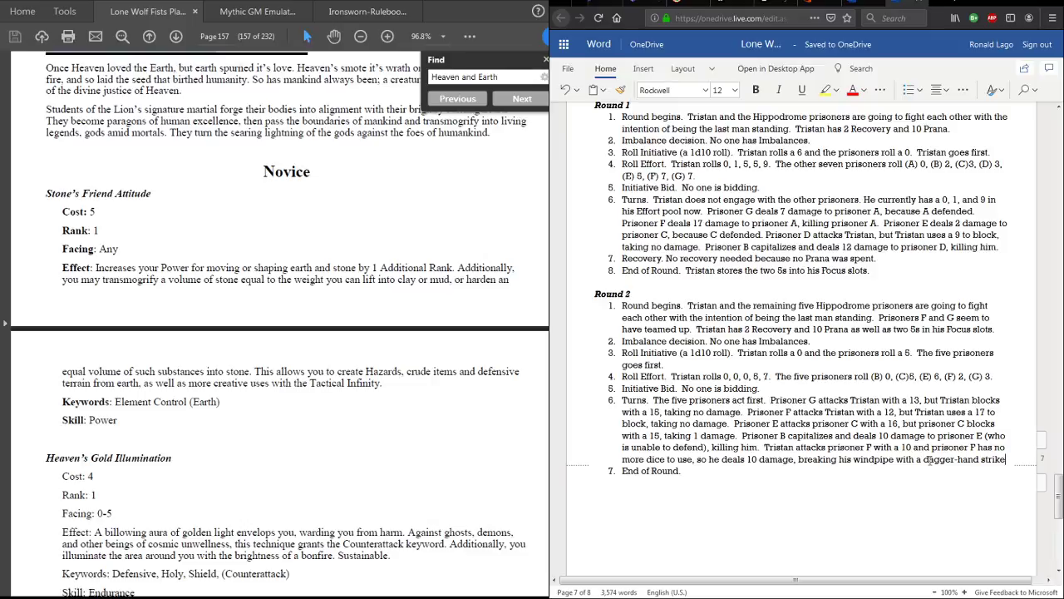
text(.)
key(shift+Return)
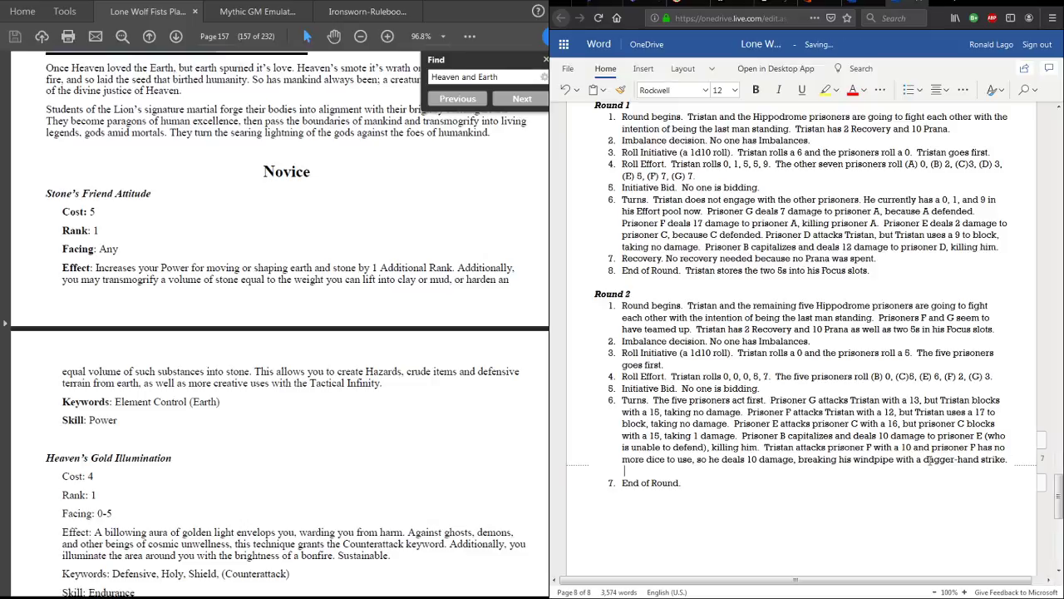
key(BackSpace)
- Add to the Turns item "Tristan uses his second unarmed attack against prisoner G in the same manner"
text(Tristan uses his second unarmed attack to)
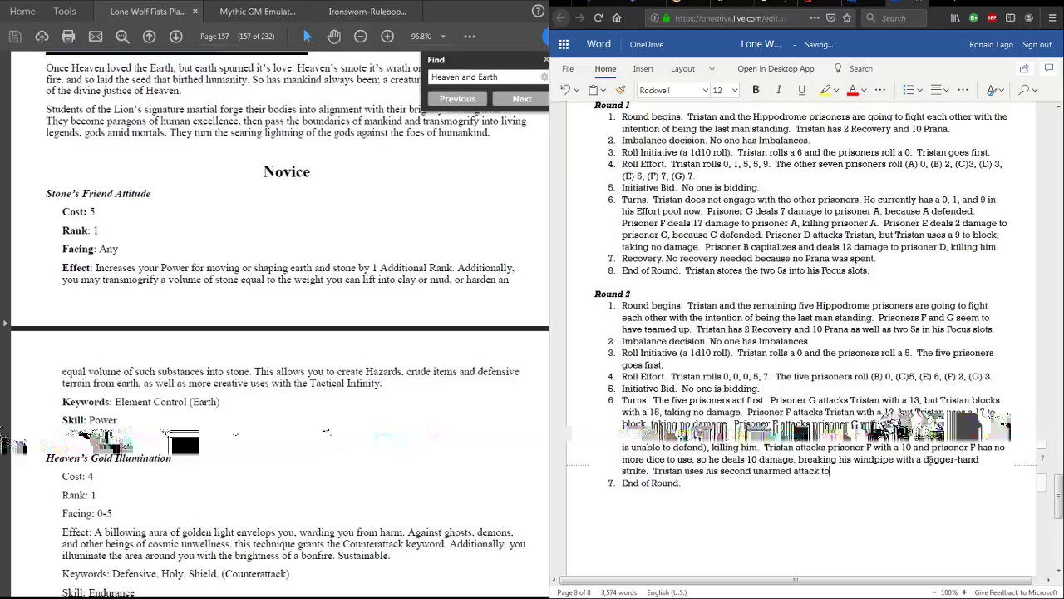
key(BackSpace)
key(BackSpace)
key(BackSpace)
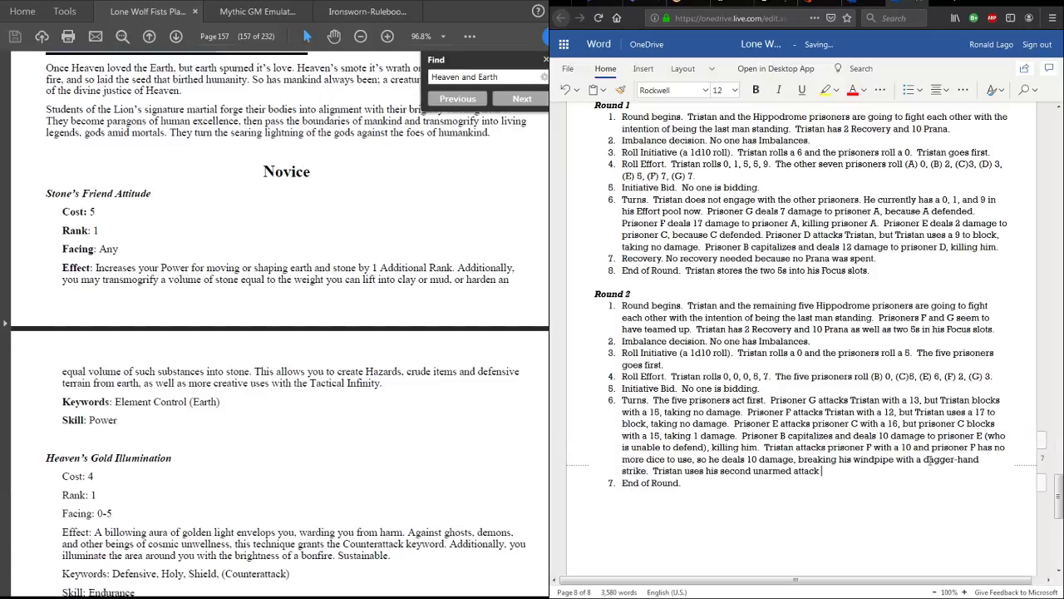
text(against prisoner G in the same manne)
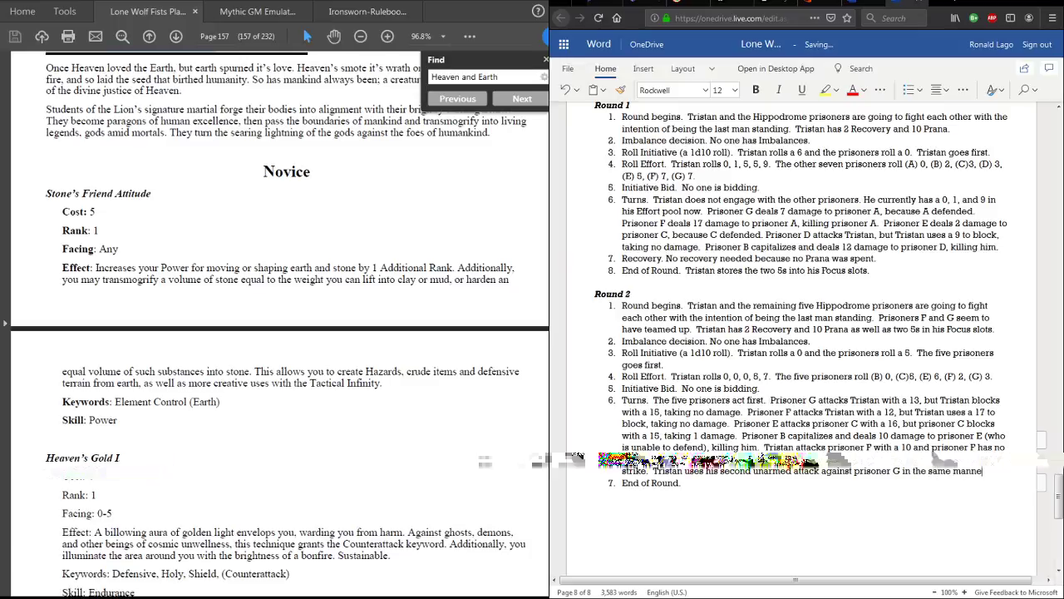
text(r )
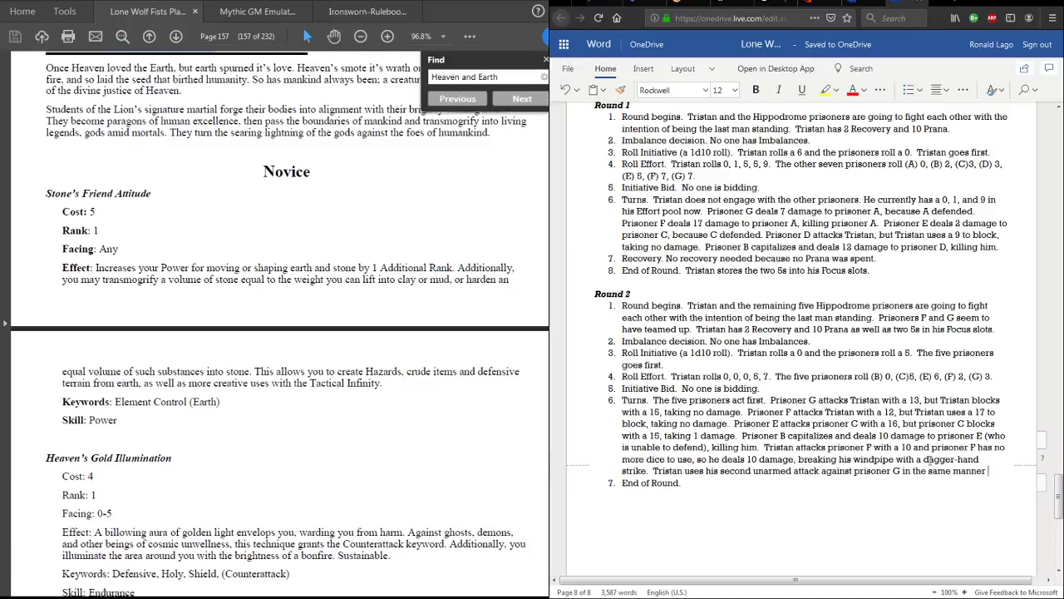
- Complete the prisoner G sentence with "using his other 10, dealing 10 points of damage to him, leaving him dying on the floor."
text(using his o)
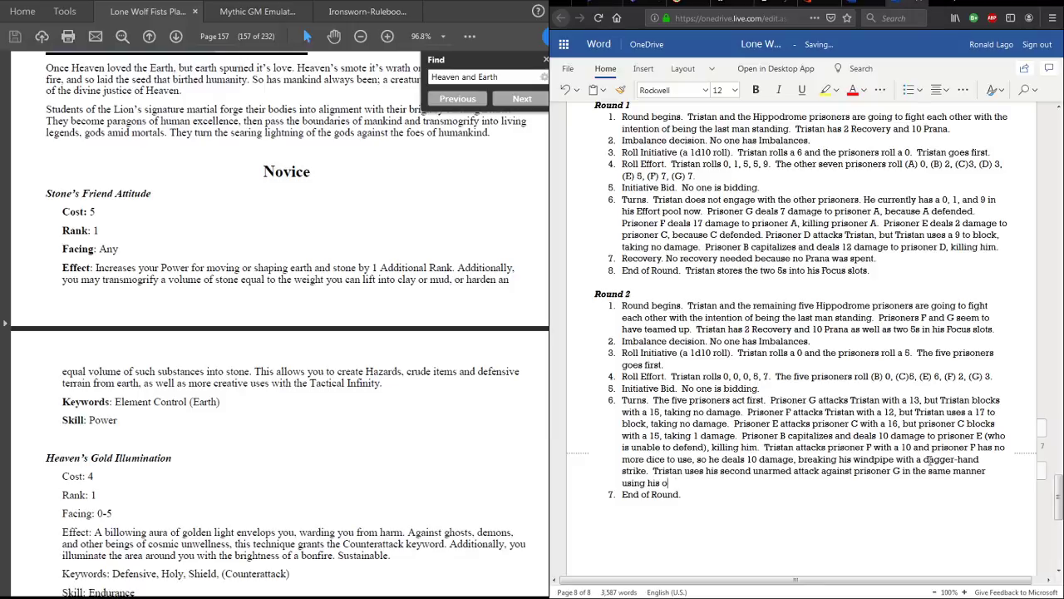
text(ther l0, dealing 10 points of damage to him.)
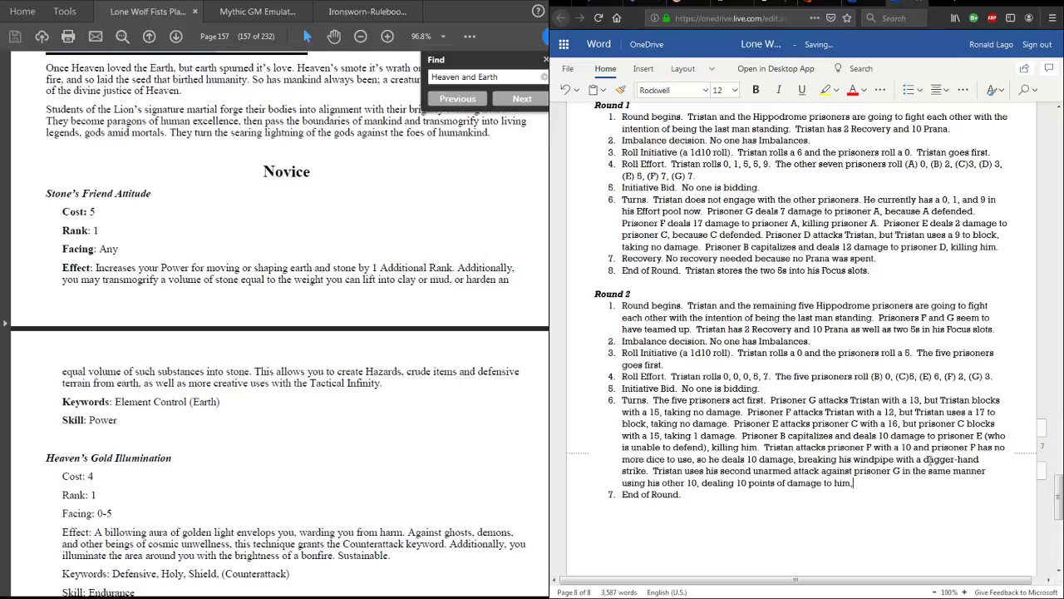
text( leaving him)
key(BackSpace)
text(dying on the )
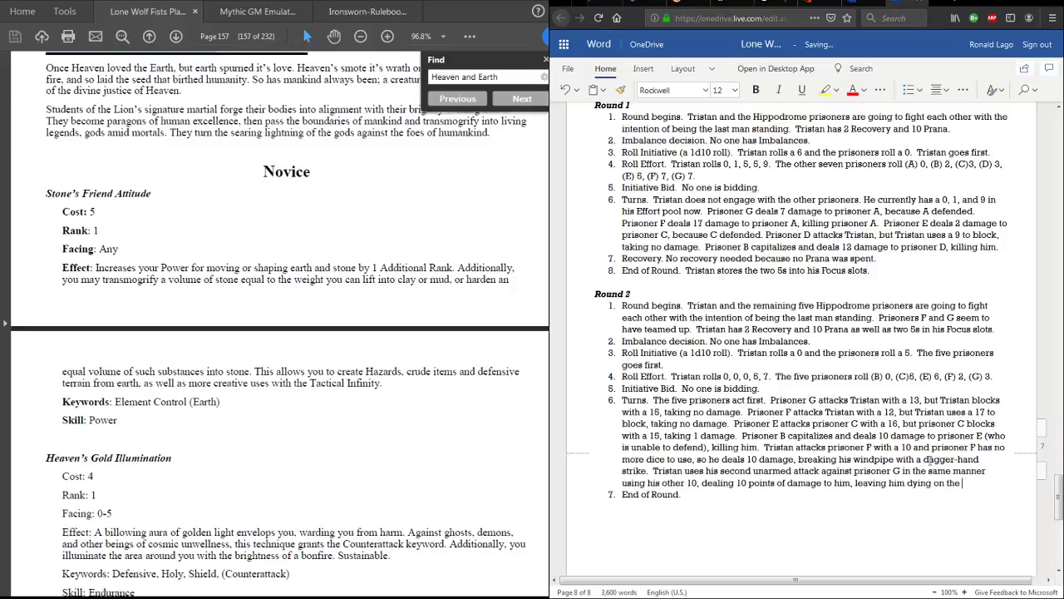
text(floor.  A)
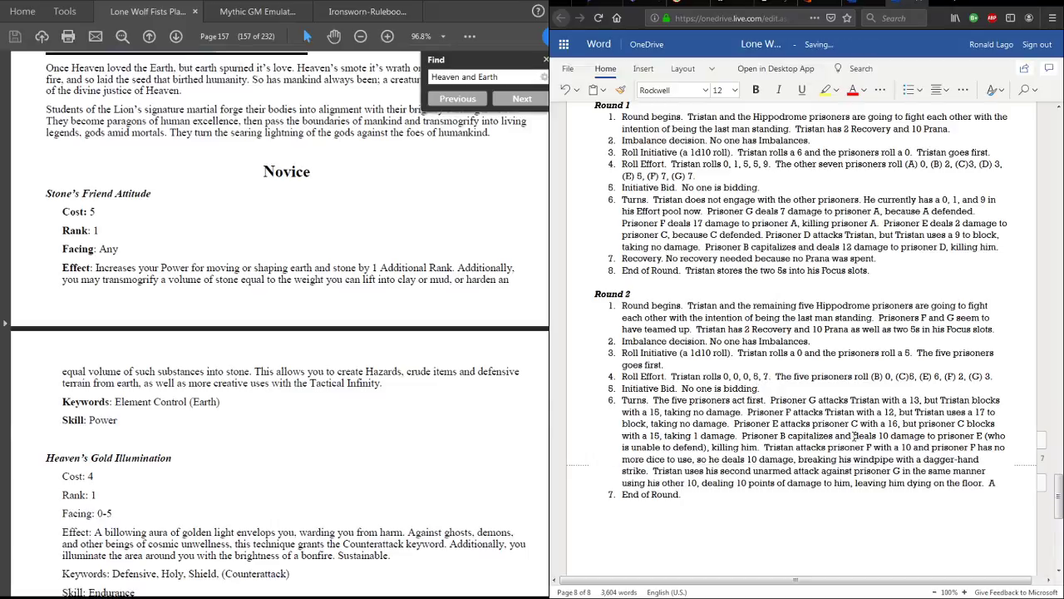
key(Return)
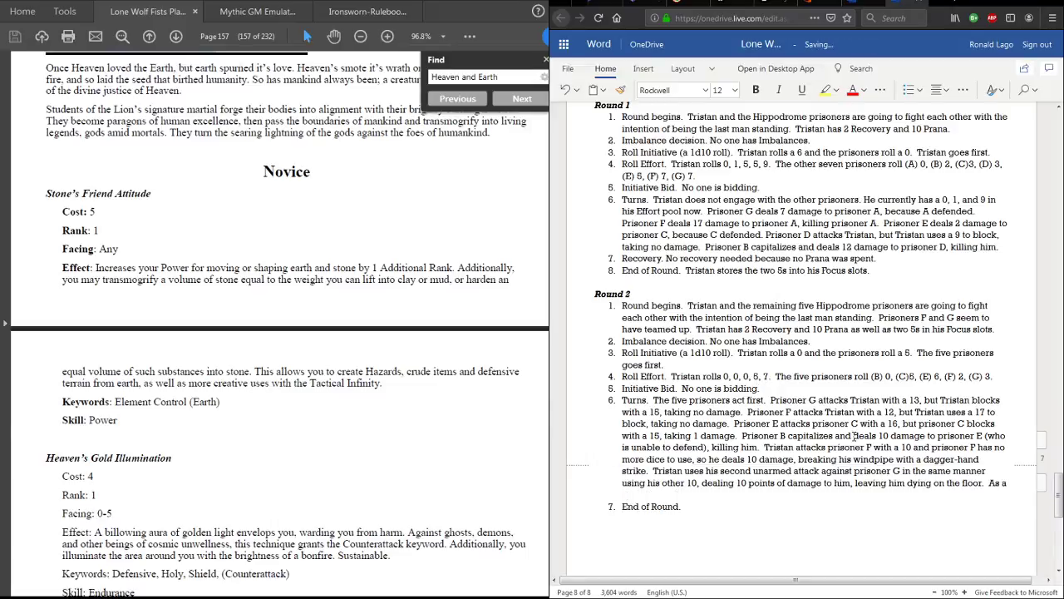
key(BackSpace)
text(A)
key(BackSpace)
- Start the next sentence of the Turns item with "Tristan then uses his two 5s from his Focus slots"
text(Tristan then uses both of his)
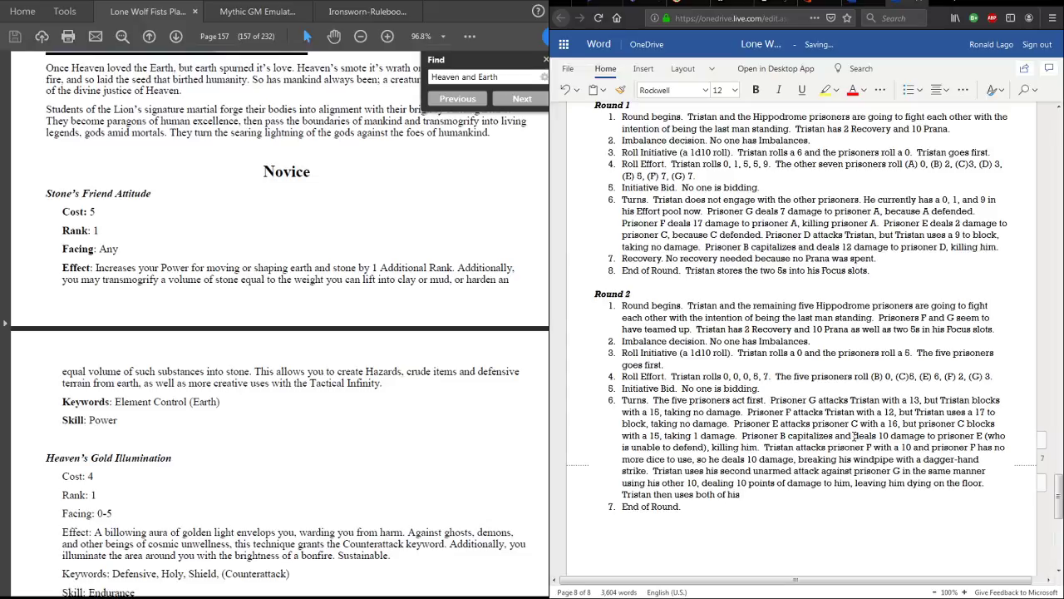
key(BackSpace)
key(BackSpace)
key(BackSpace)
key(BackSpace)
key(BackSpace)
key(BackSpace)
key(BackSpace)
key(BackSpace)
key(BackSpace)
key(BackSpace)
key(BackSpace)
text(his two 5)
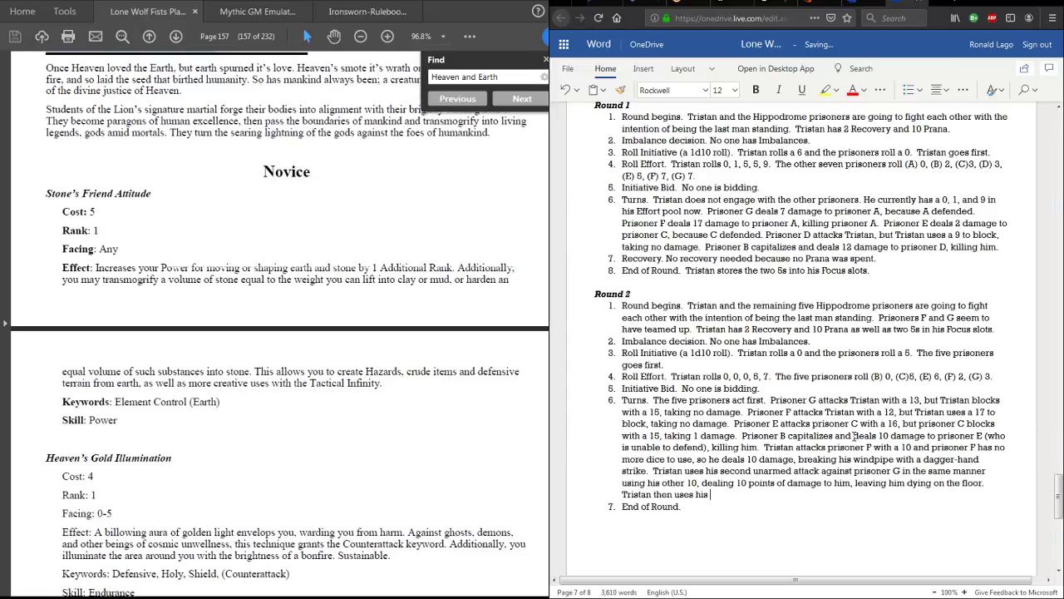
key(BackSpace)
text(6)
text(s from his Fo)
text(cus slots)
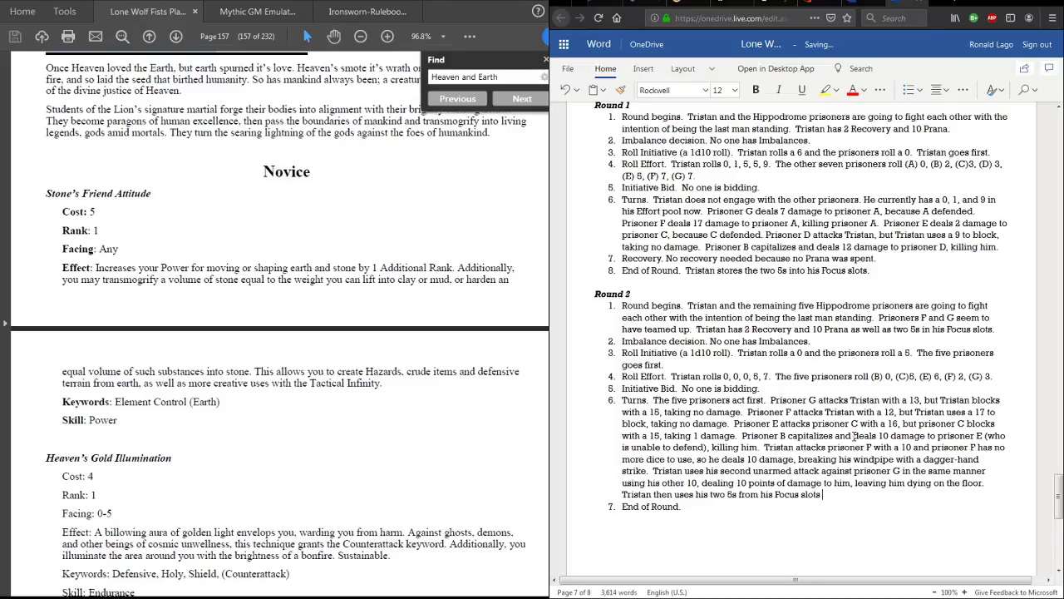
- Continue the Focus slots sentence with "to make a bonus attack against prisoner B with a 25,"
text( to make a o)
key(BackSpace)
text(bonus attack and )
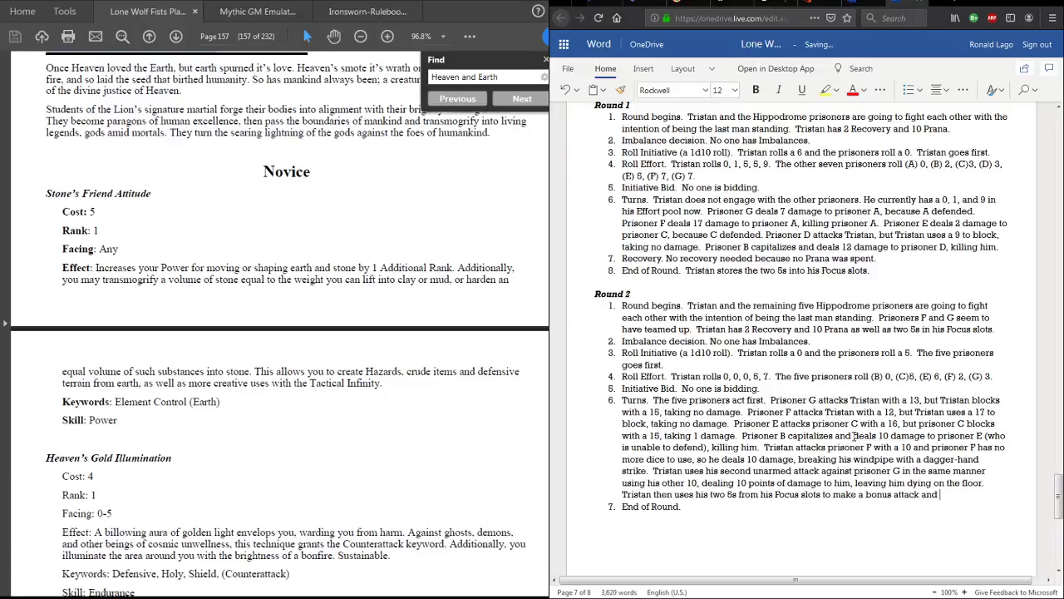
text(kills )
text(prisoner)
text( B)
key(BackSpace)
key(BackSpace)
key(BackSpace)
key(BackSpace)
key(BackSpace)
key(BackSpace)
key(BackSpace)
key(BackSpace)
key(BackSpace)
key(BackSpace)
key(BackSpace)
key(BackSpace)
key(BackSpace)
key(BackSpace)
key(BackSpace)
key(BackSpace)
key(BackSpace)
key(BackSpace)
key(BackSpace)
text(gainst prio)
key(BackSpace)
text(soner B with a 25)
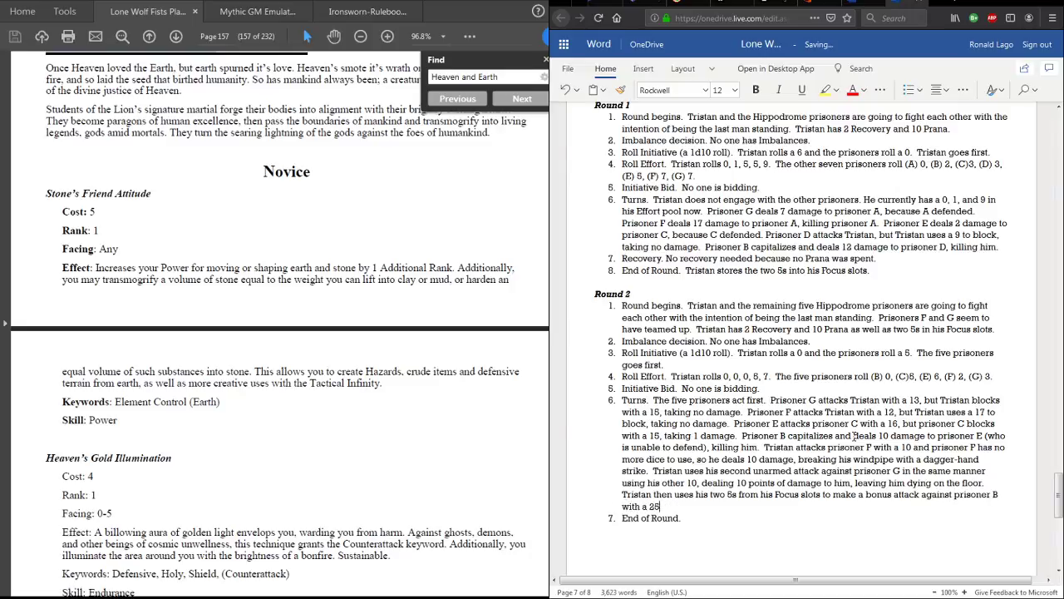
text(,)
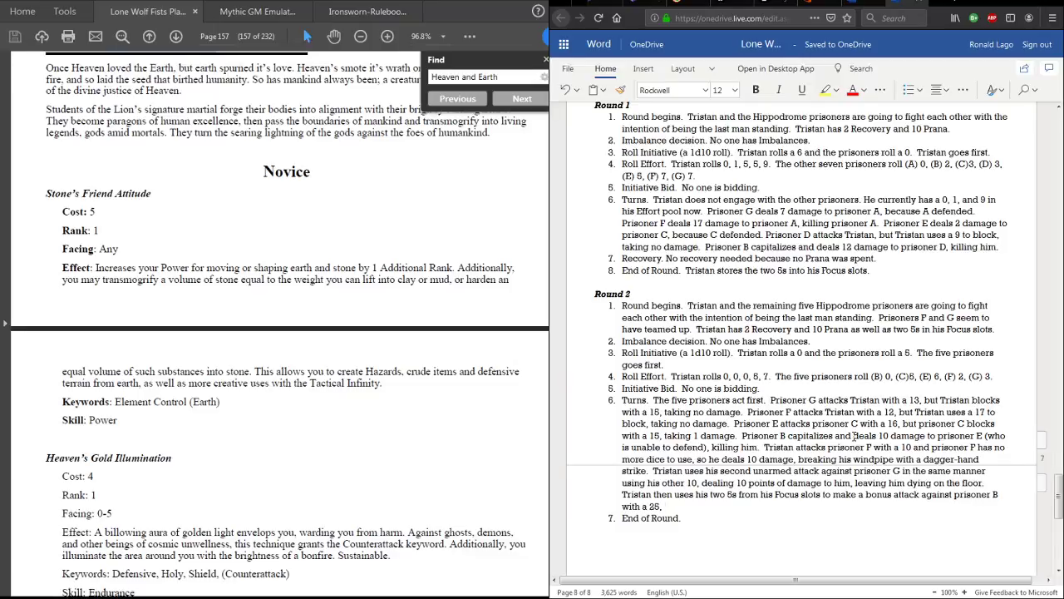
- End the Turns item with "shattering his spine with a double-handed hammer strike over his head as he lands from a prodigious backflip.", fixing the misspelling
text(shattering hs)
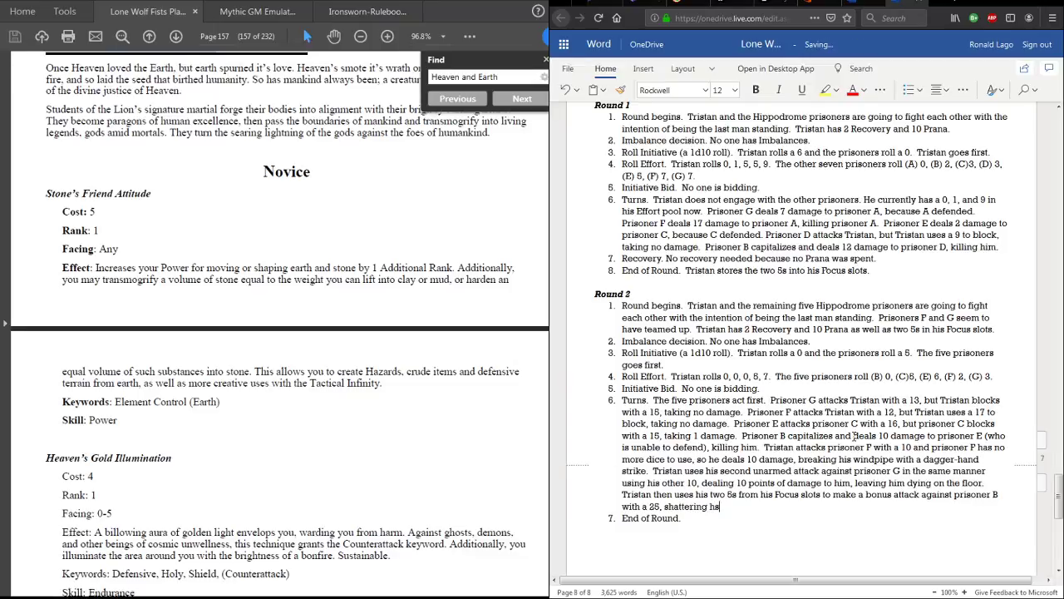
key(BackSpace)
text(is spine with a double-handed hammer strike over his head as he land)
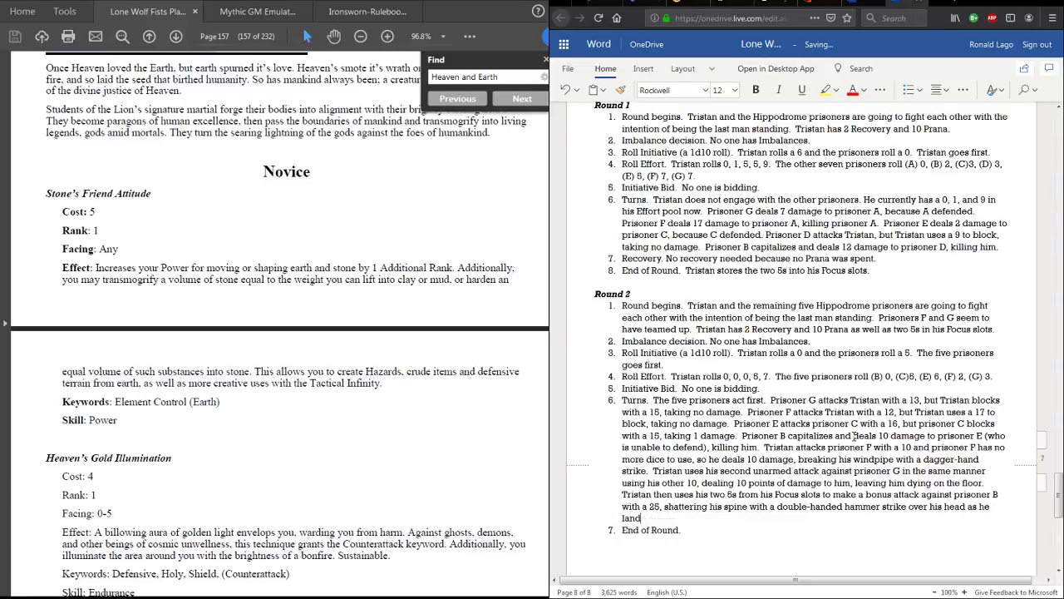
text(s from a prodigous backflip.)
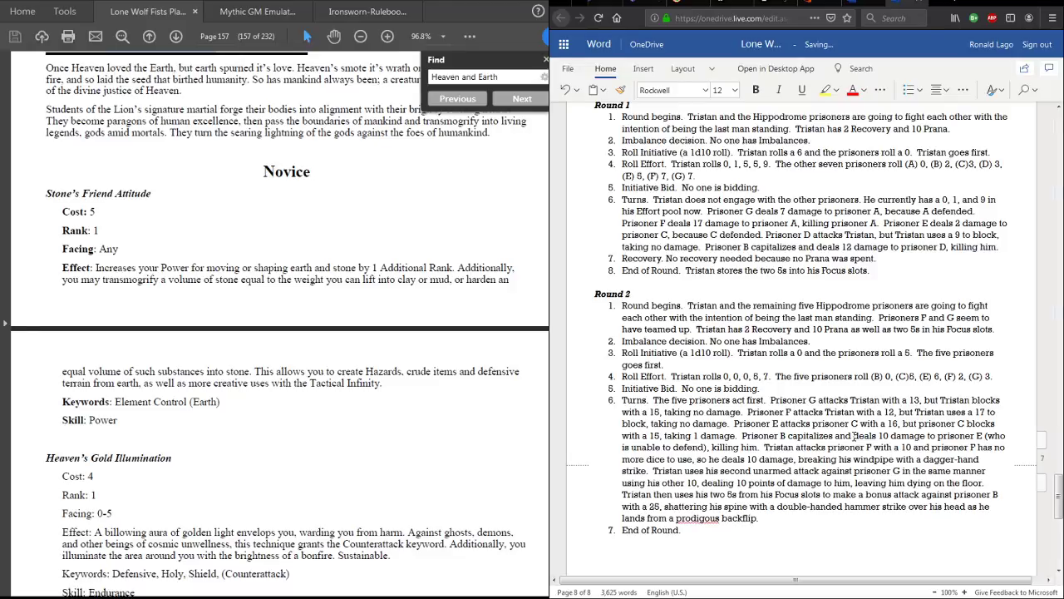
right_click(716, 519)
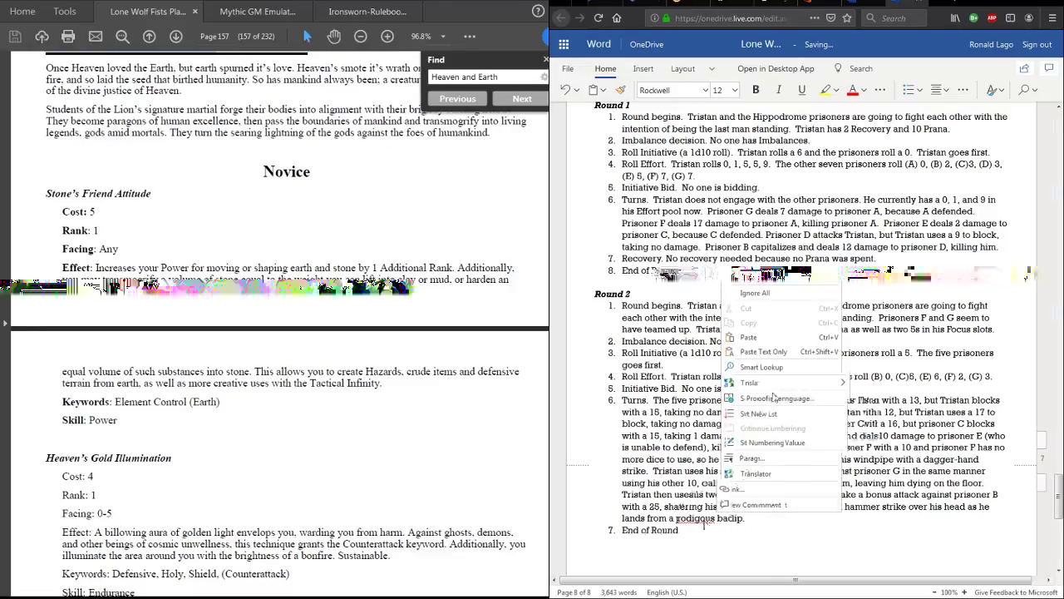
click(765, 277)
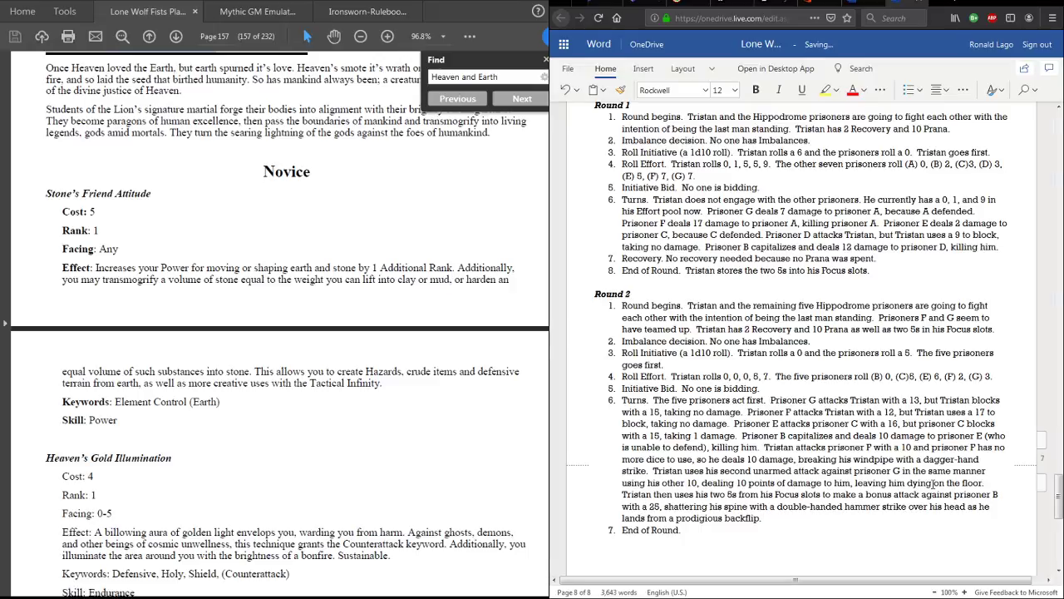
- Insert a Recovery item before End of Round in the Round 2 list, reading "Recovery. No Prana was spent."
scroll(805, 474, down, 5)
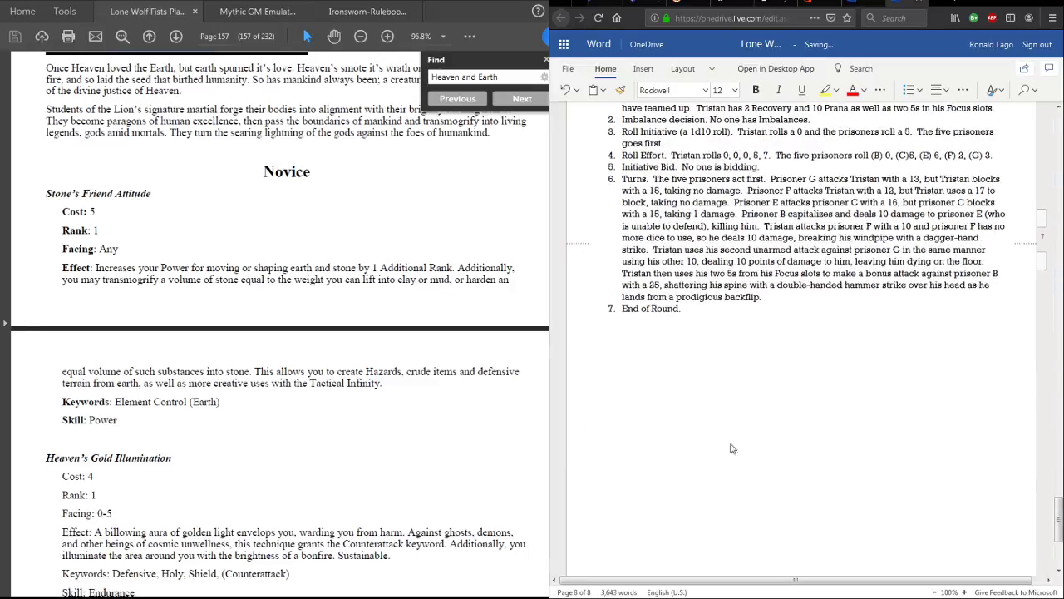
scroll(738, 372, up, 1)
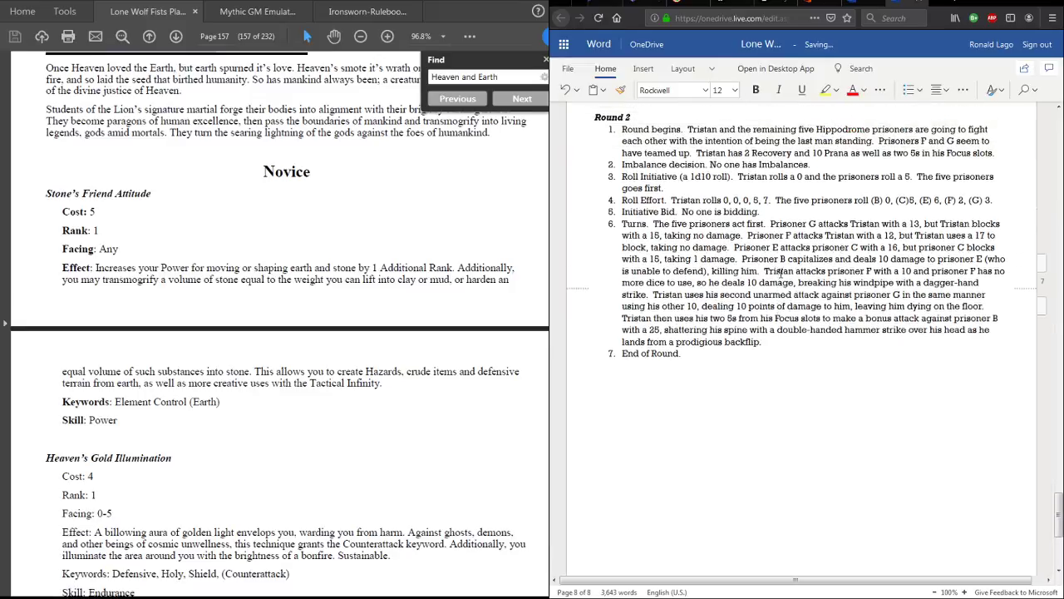
key(Return)
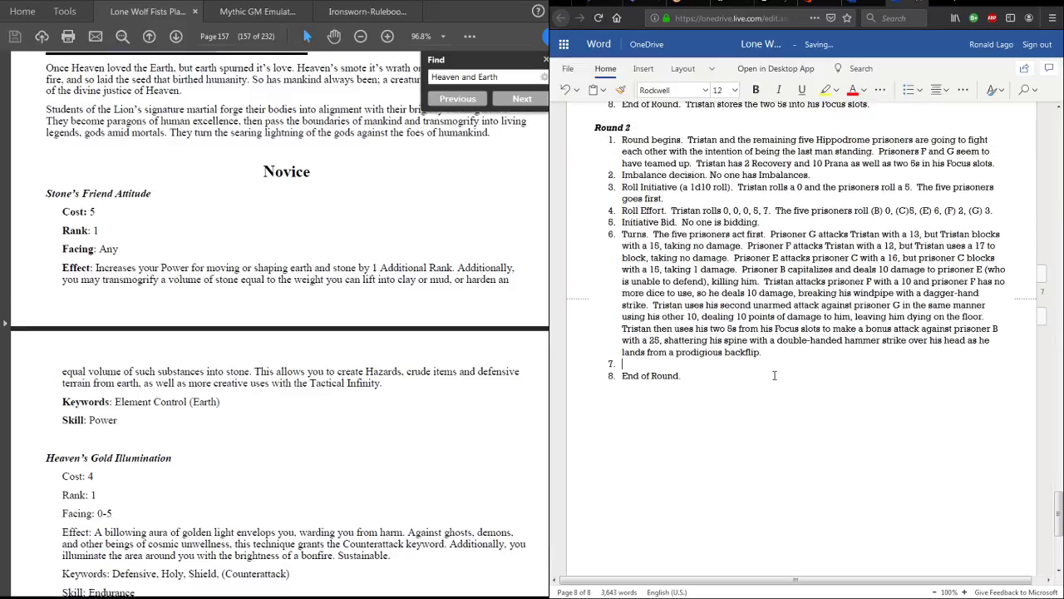
text(Recovery.  No Prana was)
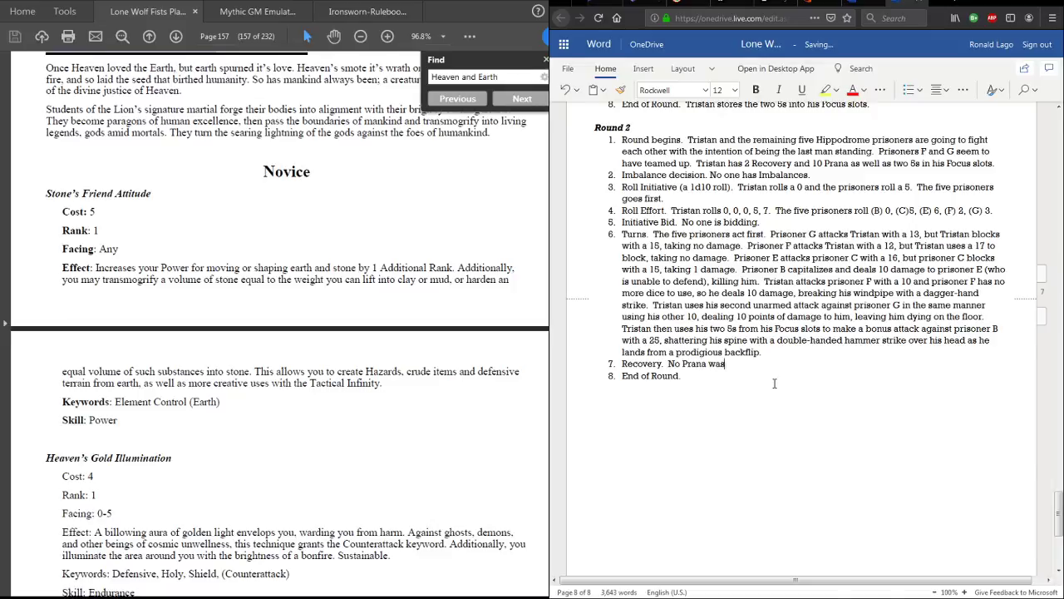
text( spent)
- Complete Round 2's End of Round item with "Tristan takes the remaining 0 and puts it in a Focus slot.", correcting the misspelling of "remaining"
text(  Tristan take)
text(s the remainin)
text(g 0)
text( and)
right_click(781, 376)
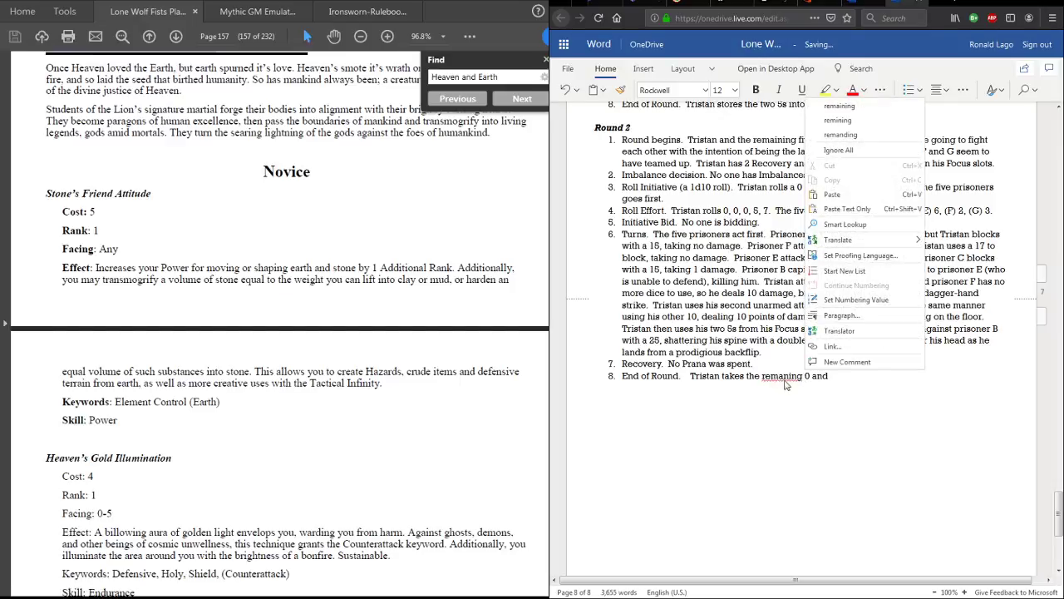
click(839, 121)
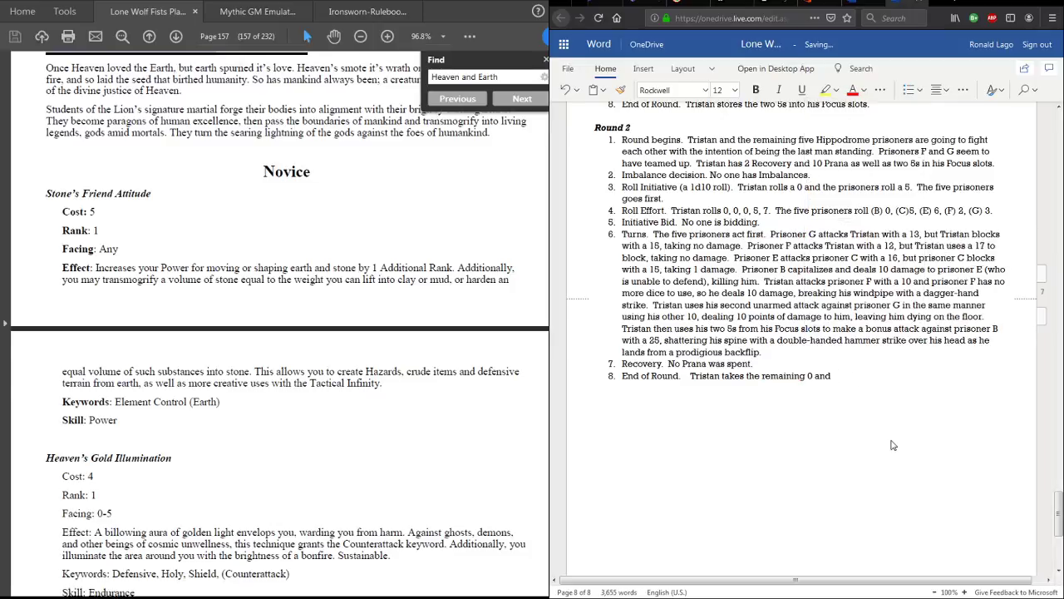
text(puts it in a Focus slot.)
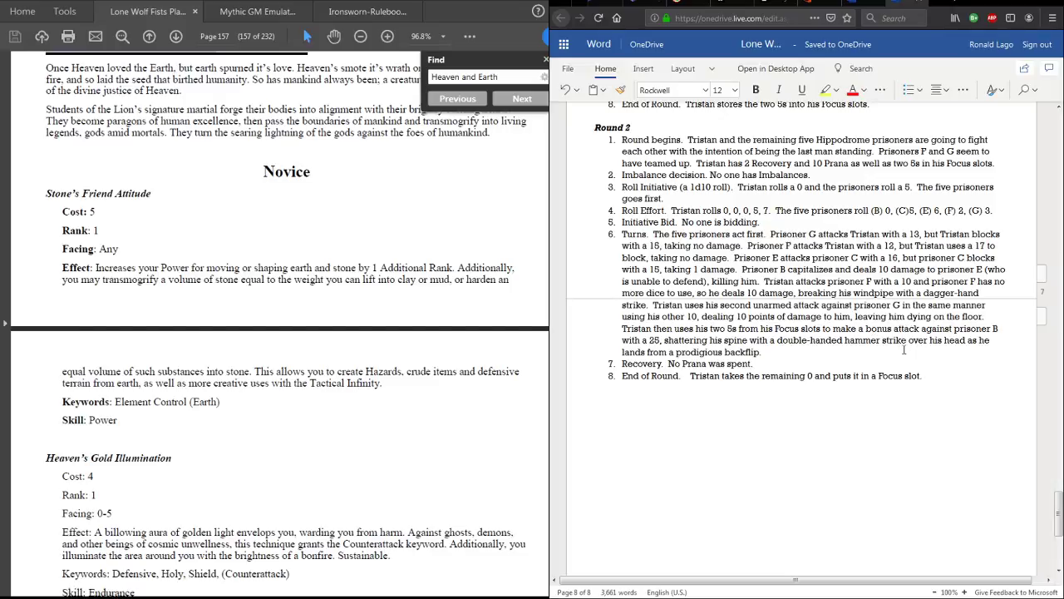
- Paste a copy of the Round 1 section below Round 2 and change its heading to "Round 3"
key(Return)
key(Return)
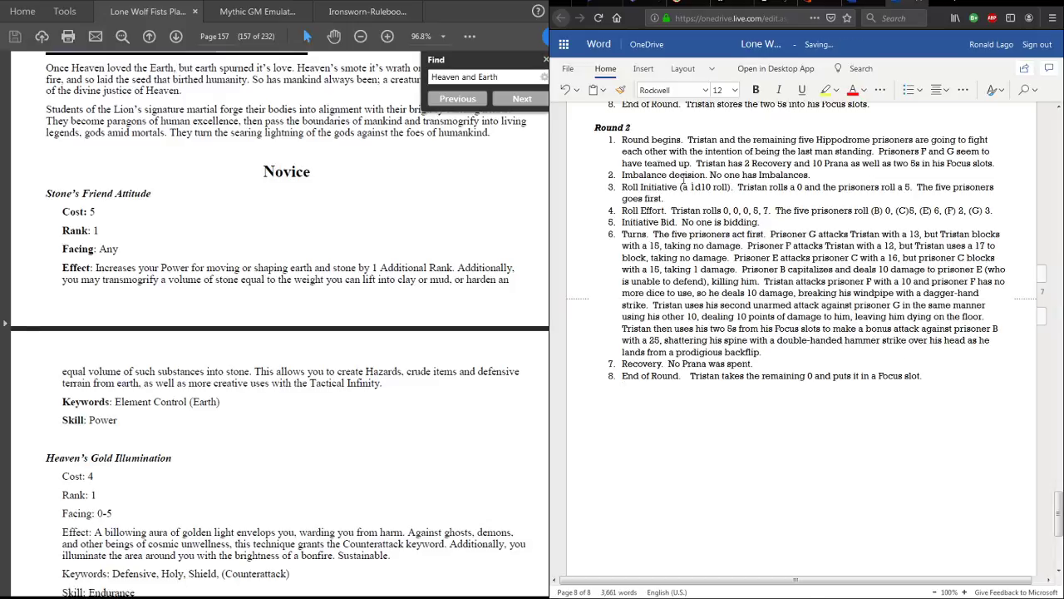
text(Round Round begins.  Tristan and the Hippodrome prisoners are going to fight each other with the intention of being the last man standing.  Tristan has 2 Recovery and 10 Prana. Imbalance decision. No one has Imbalances. Roll Initiative (a 1d10 roll).  Tristan rolls a 6 and the prisoners roll a 0.  Tristan goes first. Roll Effort.  Tristan rolls 0, 1, 5, 5, 9.  The other seven prisoners roll (A) 0, (B) 2, (C)3, (D) 3, (E) 5, (F) 7, (G) 7. Initiative Bid.  No one is bidding. Turns.  Tristan does not engage with the other prisoners. He currently has a 0, 1, and 9 in his Effort pool now.  Prisoner G deals 7 damage to prisoner A, because A defended.  Prisoner F deals 17 damage to prisoner A, killing prisoner A.  Prisoner E deals 2 damage to prisoner C, because C defended. Prisoner D attacks Tristan, but Tristan uses a 9 to block, taking no damage.  Prisoner B capitalizes and deals 12 damage to prisoner D, killing him. Recovery. No recovery needed because no Prana was spent.)
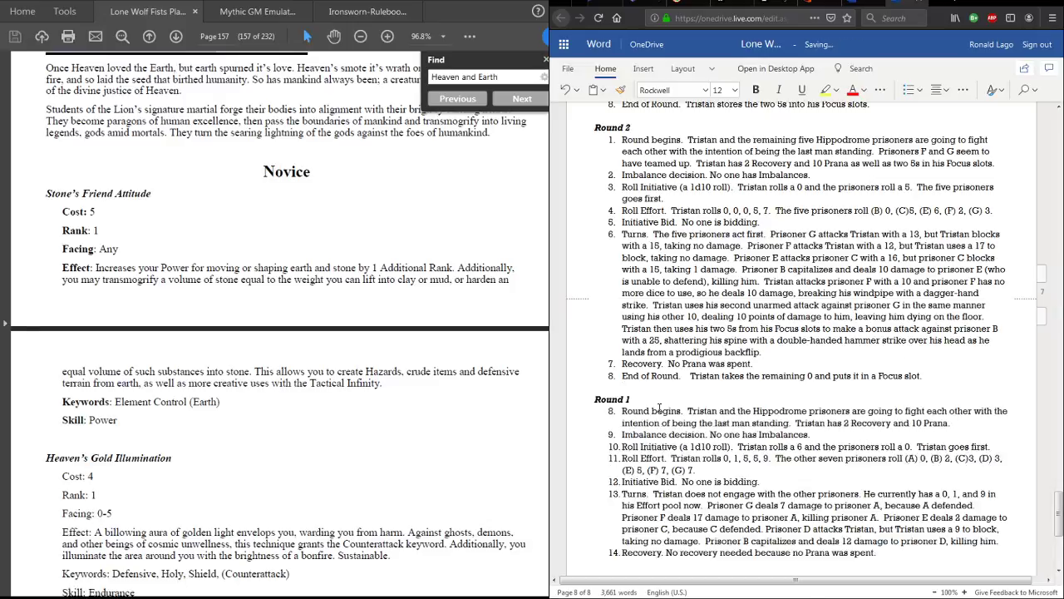
click(626, 400)
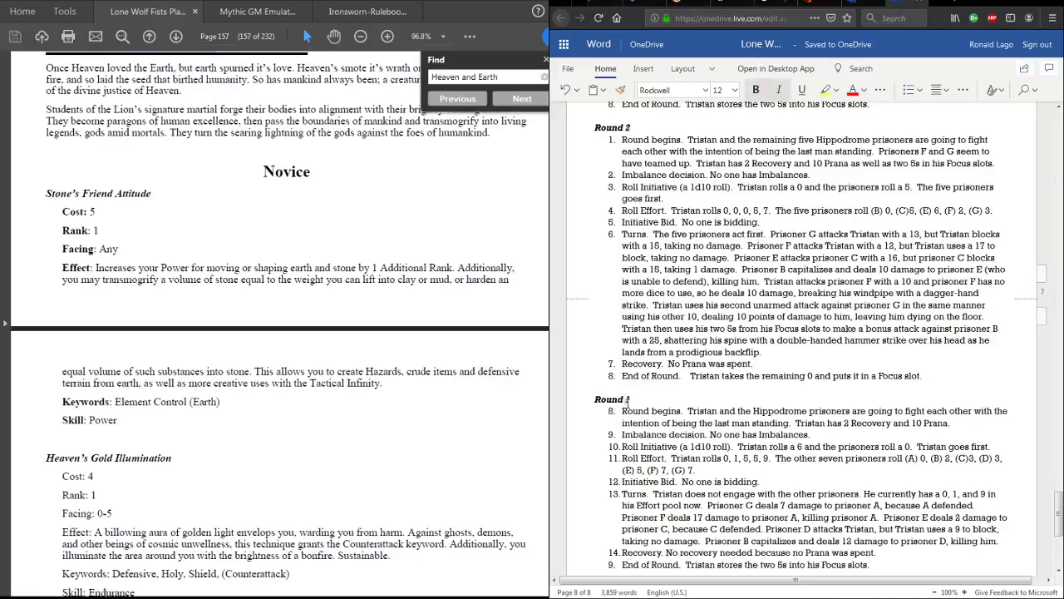
text(3)
- Restart the Round 3 list at 1 and renumber the Imbalance decision and Roll Initiative items as 2 and 3
click(621, 412)
key(BackSpace)
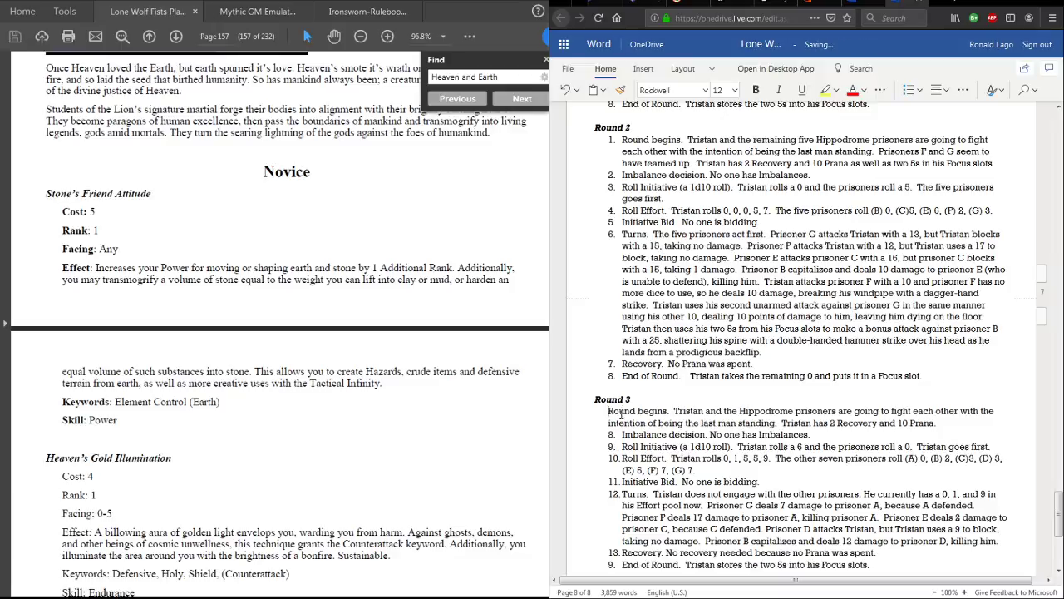
text(1.)
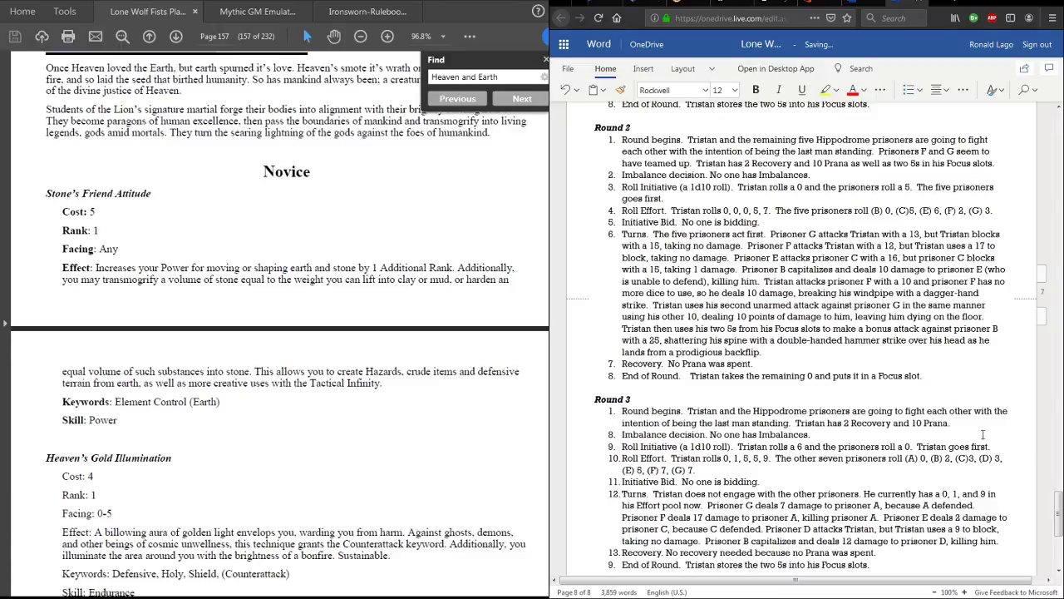
key(Delete)
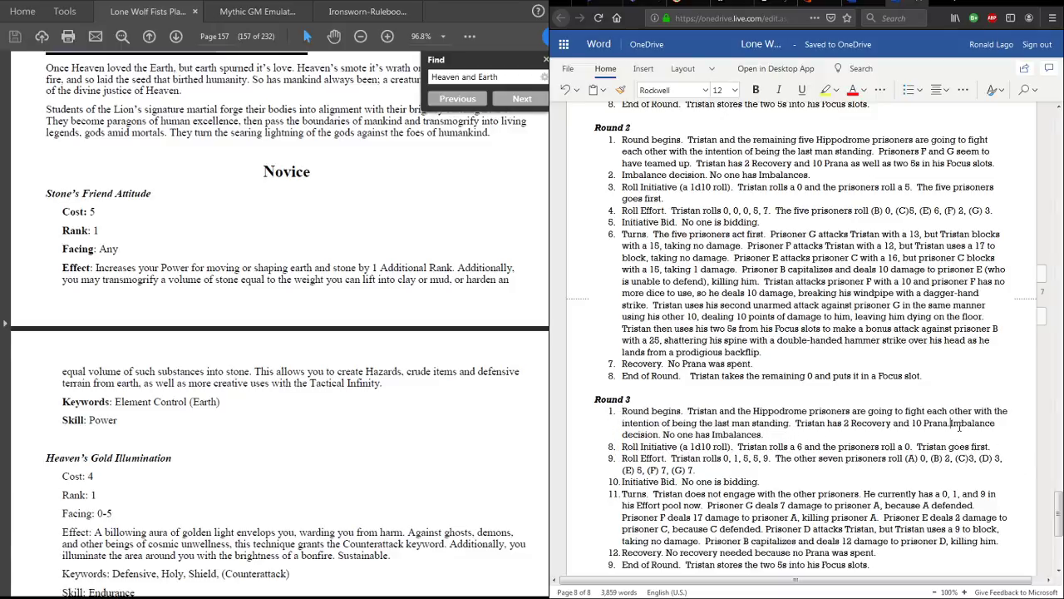
key(Return)
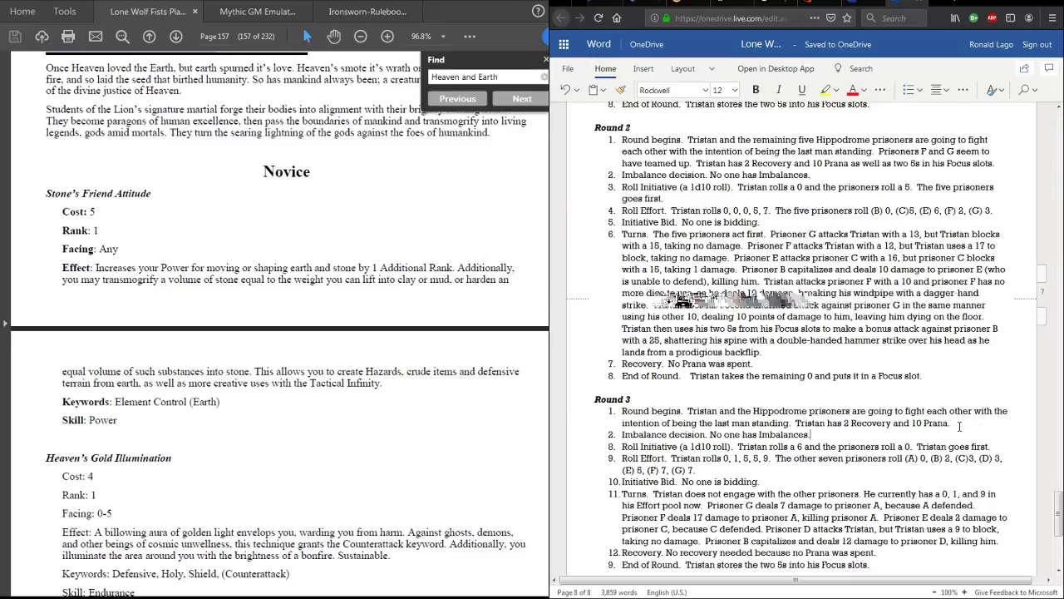
key(Delete)
key(Return)
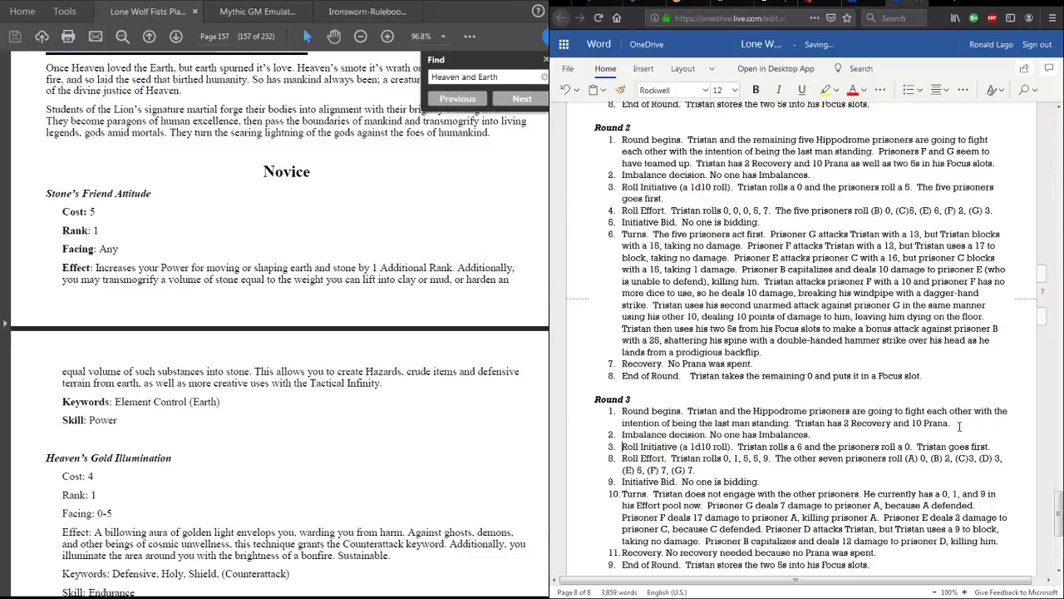
- Renumber Round 3's Roll Effort, Initiative Bid and Turns items as 4, 5 and 6 by rejoining and resplitting the lines
key(End)
key(Delete)
key(Return)
key(End)
key(Delete)
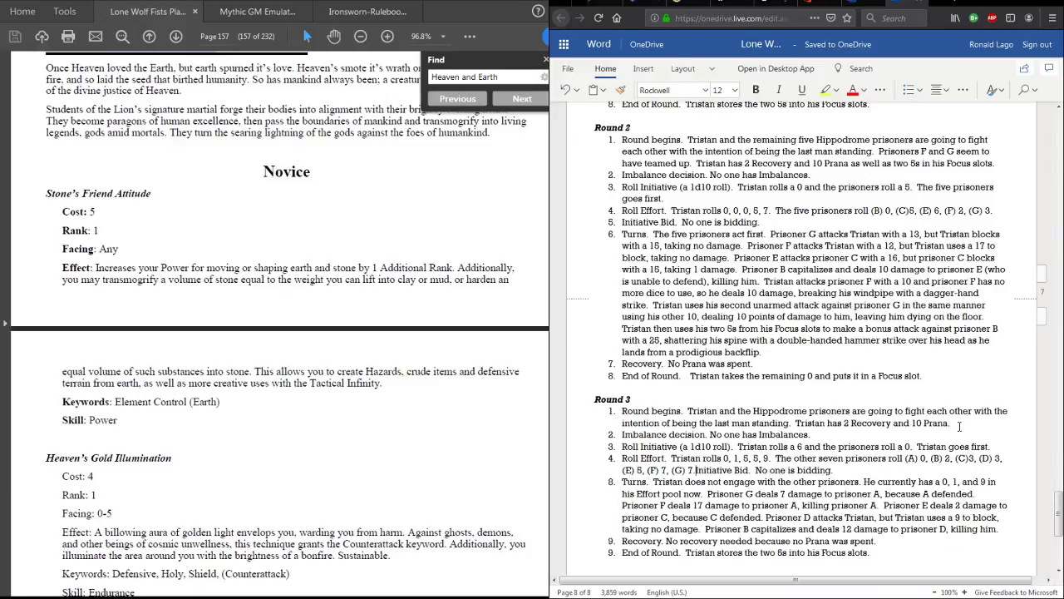
key(Return)
key(End)
key(Delete)
key(Return)
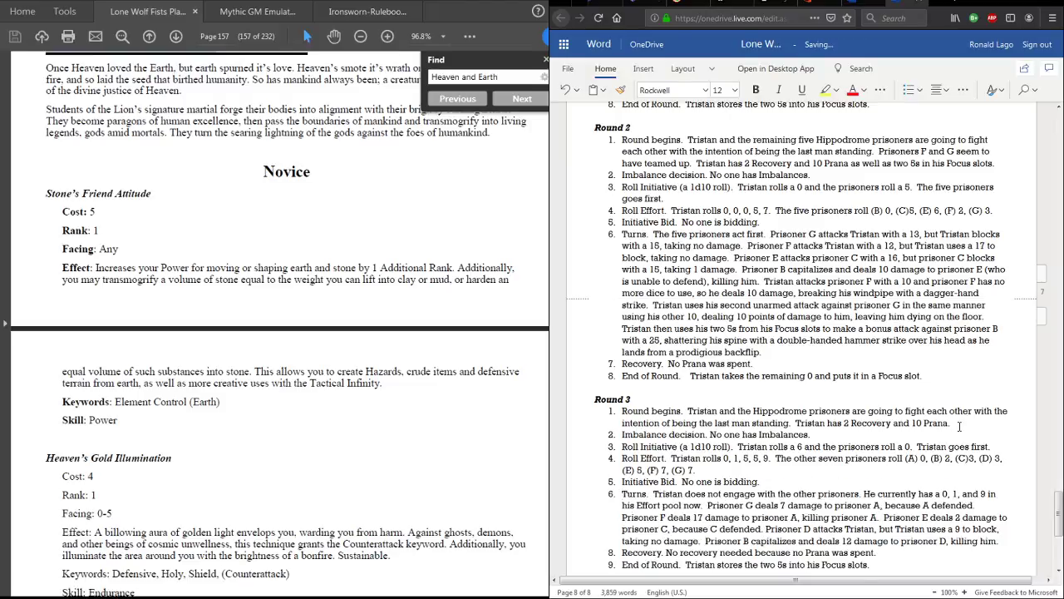
- Renumber Round 3's Recovery item as 7 so that End of Round follows as 8
scroll(990, 474, down, 1)
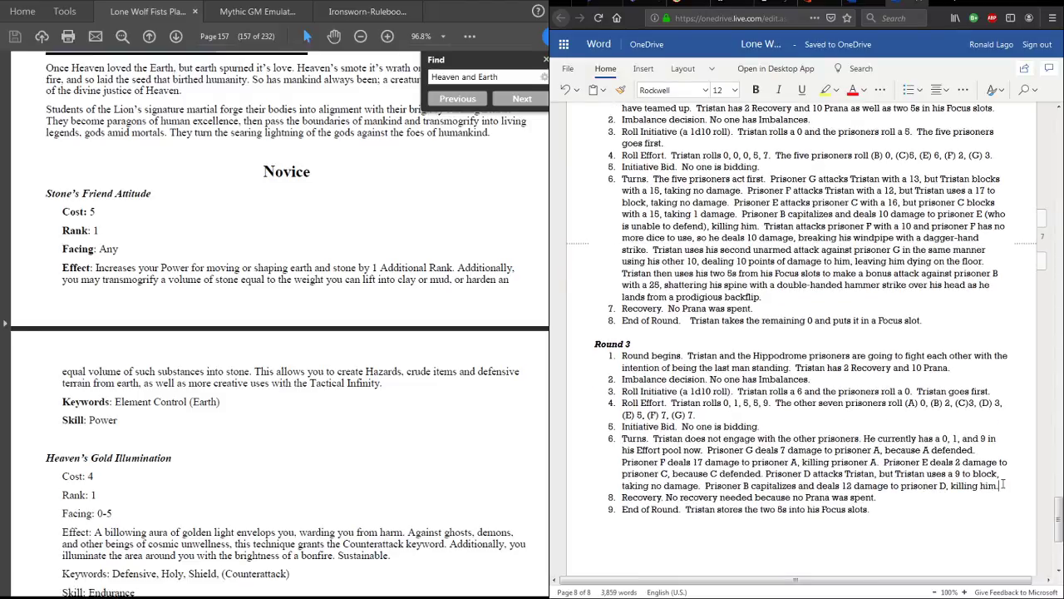
key(Delete)
key(Return)
key(Down)
scroll(819, 420, up, 2)
scroll(815, 422, down, 4)
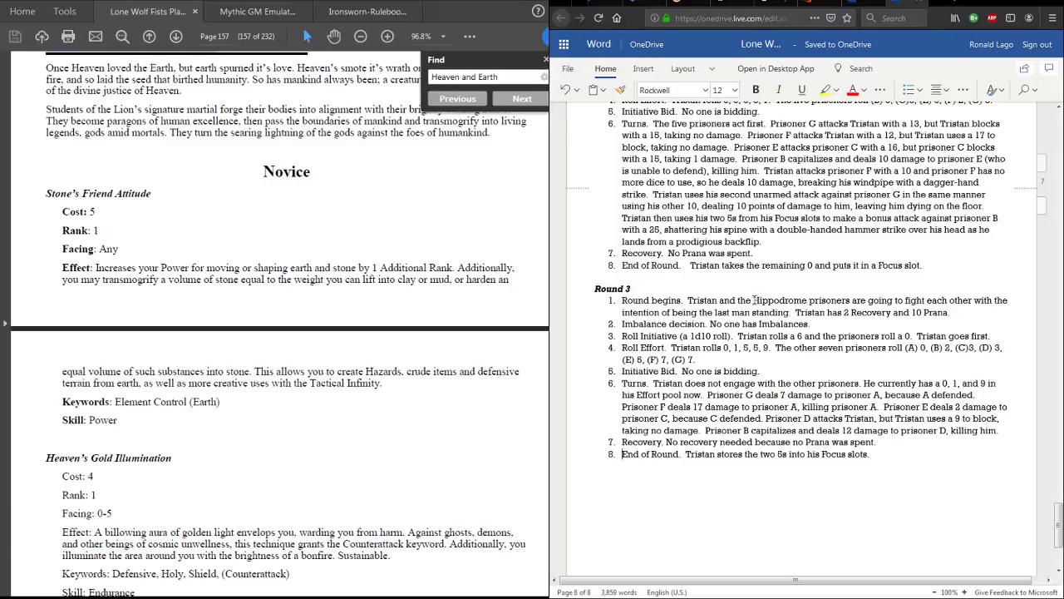
- Edit Round 3's first item to say "the last remaining Hippodrome prisoner" and end it with "as well as a 0 in one Focus slot."
click(753, 300)
text(last remaining)
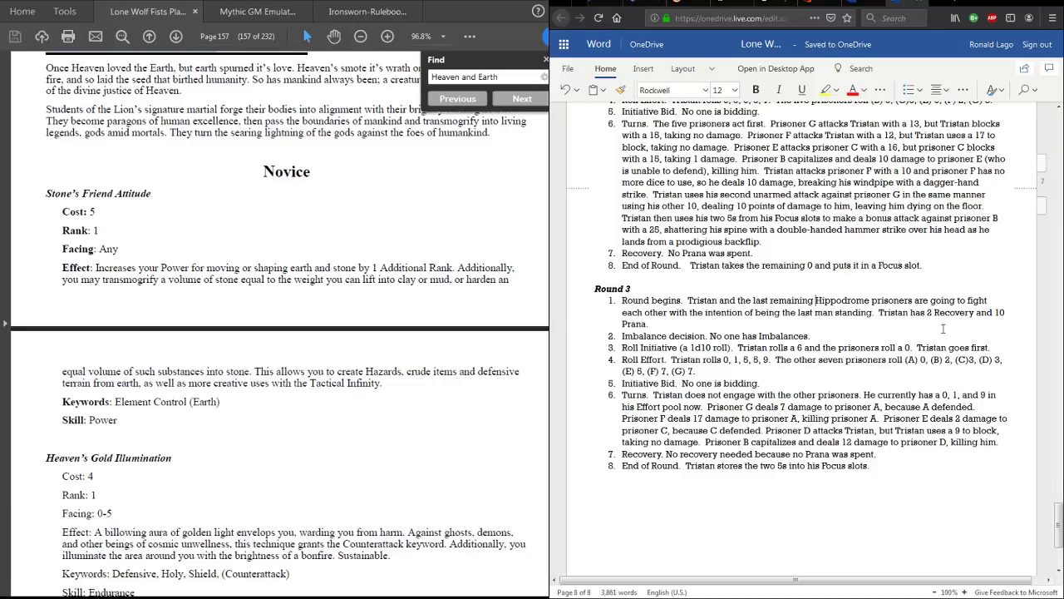
click(913, 301)
key(BackSpace)
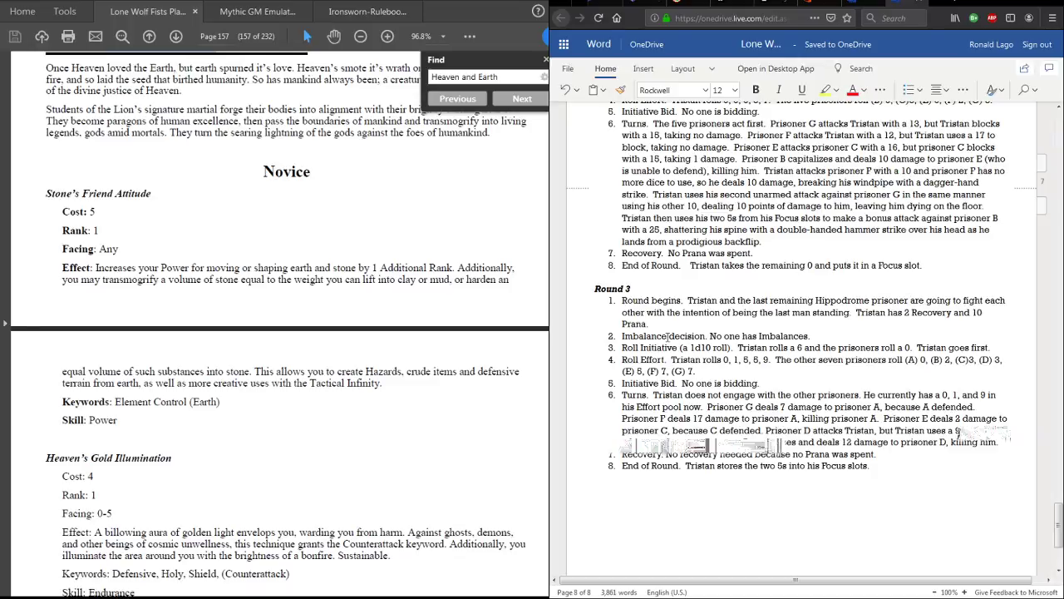
text(as well as a)
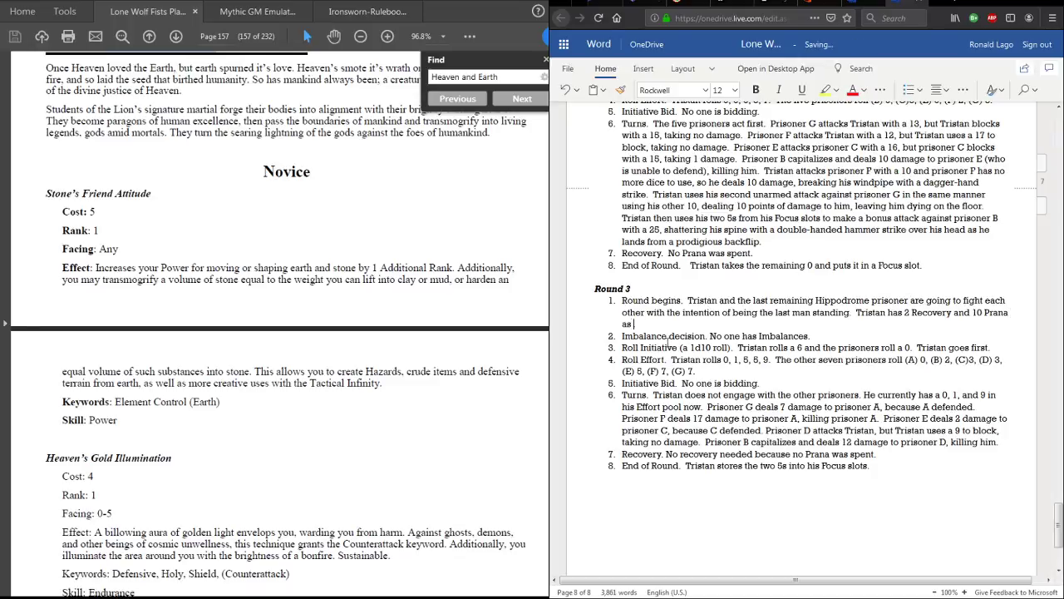
text( 0 in one Focus slot.)
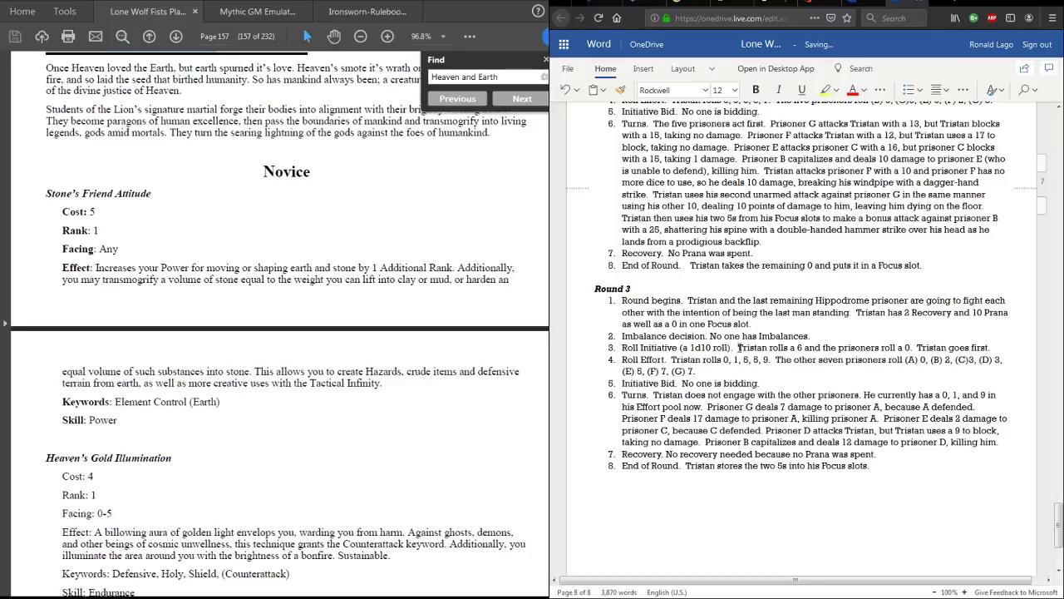
- Delete the old Round 1 details from Round 3's Roll Initiative, Roll Effort and Initiative Bid items, keeping their labels
drag(739, 348, 979, 353)
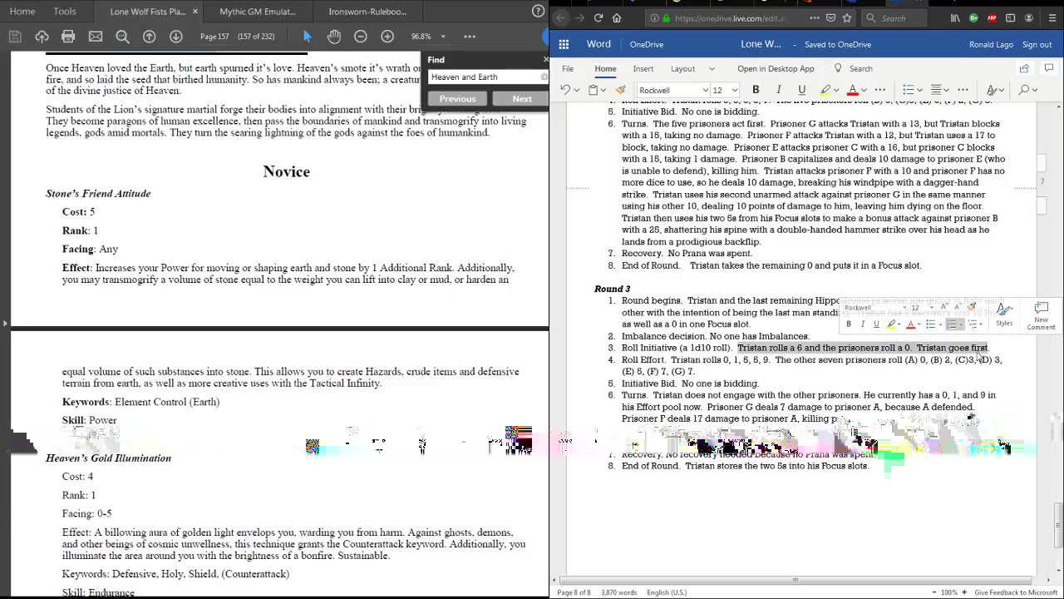
key(Delete)
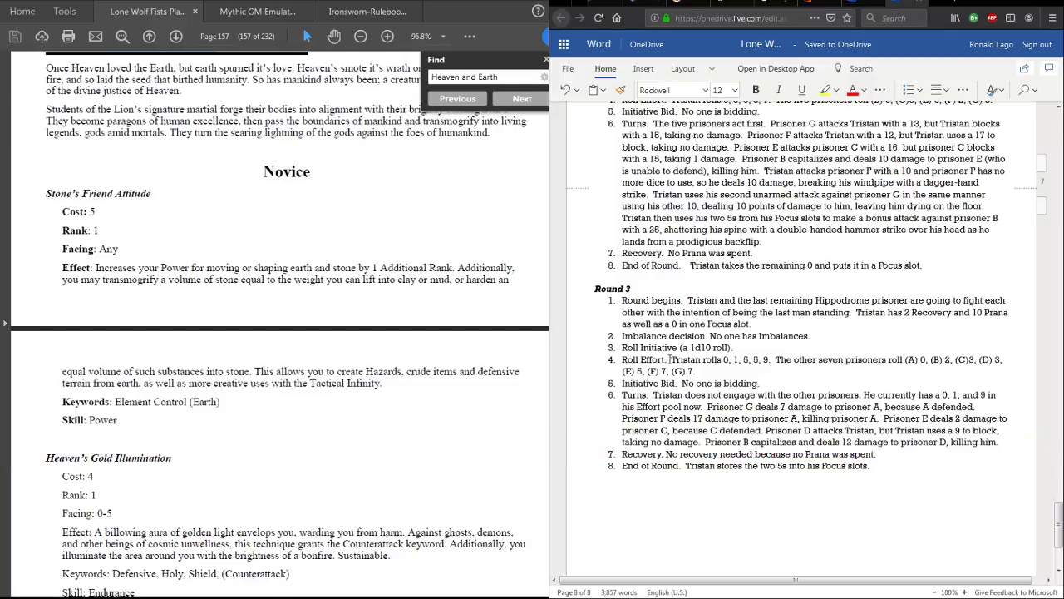
drag(672, 359, 694, 373)
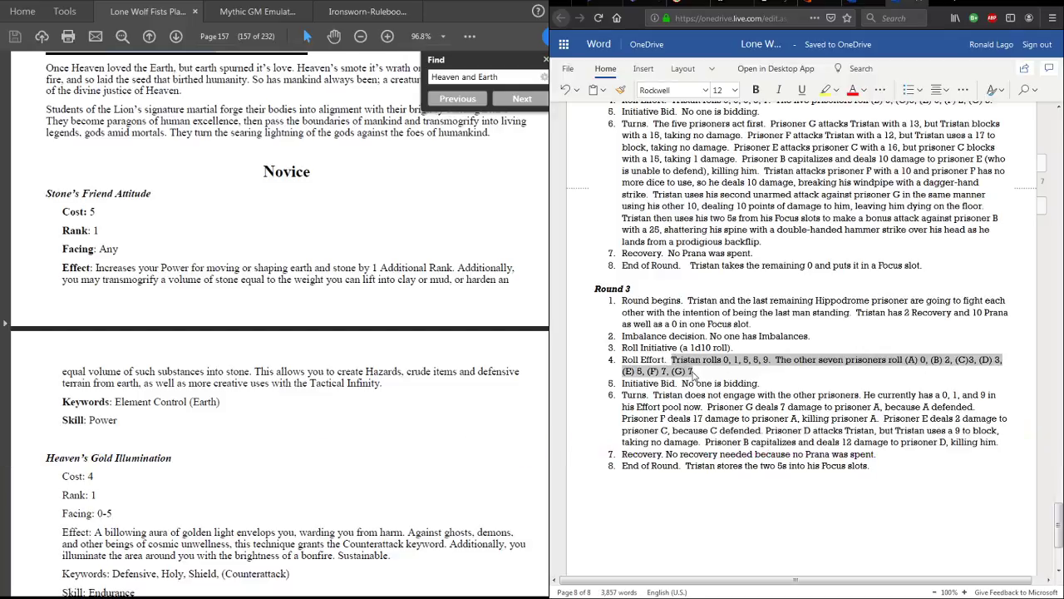
key(BackSpace)
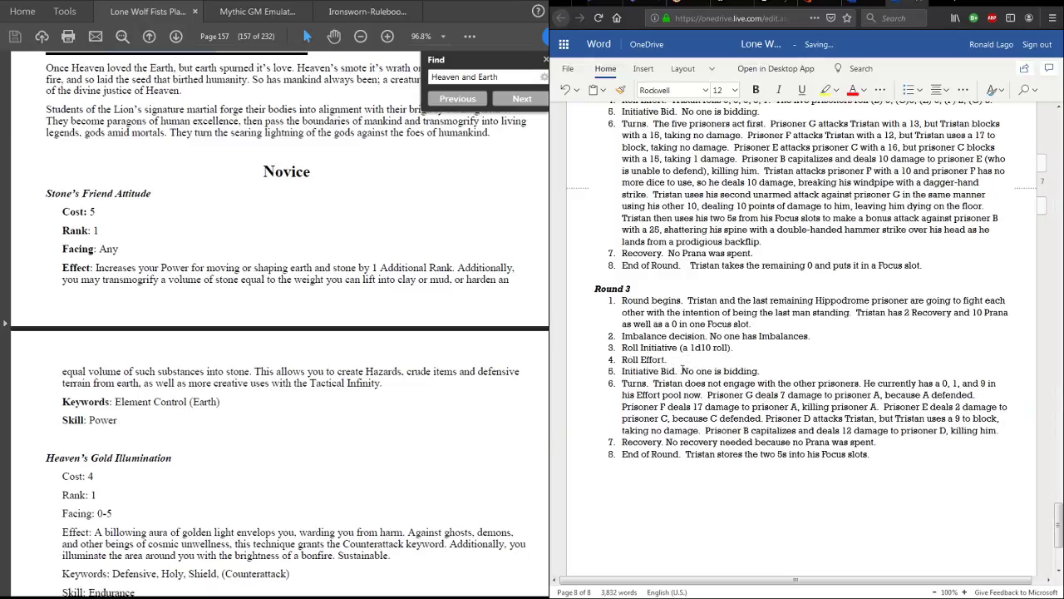
drag(683, 370, 759, 374)
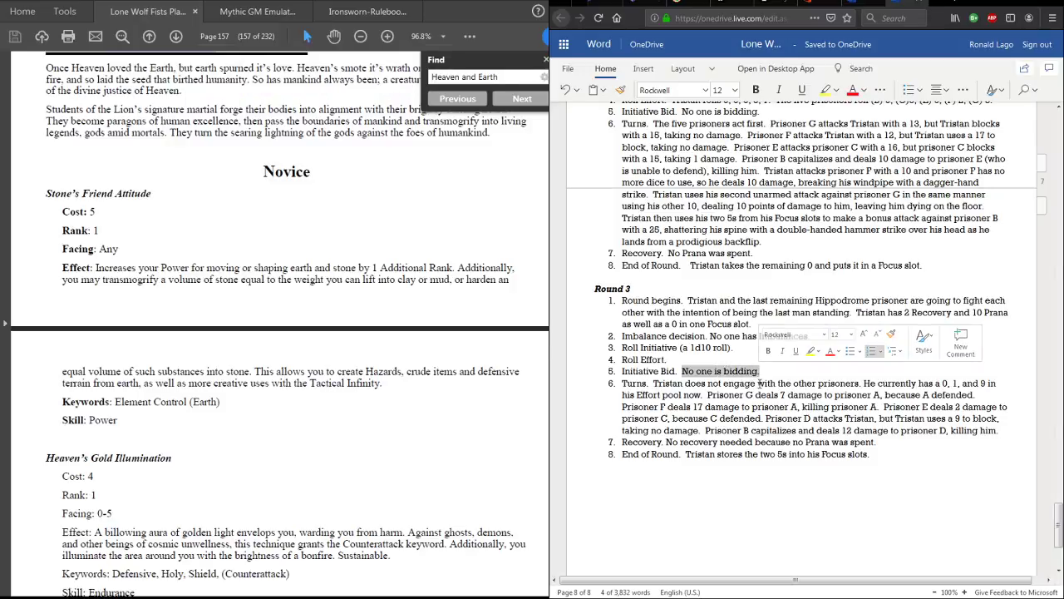
key(BackSpace)
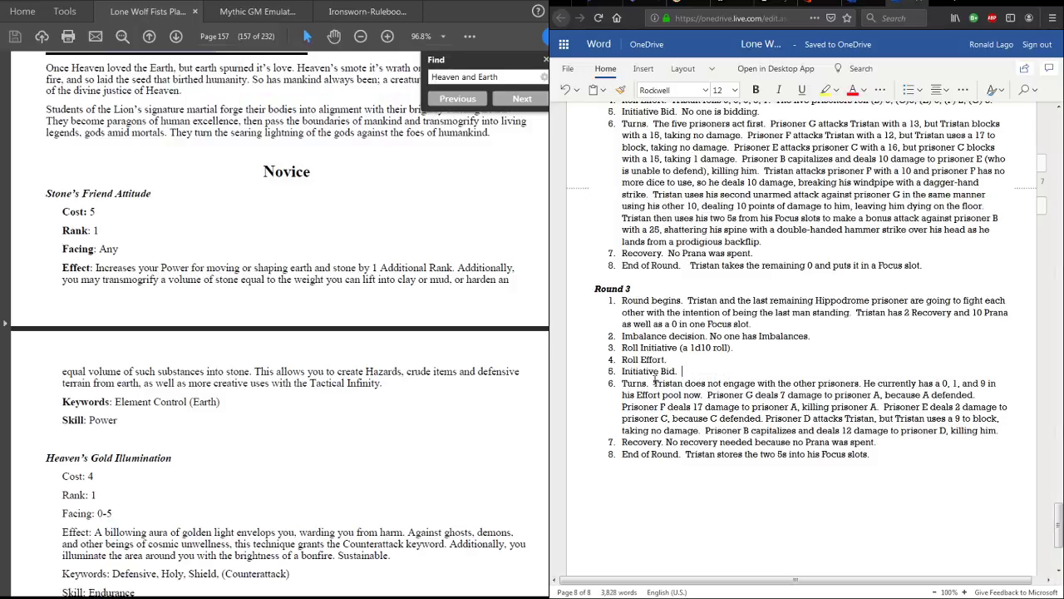
- Delete the old Round 1 details from Round 3's Turns, Recovery and End of Round items, keeping only their labels
drag(653, 383, 997, 433)
key(BackSpace)
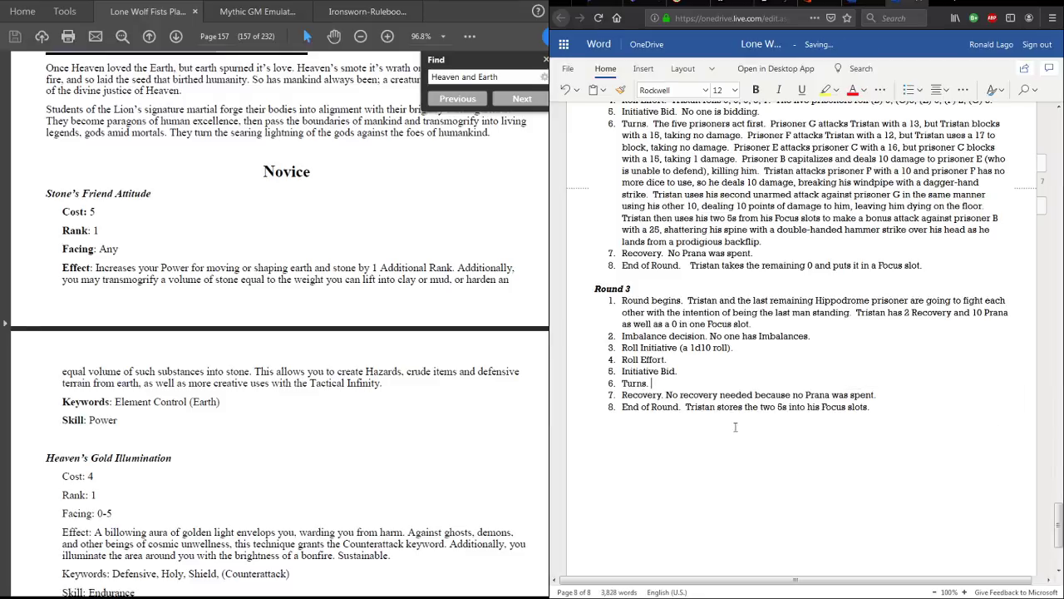
drag(667, 395, 875, 398)
key(BackSpace)
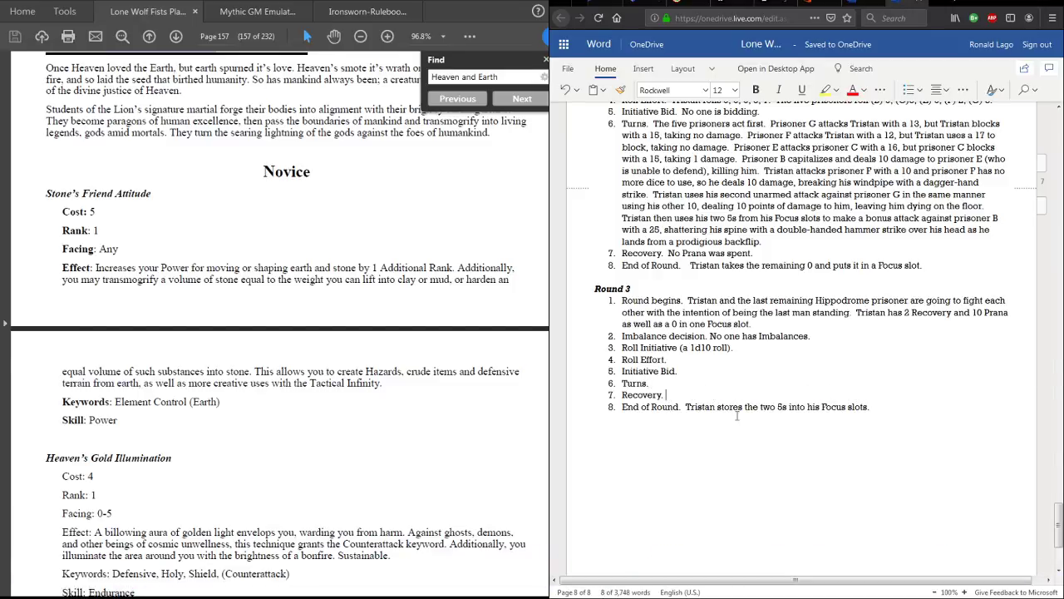
drag(685, 406, 873, 406)
key(BackSpace)
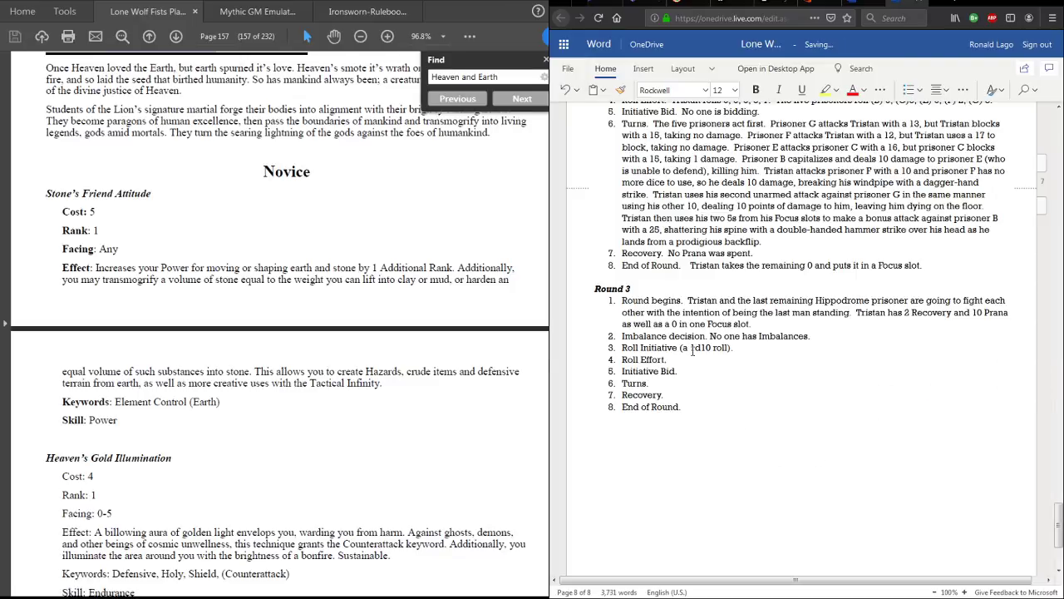
- Add to Round 3's Roll Initiative item: "Tristan rolls a 7 and the prisoner rolls a 2. Tristan goes first."
click(749, 348)
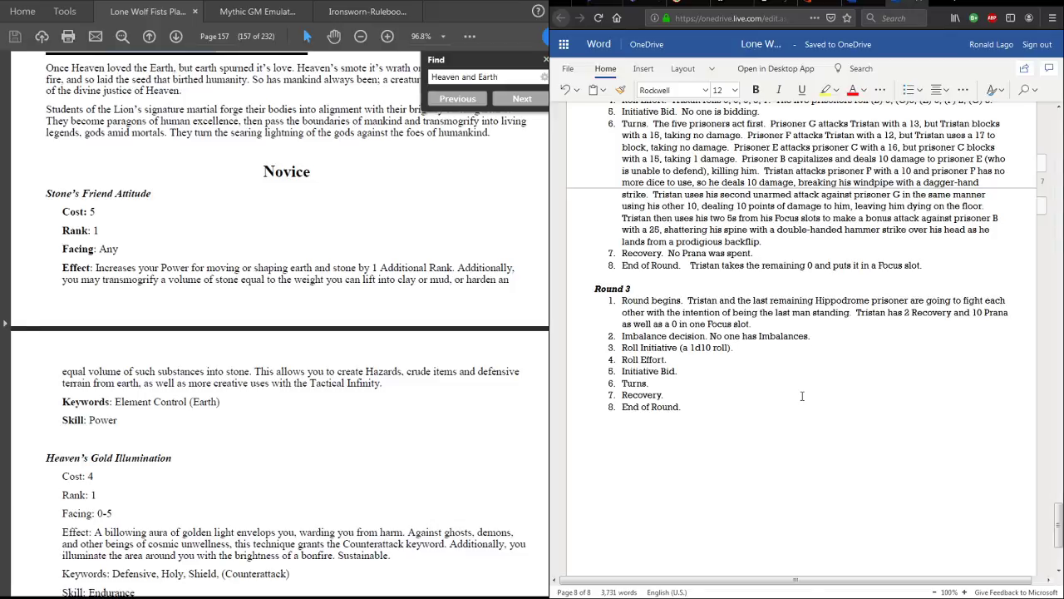
text(Tristan ro)
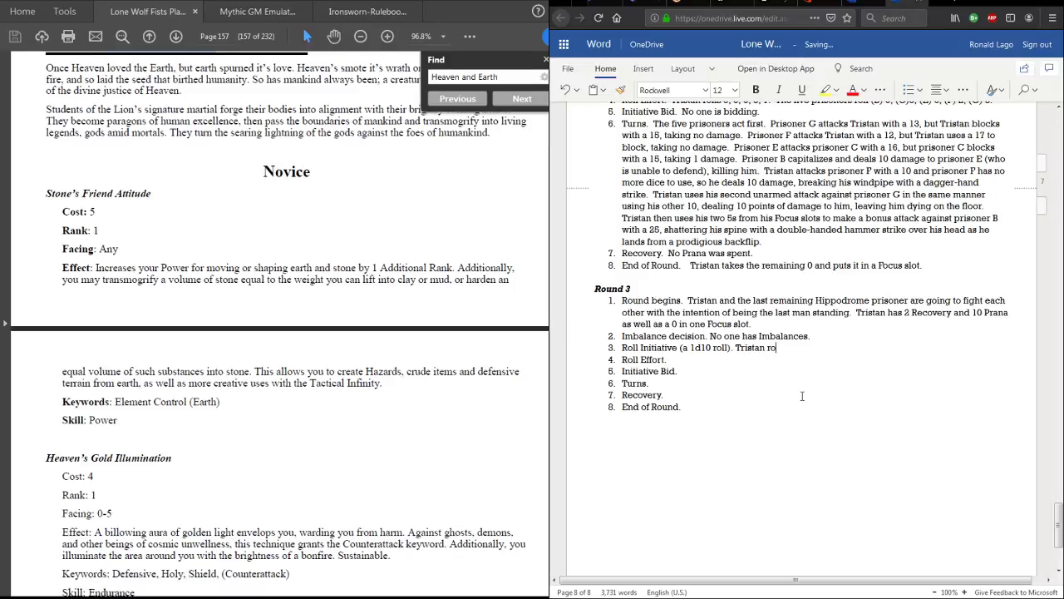
text(lls a 7 and the prisoner rolls a)
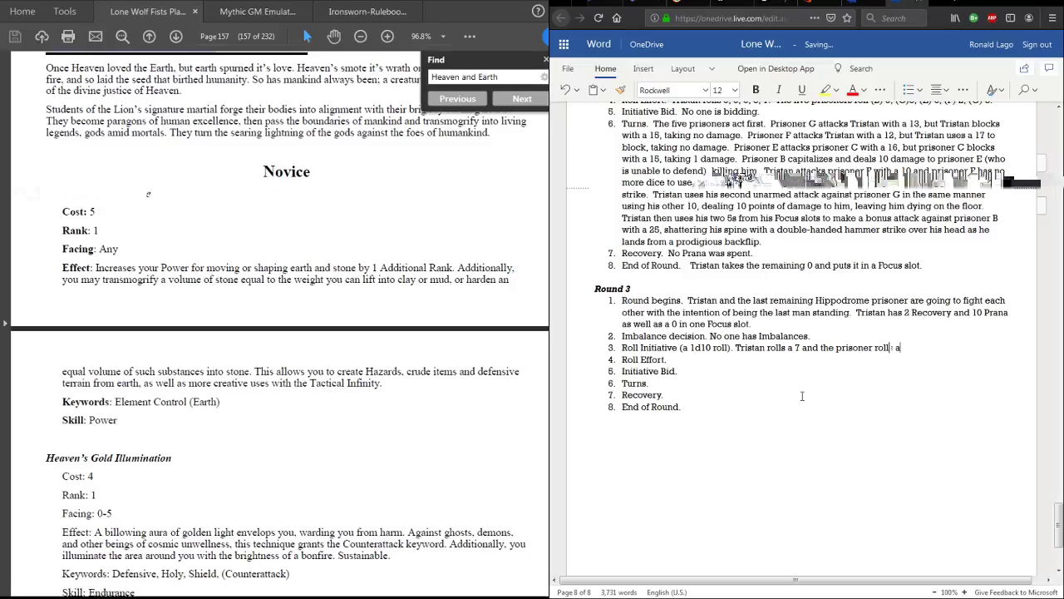
text( 2)
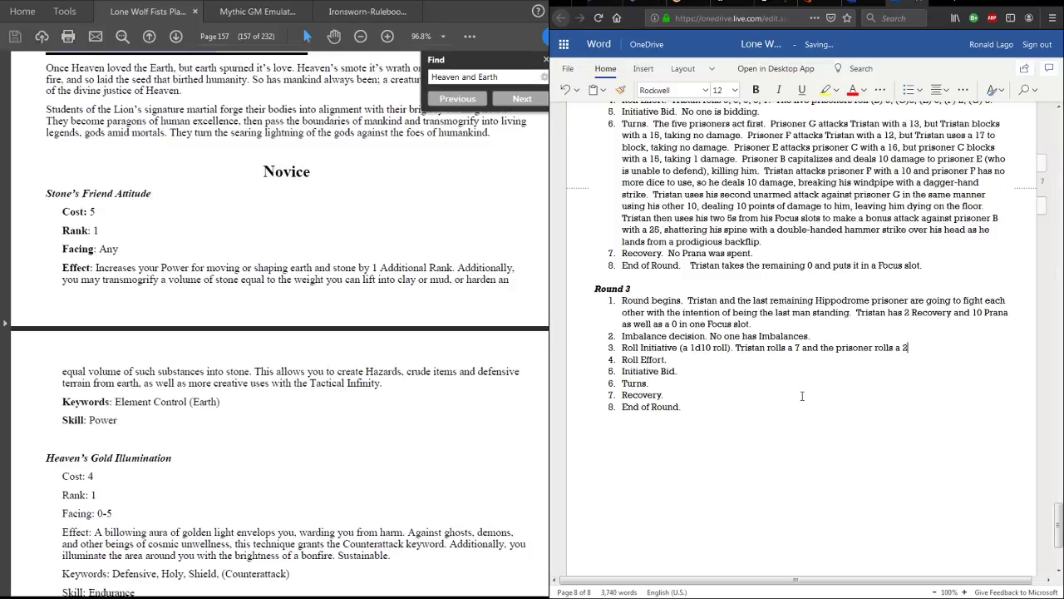
text(.  Tristan goes t)
text(irst.)
- Record Round 3's effort rolls as Tristan 0, 2, 4, 6, and 9 and prisoner 0, with Initiative Bid reading "No one is bidding for initiative."
click(691, 363)
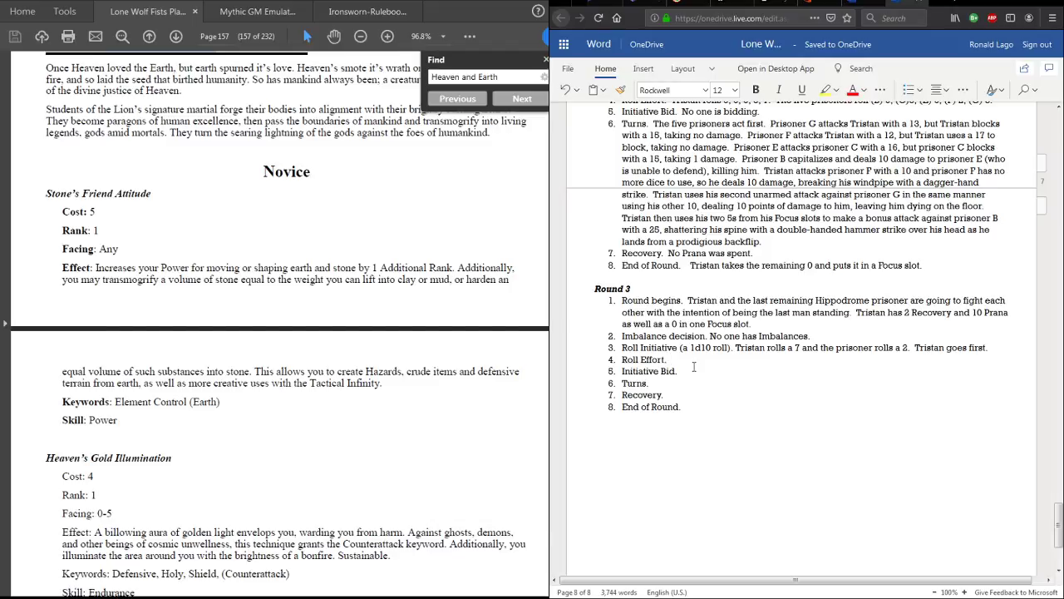
text(Tr)
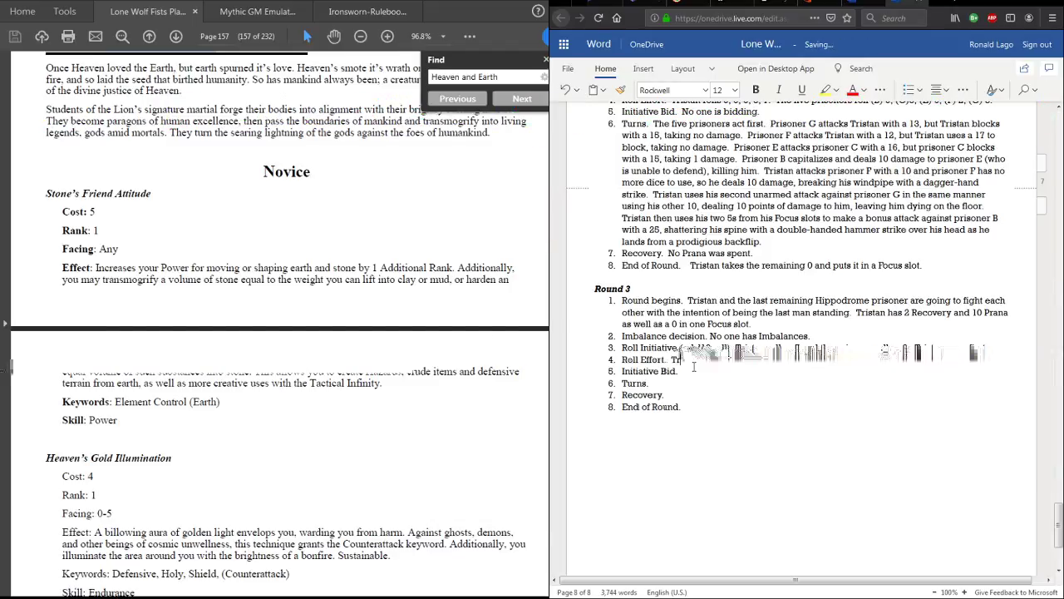
text(istan rolls a)
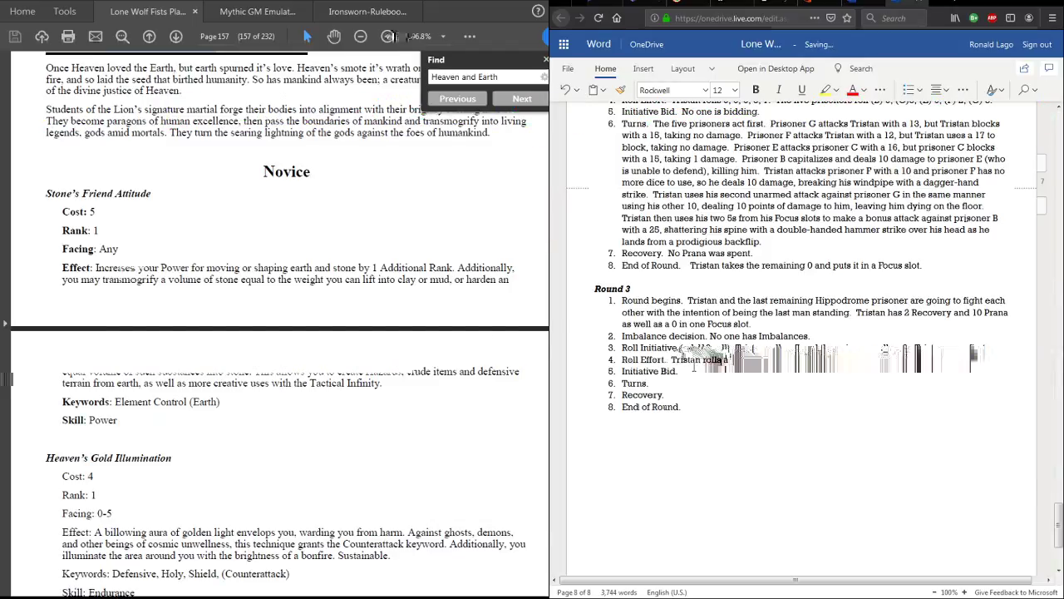
text( 6, 2,)
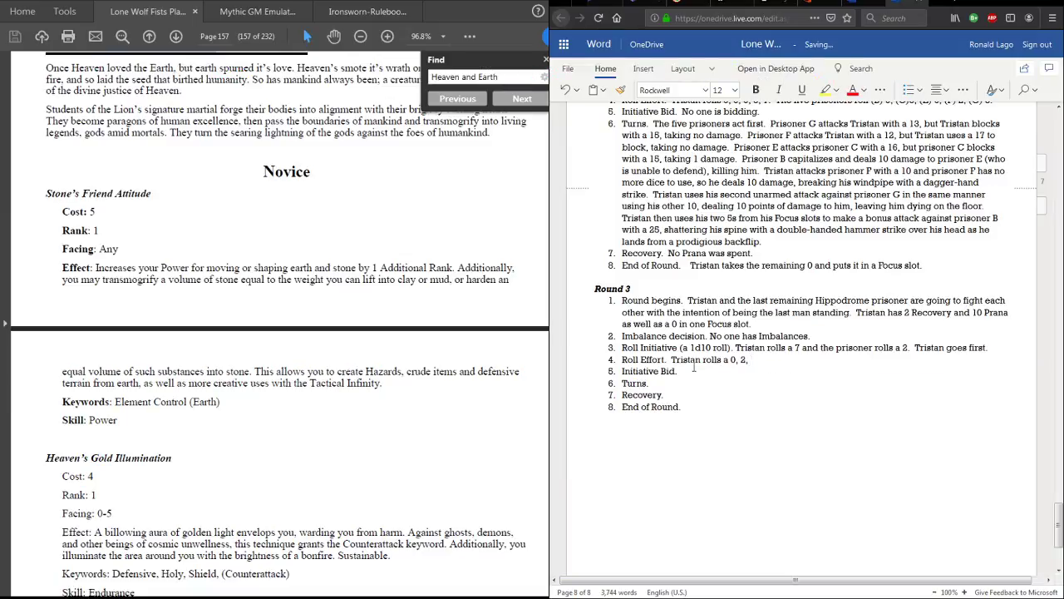
text( 4, 6, and 9.  The prisoner rolls a)
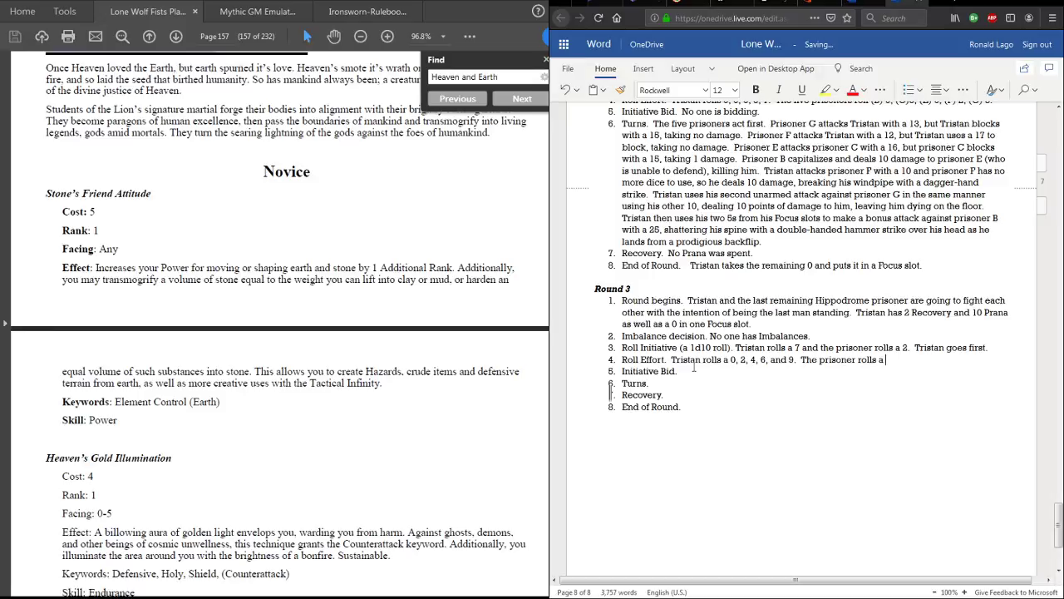
text( 0.)
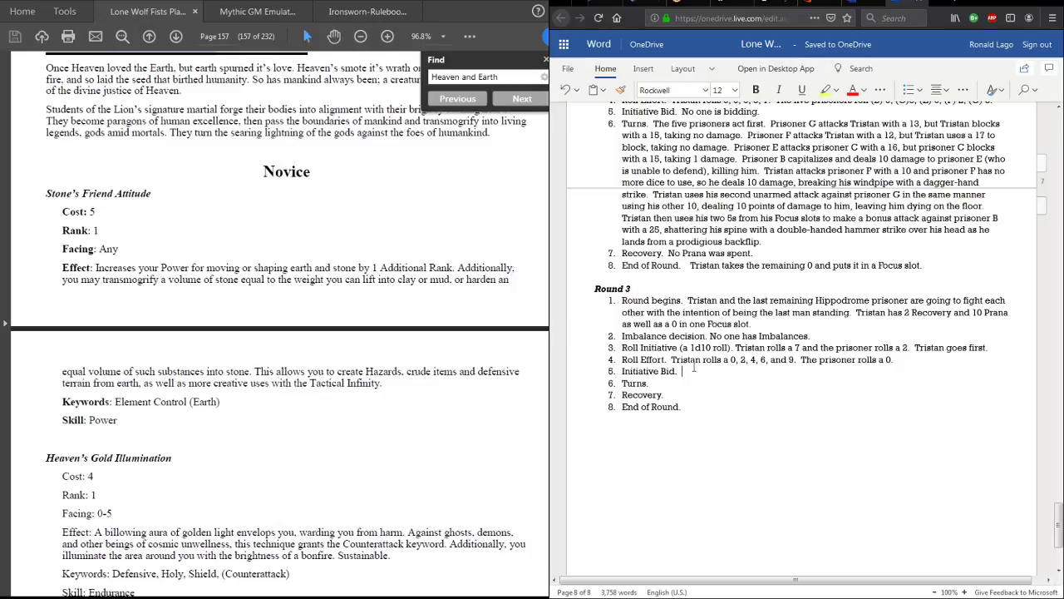
text(No one is)
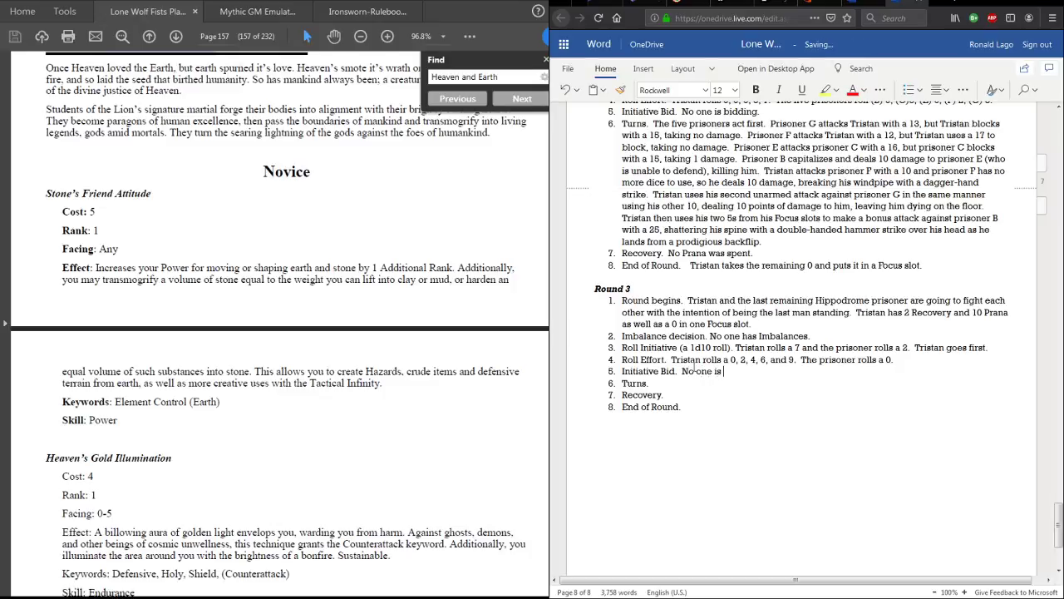
text( bidding for initiative.)
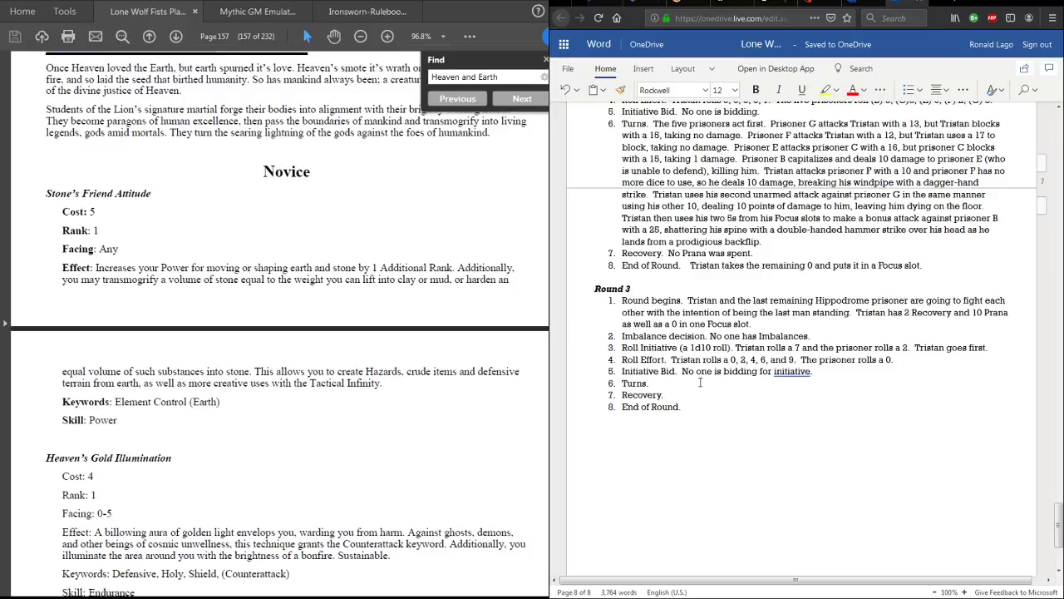
- Review the positive and negative triggers of Tristan's major Dharma in the log's character creation section, returning to Round 3
scroll(743, 406, up, 8)
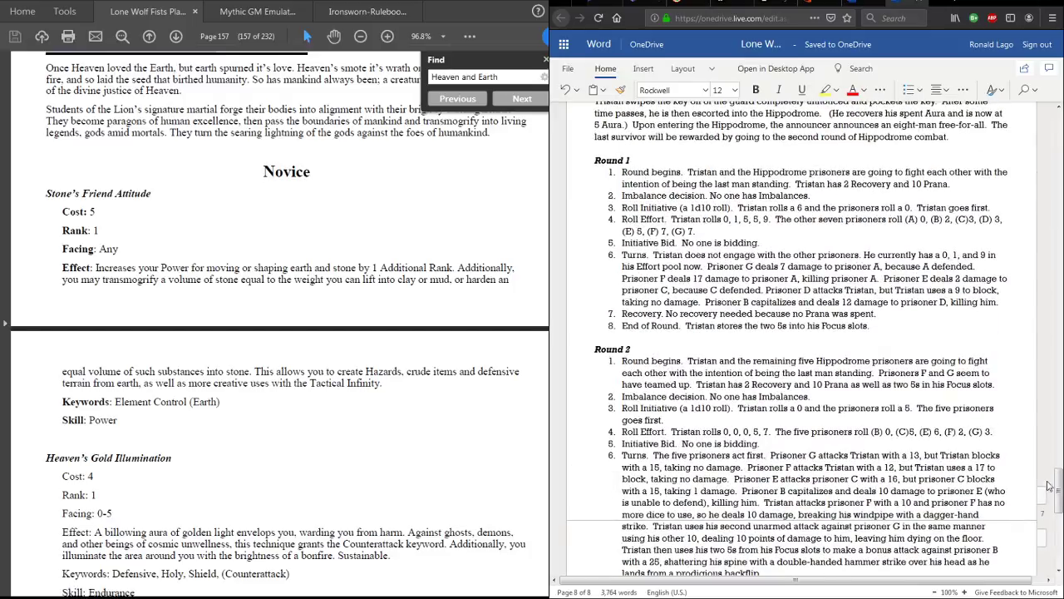
drag(1051, 491, 1054, 113)
scroll(823, 423, down, 5)
scroll(823, 423, down, 15)
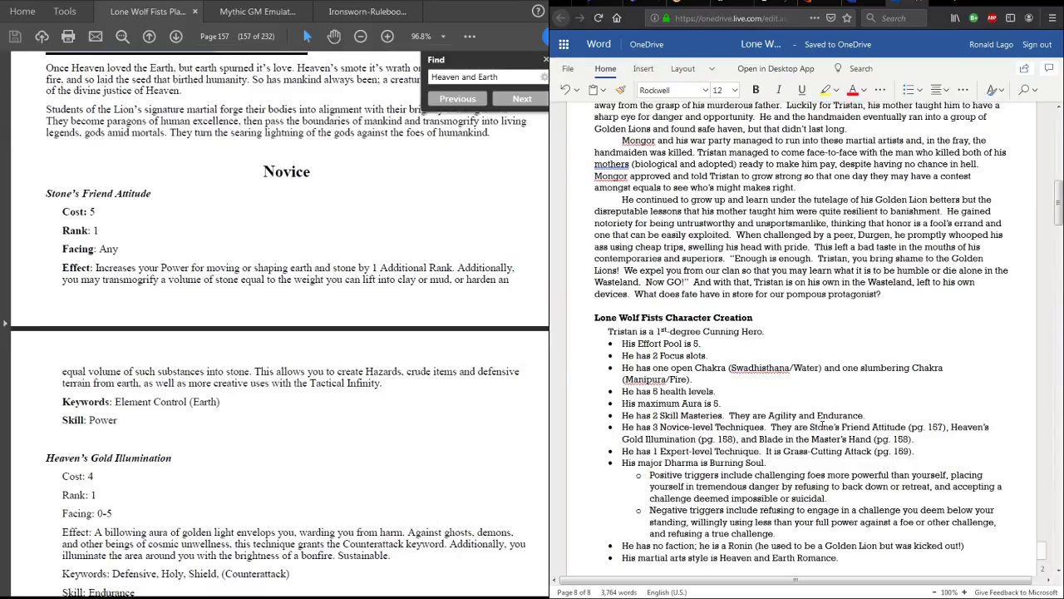
scroll(824, 425, down, 3)
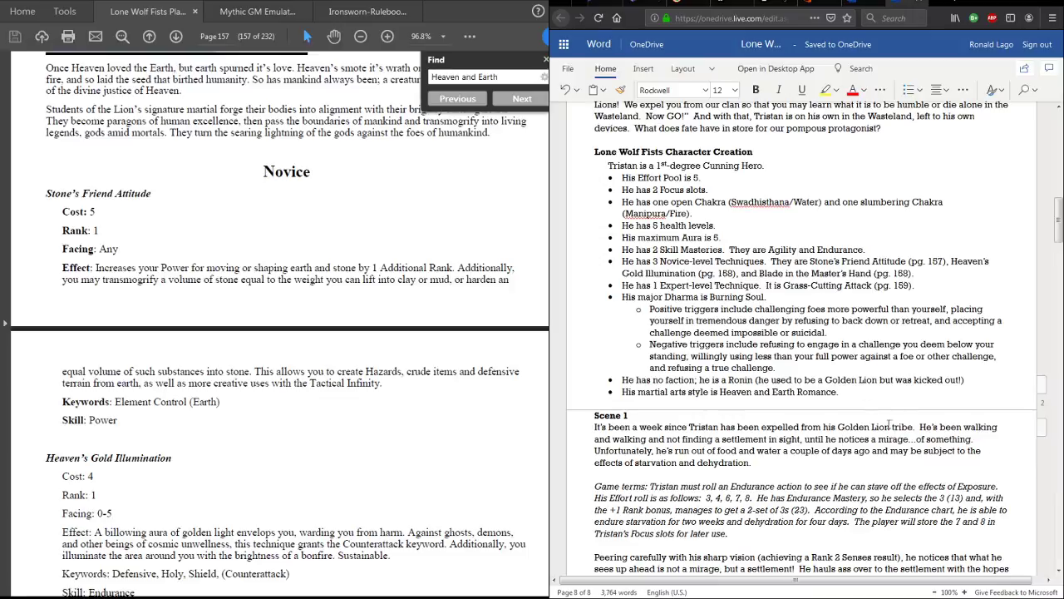
scroll(890, 426, down, 20)
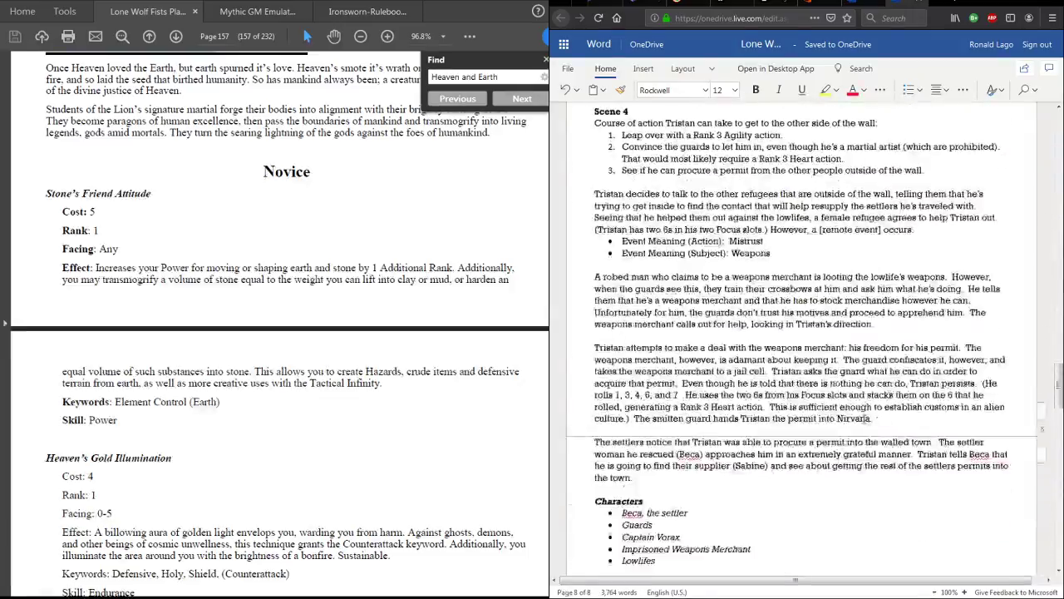
scroll(867, 419, down, 15)
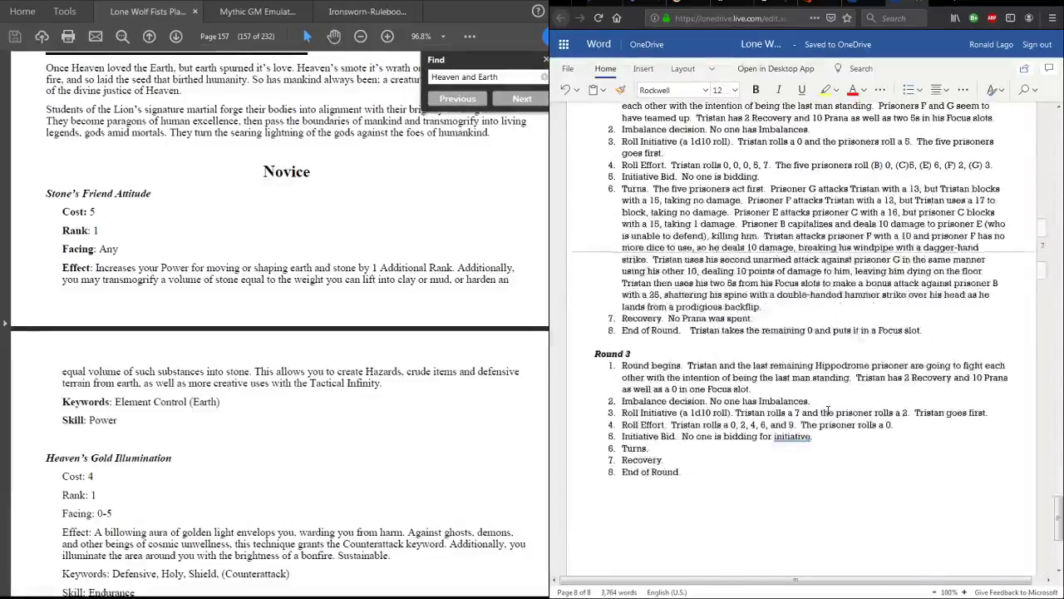
scroll(828, 410, down, 3)
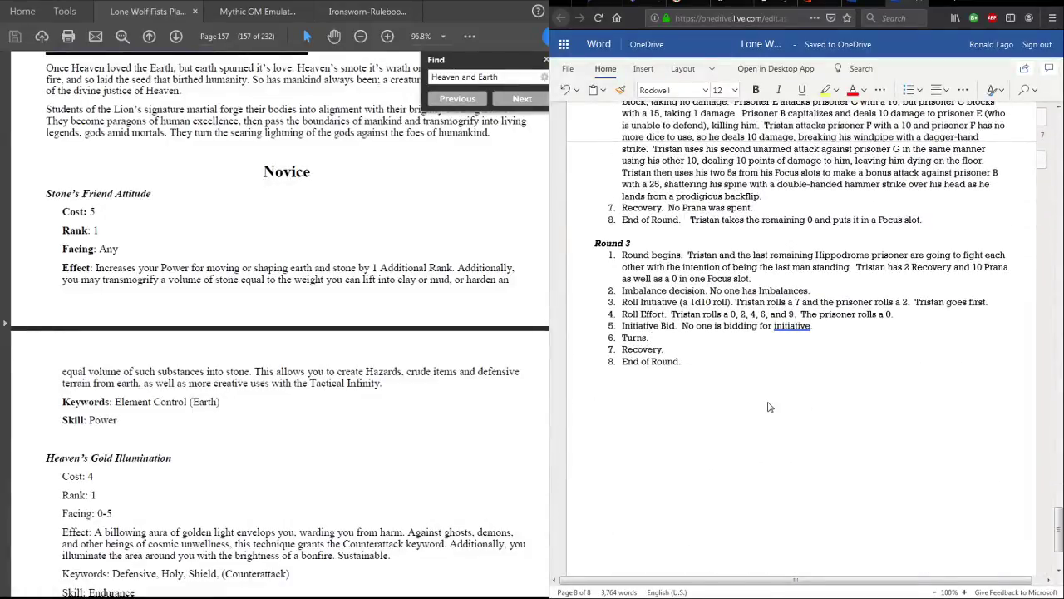
- Write in Round 3's Turns item: "Tristan refuses to finish off the remaining prisoner, which is a negative trigger to his major Dharma."
text(Tristan )
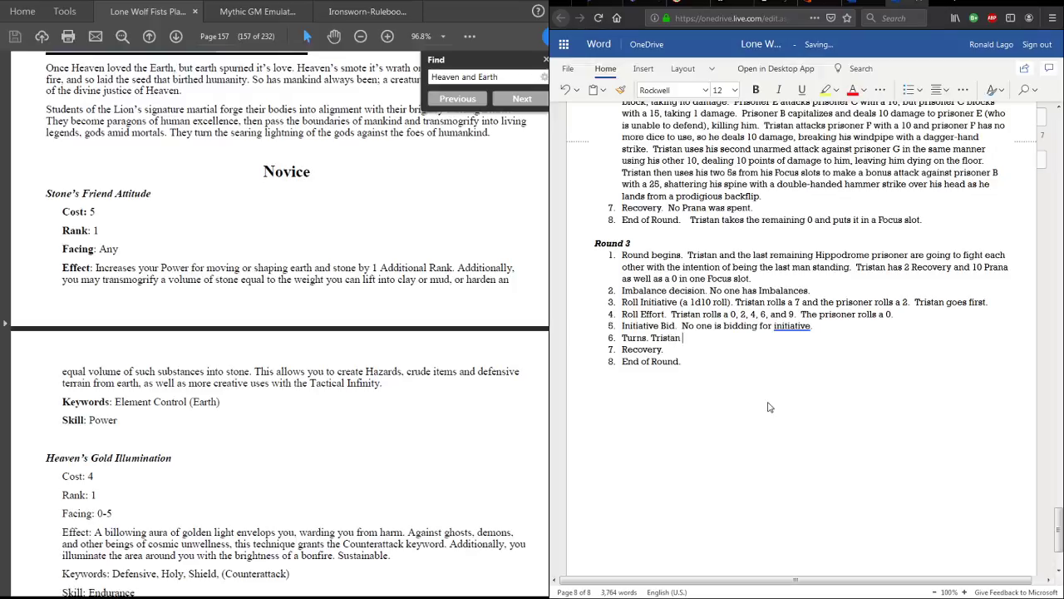
text(refuses t)
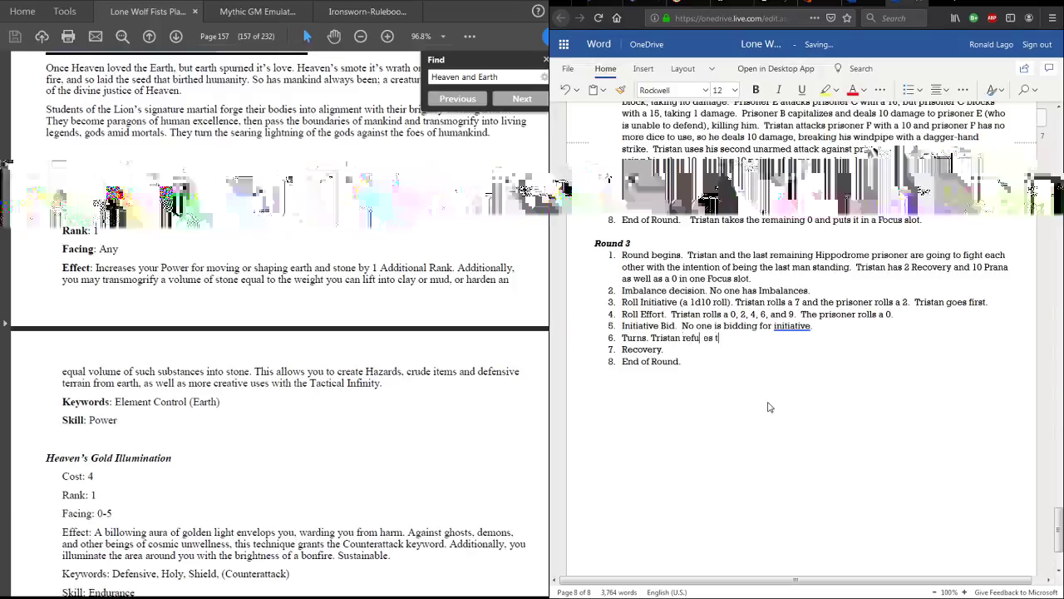
text(o finish )
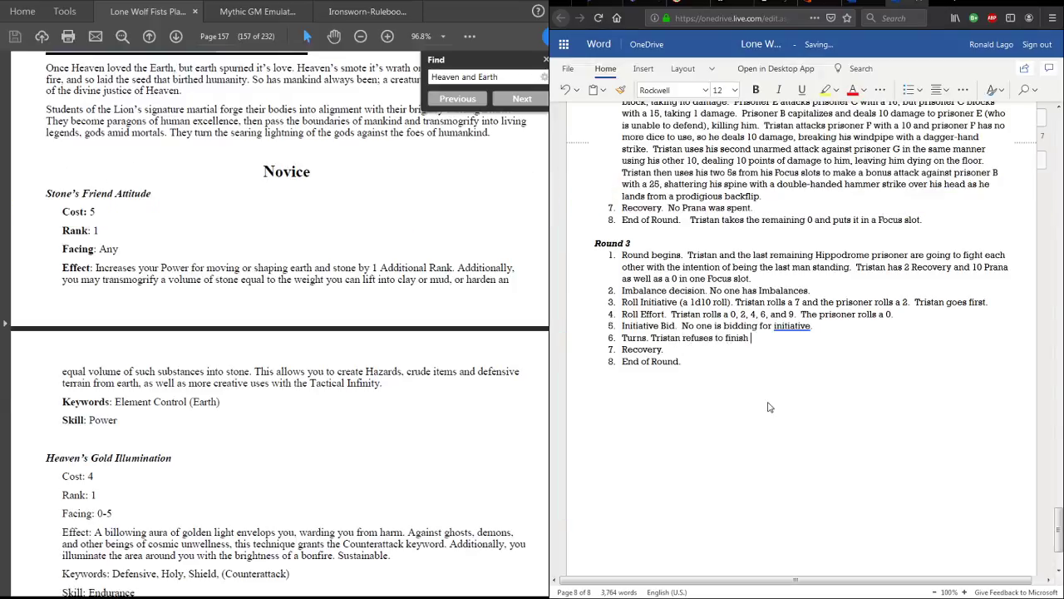
text(off the remaining prisoner, whi)
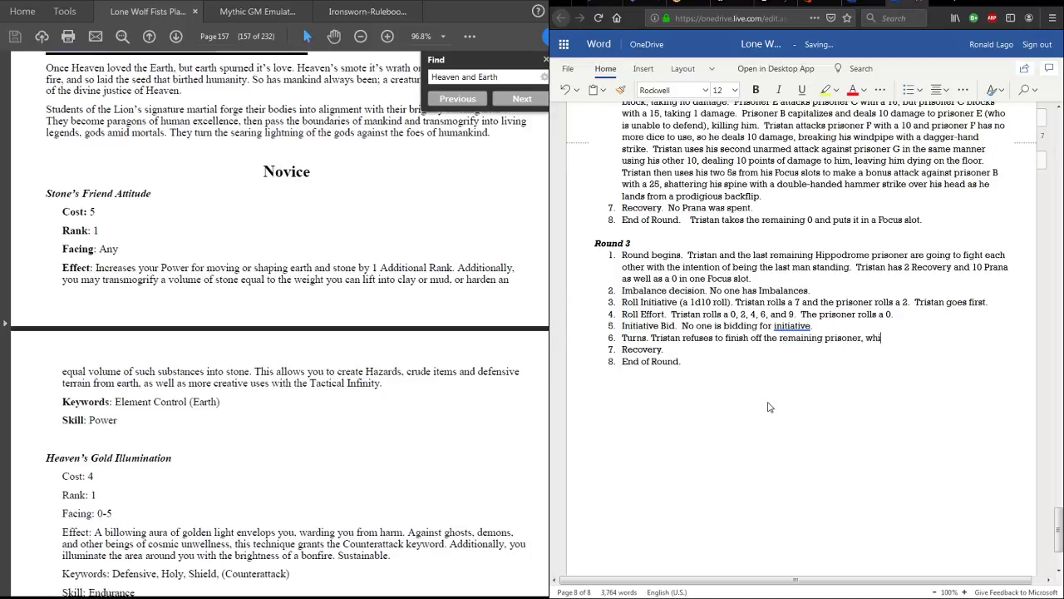
text(ch is a negative trigger to his major Dhar)
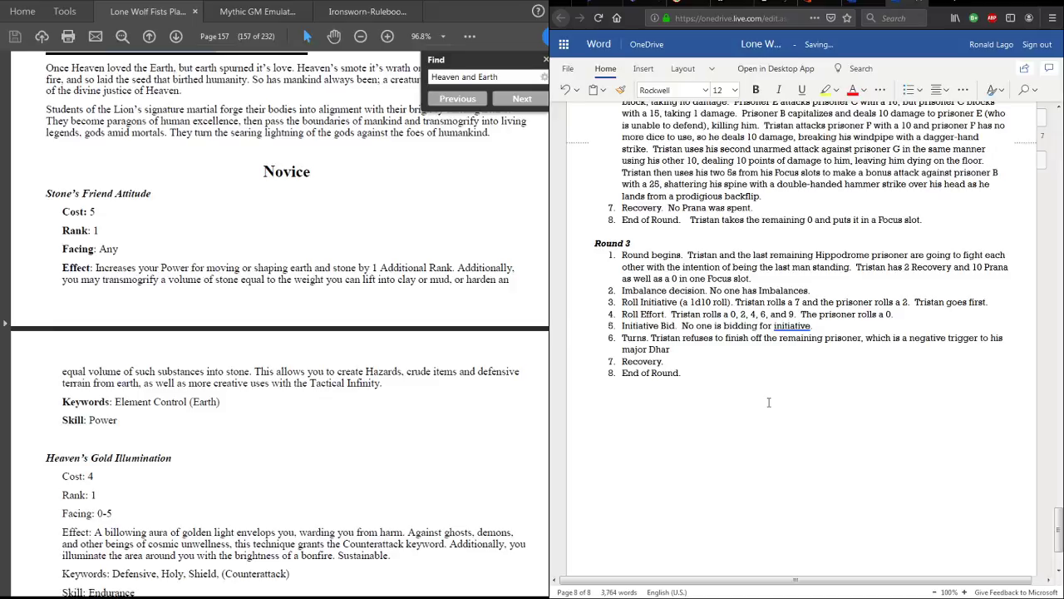
text(ma.  He)
- Look up "major dharma" in the rulebook PDF and finish Round 3's Turns item with "He gains 1 Kharma and 1 Zui."
drag(503, 76, 421, 81)
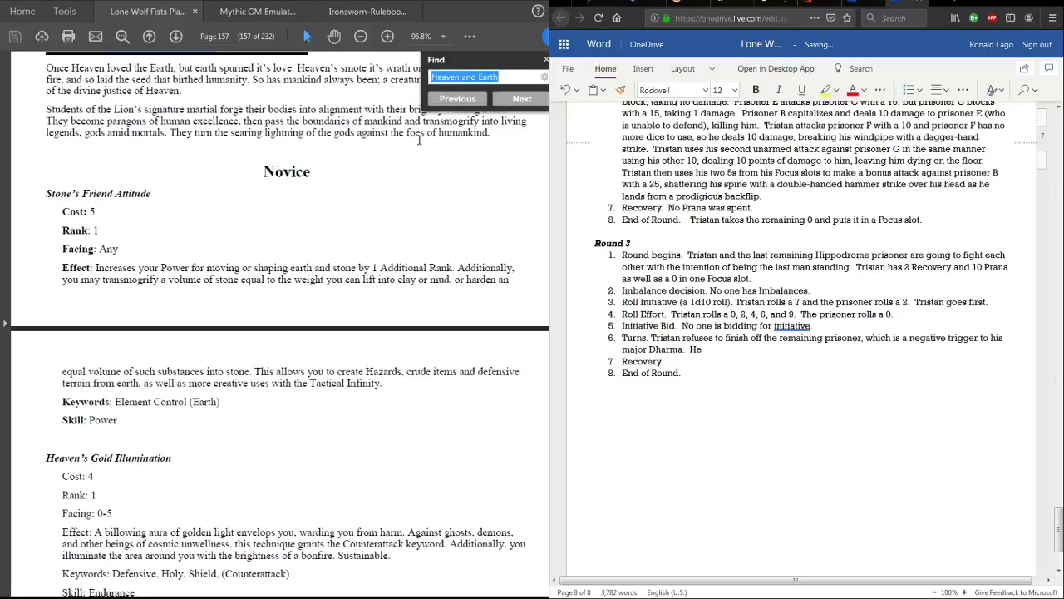
text(major )
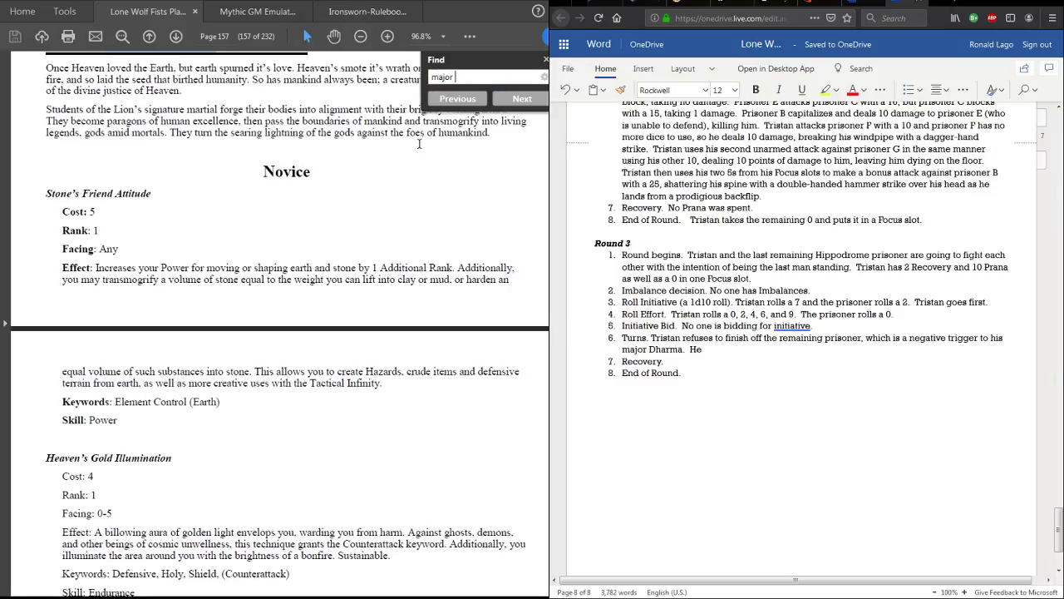
text(dharma)
key(Return)
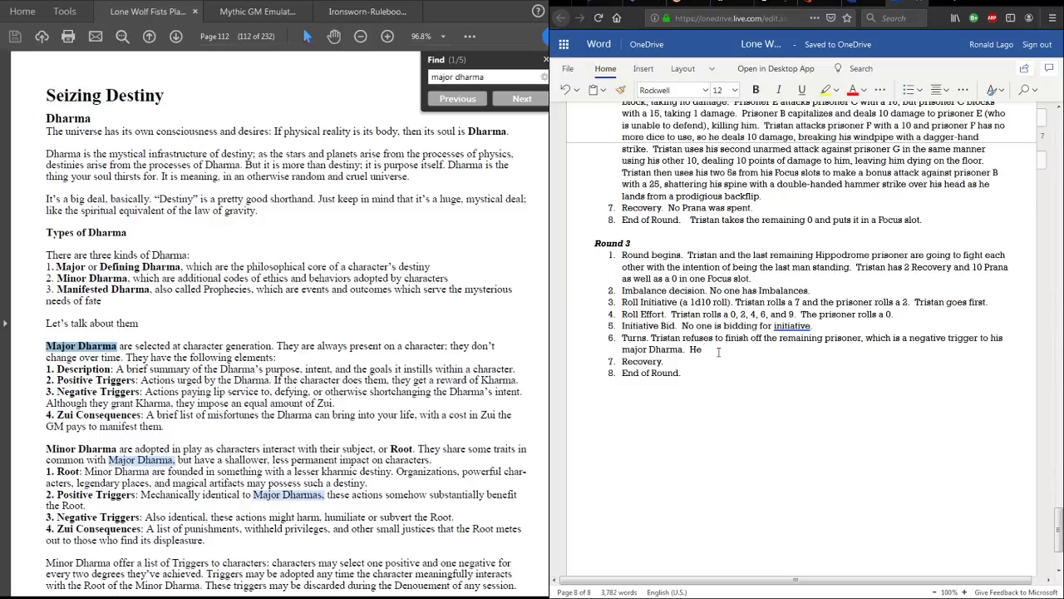
text(gains 1 Kharma and)
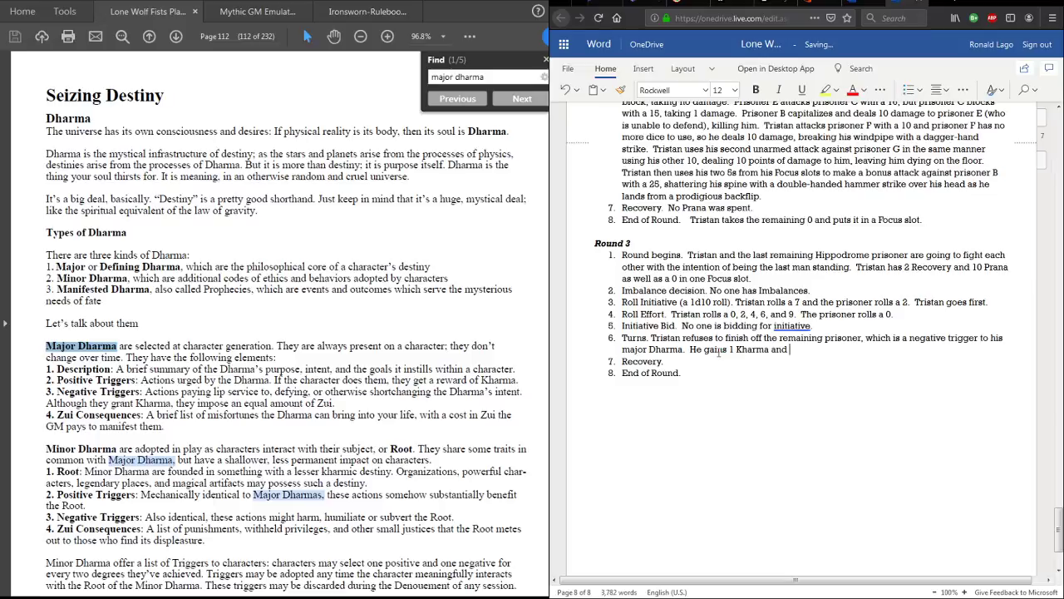
text( 1 Zui.)
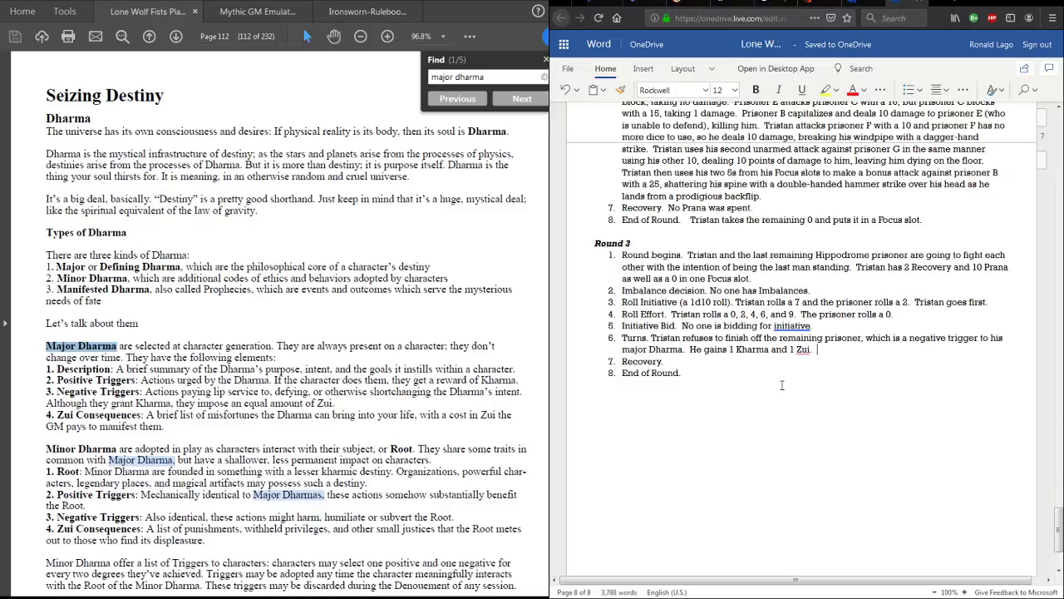
- Below Round 3, write "Despite being told by the lady announcer that it's a last-man standing fight, Tristan refuses to engage with a weaker foe."
click(744, 429)
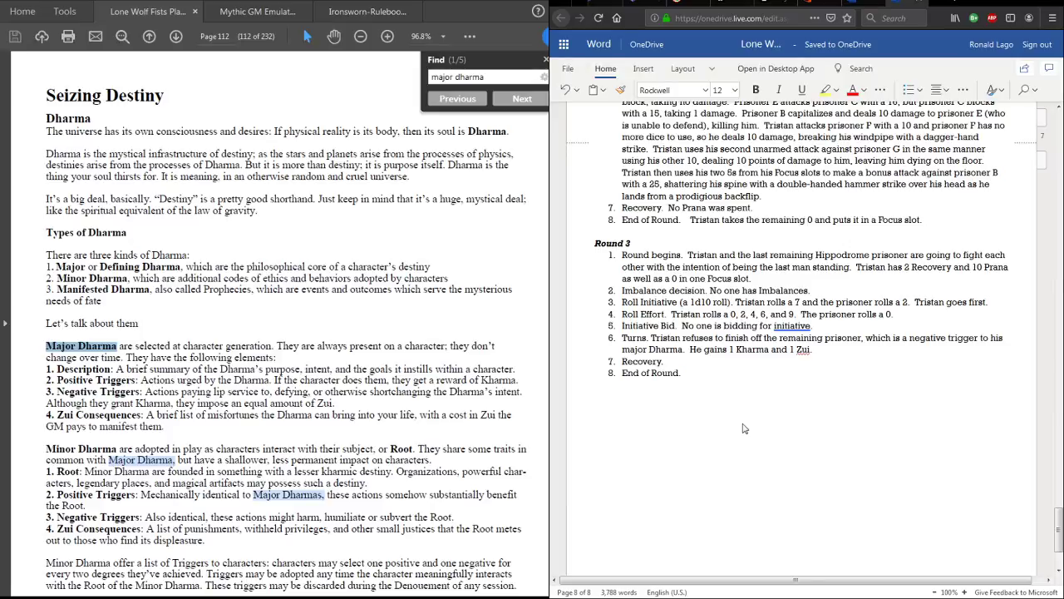
text(Despite bein)
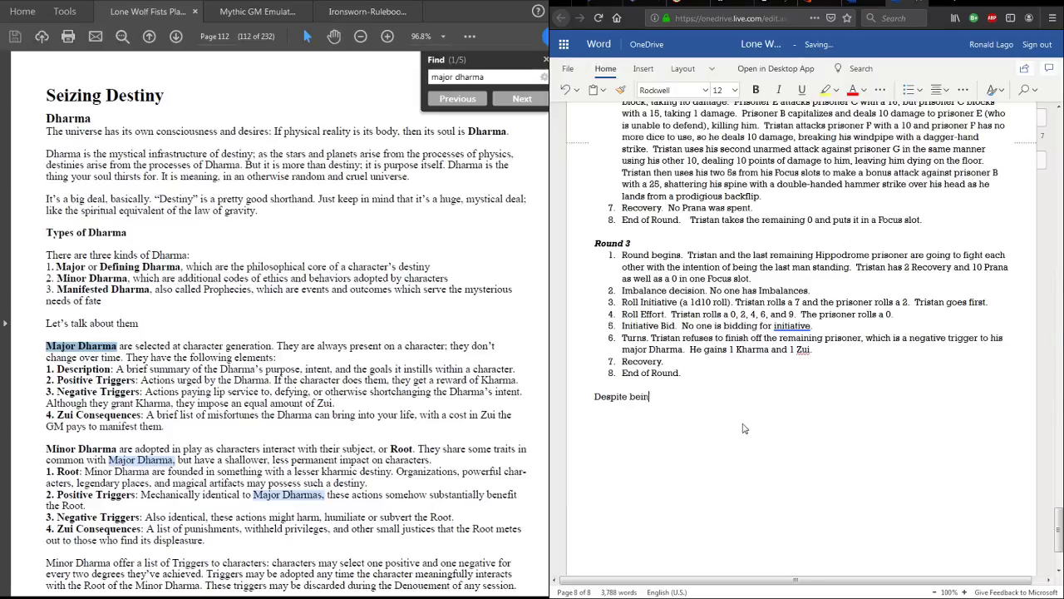
text(g told by the lady announcer)
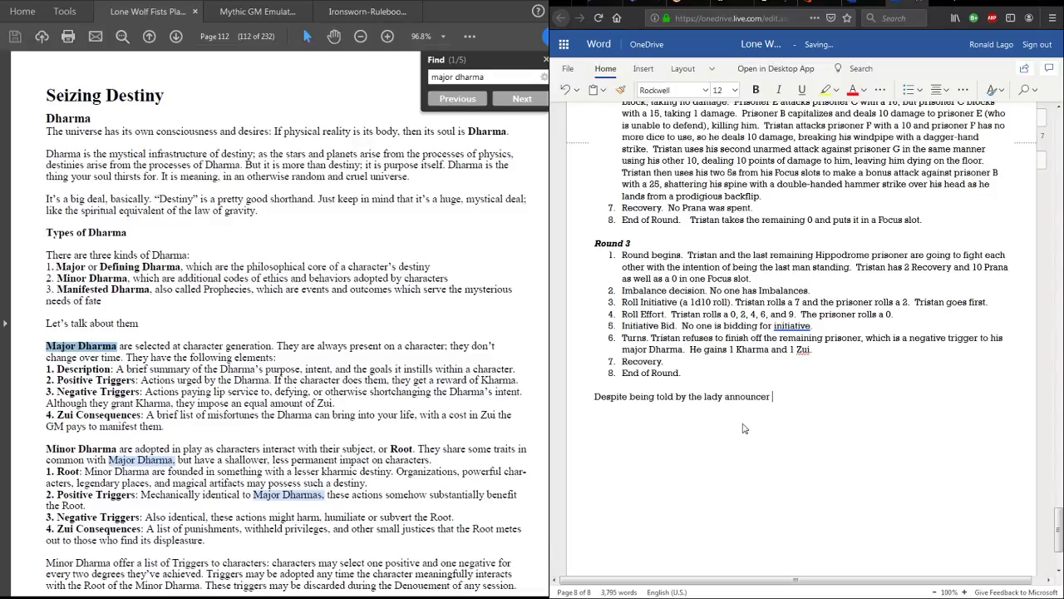
text( that it's a fig)
key(BackSpace)
key(BackSpace)
text(ast-man standing fight, Tristan refuses to engage with a weaker foe)
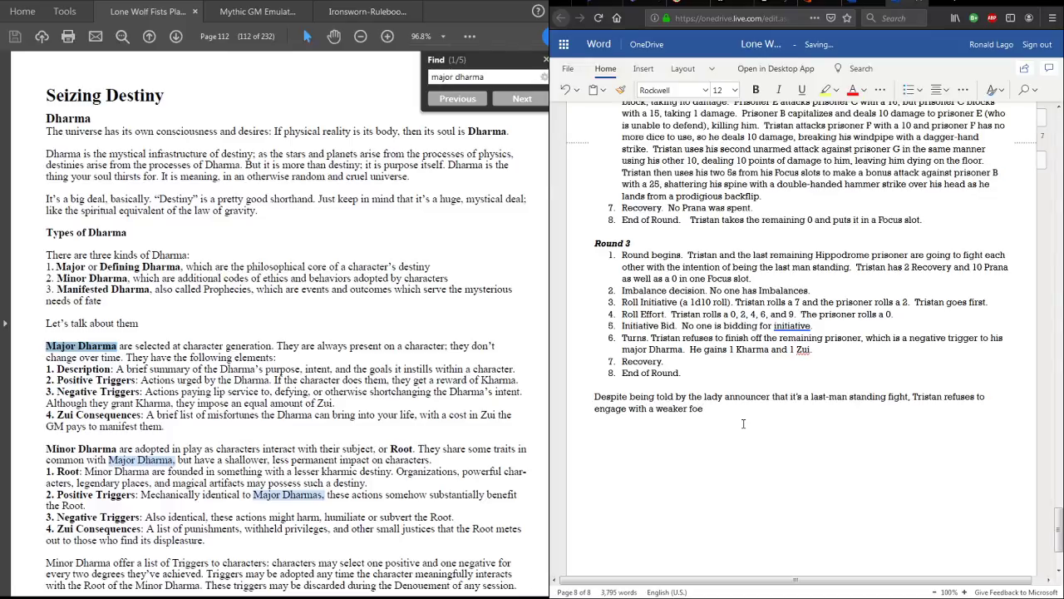
text(.)
- Continue the closing paragraph with "With that said, the announcer declares Tristan the winner of the first round of the Hippodrome"
text(  With that )
text(said, the an)
text(nouncer declar)
text(es Tristan the )
text(winner of the)
text( first rou)
text(nd of the Hip)
text(podrome)
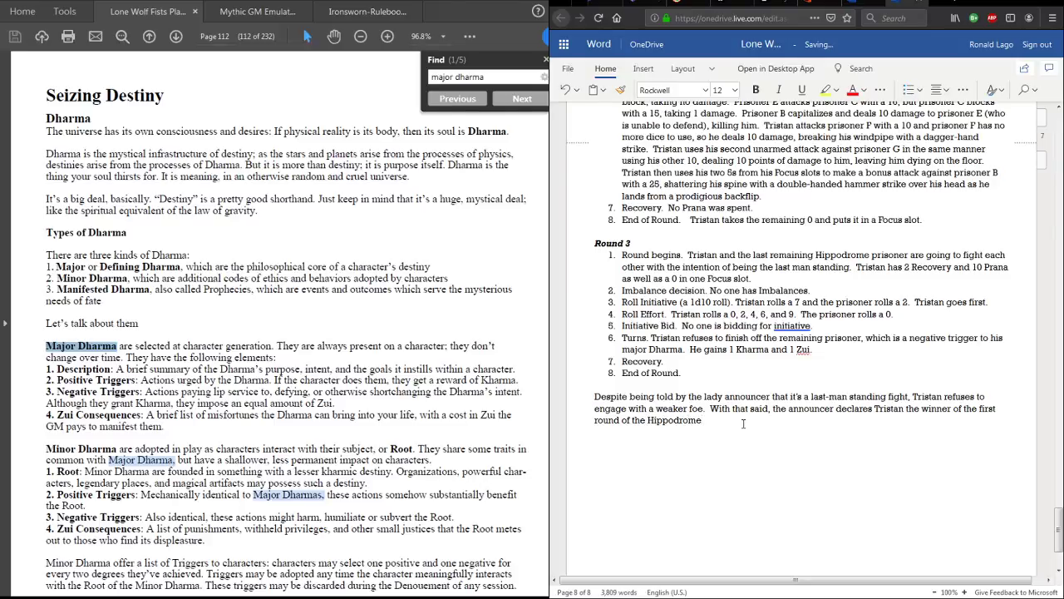
- Continue the closing paragraph with "The crowd cheers for Tristan as he put on a very entertaining performance."
text(.  The crowd cheers for Trista)
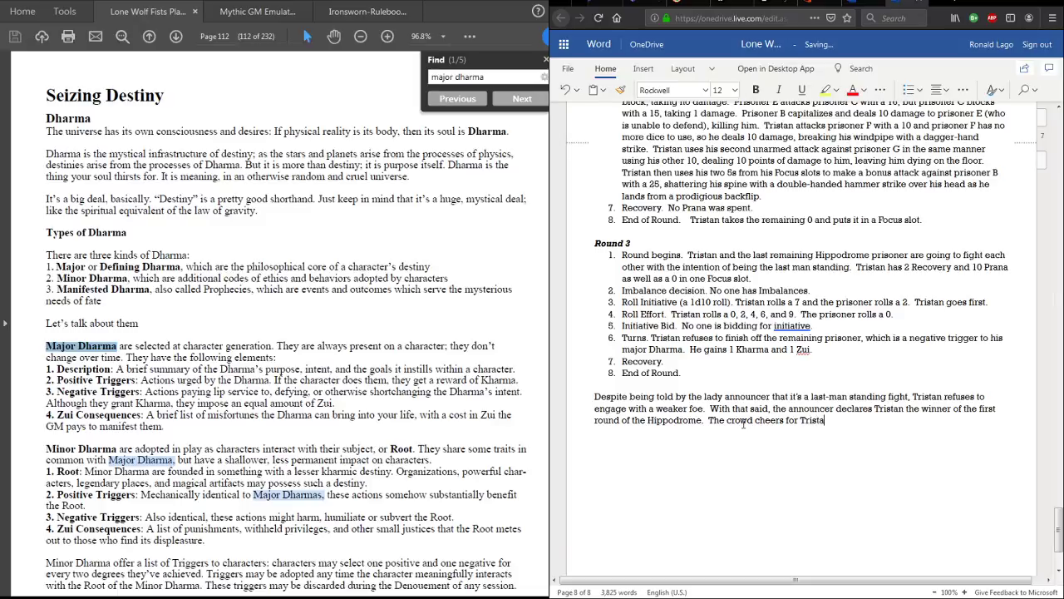
text(n as he put on)
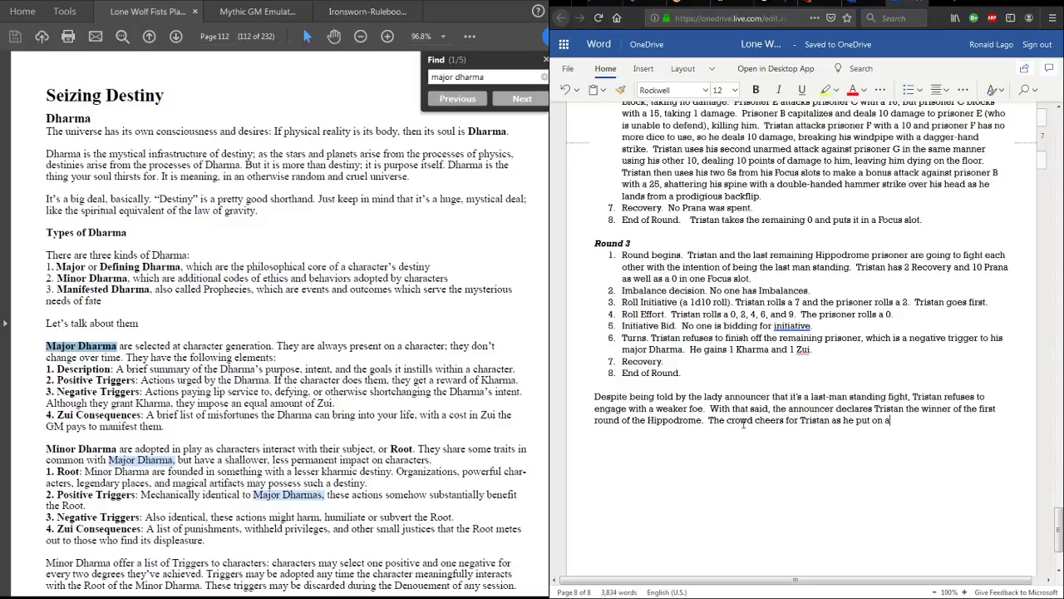
text( a very entertaining )
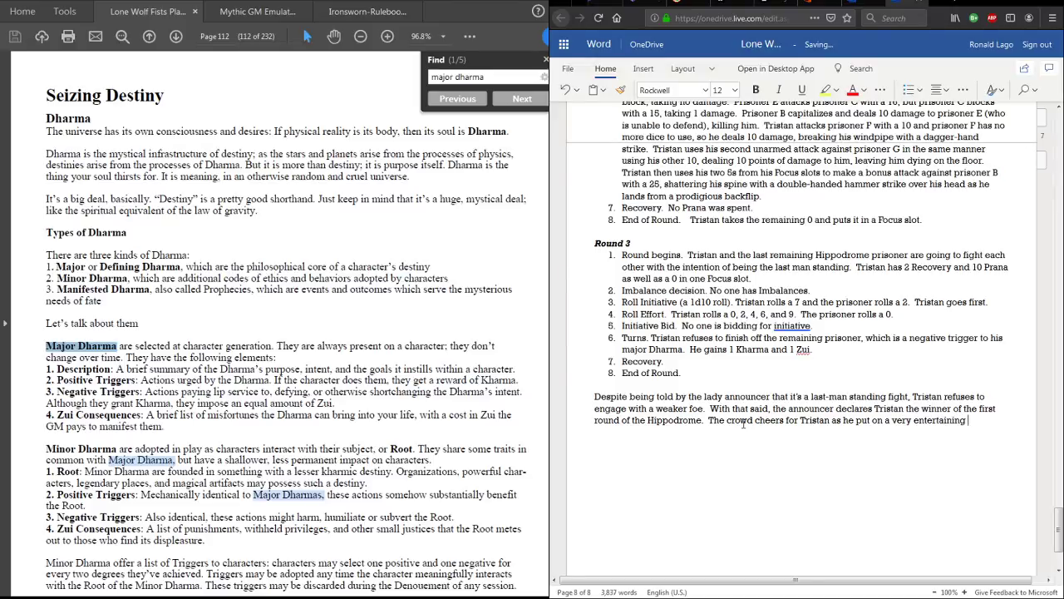
text(performance.)
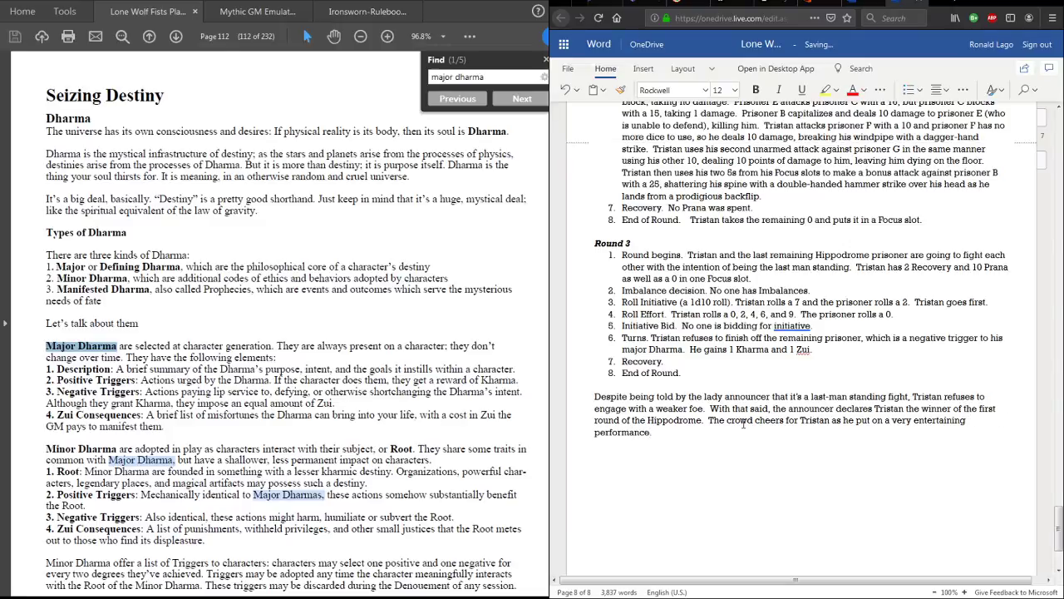
- Add "Tristan is then led back to his cell, expressing his disappointment that he thought he was going to face a worthy opponent." to the closing paragraph
text(  Tristan is then led back to his cell)
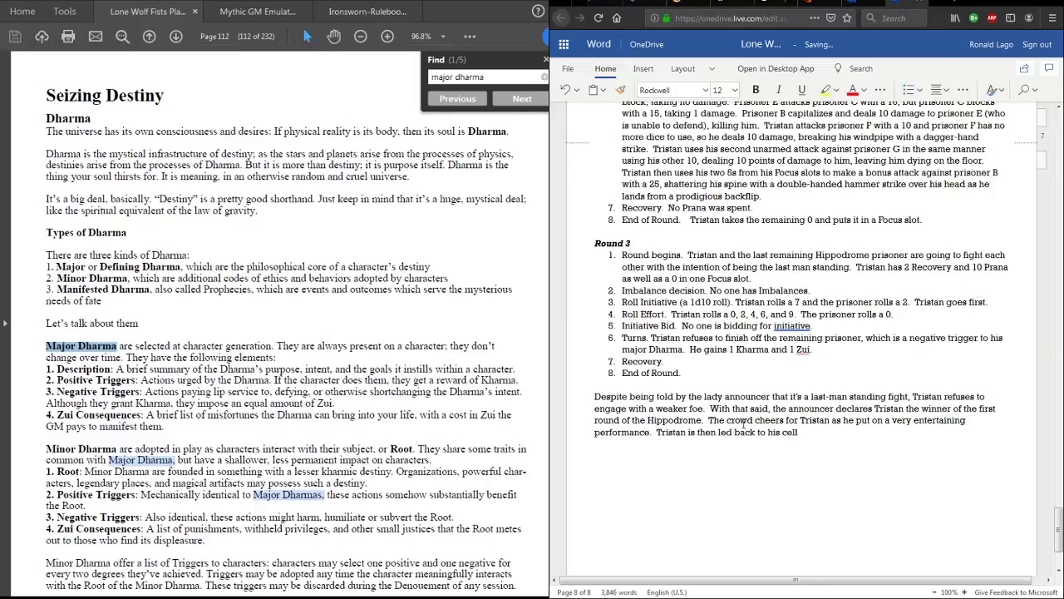
text(., expressing his disappointment t)
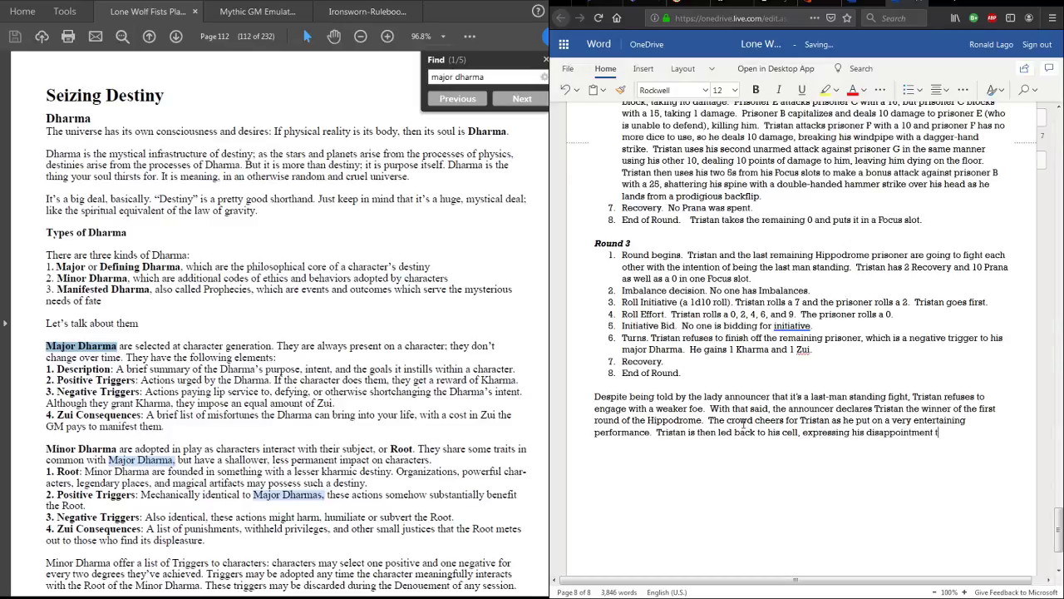
text(hat he thought w)
key(BackSpace)
text(he was going to face a worthy opponent.)
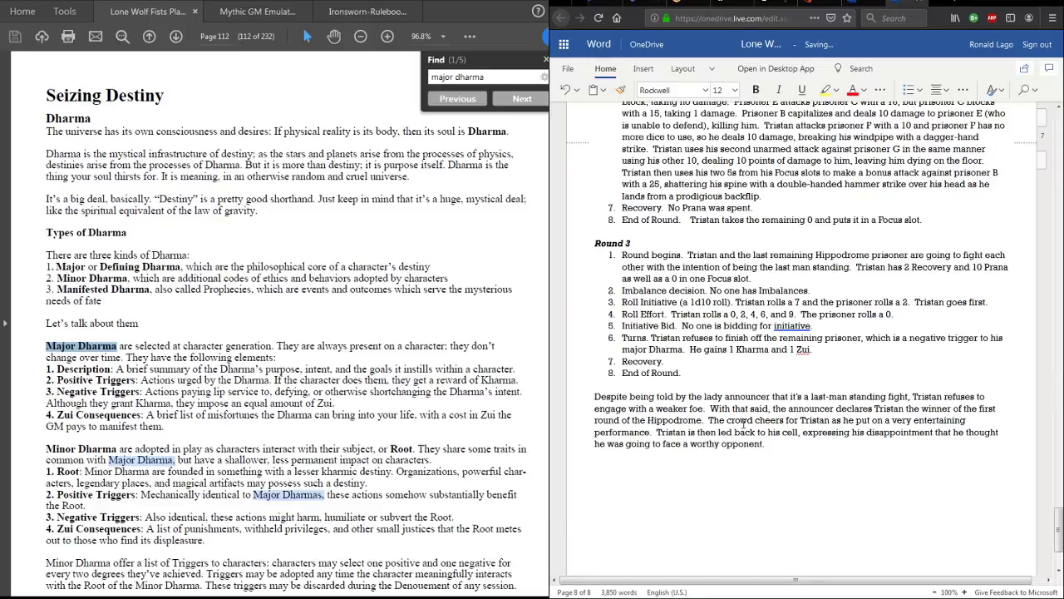
key(Return)
- Remove the empty bullet at the end of the Threads list just above the existing Scene 6 heading
scroll(743, 422, up, 15)
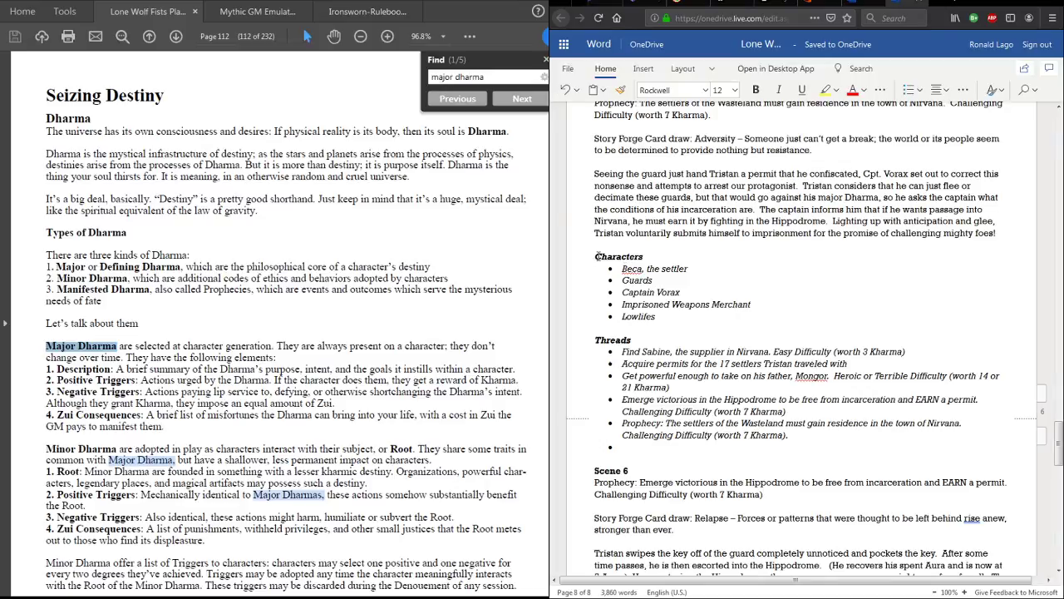
click(597, 256)
click(632, 450)
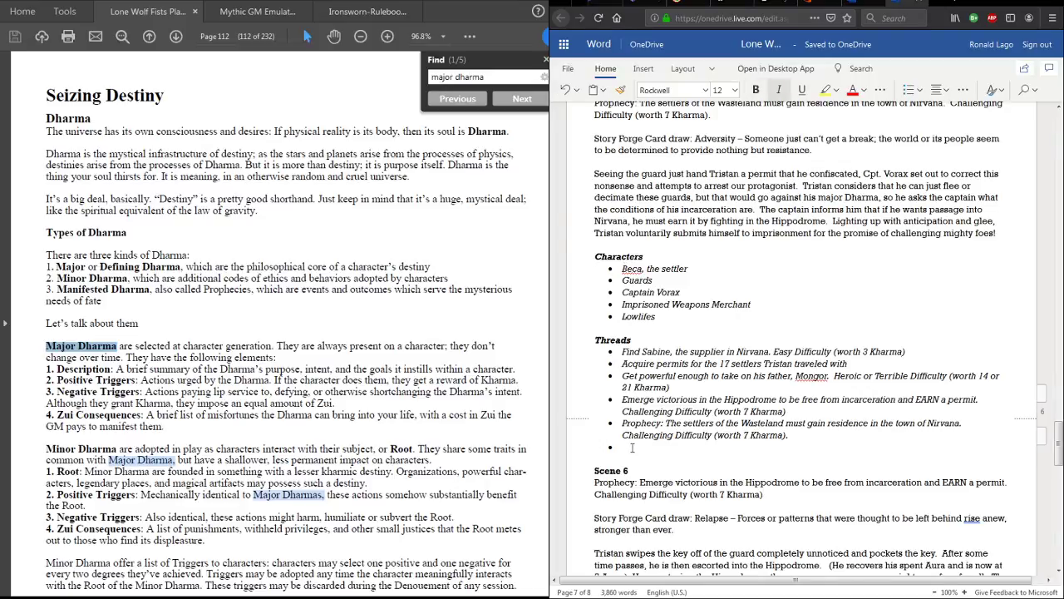
key(BackSpace)
key(BackSpace)
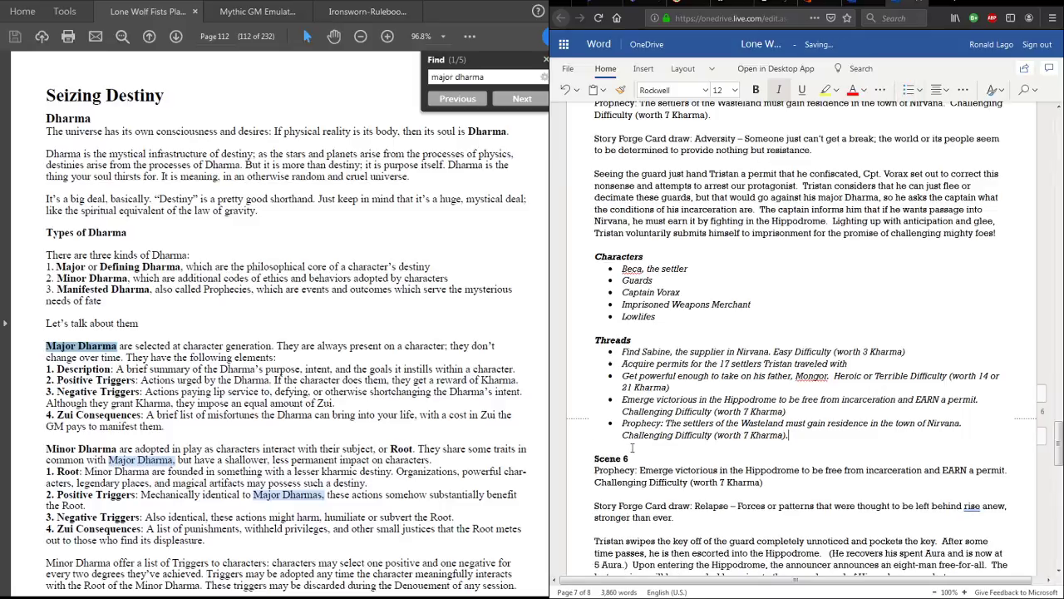
- Copy the Characters and Threads lists from above Scene 6 and paste them below the closing paragraph after Round 3
drag(596, 257, 792, 443)
scroll(748, 456, down, 15)
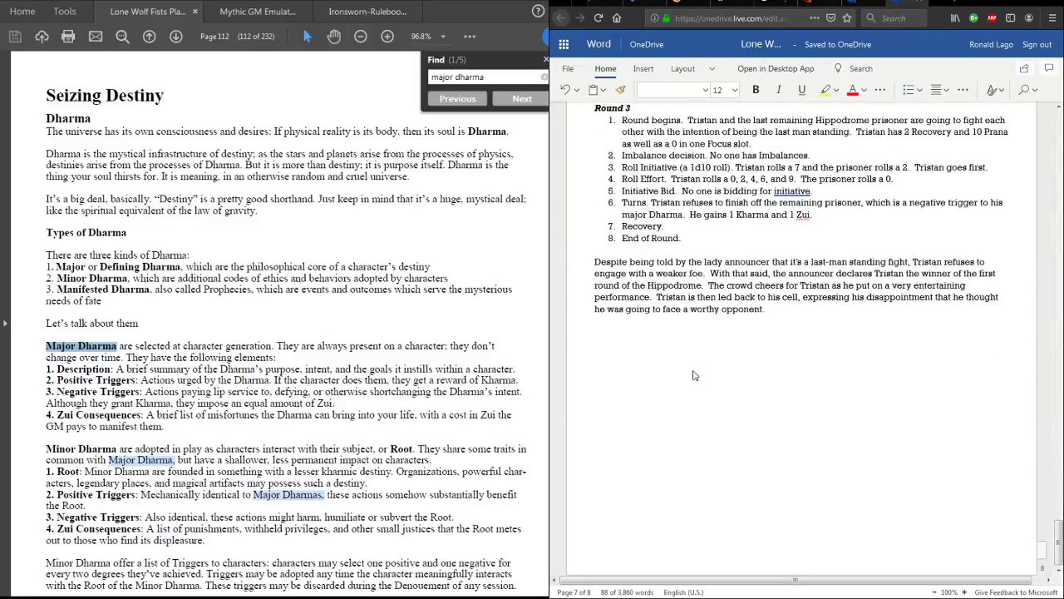
click(678, 368)
text(Characters Beca, the settler Guards Captain Vorax Imprisoned Weapons Merchant Lowlifes  Threads Find Sabine, the supplier in Nirvana. Easy Difficulty (worth 3 Kharma) Acquire permits for the 17 settlers Tristan traveled with Get powerful enough to take on his father, Mongor.  Heroic or Terrible Difficulty (worth 14 or 21 Kharma))
- Add "Female Hippodrome announcer" and "Last prisoner standing in round 1's free-for-all" after Lowlifes in the pasted Characters list
click(664, 393)
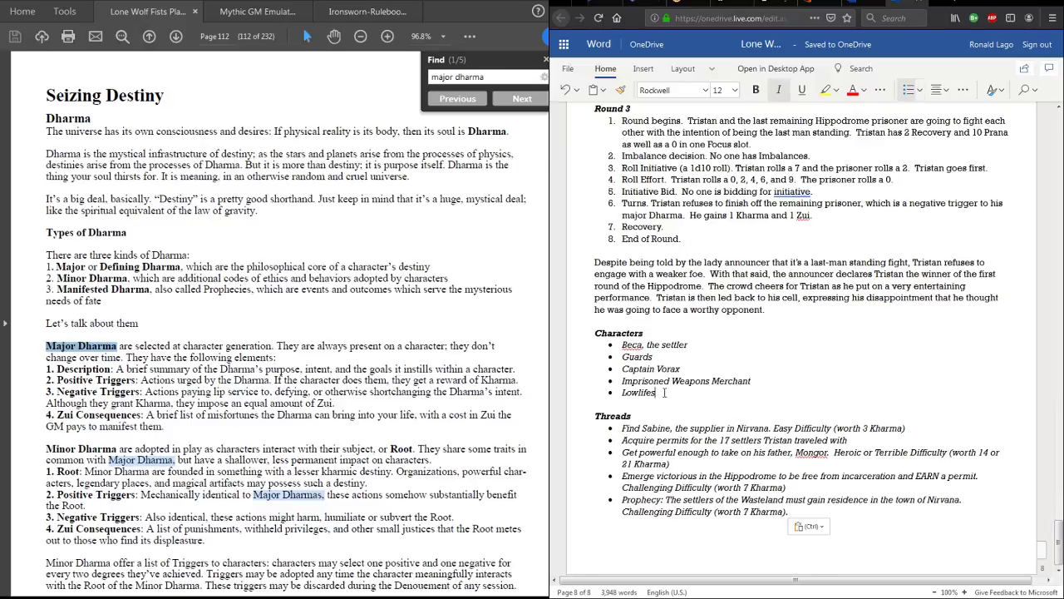
key(Return)
text(Female Hip)
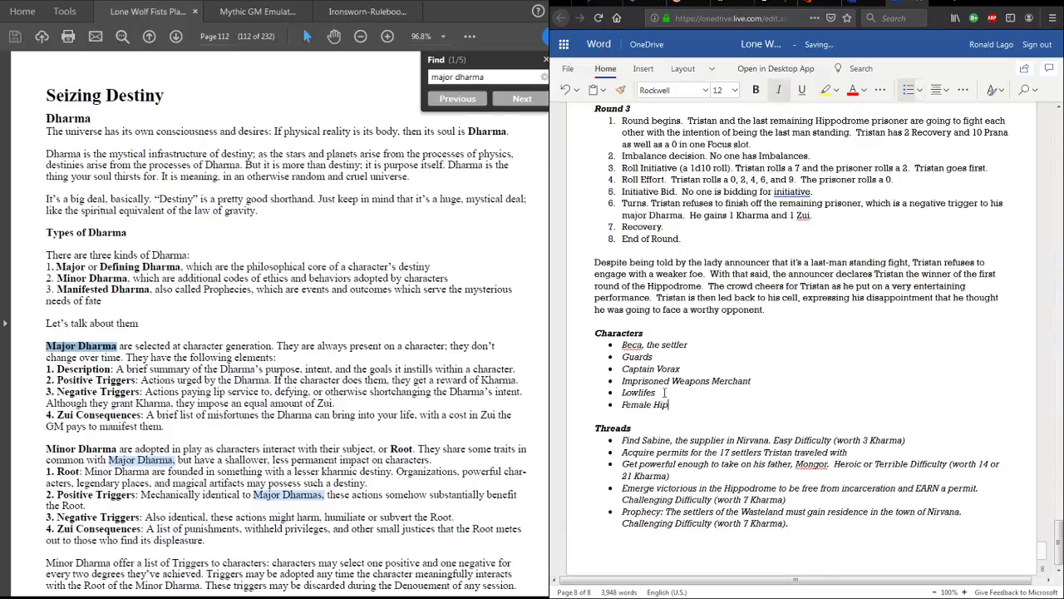
text(podrome a)
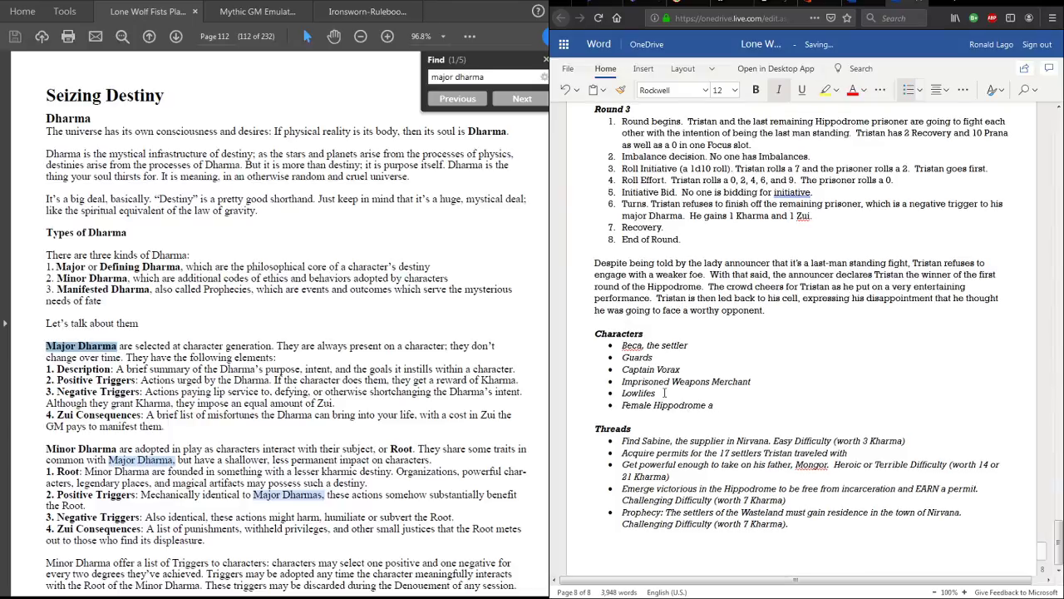
text(nnouncer)
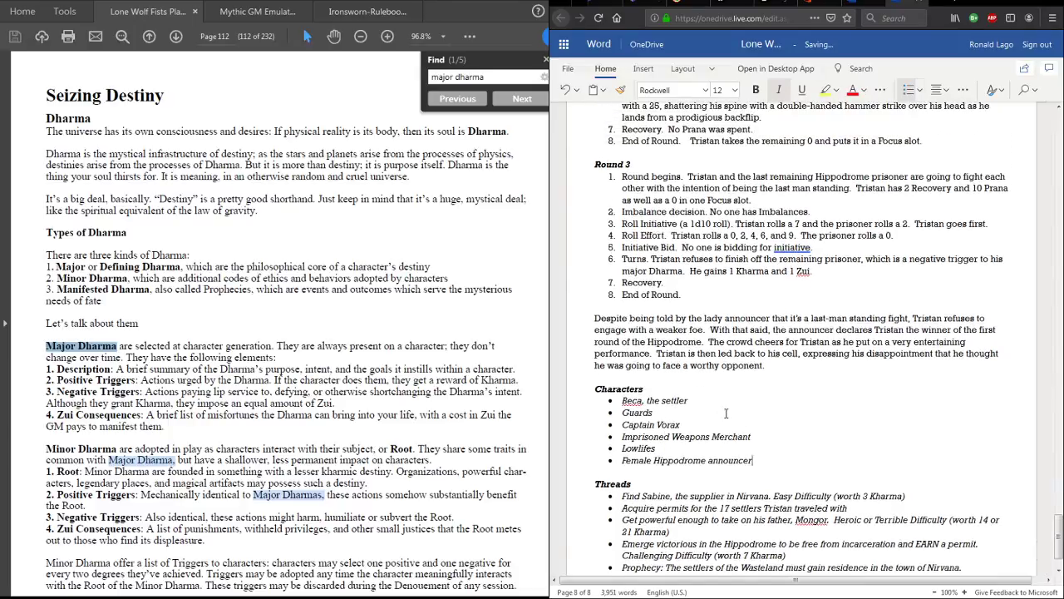
key(Return)
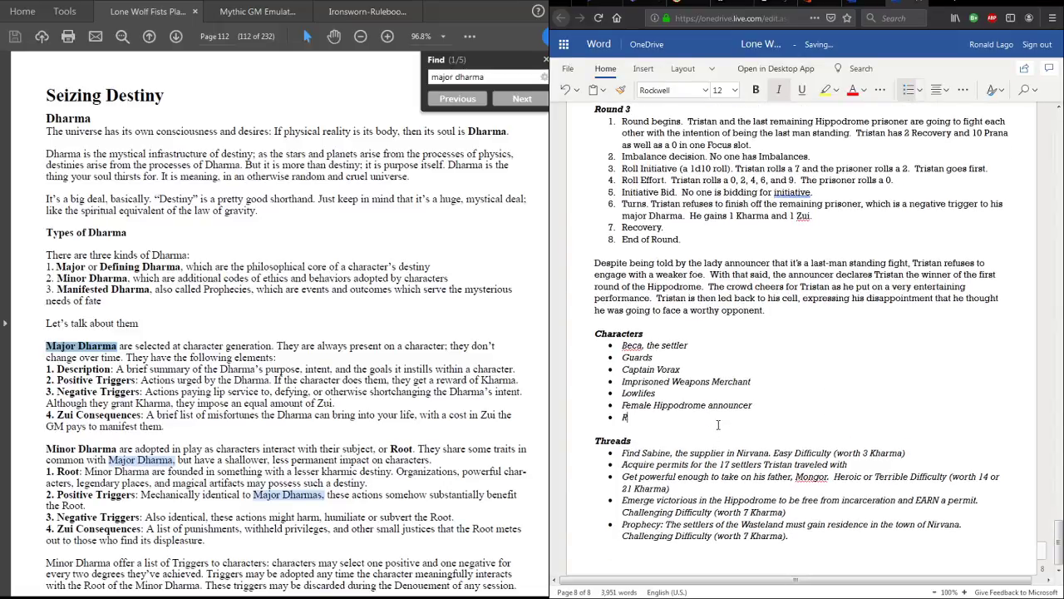
text(Last prisoner standing in round 1's free-for-all)
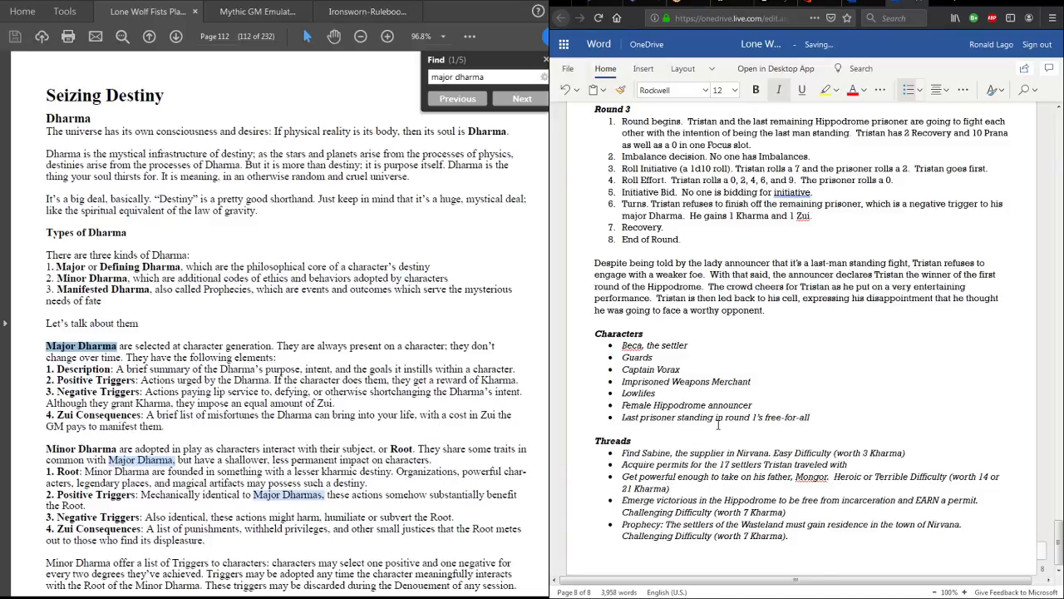
- Reword the last entry of the pasted Characters list as "Spared prisoner in round 1's free-for-all"
key(ctrl+Left)
key(ctrl+Left)
key(ctrl+Left)
key(ctrl+Left)
key(ctrl+Left)
key(ctrl+Left)
key(BackSpace)
key(BackSpace)
key(BackSpace)
key(BackSpace)
key(BackSpace)
text(Spar)
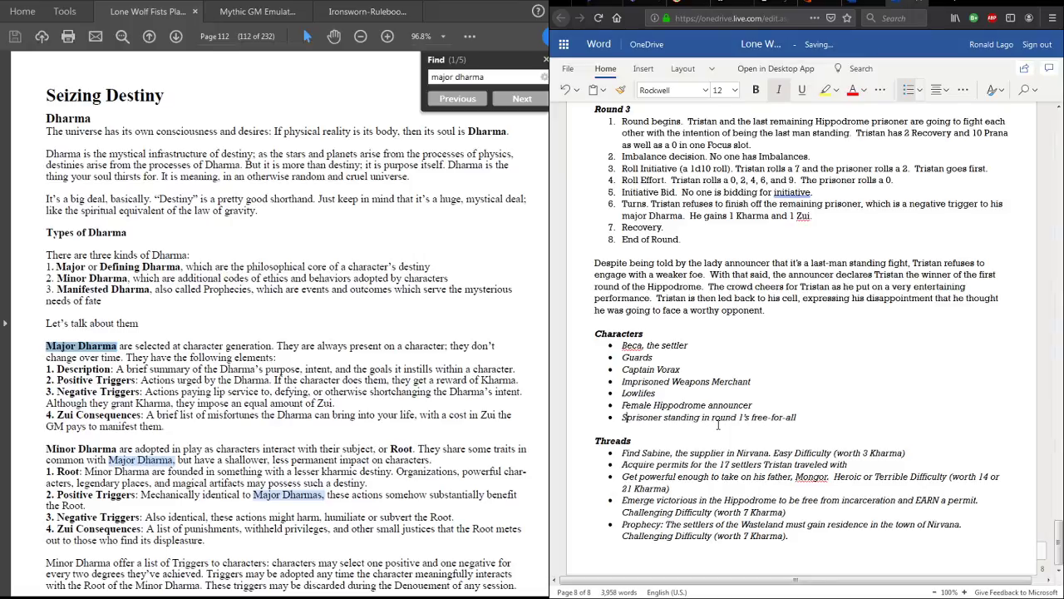
text(ed)
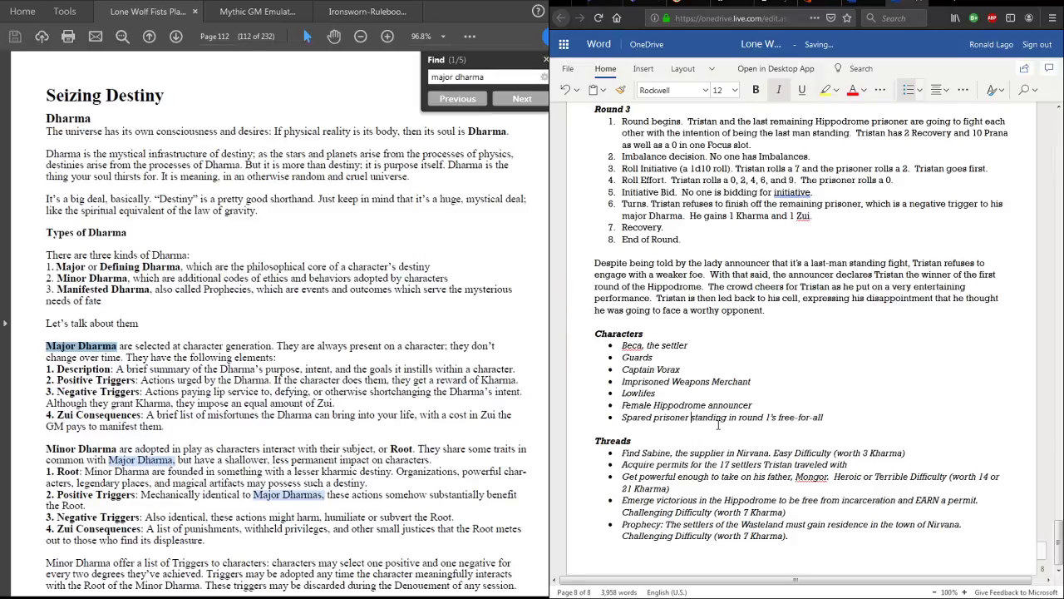
key(BackSpace)
key(BackSpace)
key(BackSpace)
key(BackSpace)
key(BackSpace)
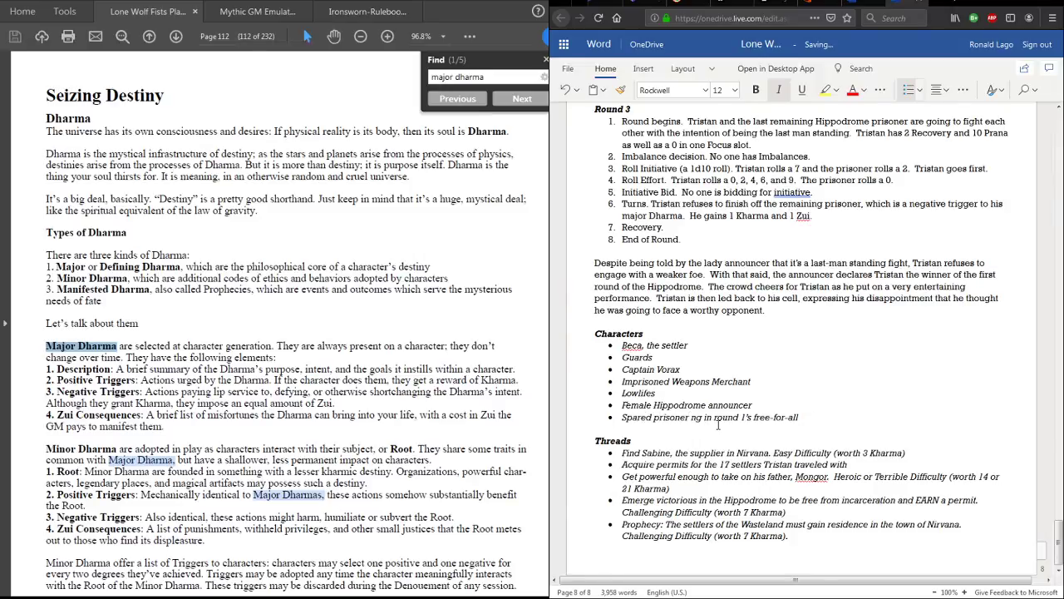
key(Delete)
key(Delete)
key(Delete)
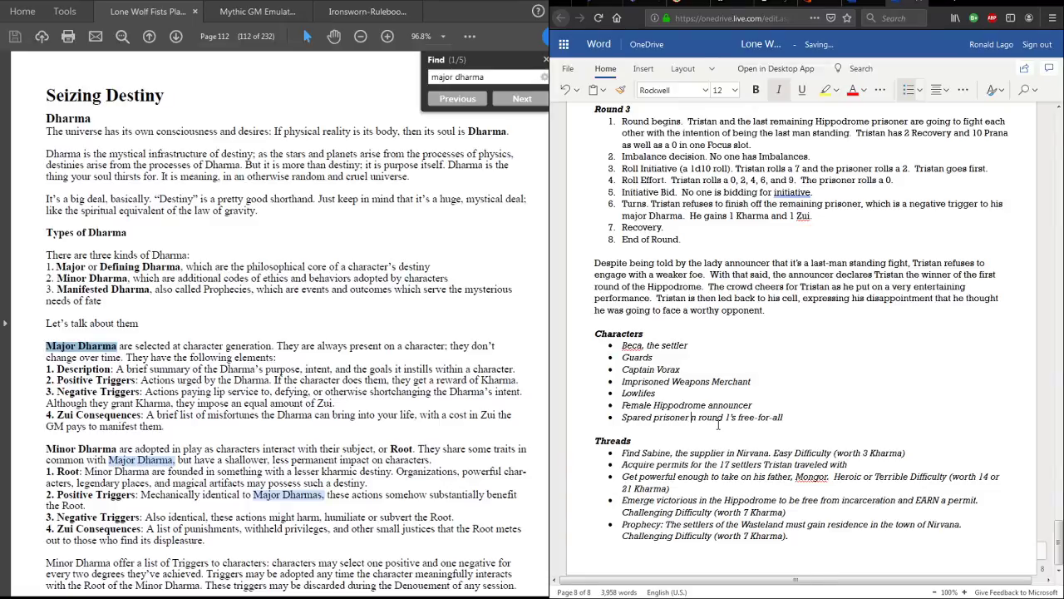
text(i)
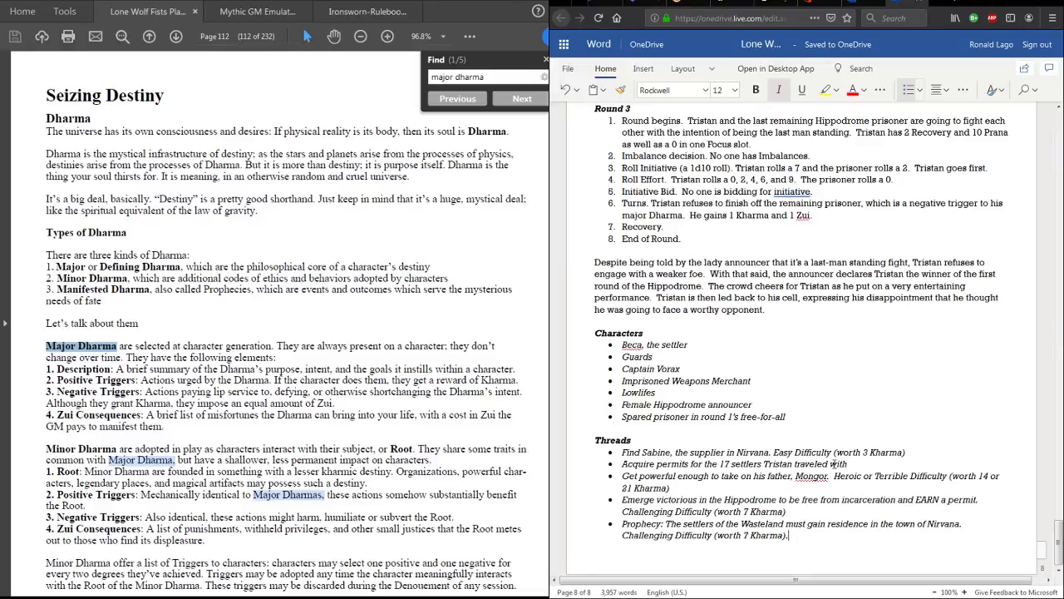
- Add the bold, non-italic heading "Scene 6" below the pasted Threads list and start an empty line under it
scroll(857, 432, up, 10)
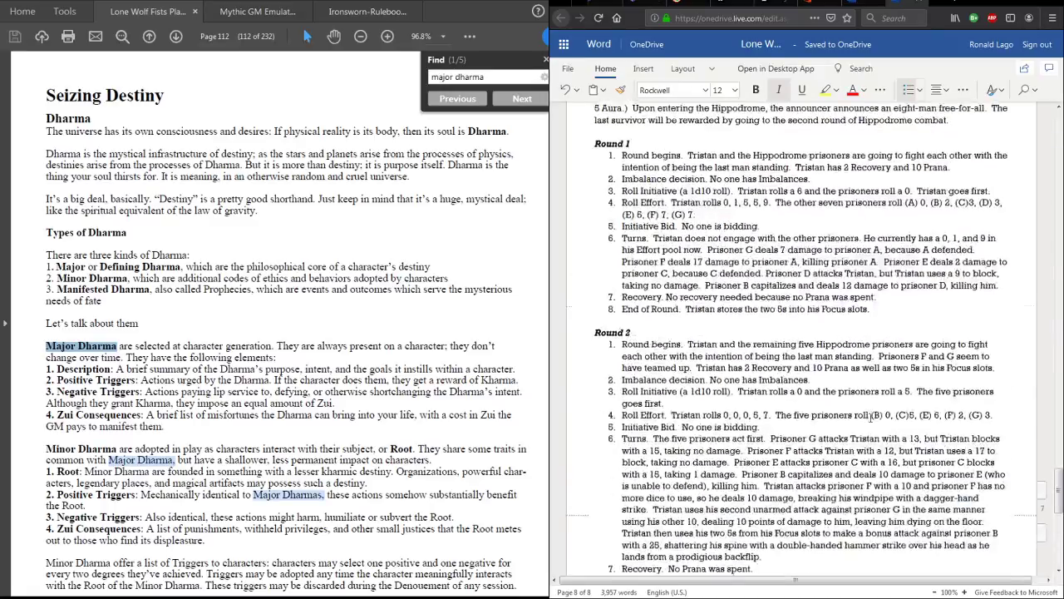
scroll(870, 417, up, 4)
scroll(871, 420, down, 10)
scroll(869, 426, down, 5)
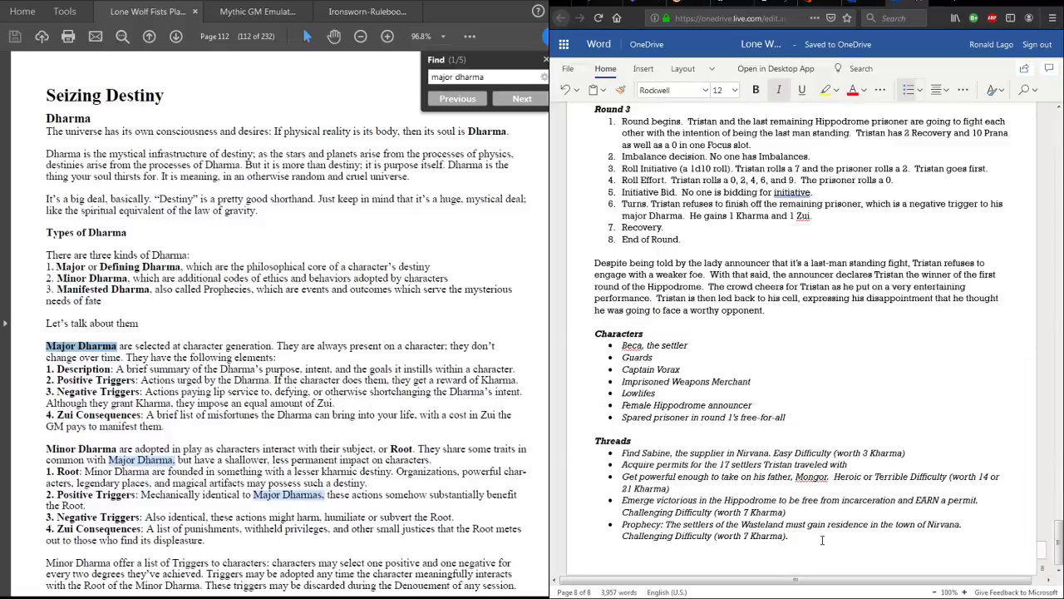
key(Return)
key(Return)
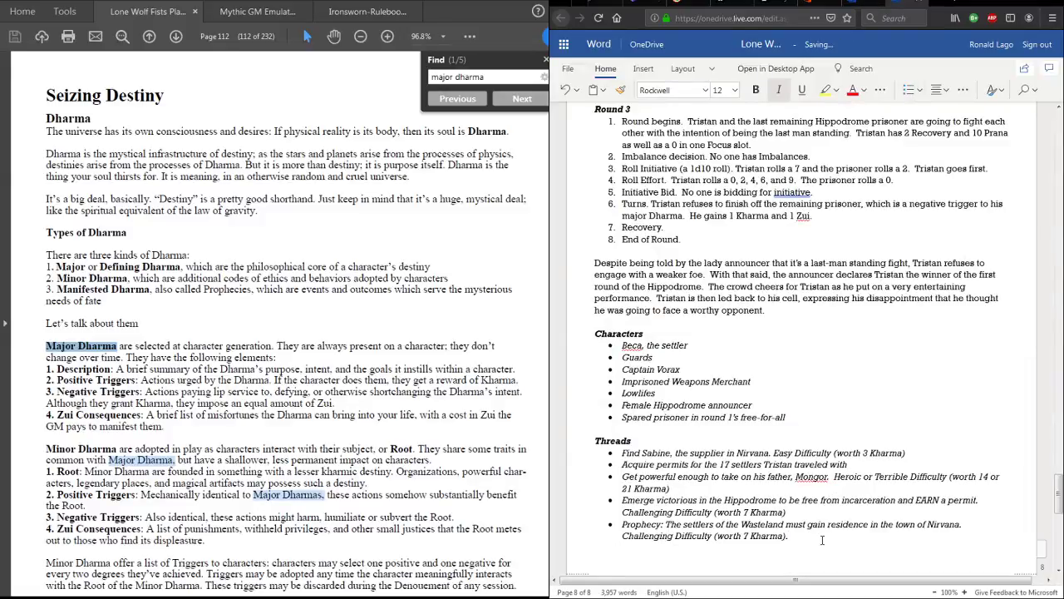
key(ctrl+b)
text(Bl)
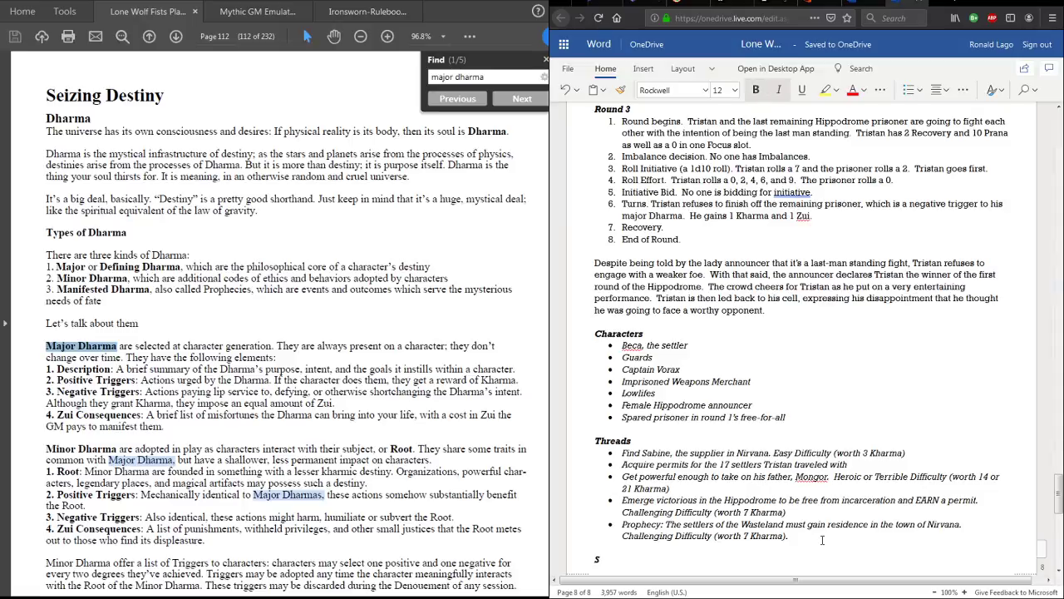
key(BackSpace)
key(BackSpace)
text(Scene 6)
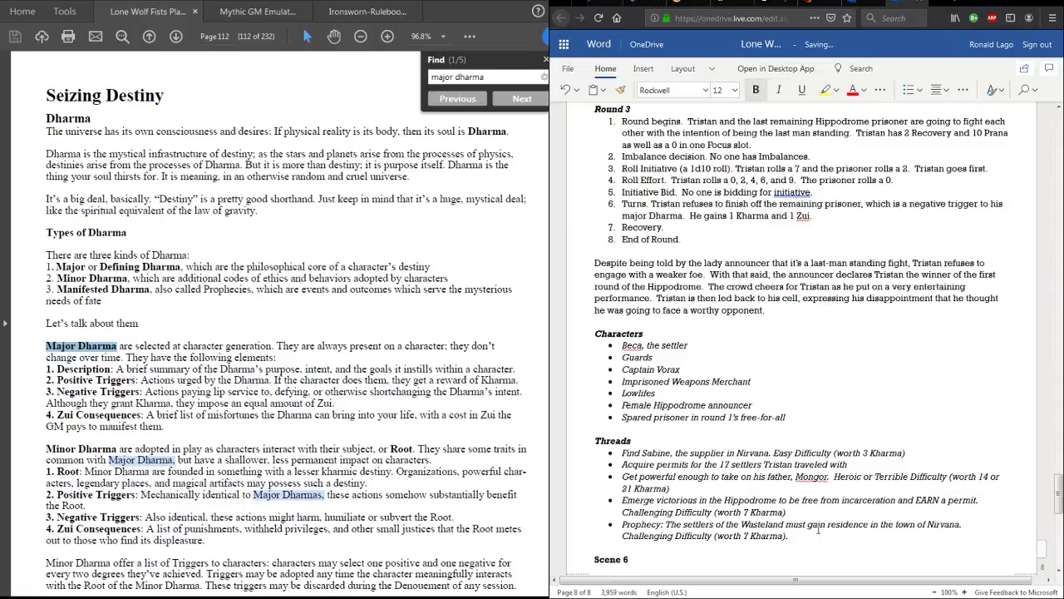
scroll(811, 524, down, 3)
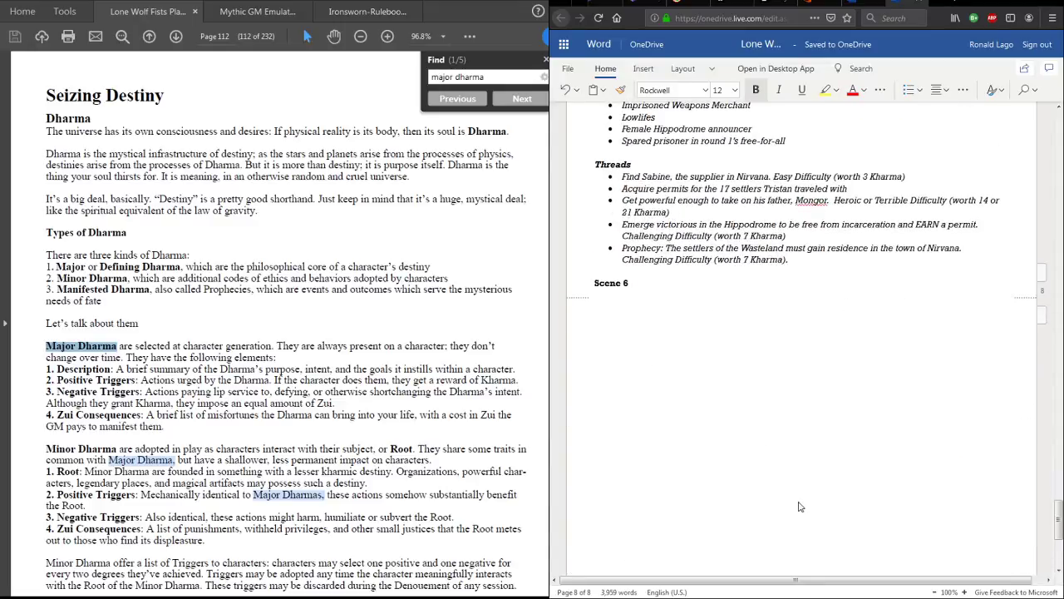
key(Return)
key(ctrl+Return)
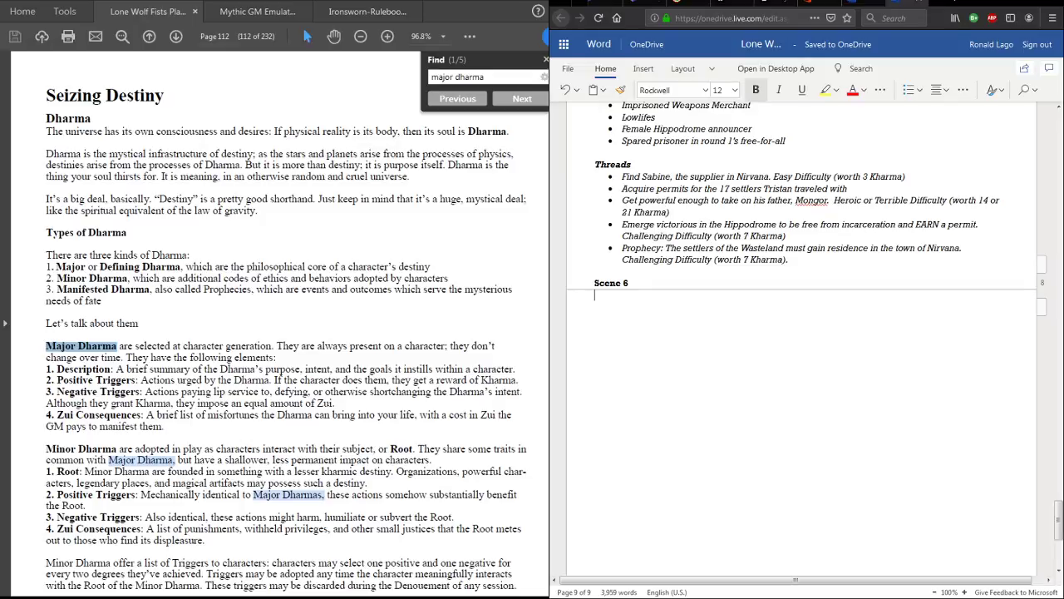